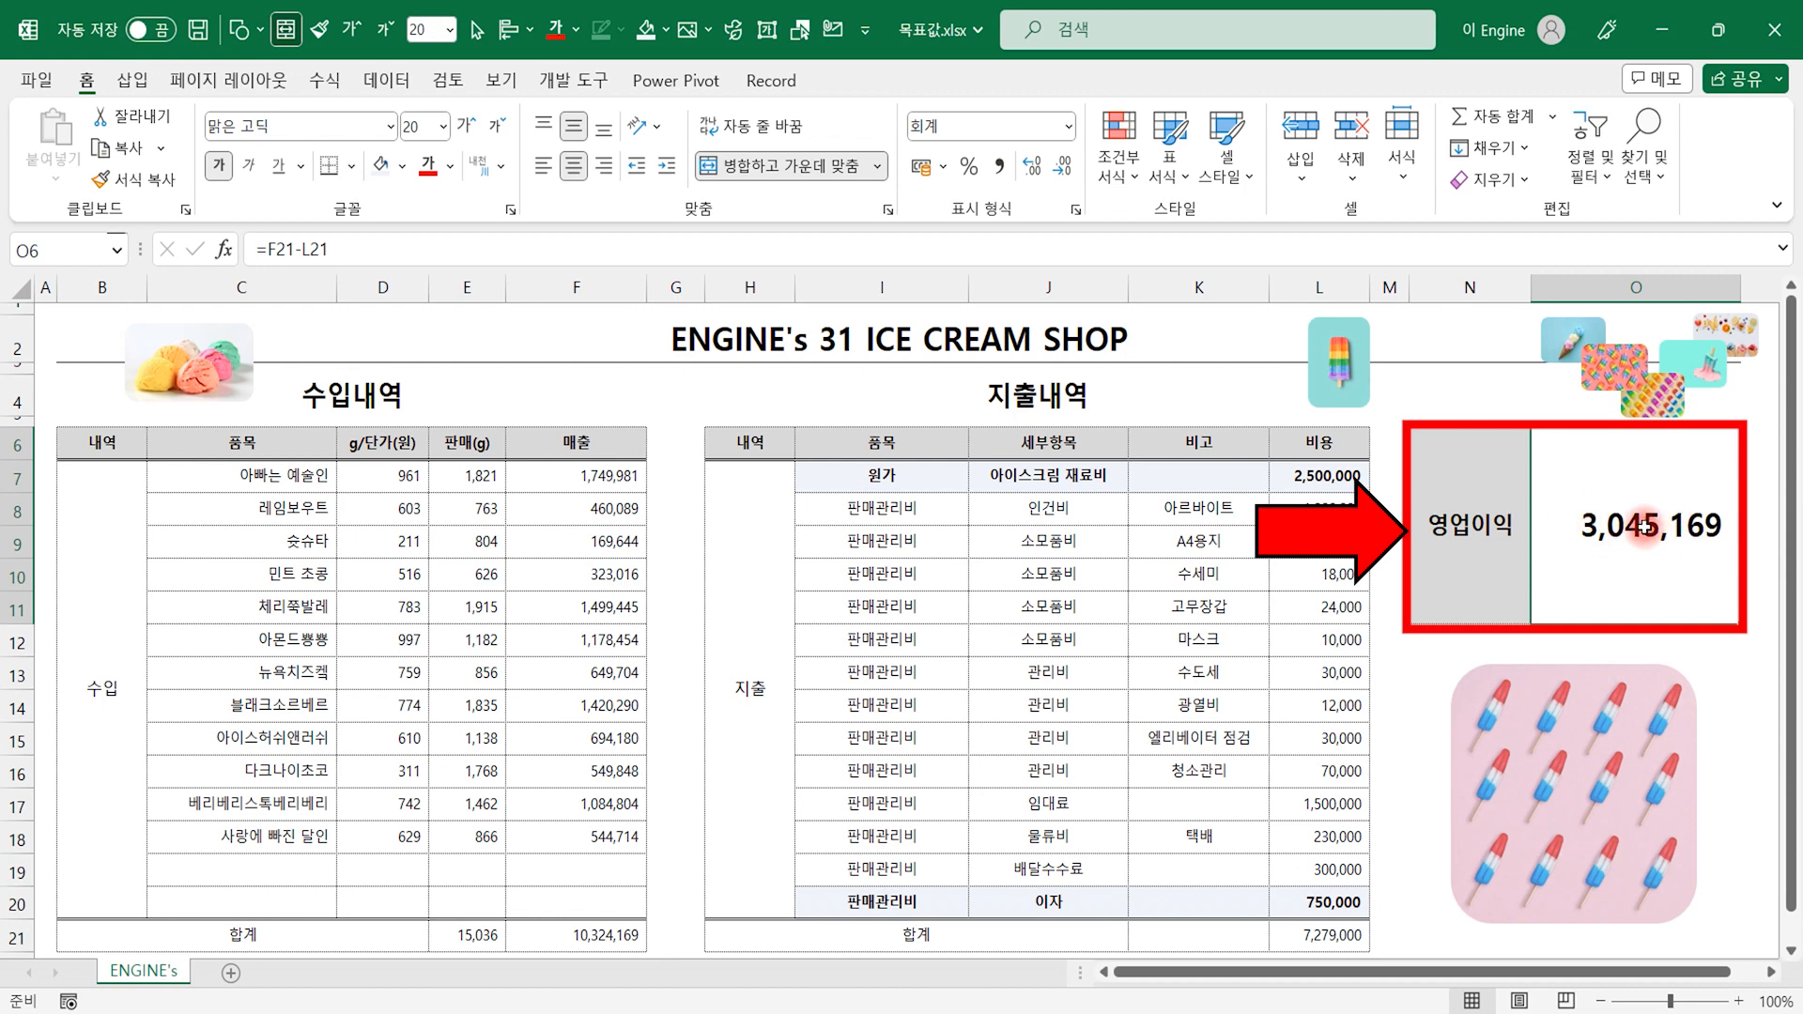
- Inspect the formula behind the 영업이익 (operating profit) value in O6
{"action": "double_click", "coordinate": [1641, 526]}
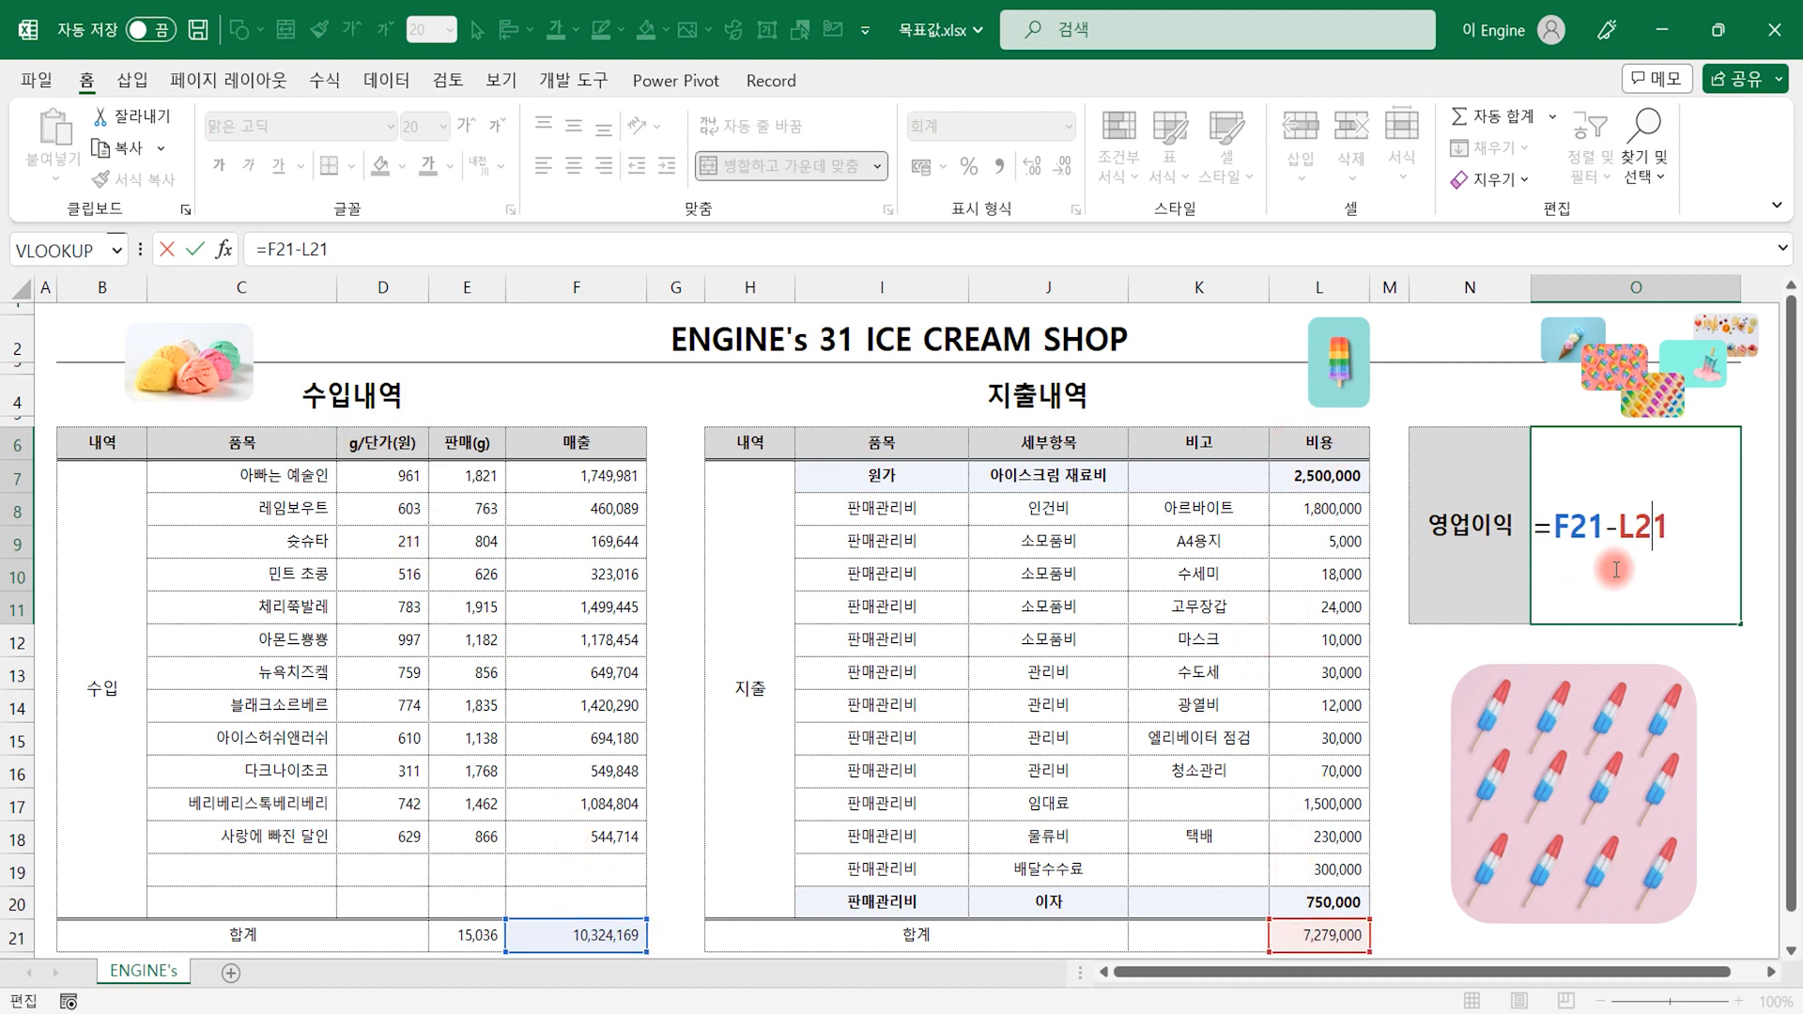
{"action": "key", "text": "Return"}
{"action": "left_click", "coordinate": [1535, 567]}
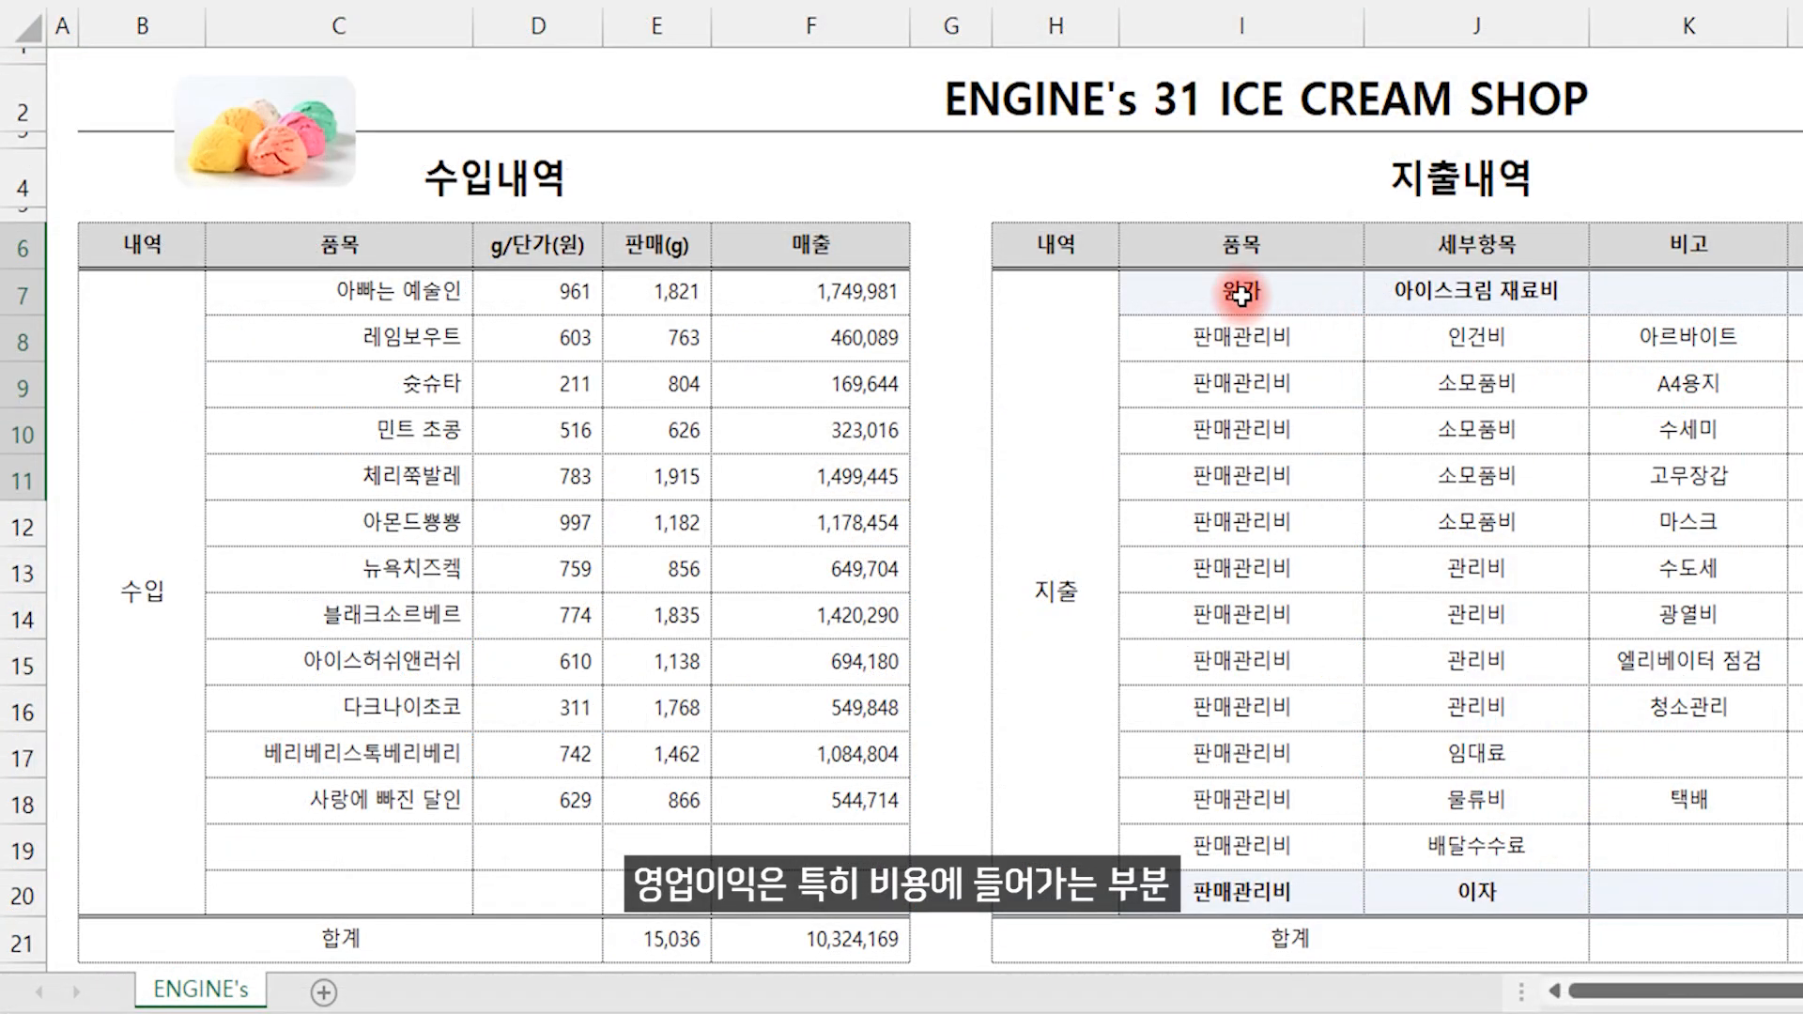
- Examine the 원가 and 판매관리비 categories in the expense table, including the 이자 row
{"action": "left_click", "coordinate": [1242, 295]}
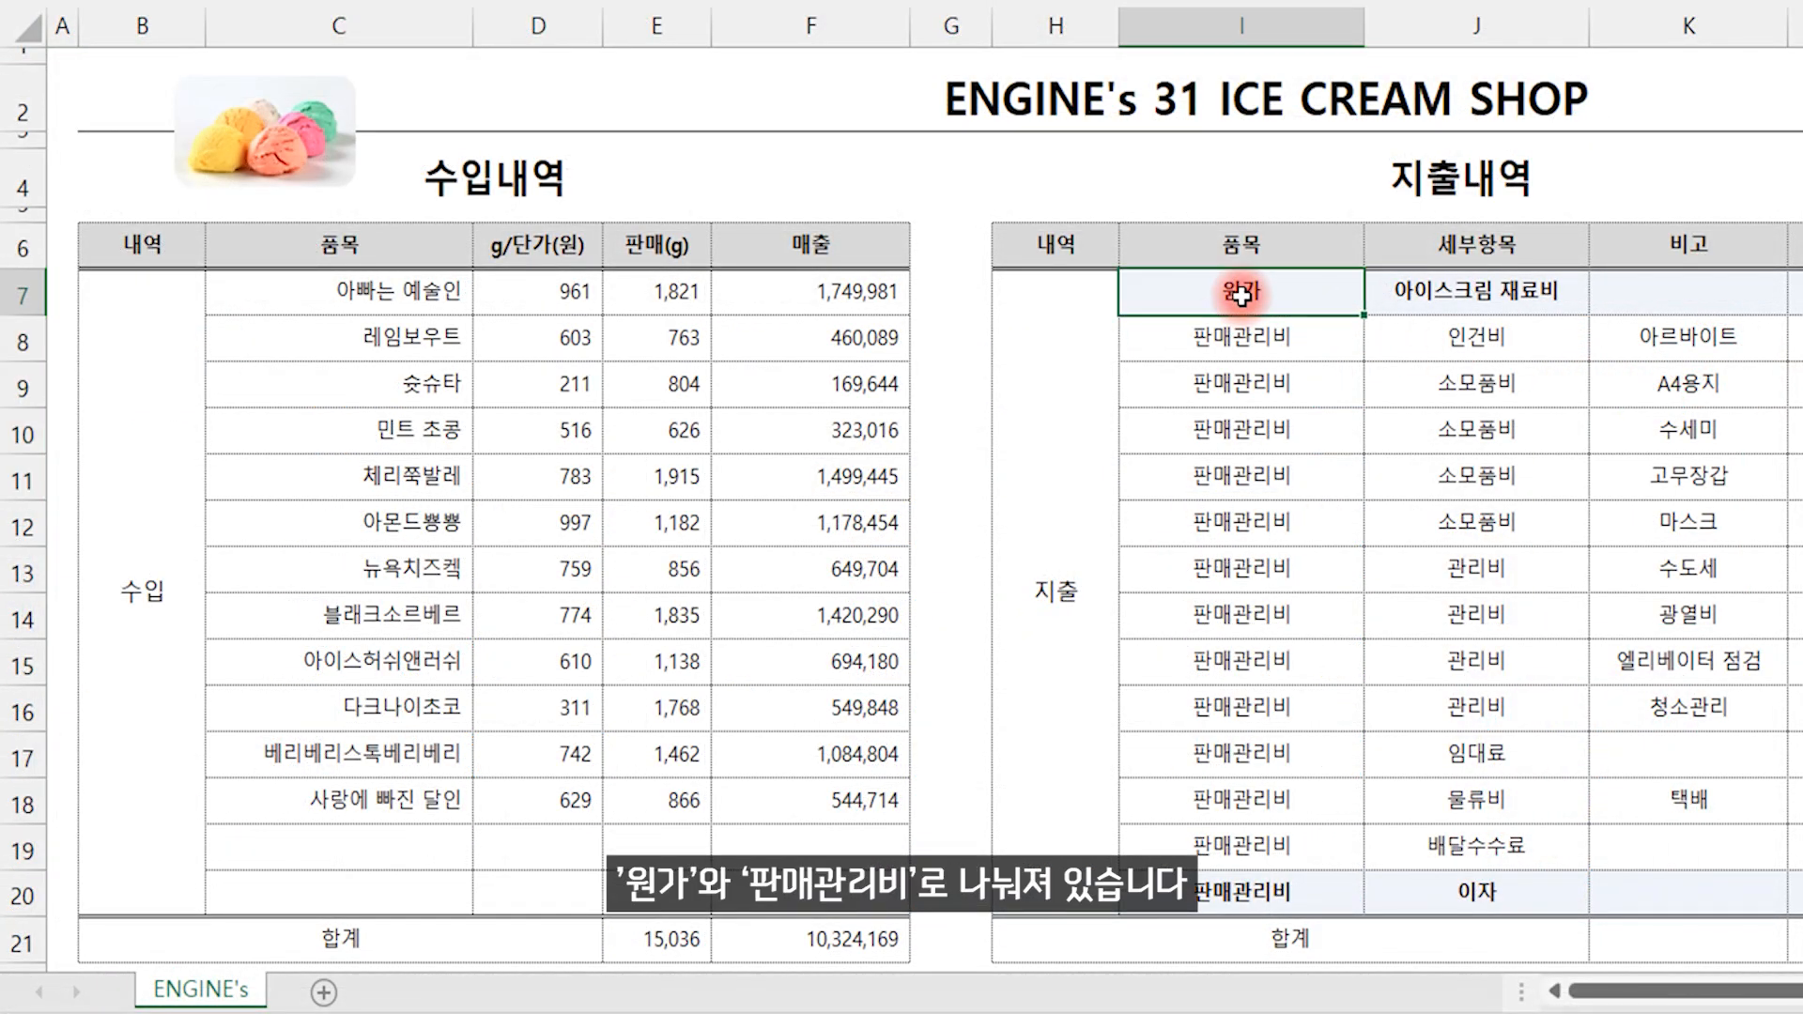
{"action": "left_click", "coordinate": [1246, 505]}
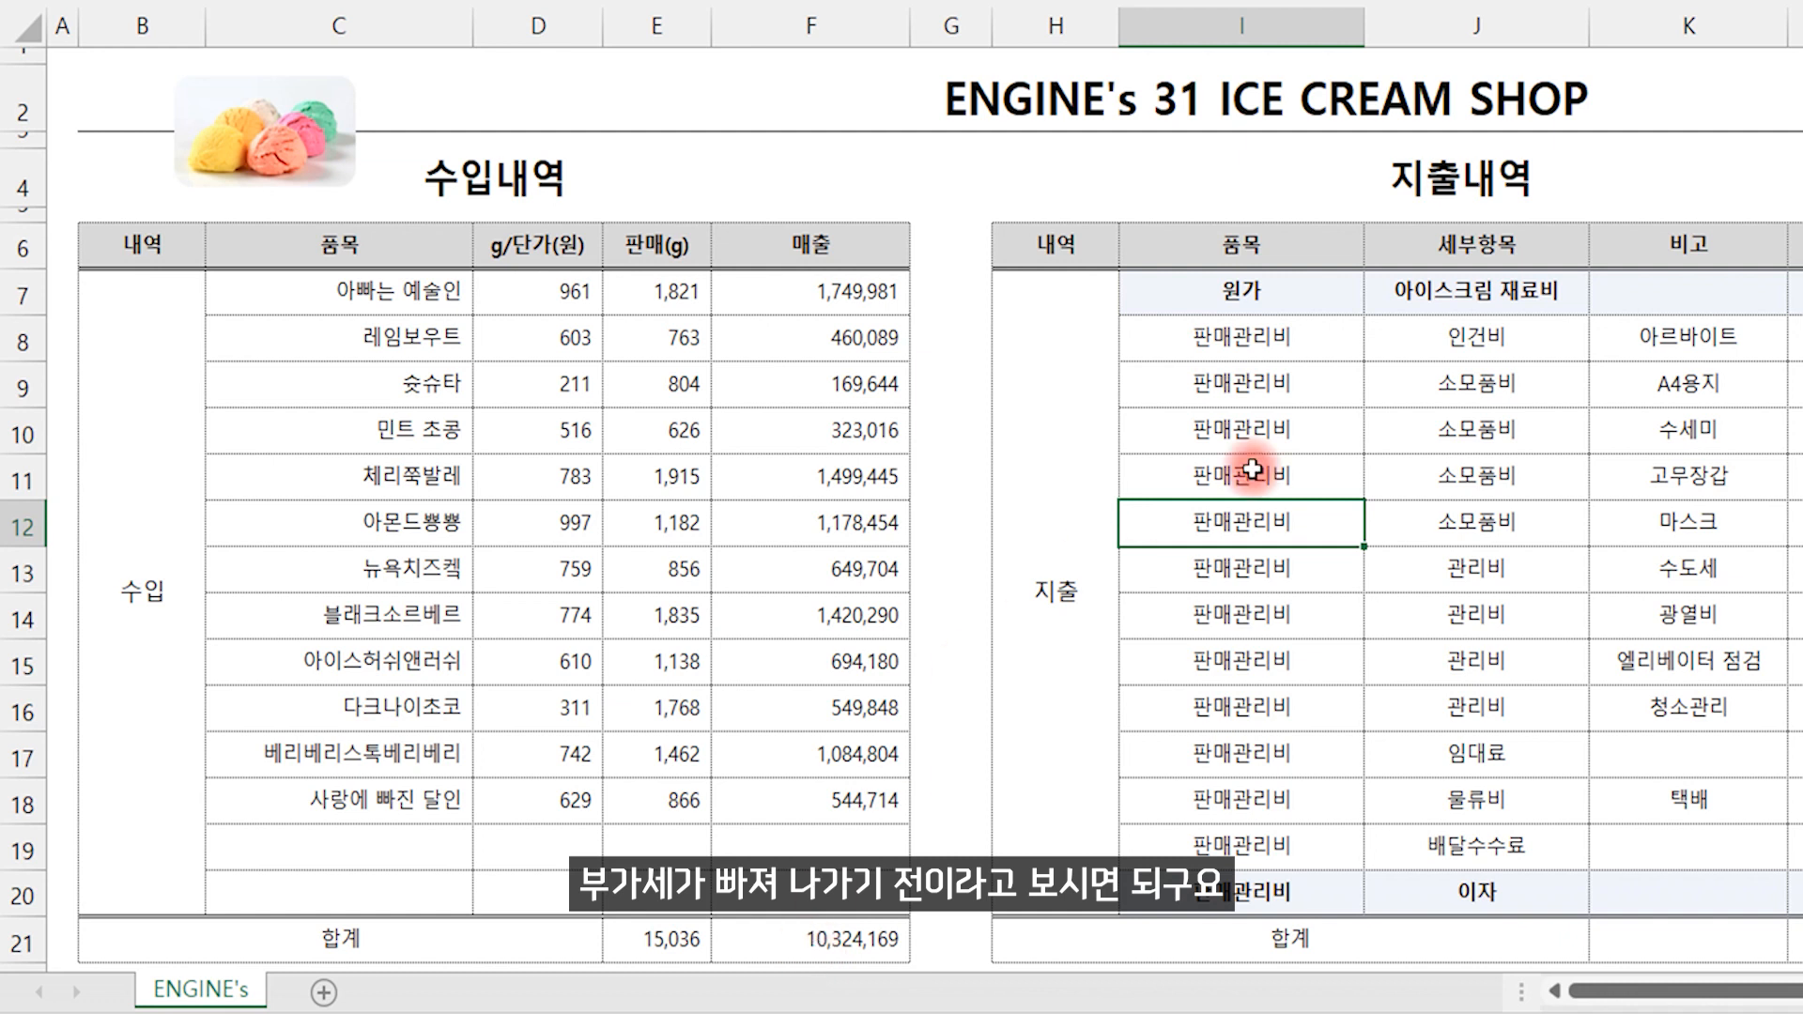
{"action": "left_click", "coordinate": [1325, 307]}
{"action": "left_click", "coordinate": [1274, 538]}
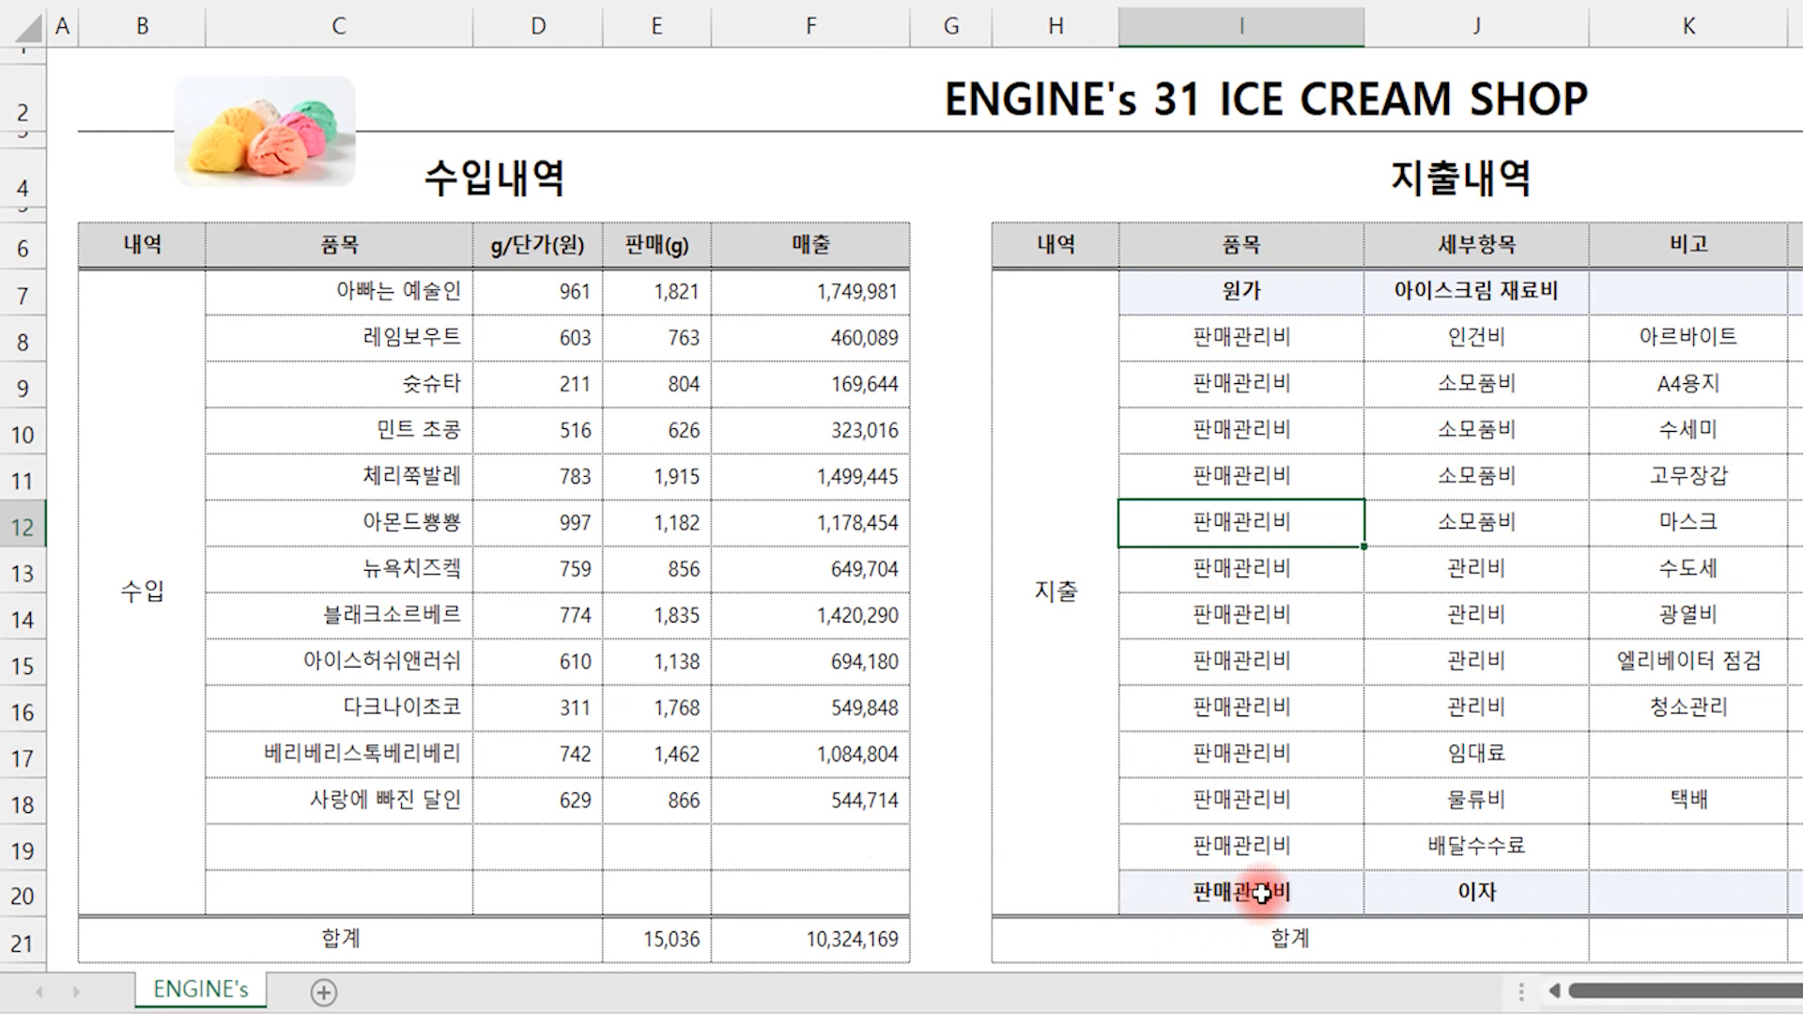
{"action": "left_click_drag", "start_coordinate": [1263, 890], "coordinate": [1527, 890]}
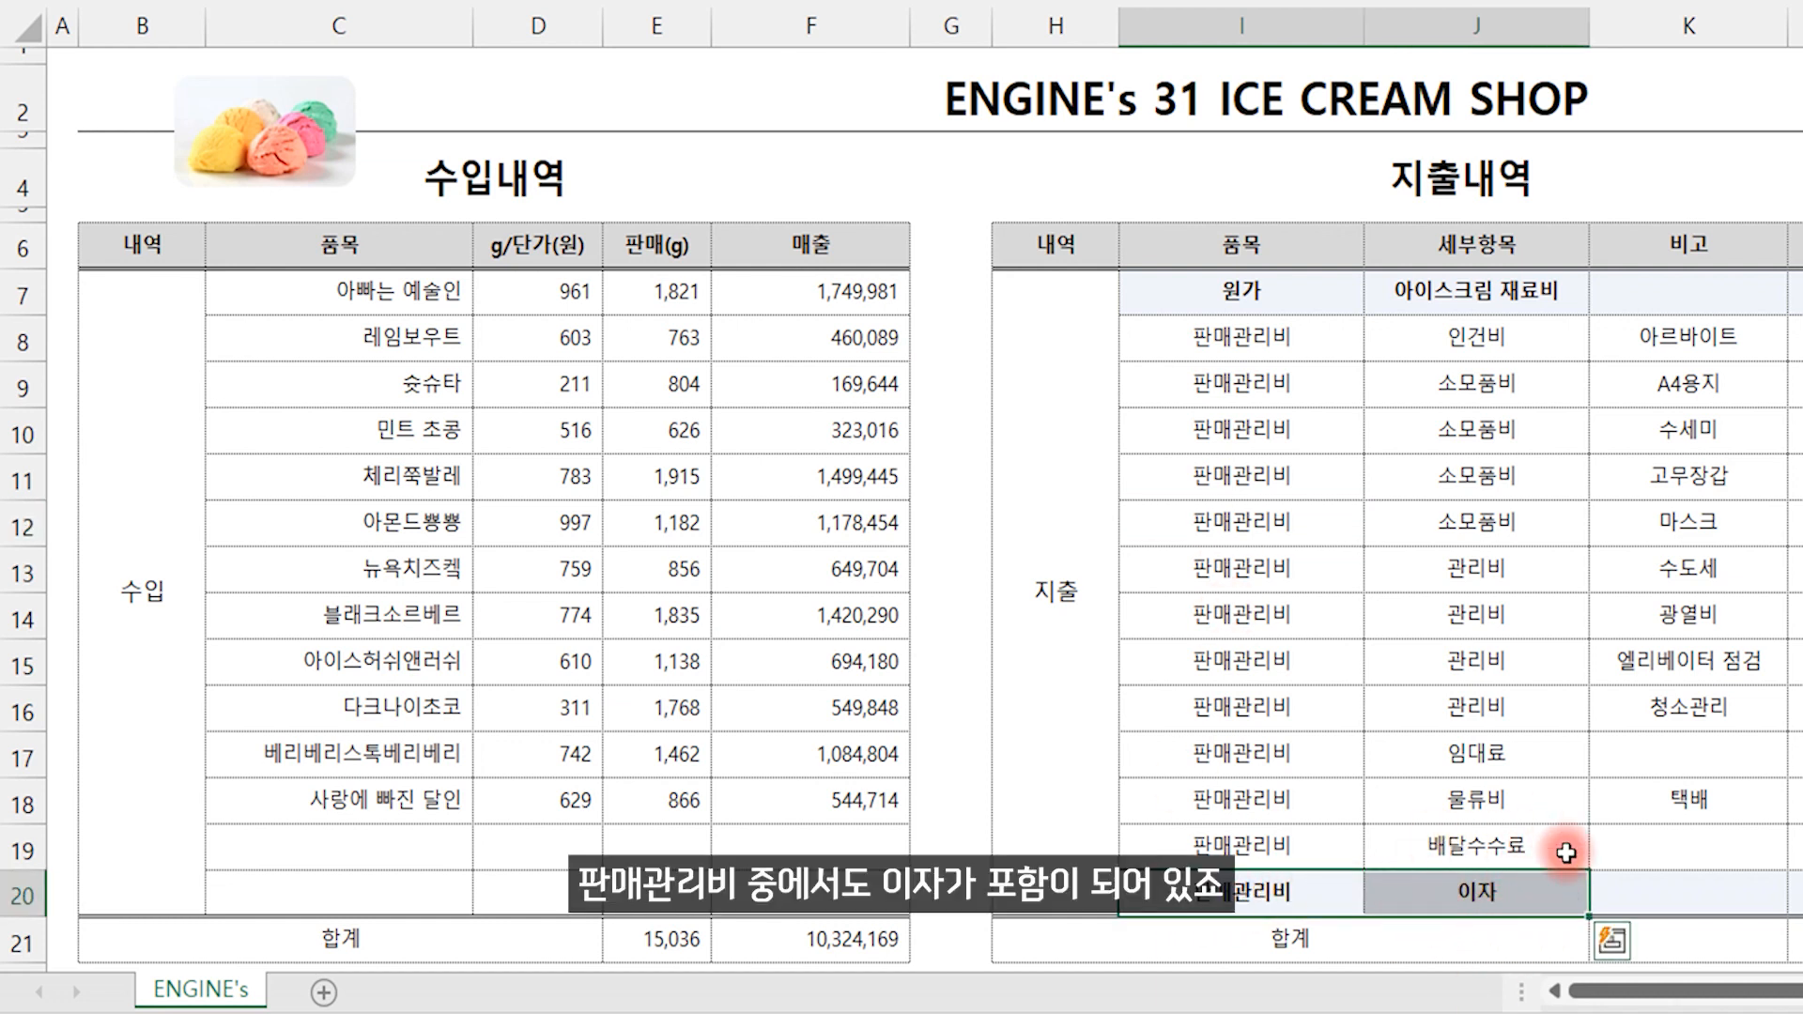
{"action": "left_click", "coordinate": [1492, 894]}
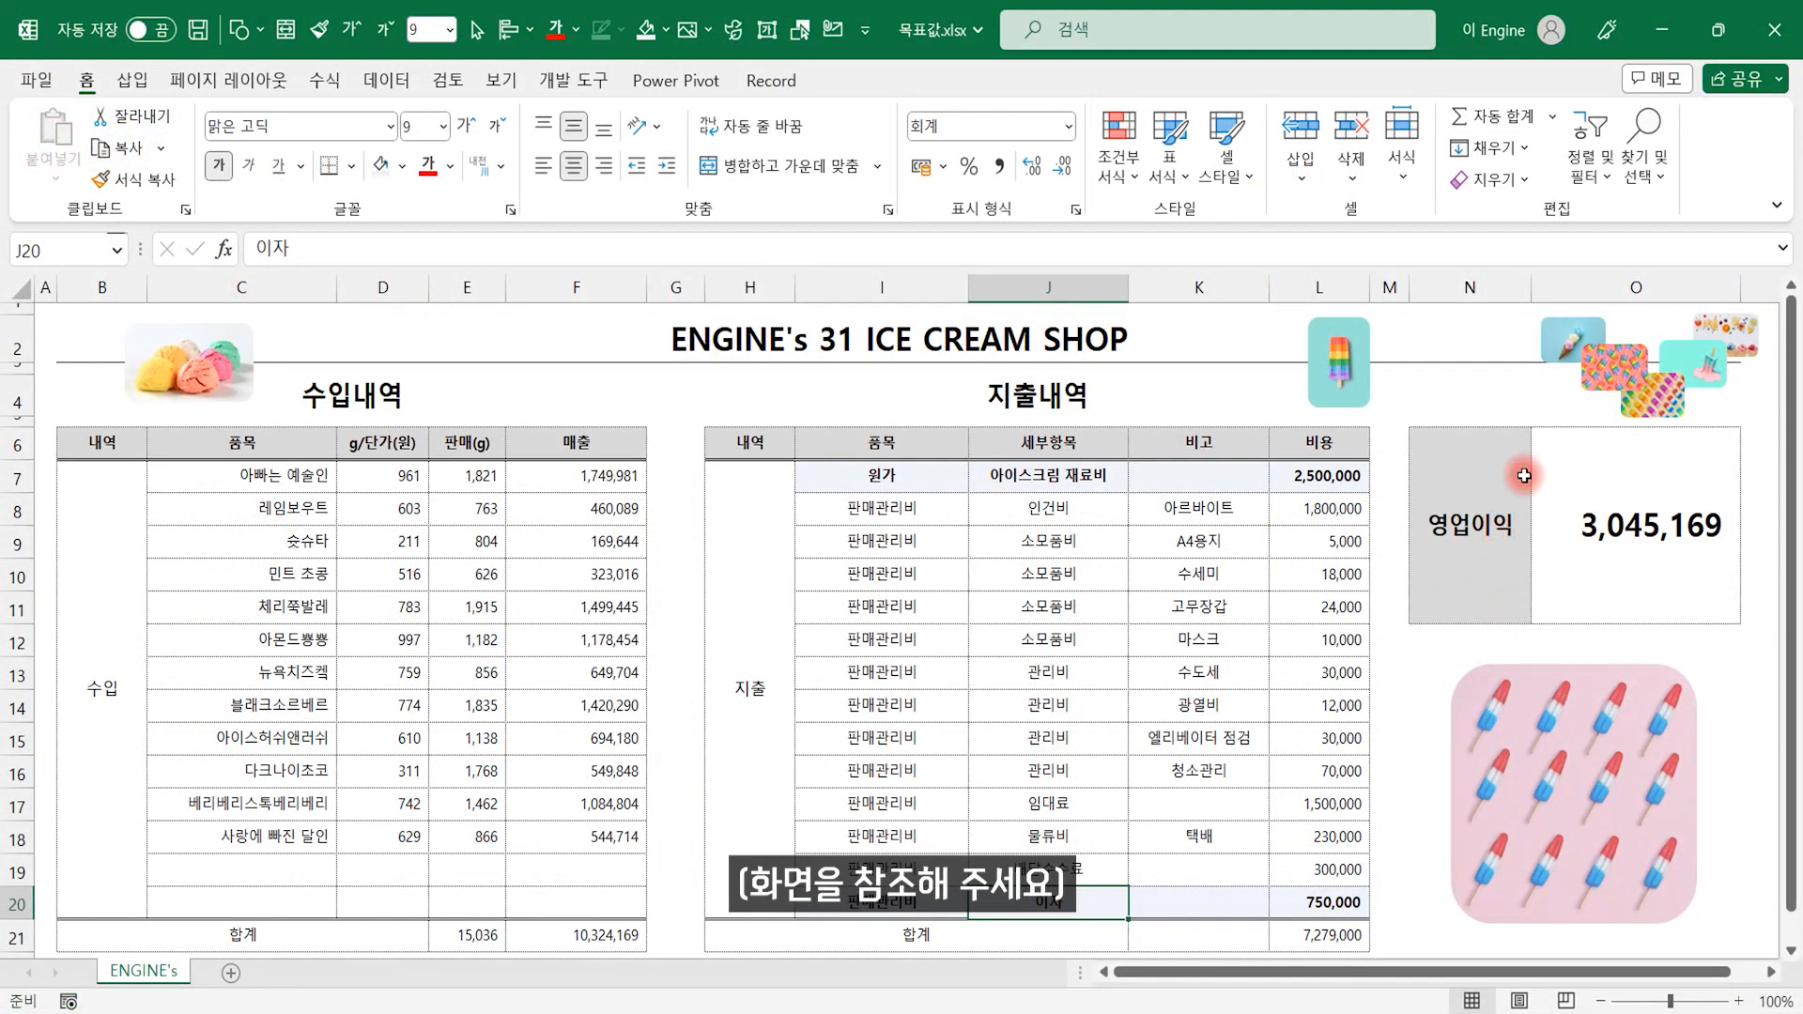
- Examine how the 매출 amounts and the 합계 row of the income table are calculated from unit price and quantity
{"action": "left_click", "coordinate": [1607, 532]}
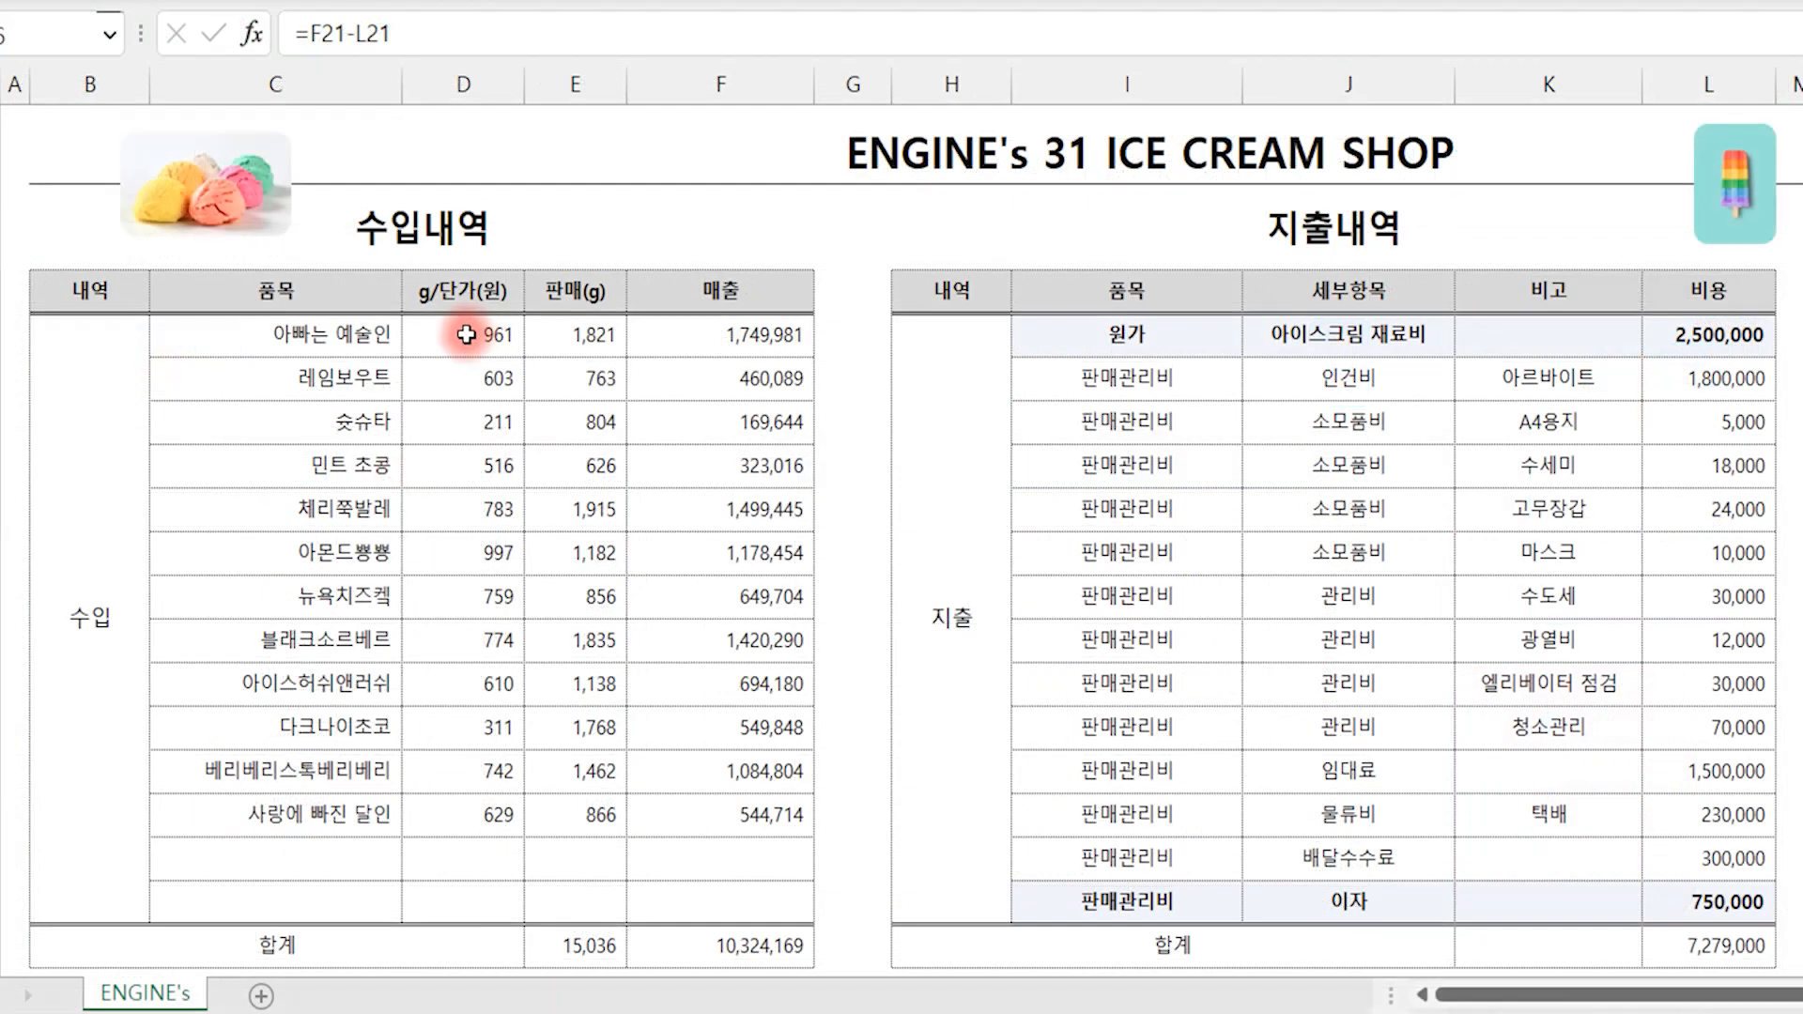
{"action": "left_click", "coordinate": [385, 476]}
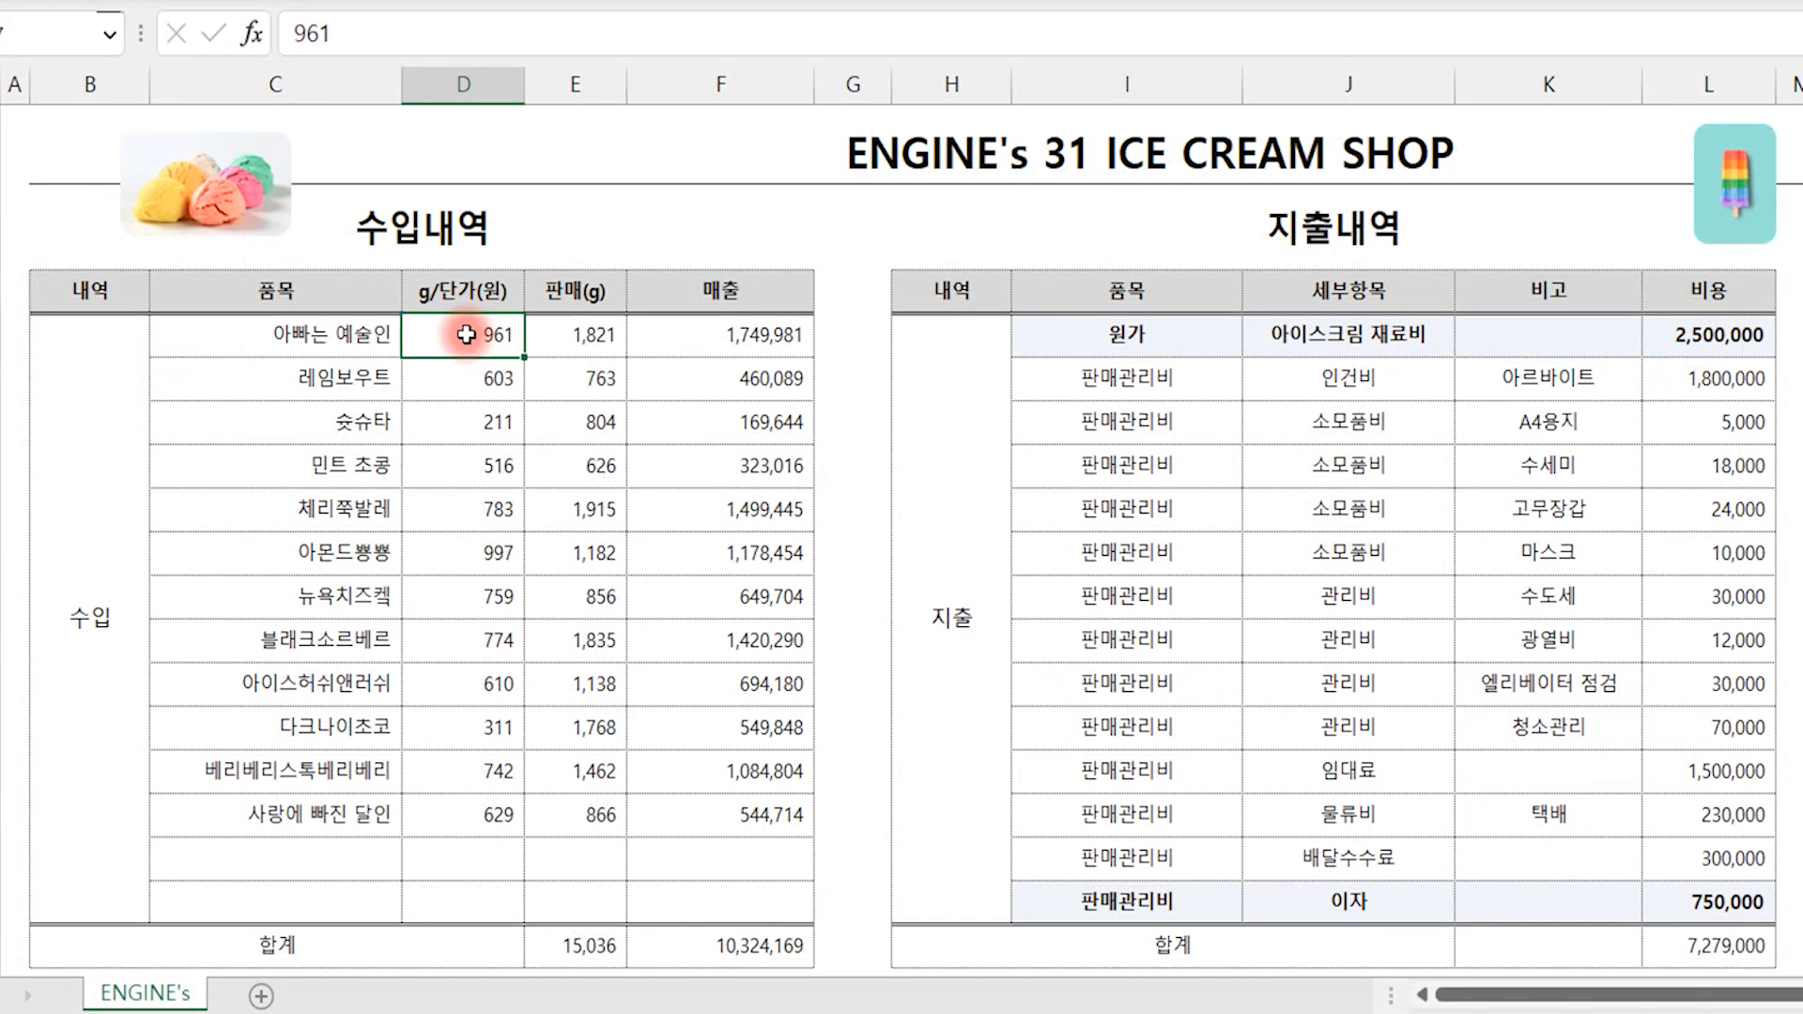
{"action": "left_click", "coordinate": [567, 338]}
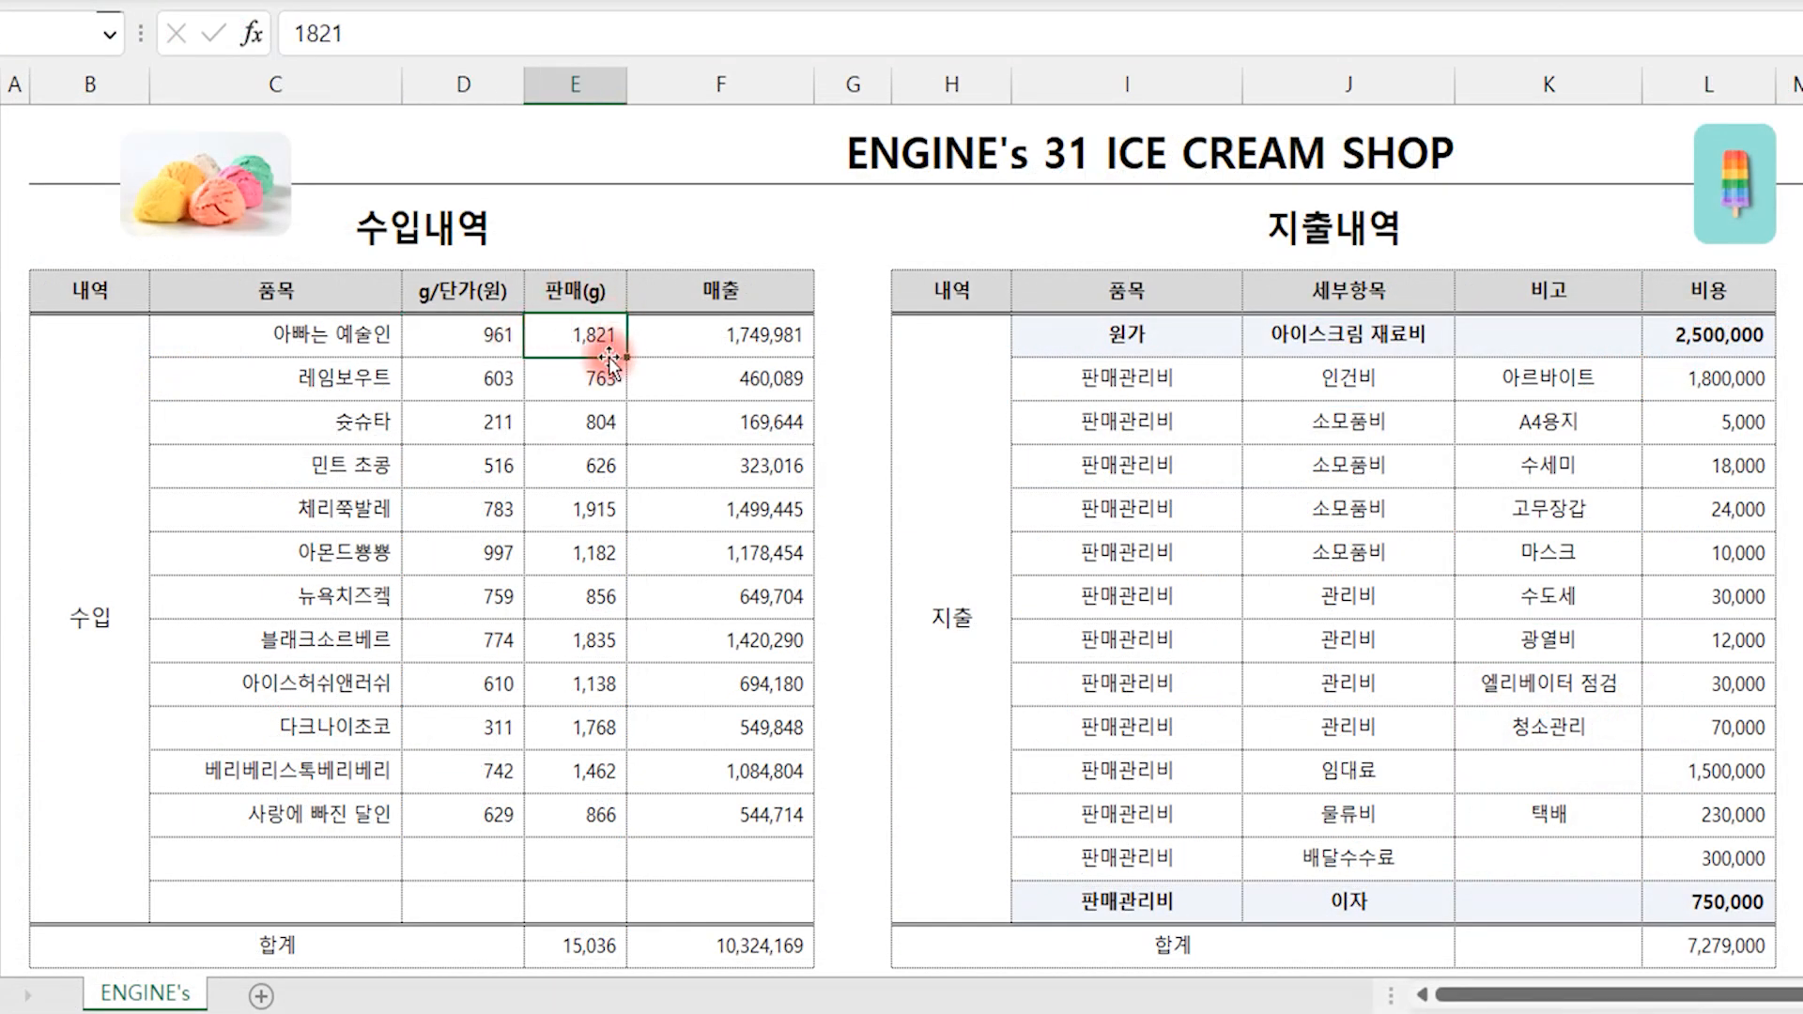
{"action": "left_click", "coordinate": [737, 336]}
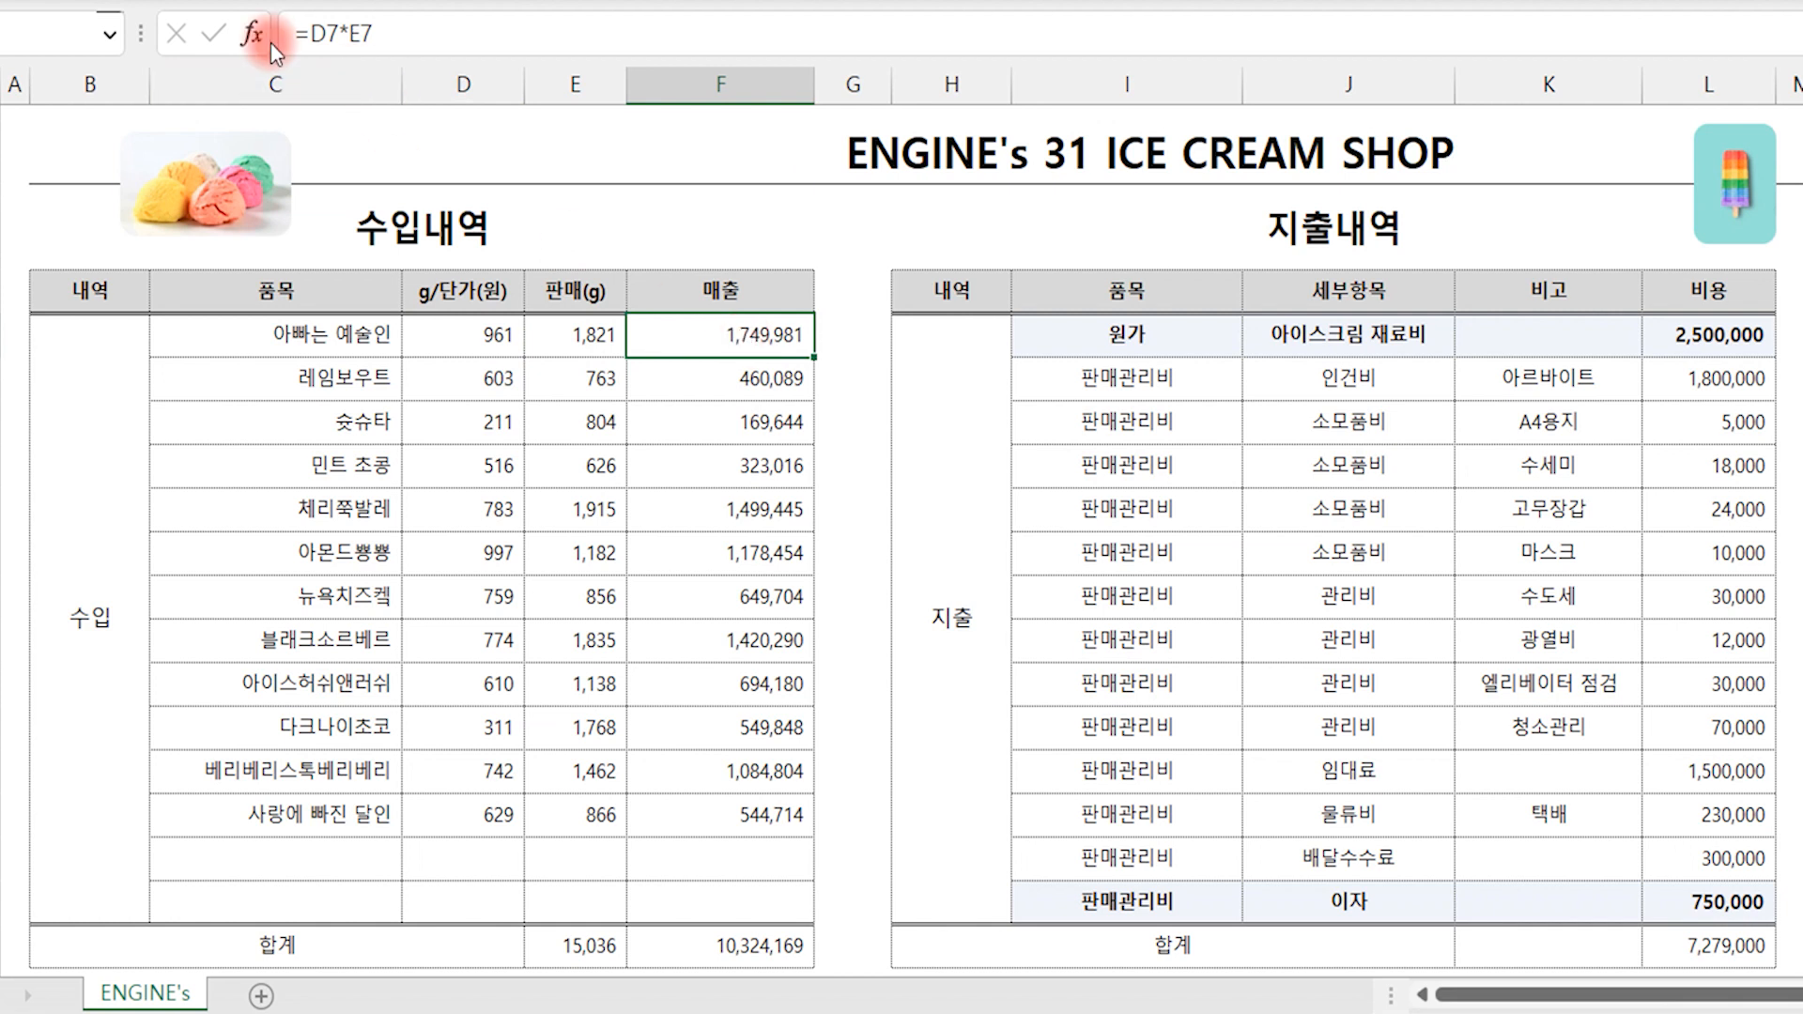
{"action": "left_click", "coordinate": [724, 435]}
{"action": "left_click", "coordinate": [728, 684]}
{"action": "left_click", "coordinate": [720, 937]}
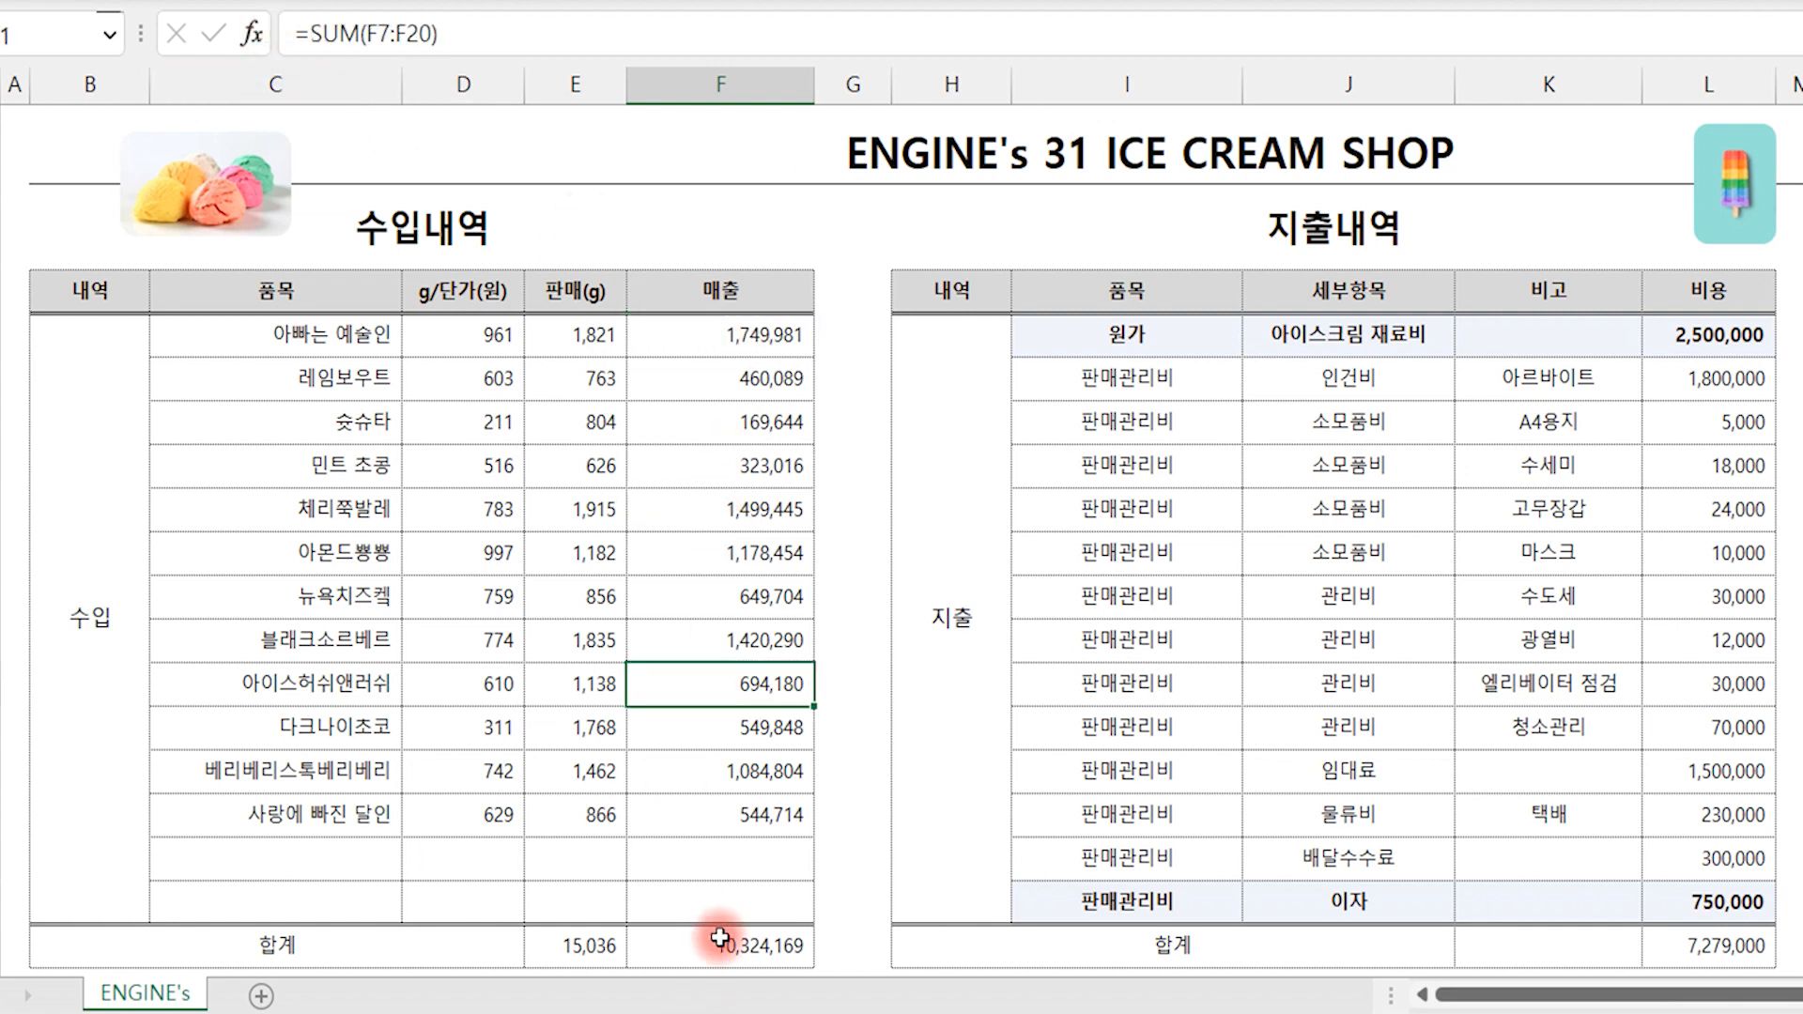
{"action": "left_click", "coordinate": [589, 946]}
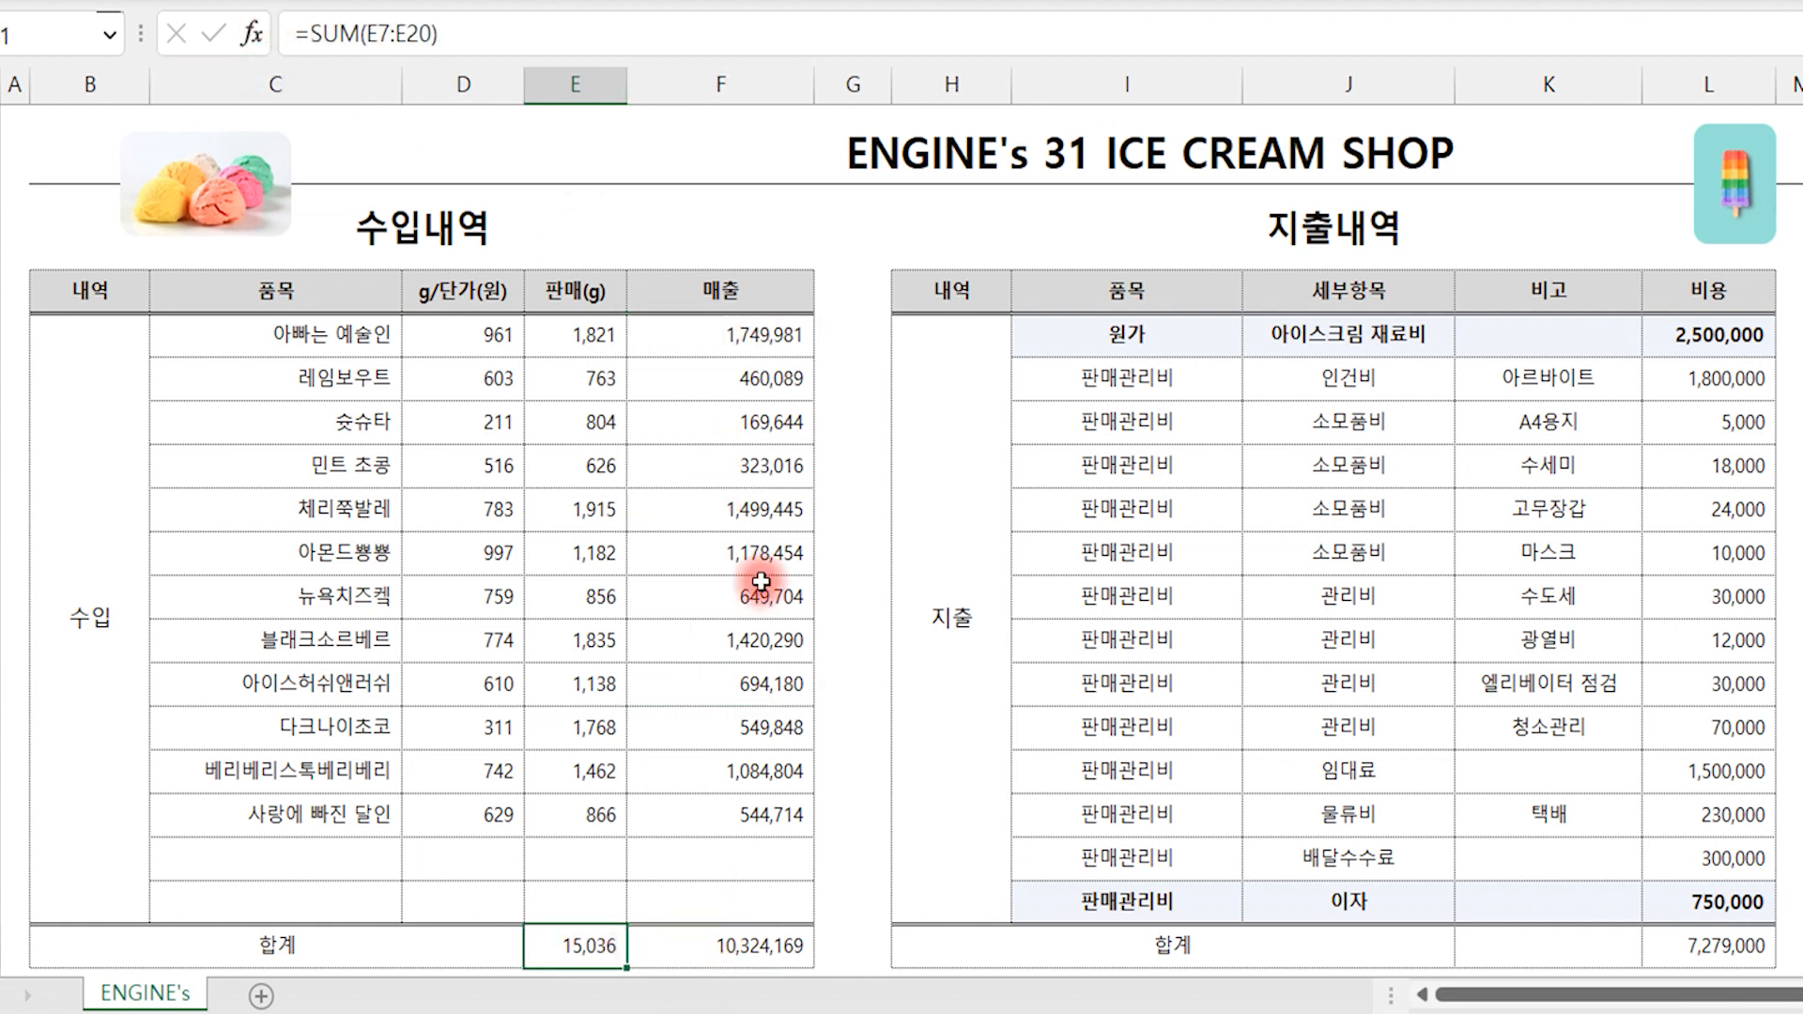
{"action": "left_click_drag", "start_coordinate": [737, 336], "coordinate": [747, 824]}
{"action": "left_click_drag", "start_coordinate": [583, 949], "coordinate": [711, 952]}
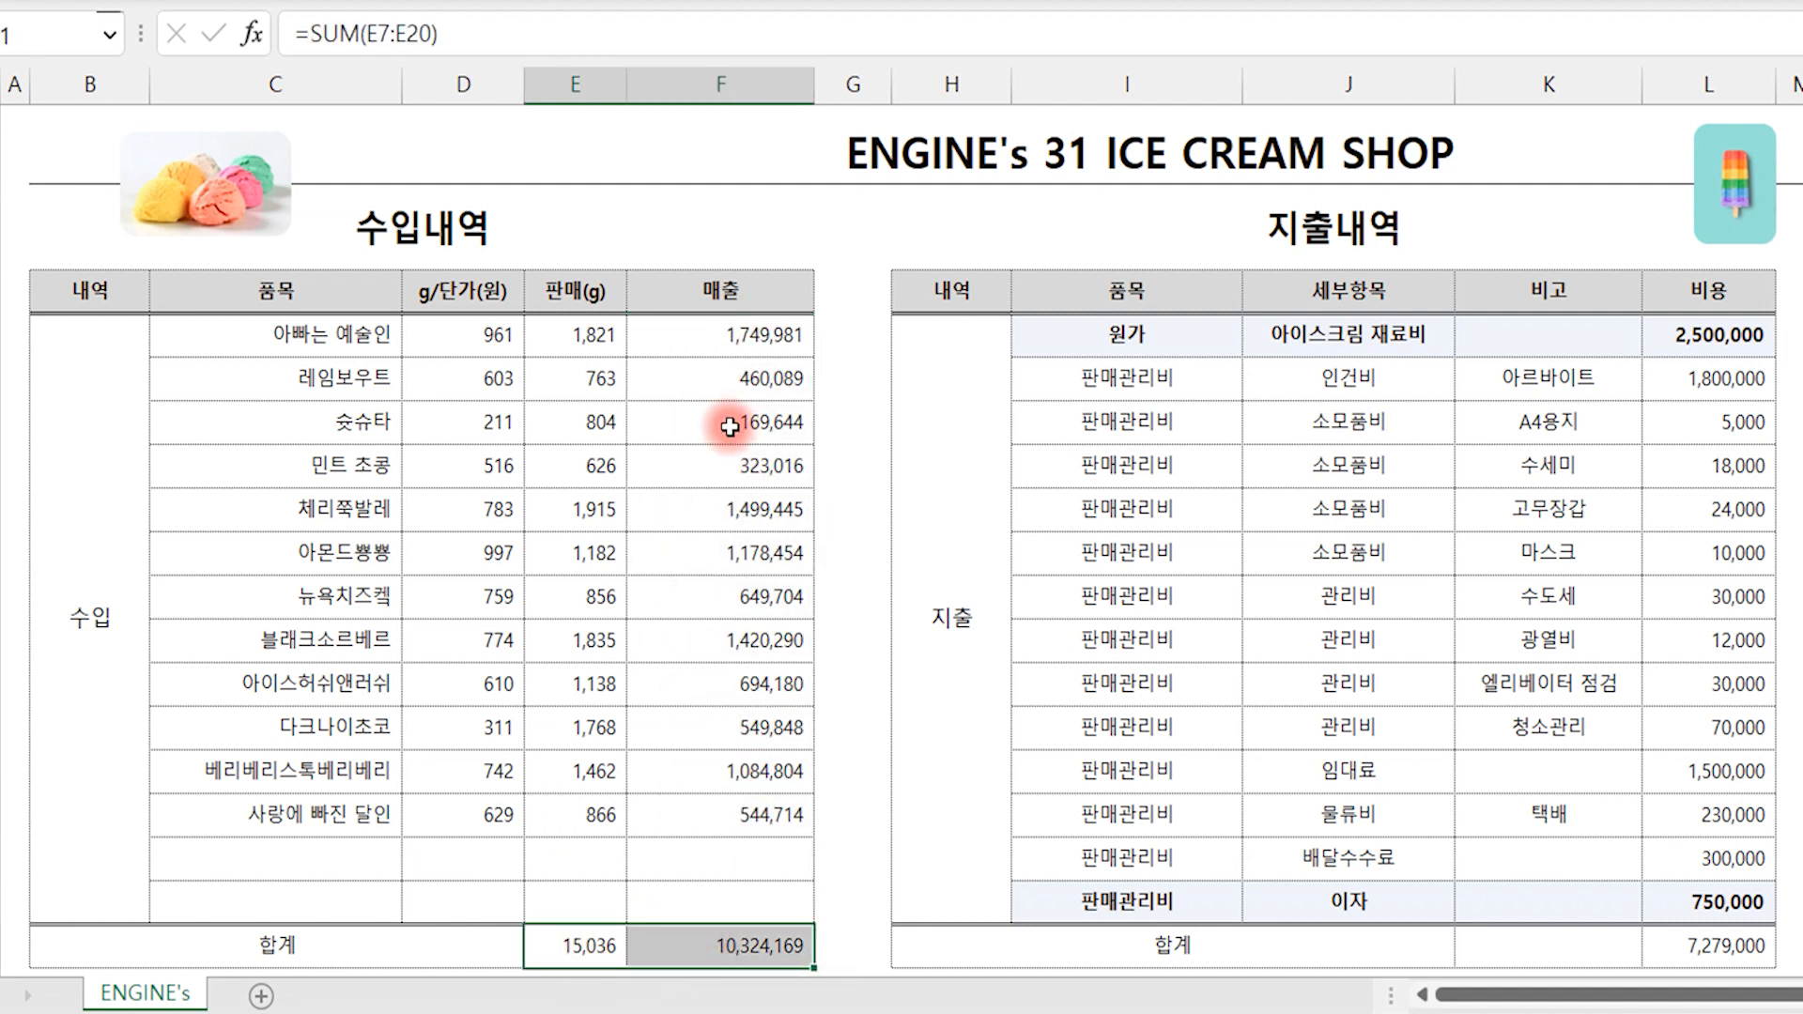
- Check the individual 비용 entries in the expense table and their 합계 formula, and return to the 영업이익 cell
{"action": "left_click", "coordinate": [1720, 340]}
{"action": "left_click", "coordinate": [1720, 378]}
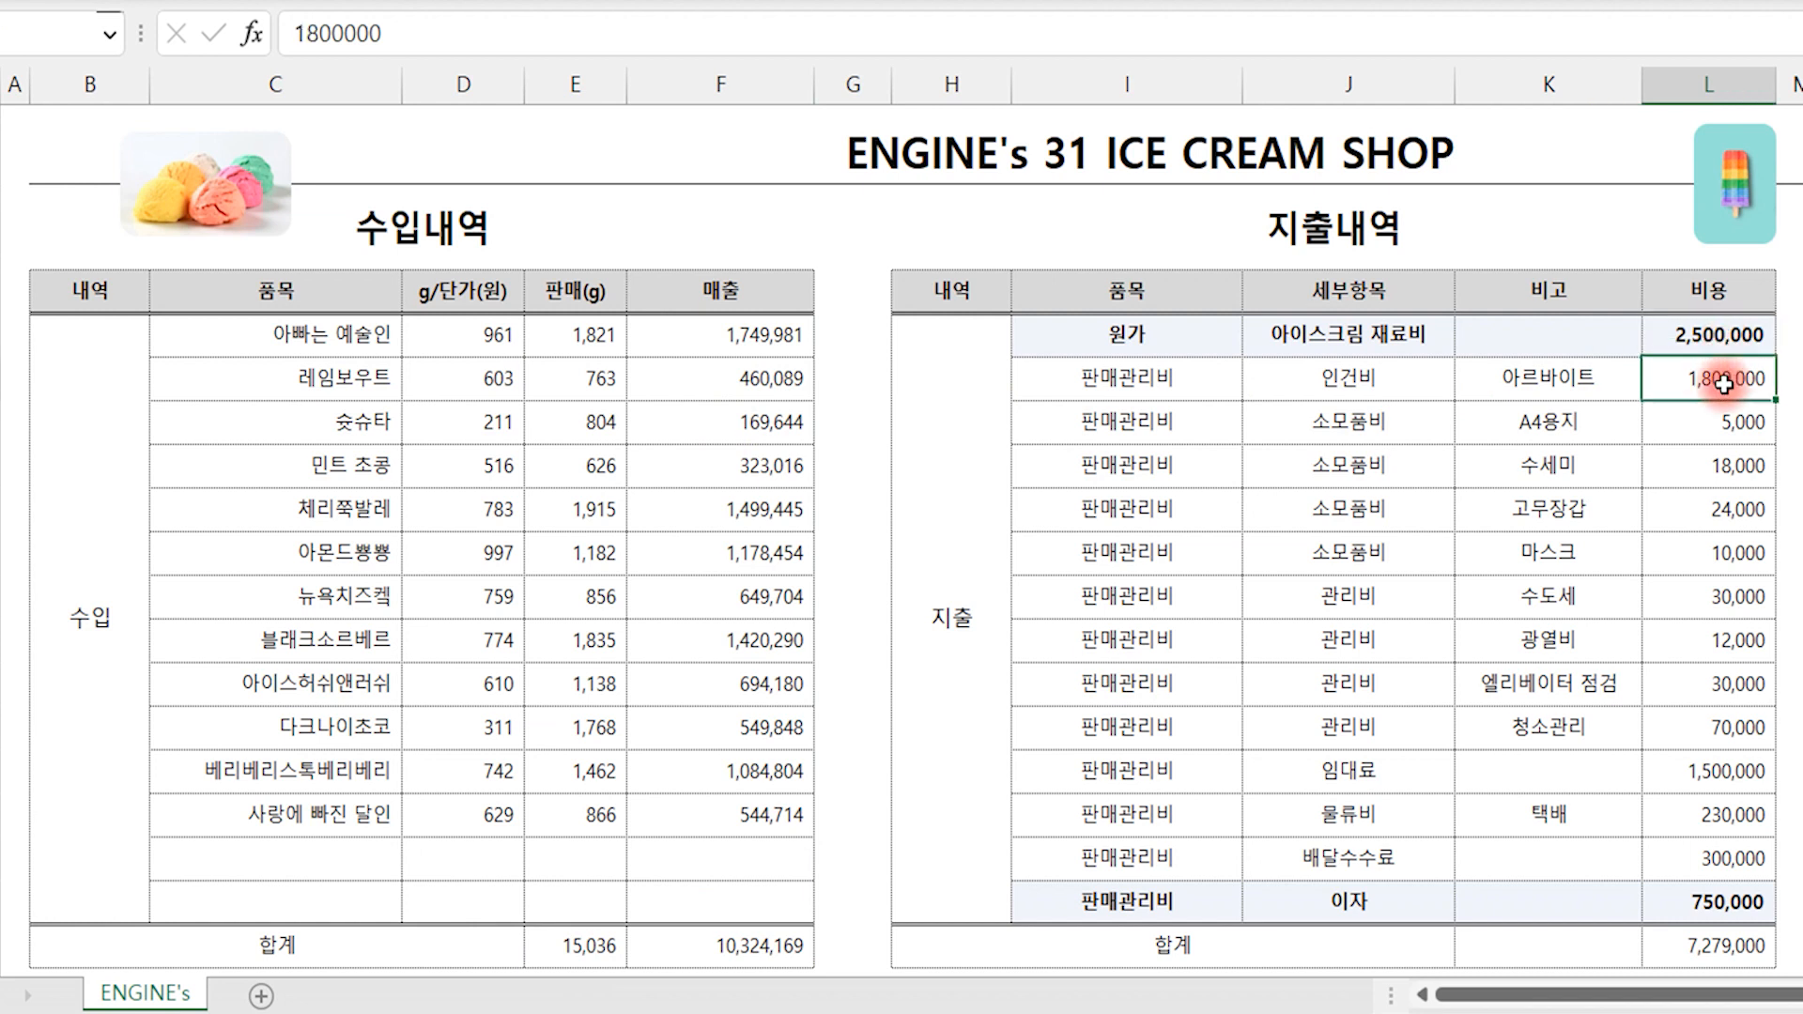
{"action": "left_click", "coordinate": [1718, 465]}
{"action": "left_click", "coordinate": [1718, 516]}
{"action": "left_click", "coordinate": [1718, 596]}
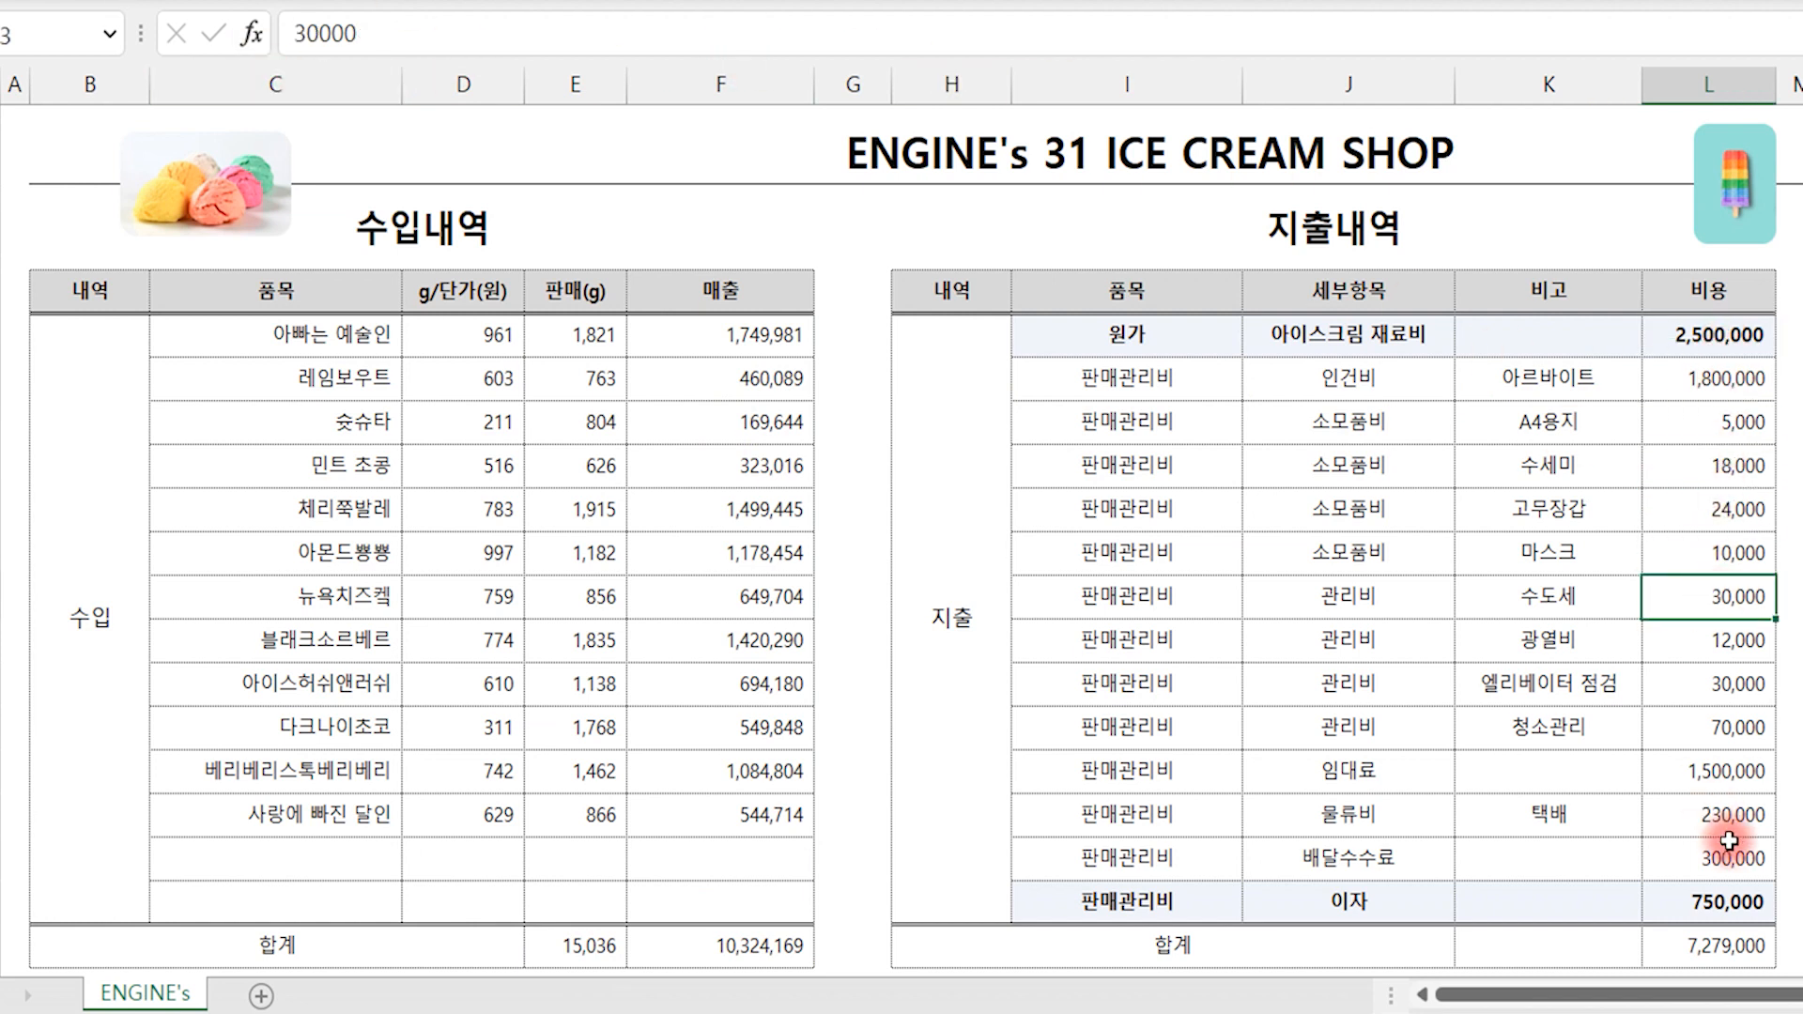
{"action": "left_click", "coordinate": [1728, 946]}
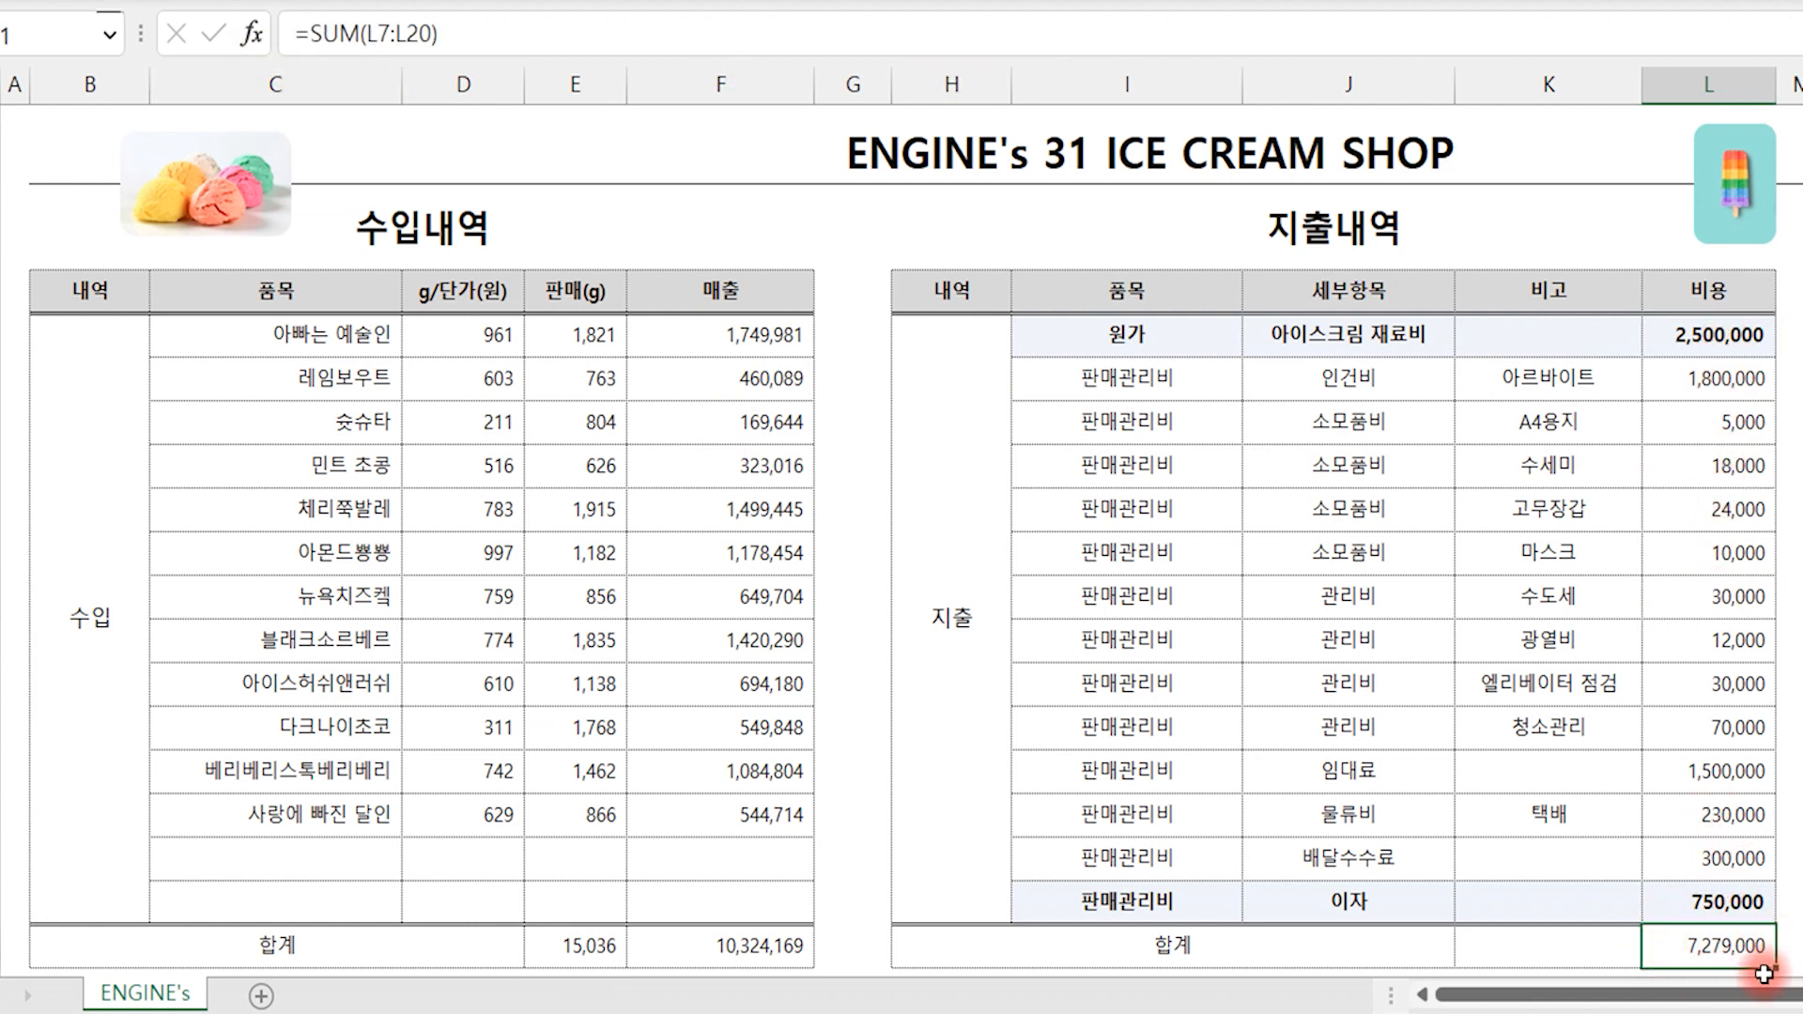
{"action": "left_click", "coordinate": [1724, 559]}
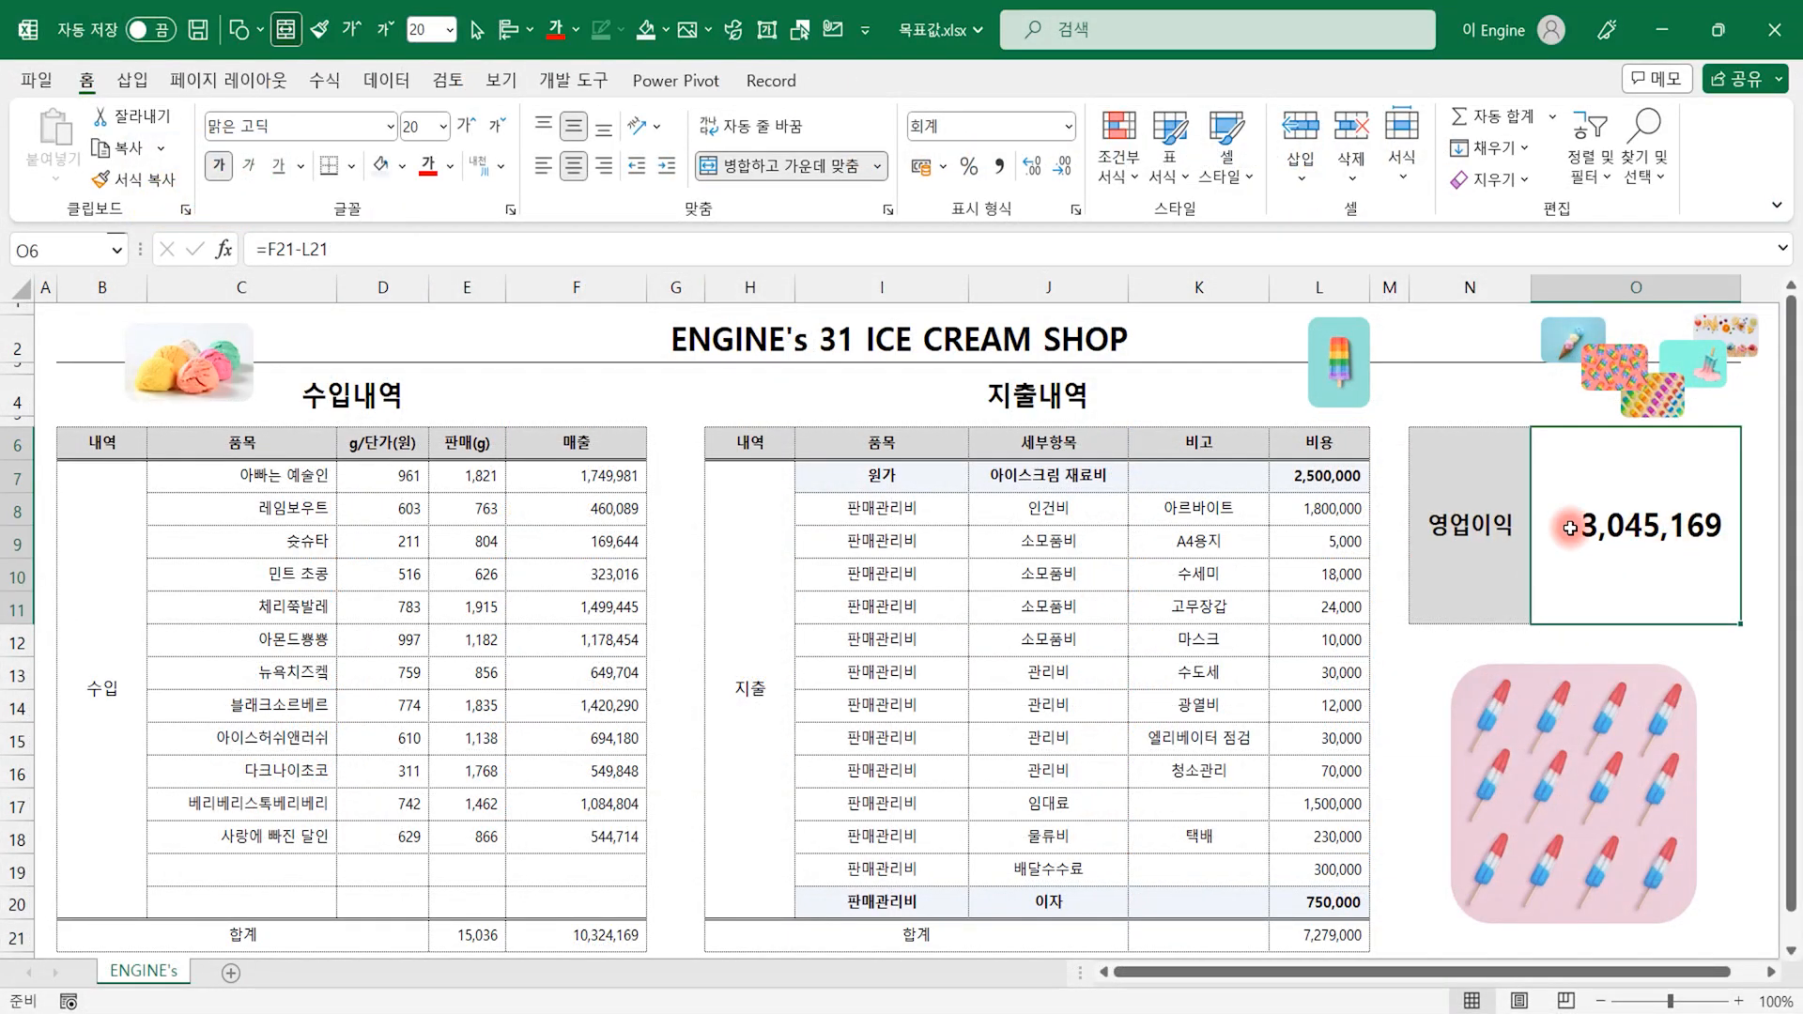
- Trace the 영업이익 formula in O6 back to the SUM formulas in L21 and F21
{"action": "double_click", "coordinate": [1636, 555]}
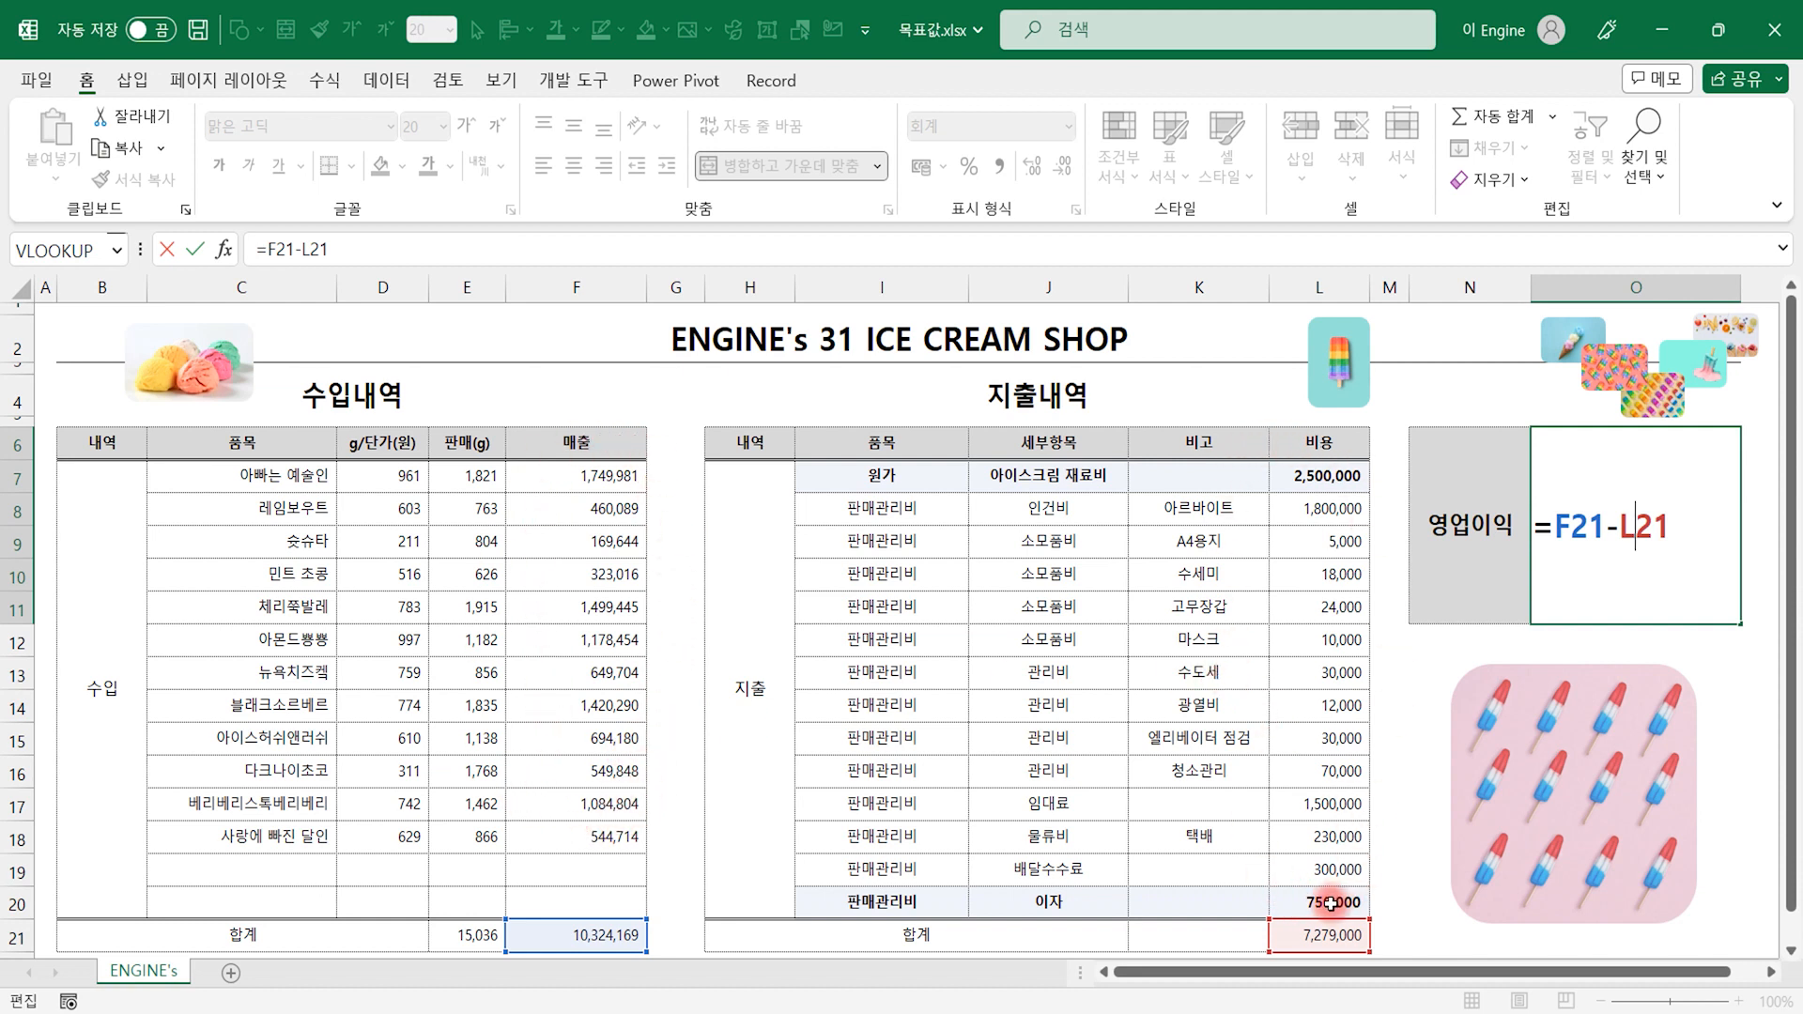
{"action": "key", "text": "Return"}
{"action": "double_click", "coordinate": [1315, 932]}
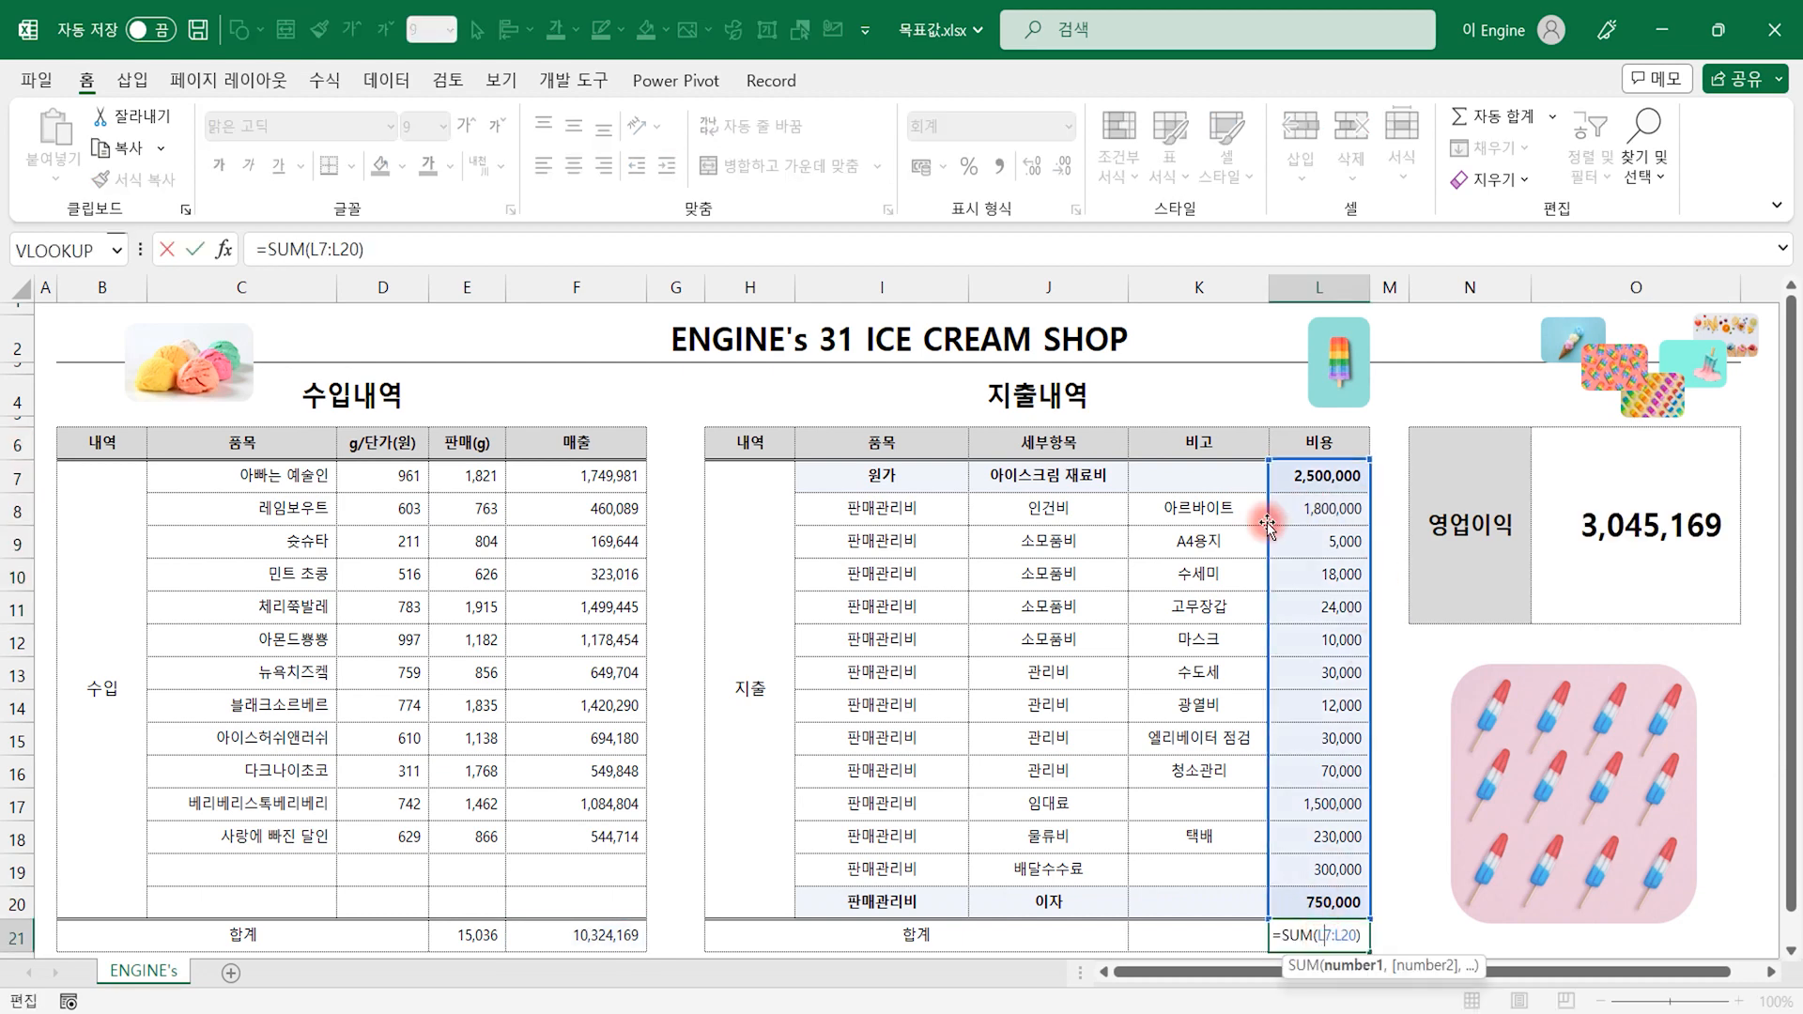
{"action": "key", "text": "Escape"}
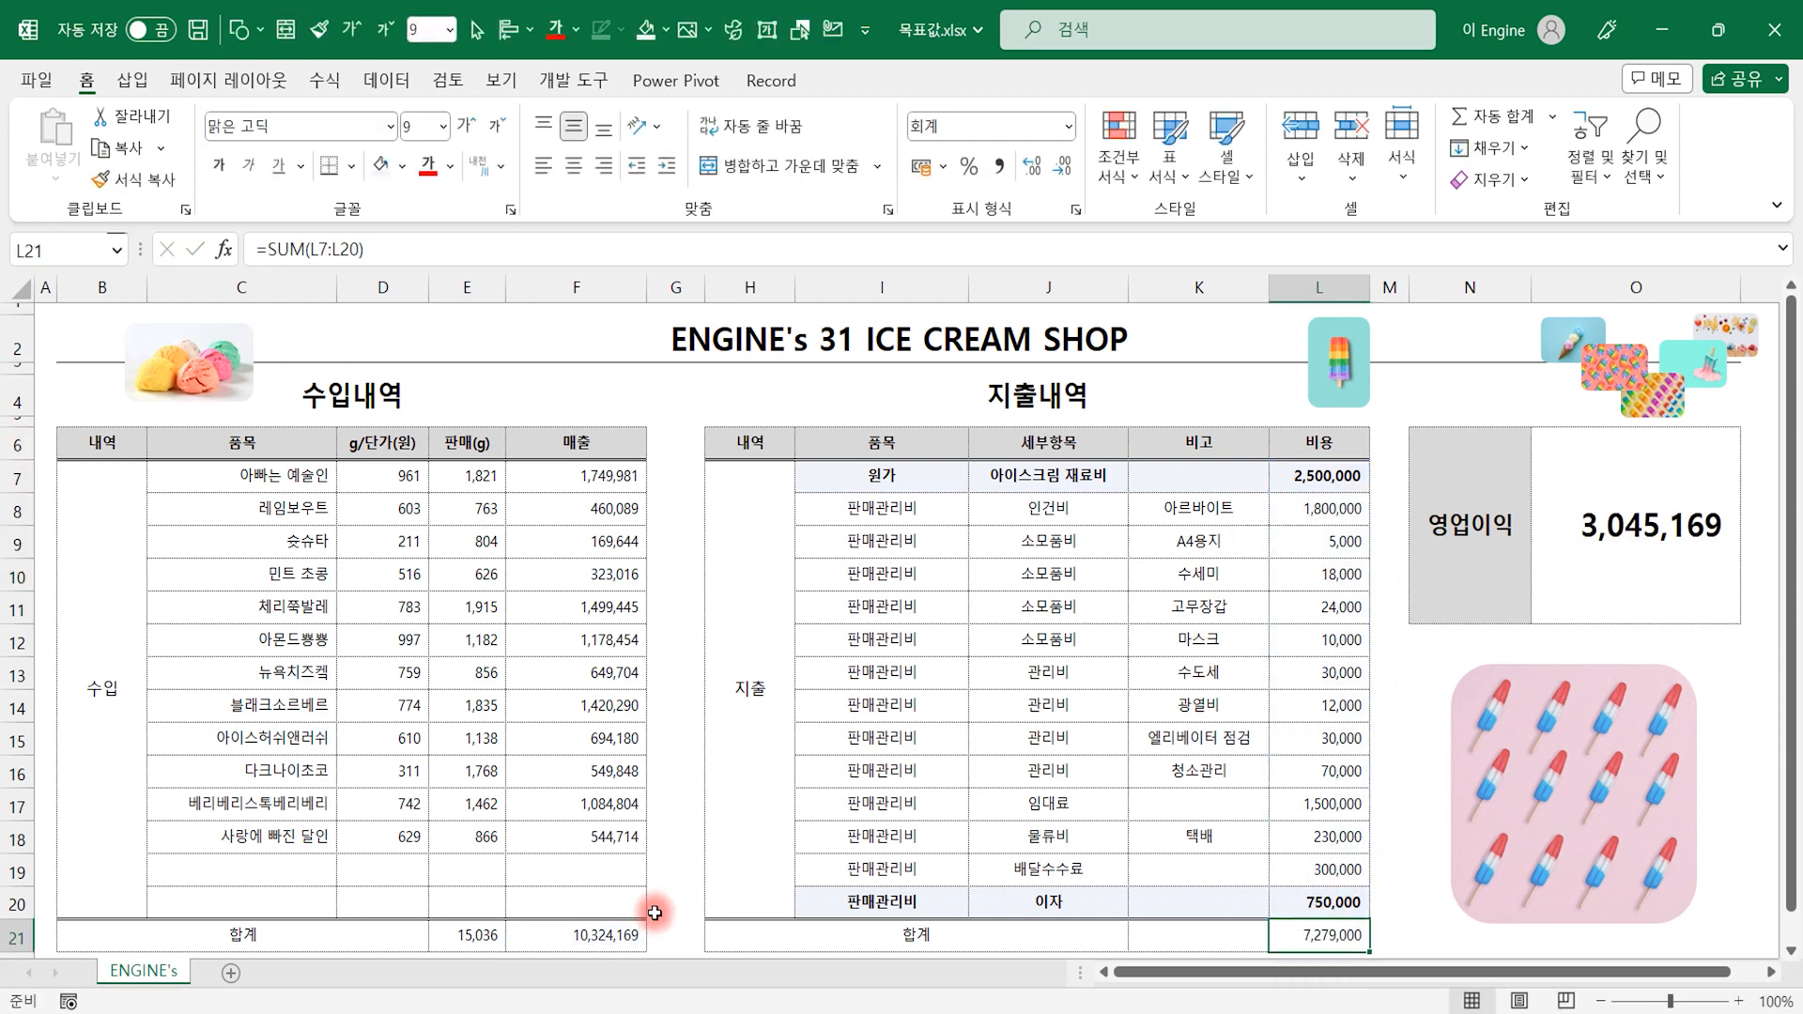
{"action": "double_click", "coordinate": [597, 939]}
{"action": "key", "text": "Escape"}
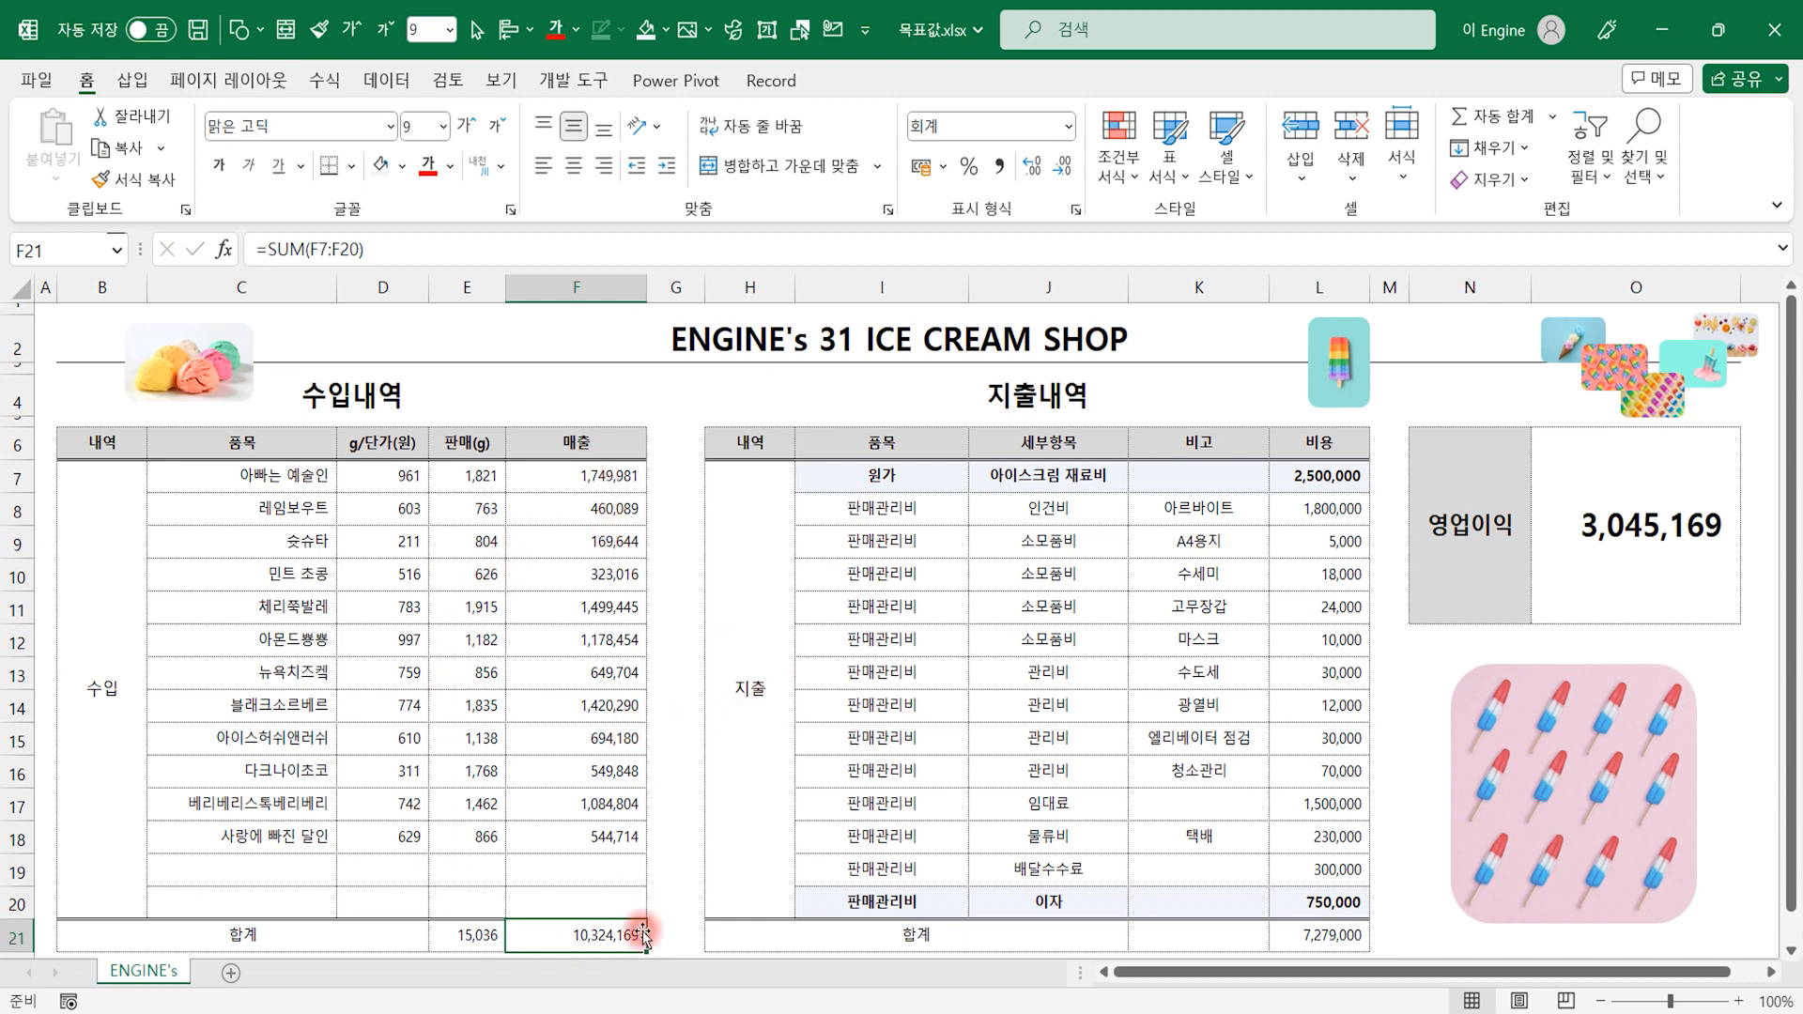
- Check whether the g/단가(원) and 판매(g) entries in rows 7 to 11 are plain input values
{"action": "left_click", "coordinate": [460, 477]}
{"action": "left_click", "coordinate": [379, 474]}
{"action": "left_click", "coordinate": [468, 480]}
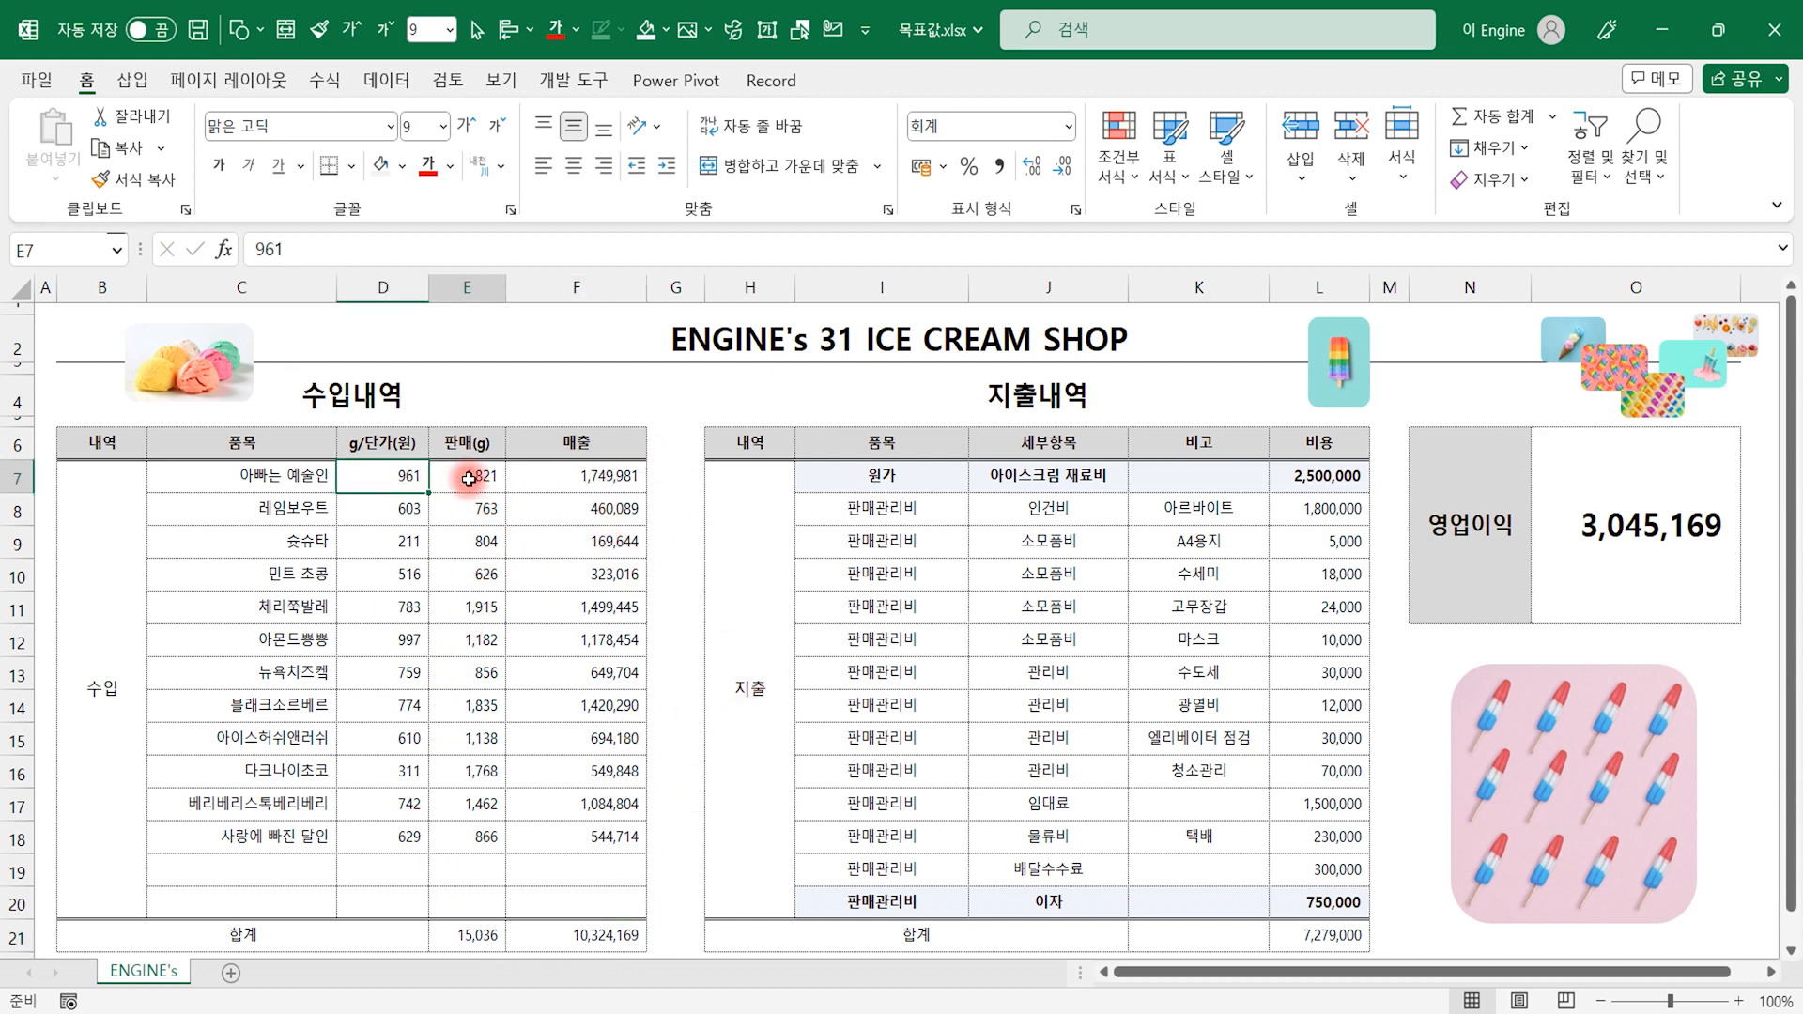
{"action": "left_click", "coordinate": [406, 513]}
{"action": "left_click", "coordinate": [463, 542]}
{"action": "left_click", "coordinate": [408, 574]}
{"action": "left_click", "coordinate": [462, 604]}
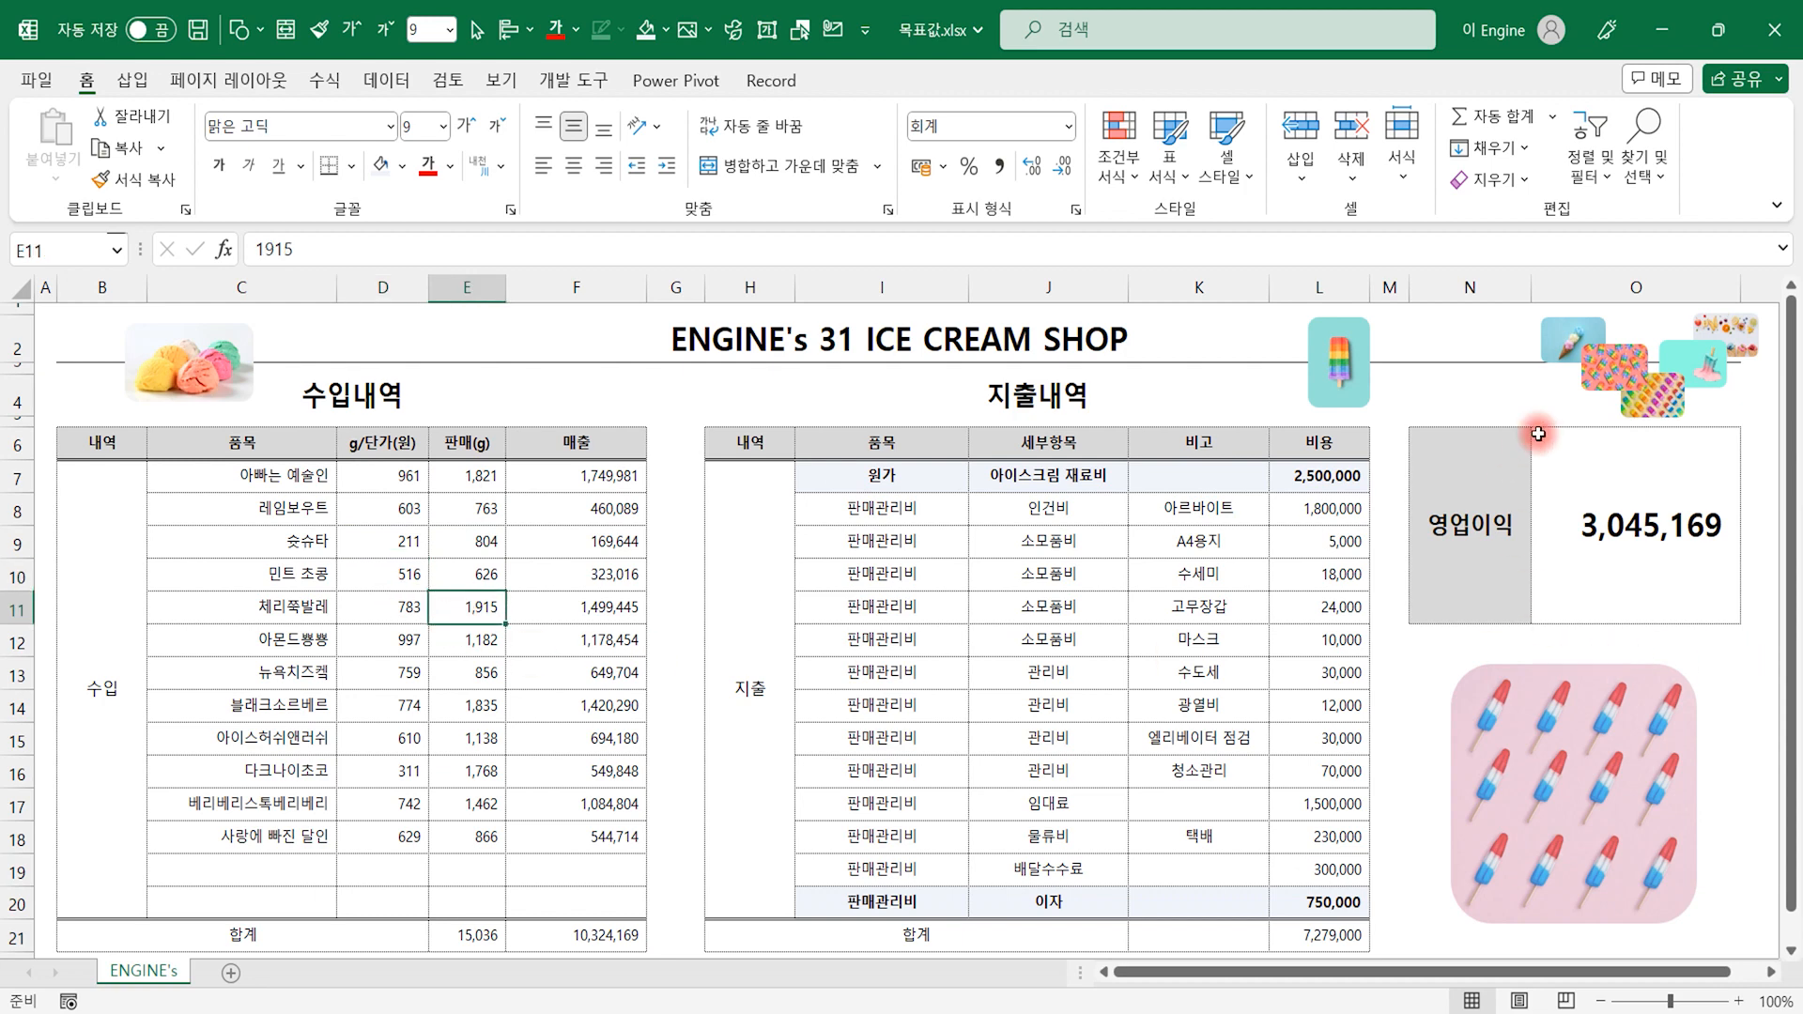
- Start Goal Seek (목표값 찾기) on the 영업이익 cell O6 with a target value of 4000000
{"action": "left_click", "coordinate": [1664, 551]}
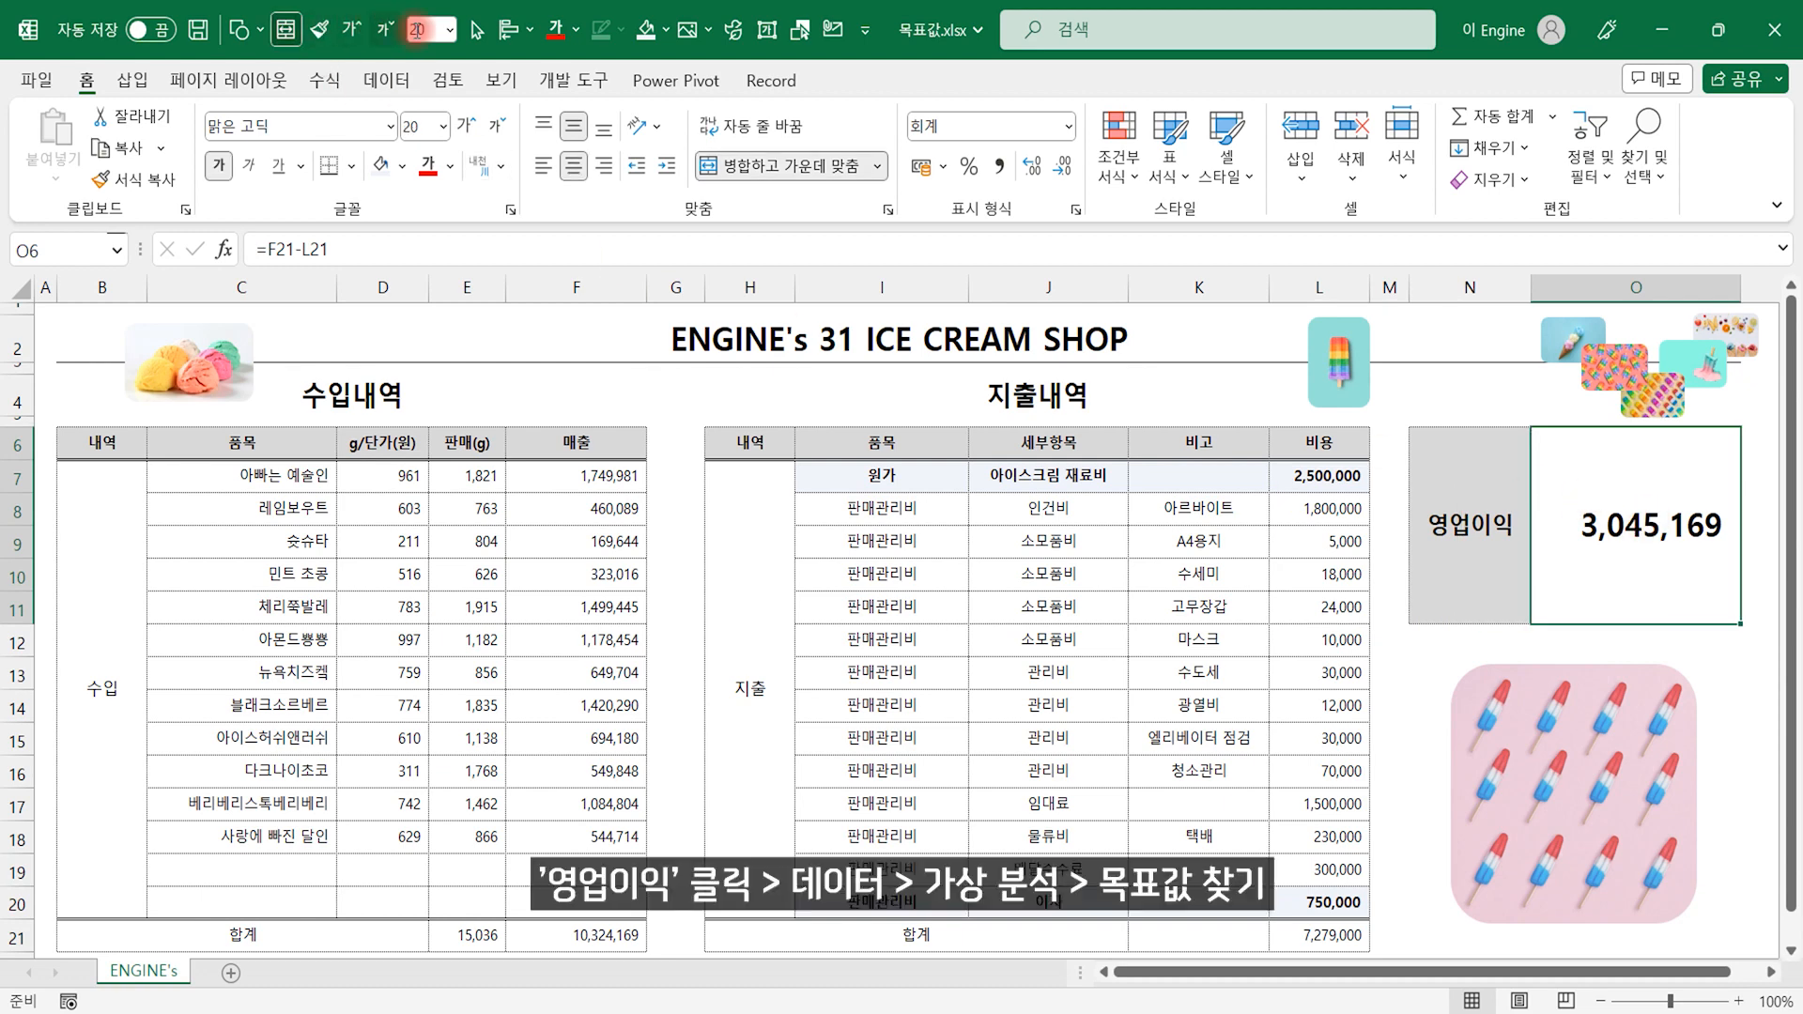
{"action": "left_click", "coordinate": [385, 81]}
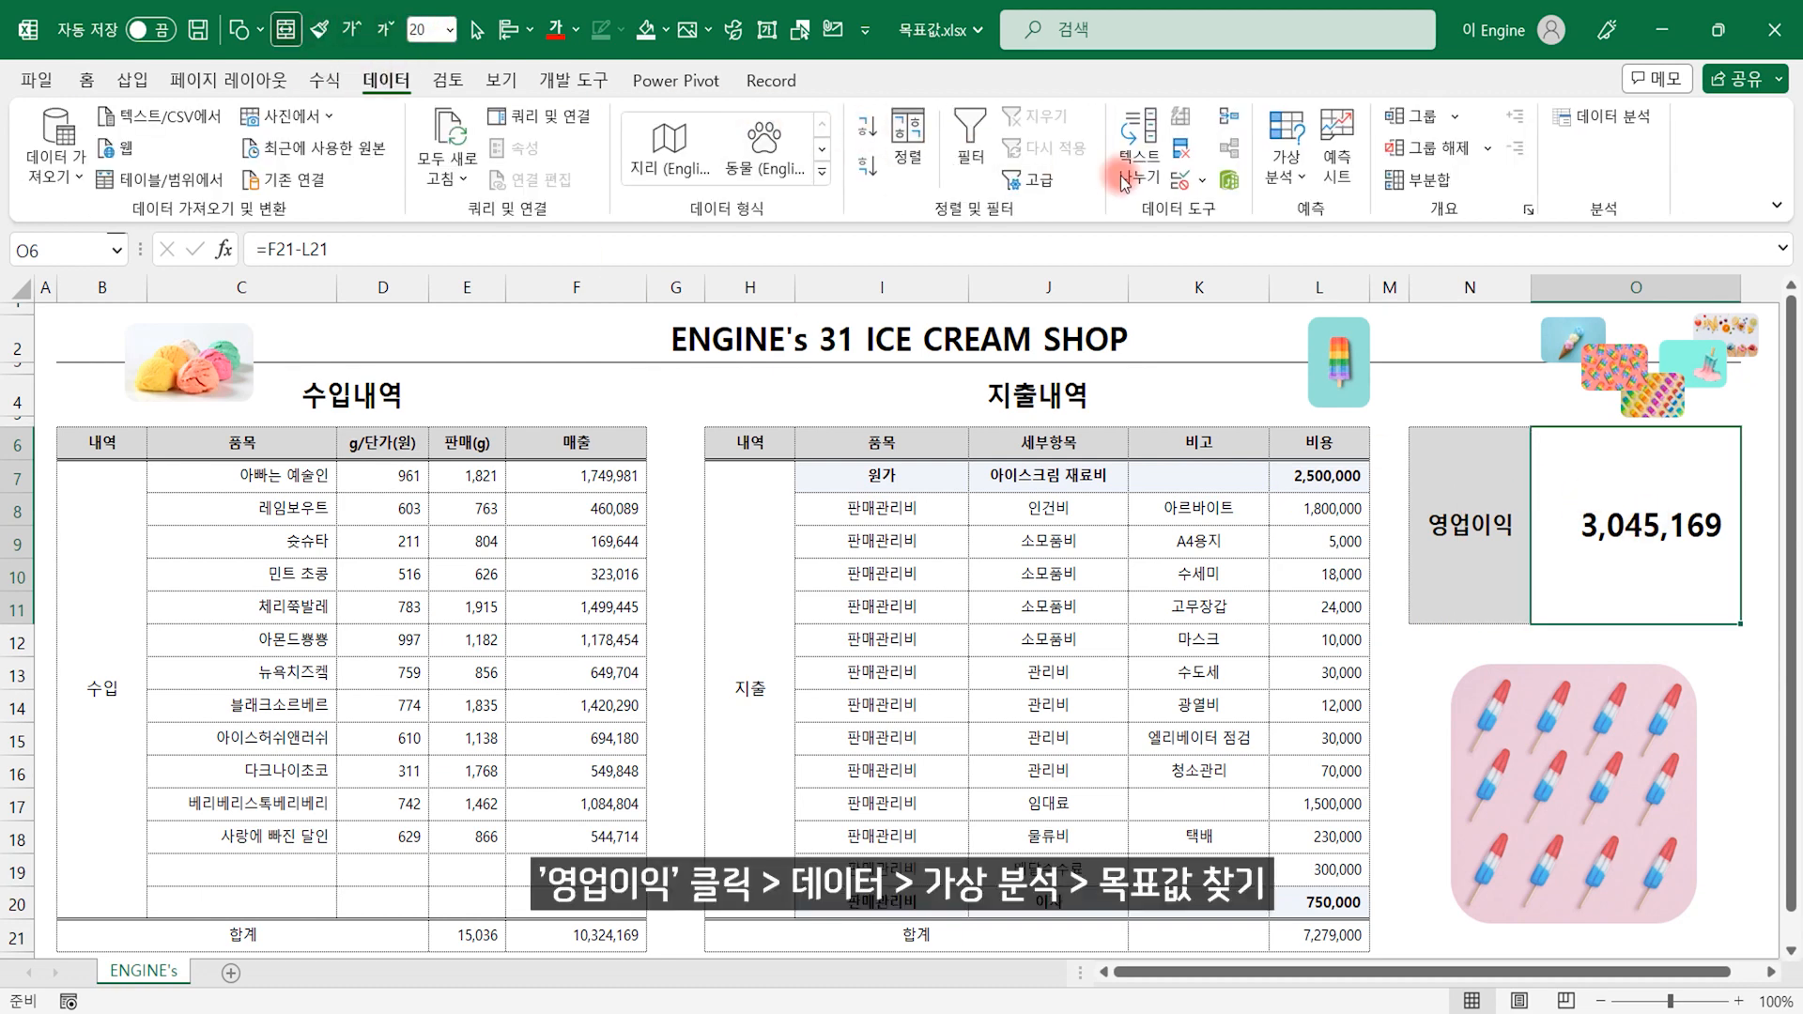
{"action": "left_click", "coordinate": [1286, 158]}
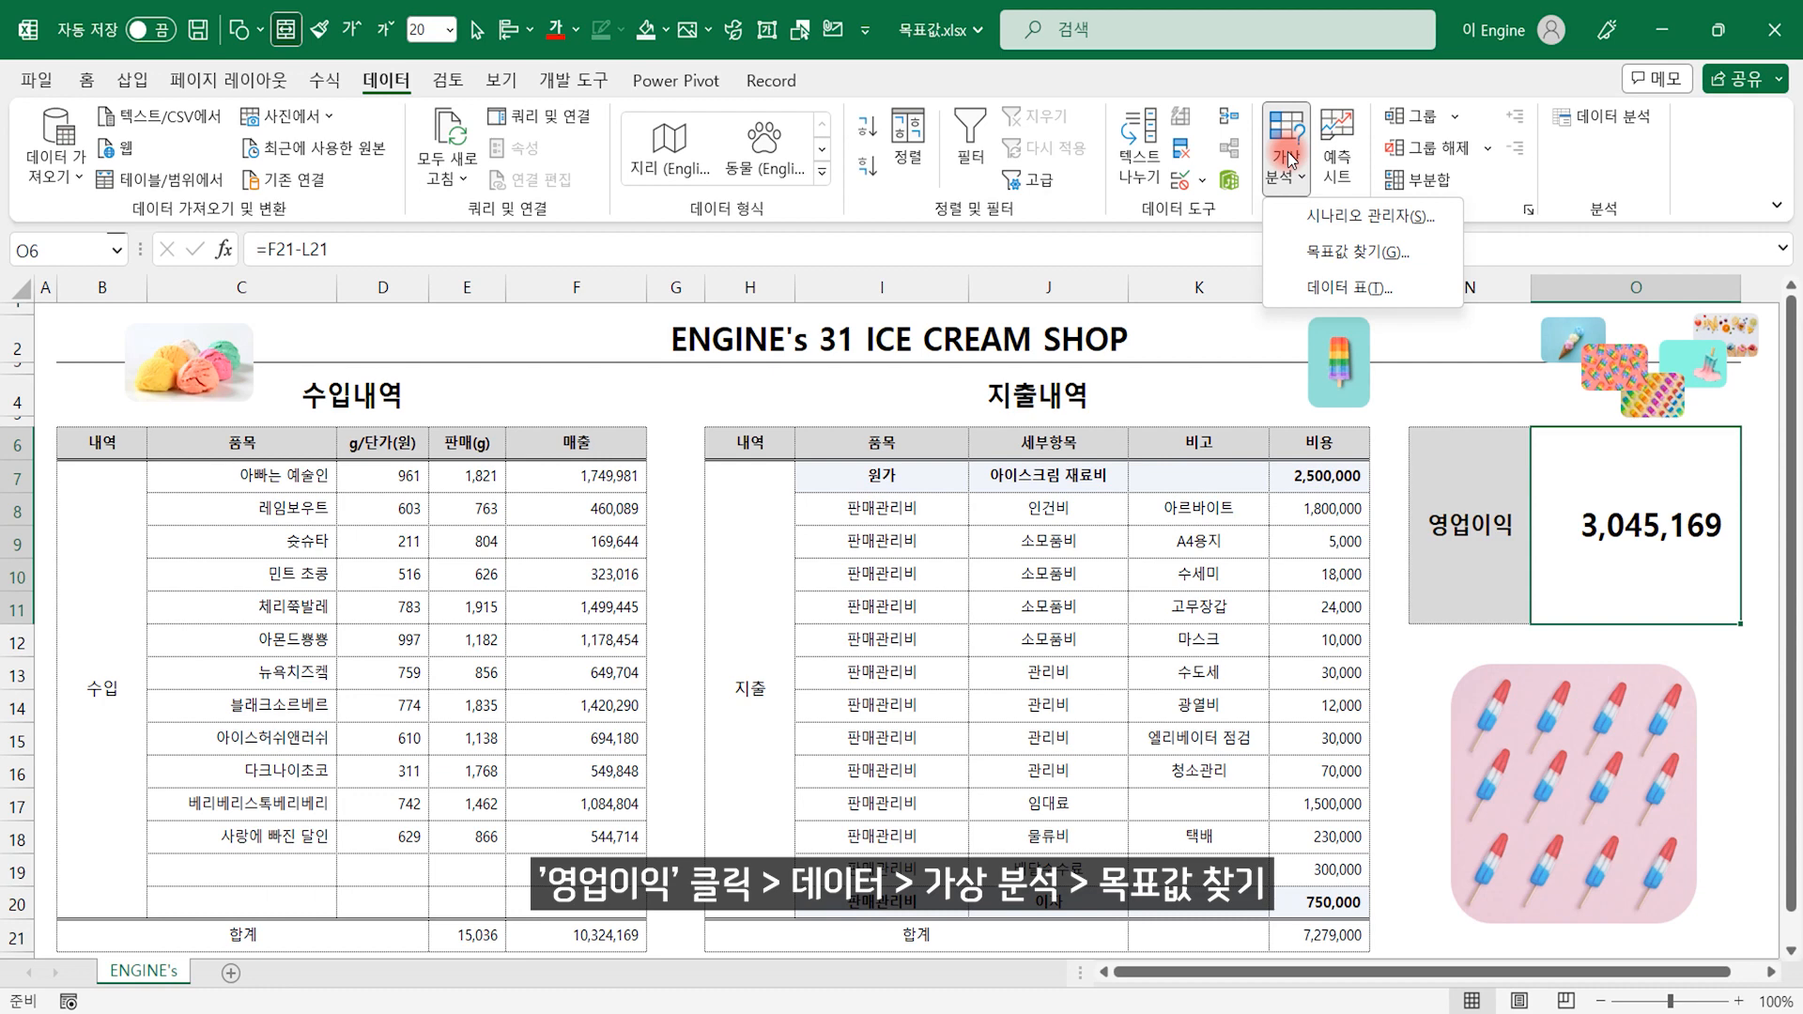
{"action": "left_click", "coordinate": [1349, 253]}
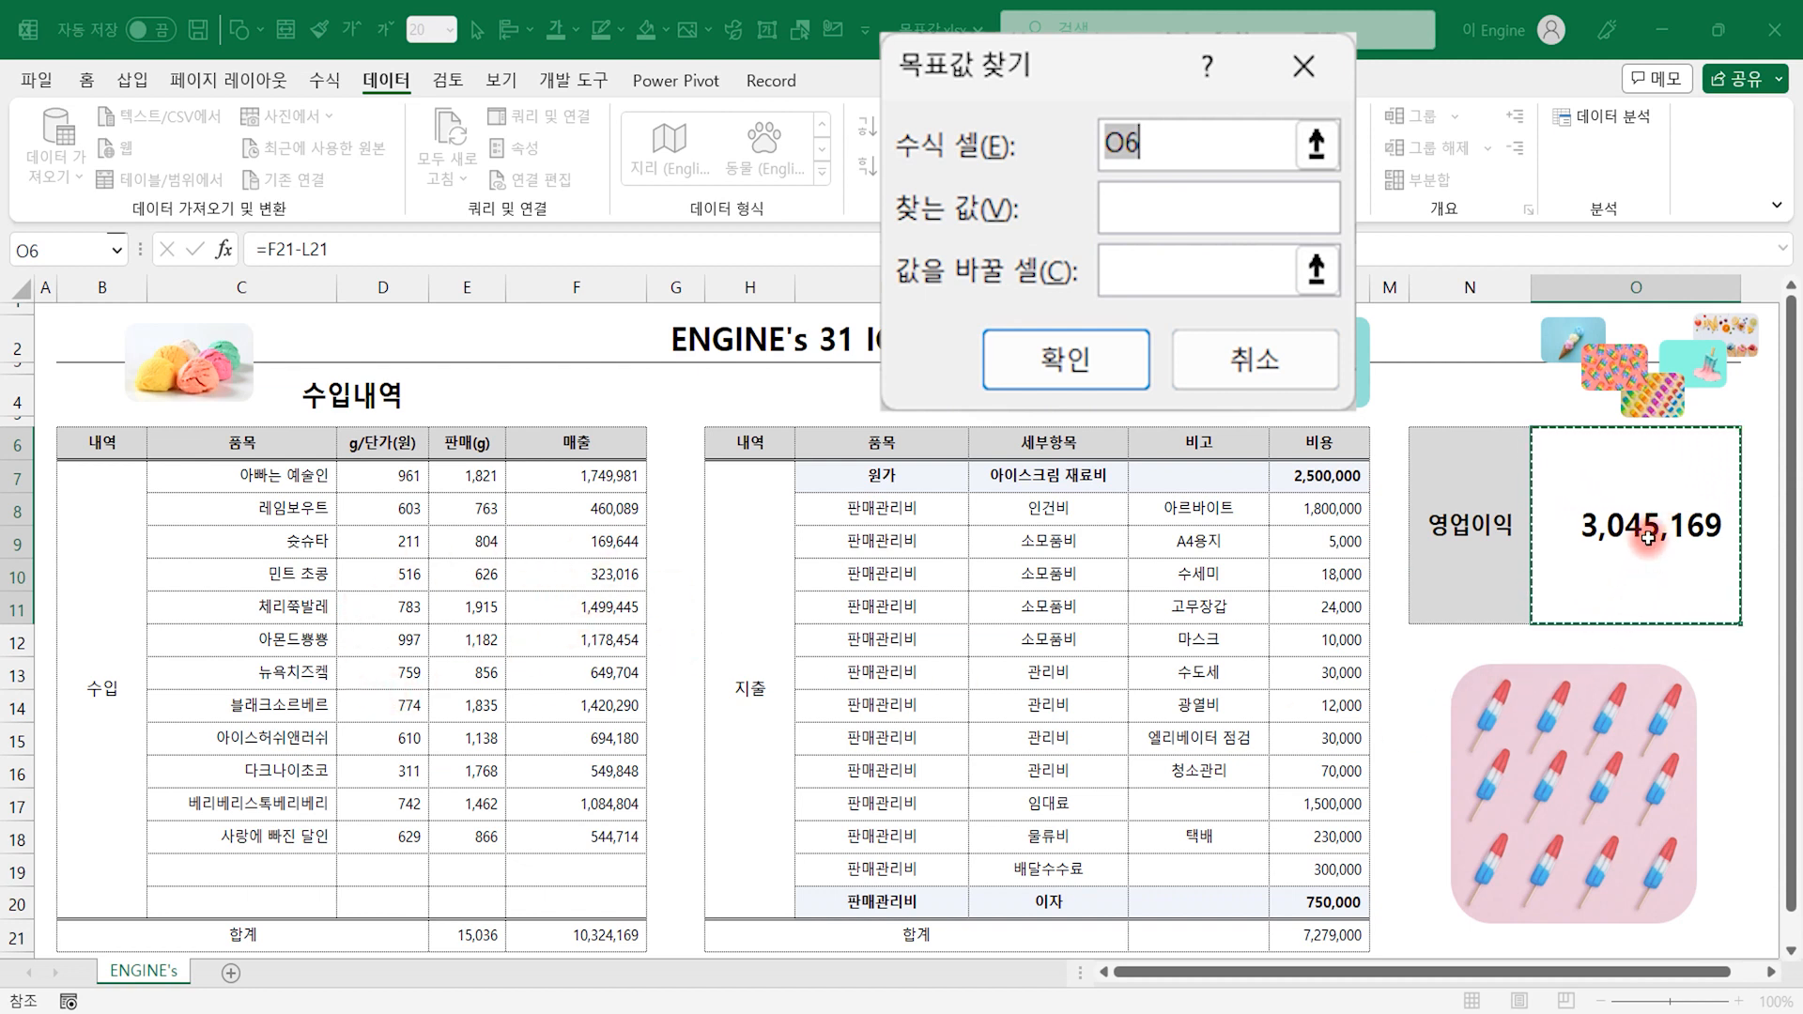
{"action": "left_click", "coordinate": [1165, 216]}
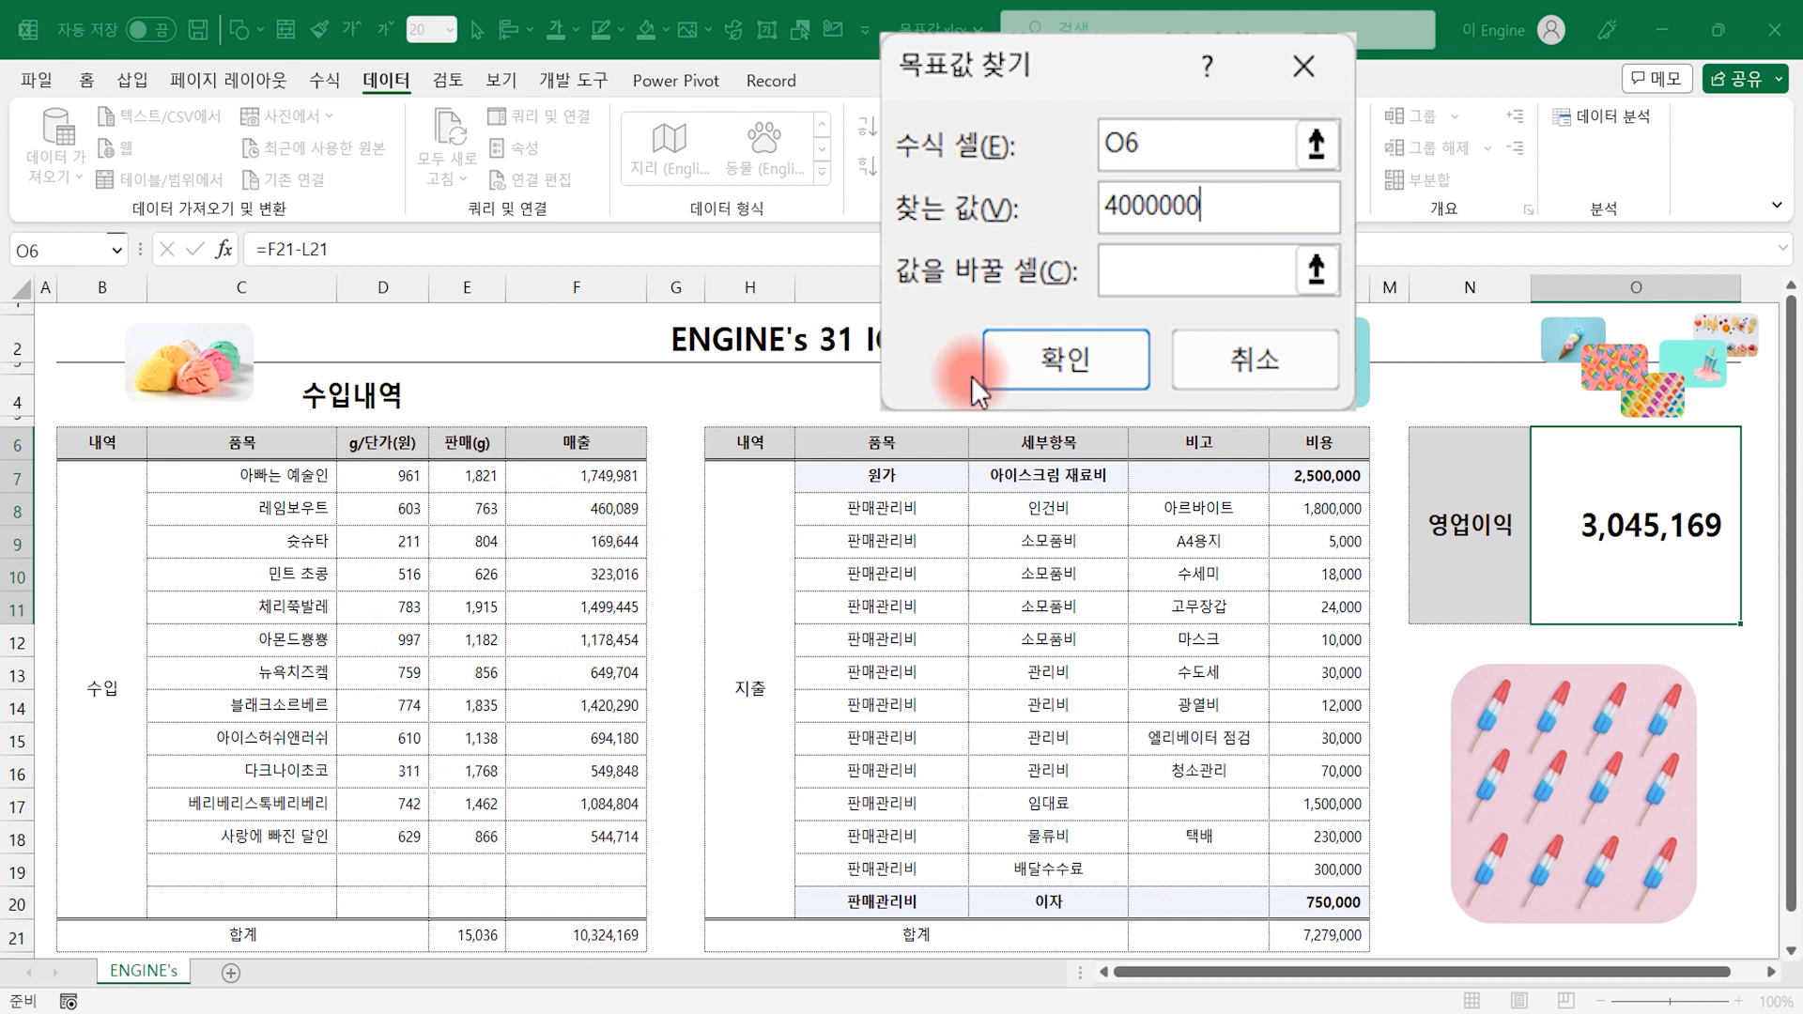
- Try to run Goal Seek with the 매출 cell F7 as the changing cell
{"action": "left_click", "coordinate": [1202, 252]}
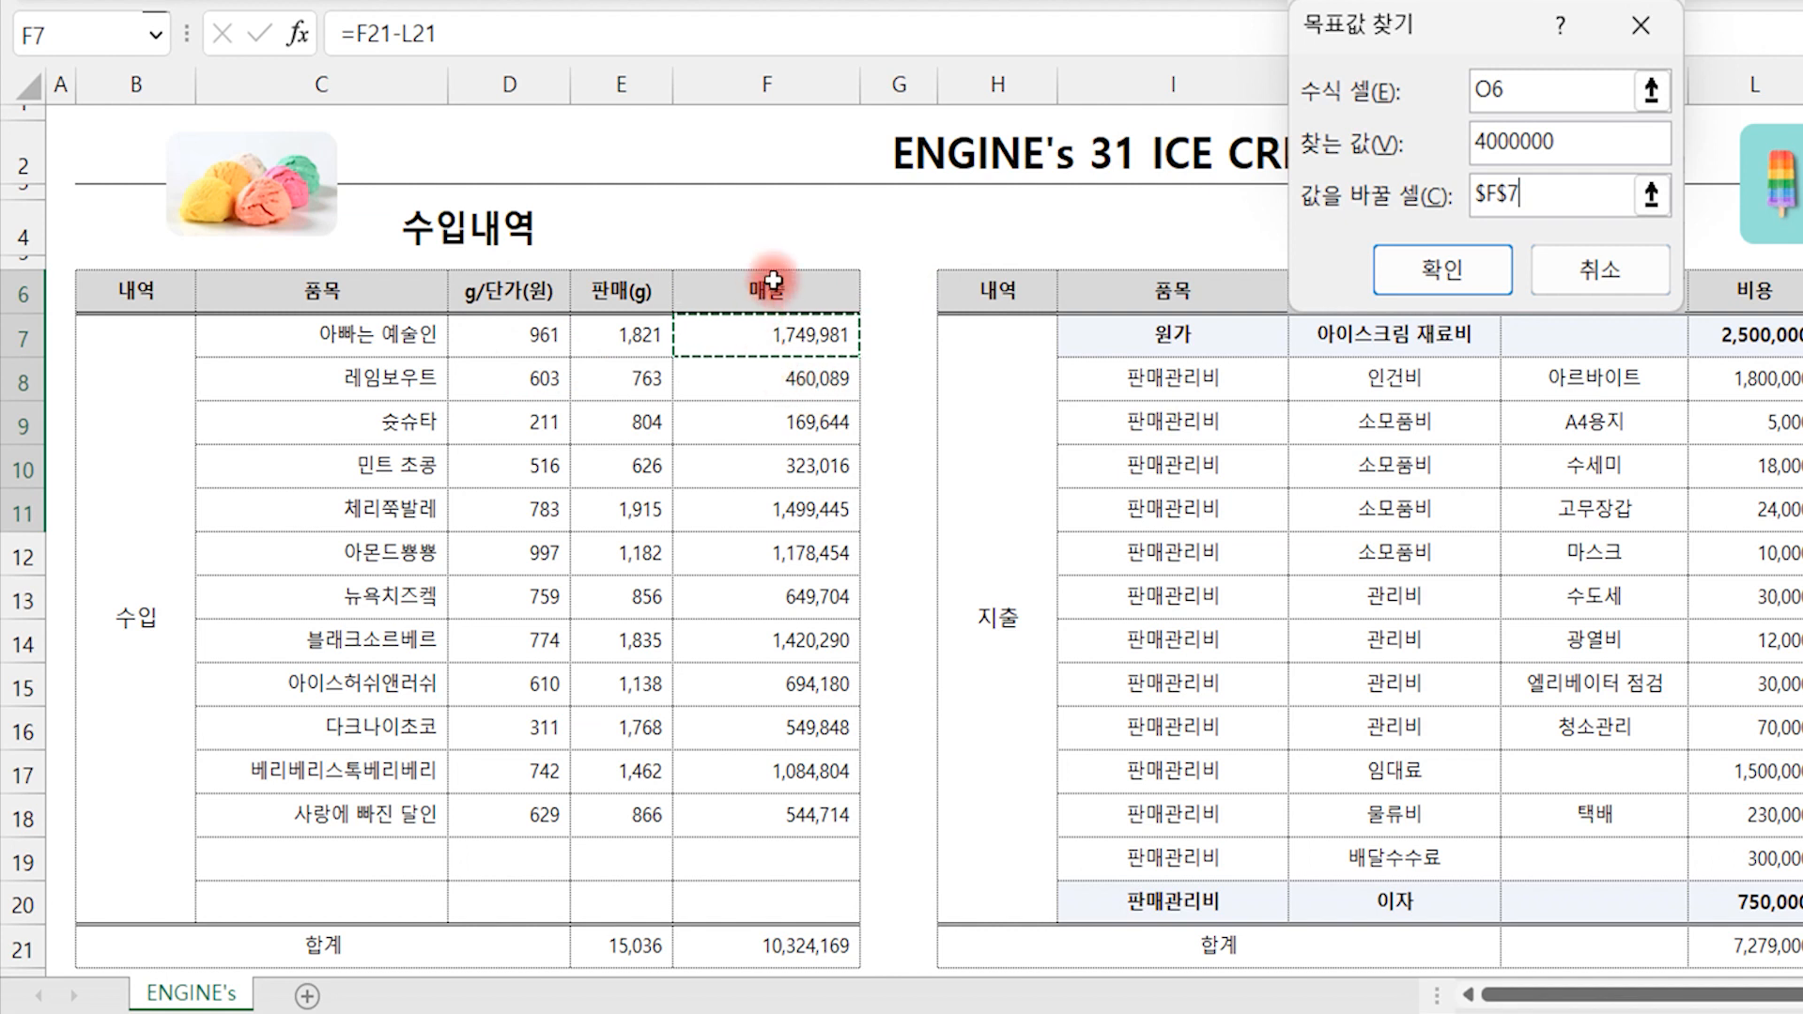
{"action": "left_click", "coordinate": [1445, 282]}
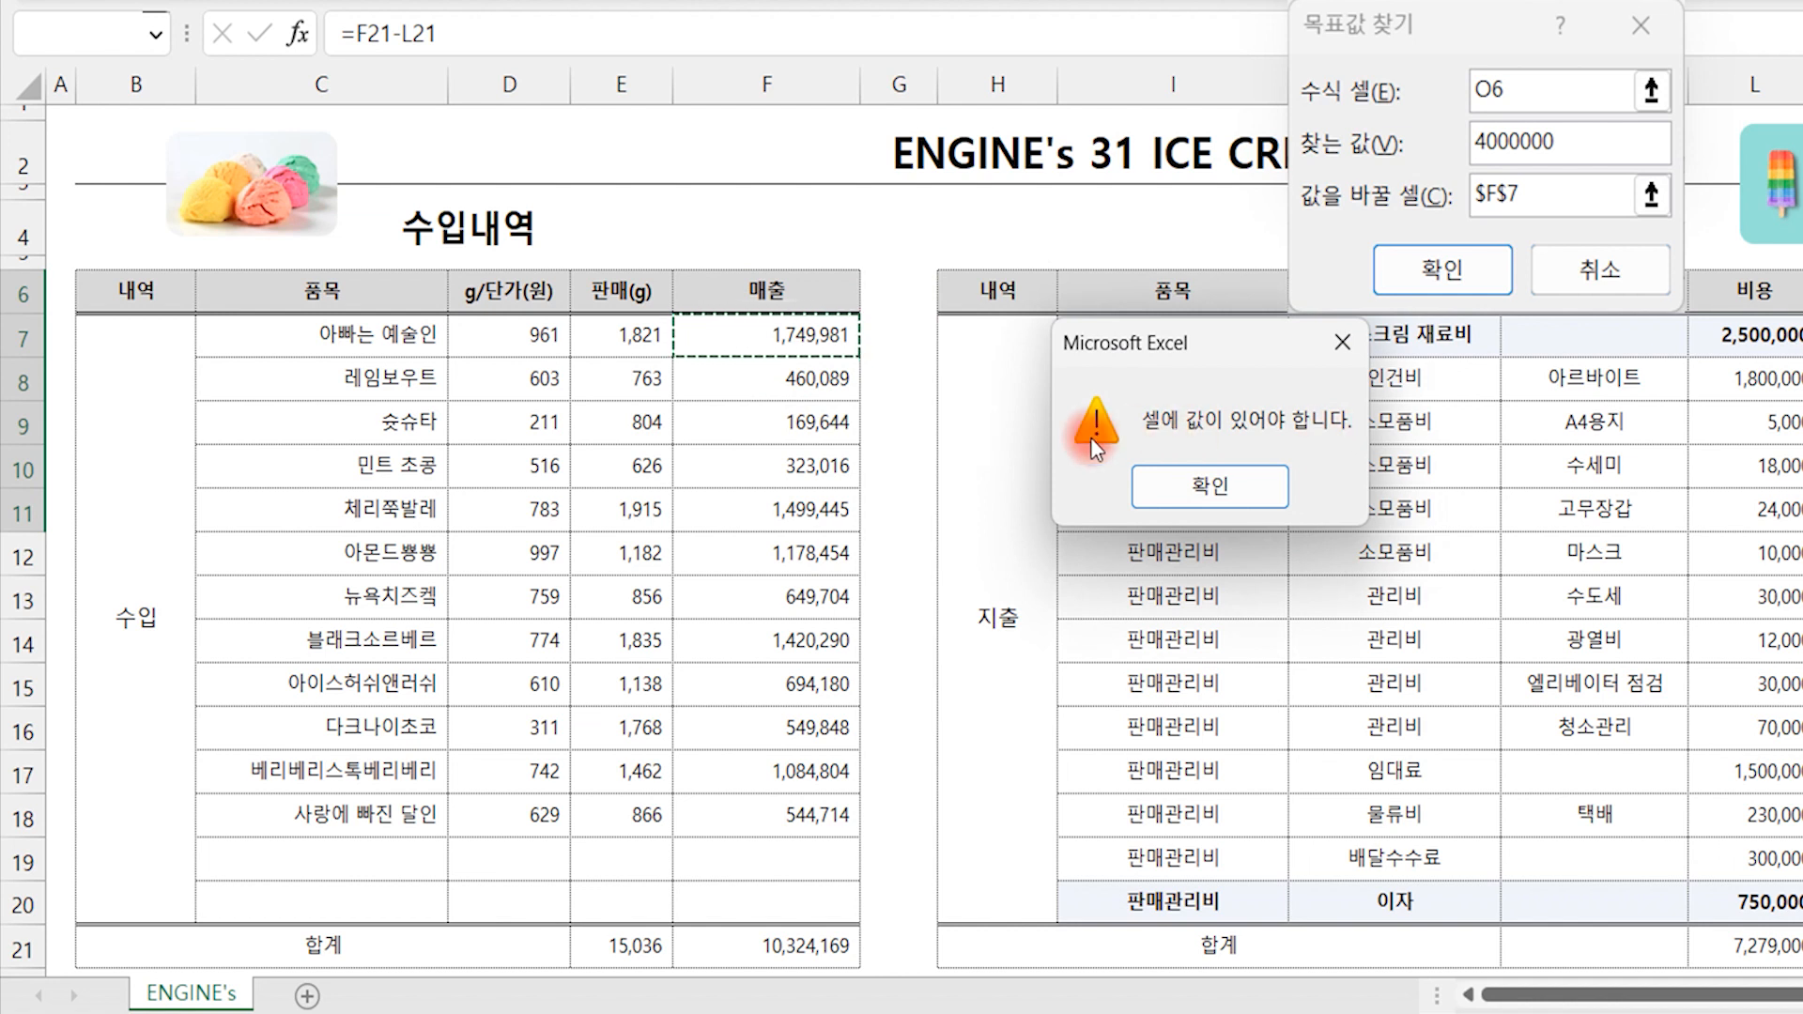
{"action": "left_click", "coordinate": [1194, 486]}
- Run Goal Seek with the 판매(g) cell E7 as the changing cell and discard the solution
{"action": "left_click", "coordinate": [783, 333]}
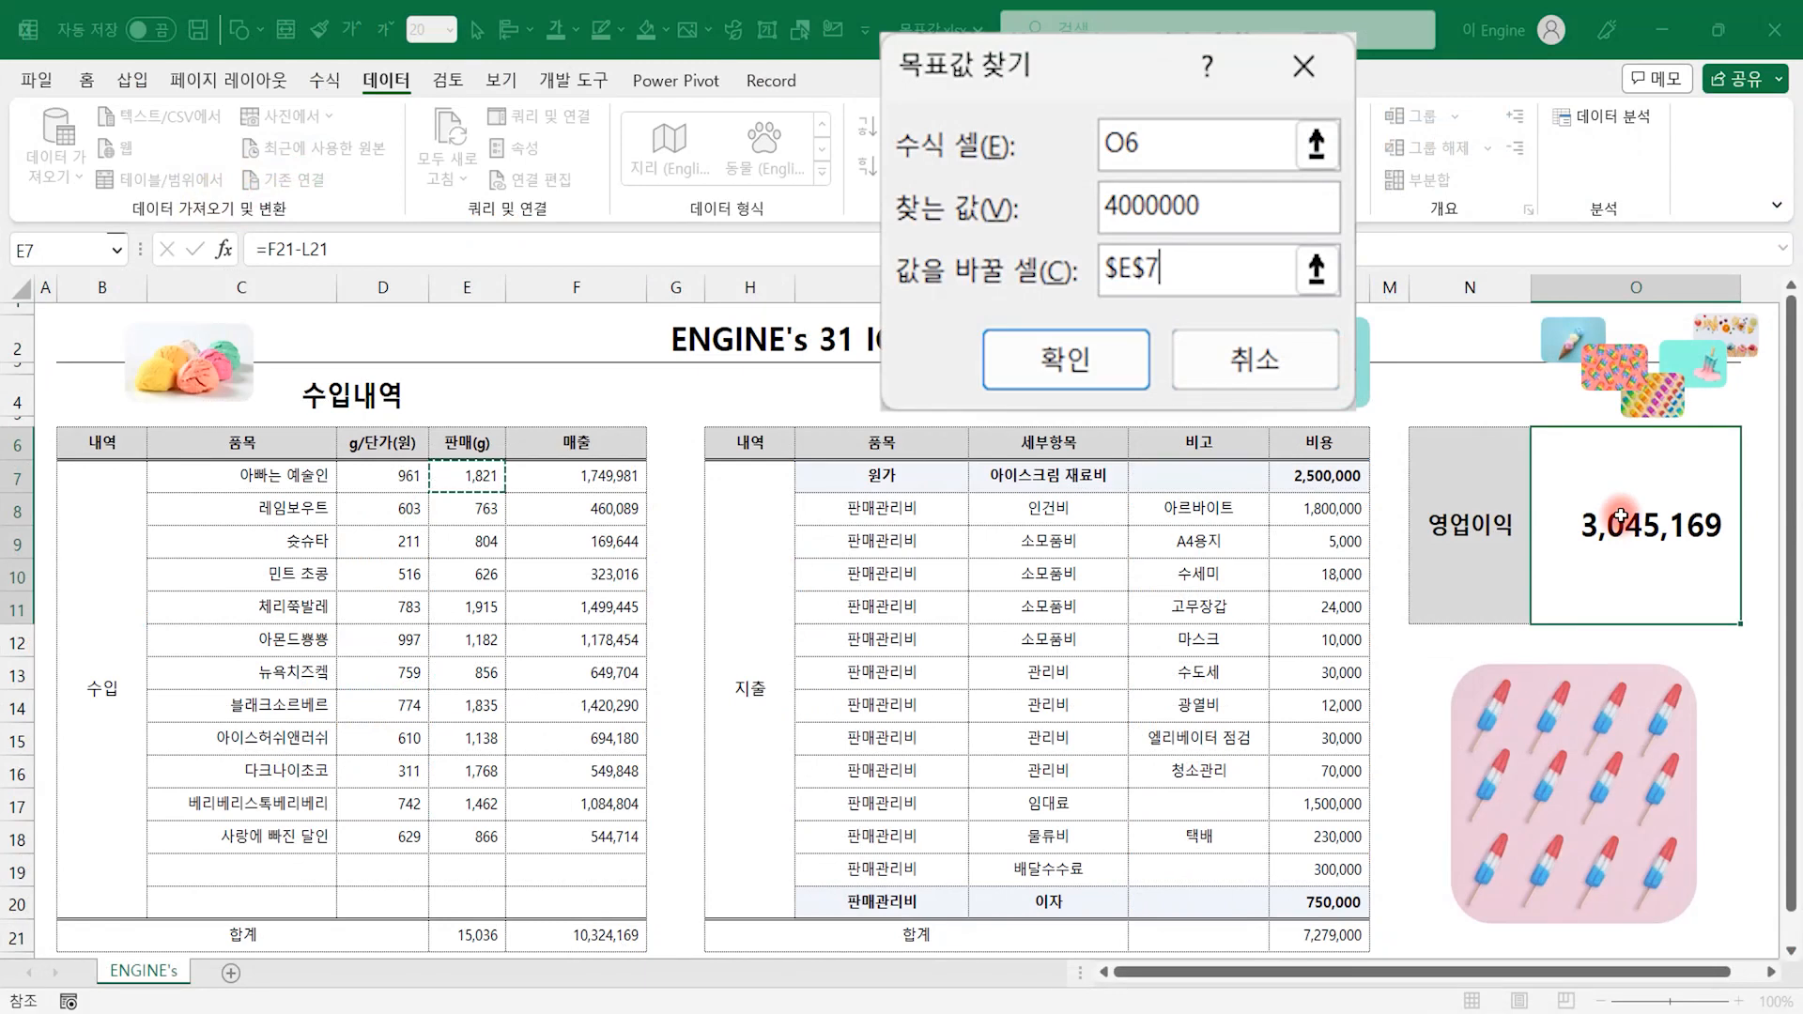
{"action": "left_click", "coordinate": [1023, 358]}
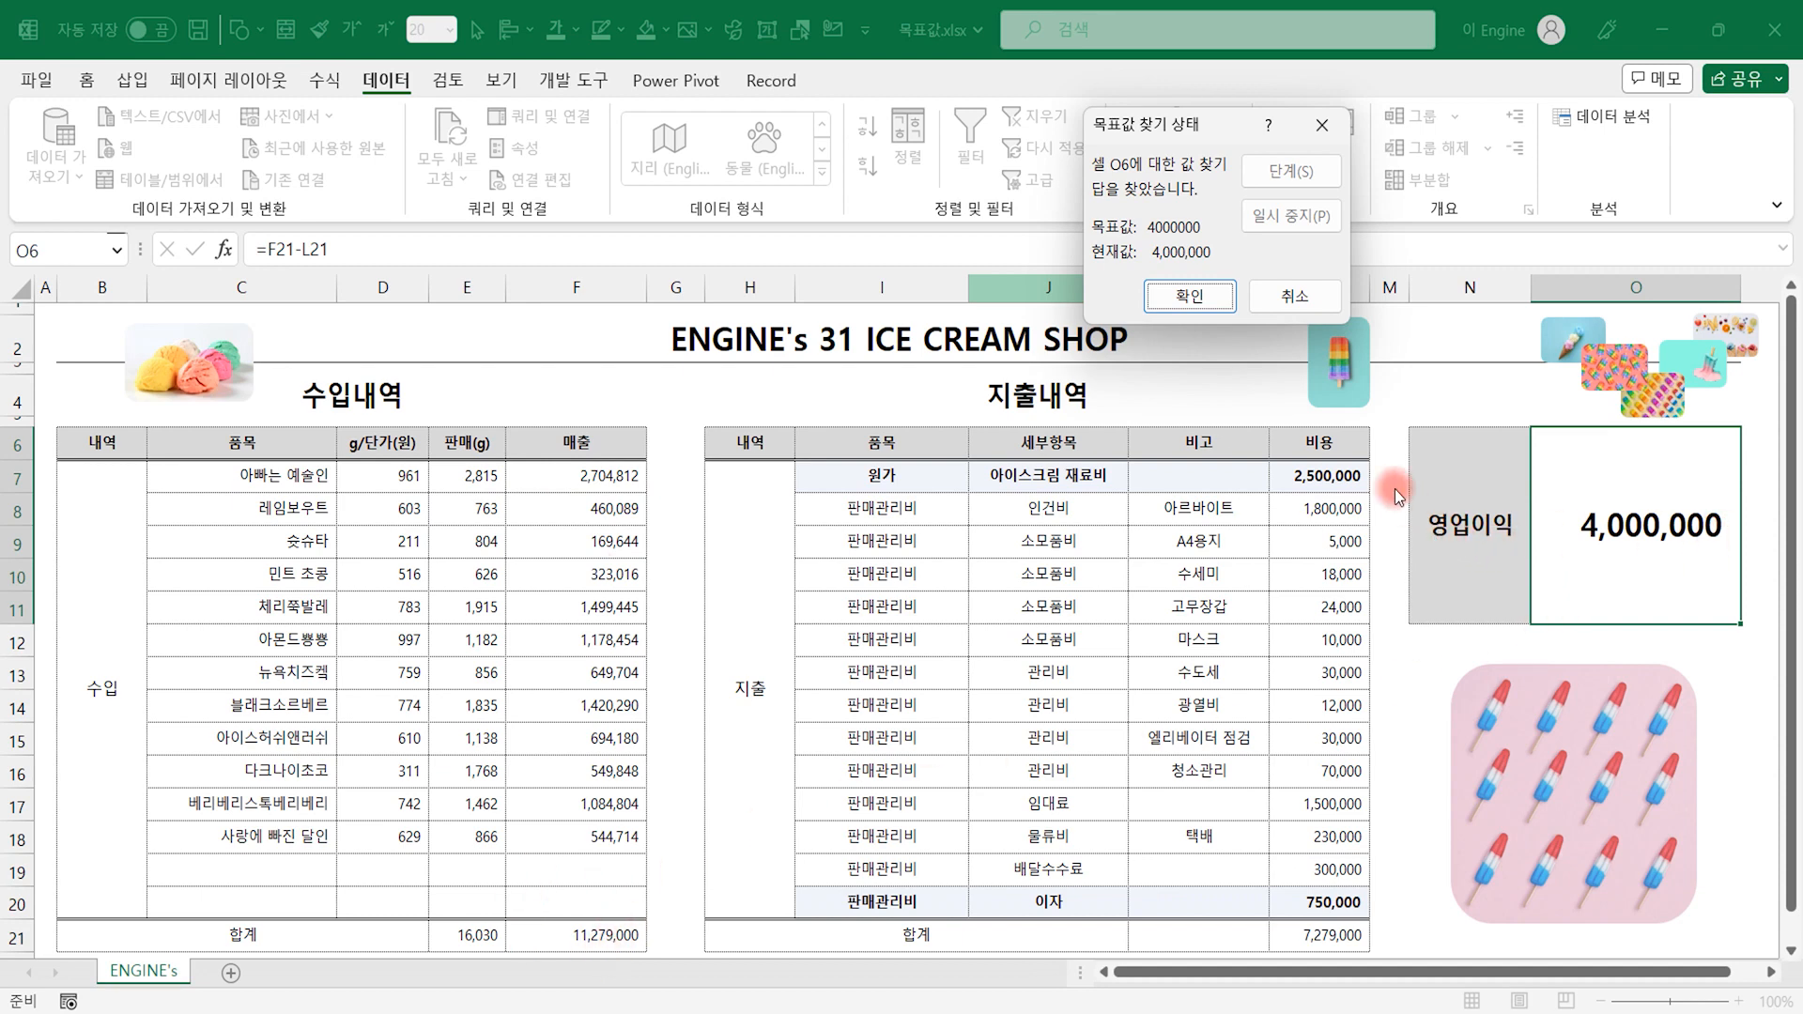
{"action": "left_click", "coordinate": [1294, 299]}
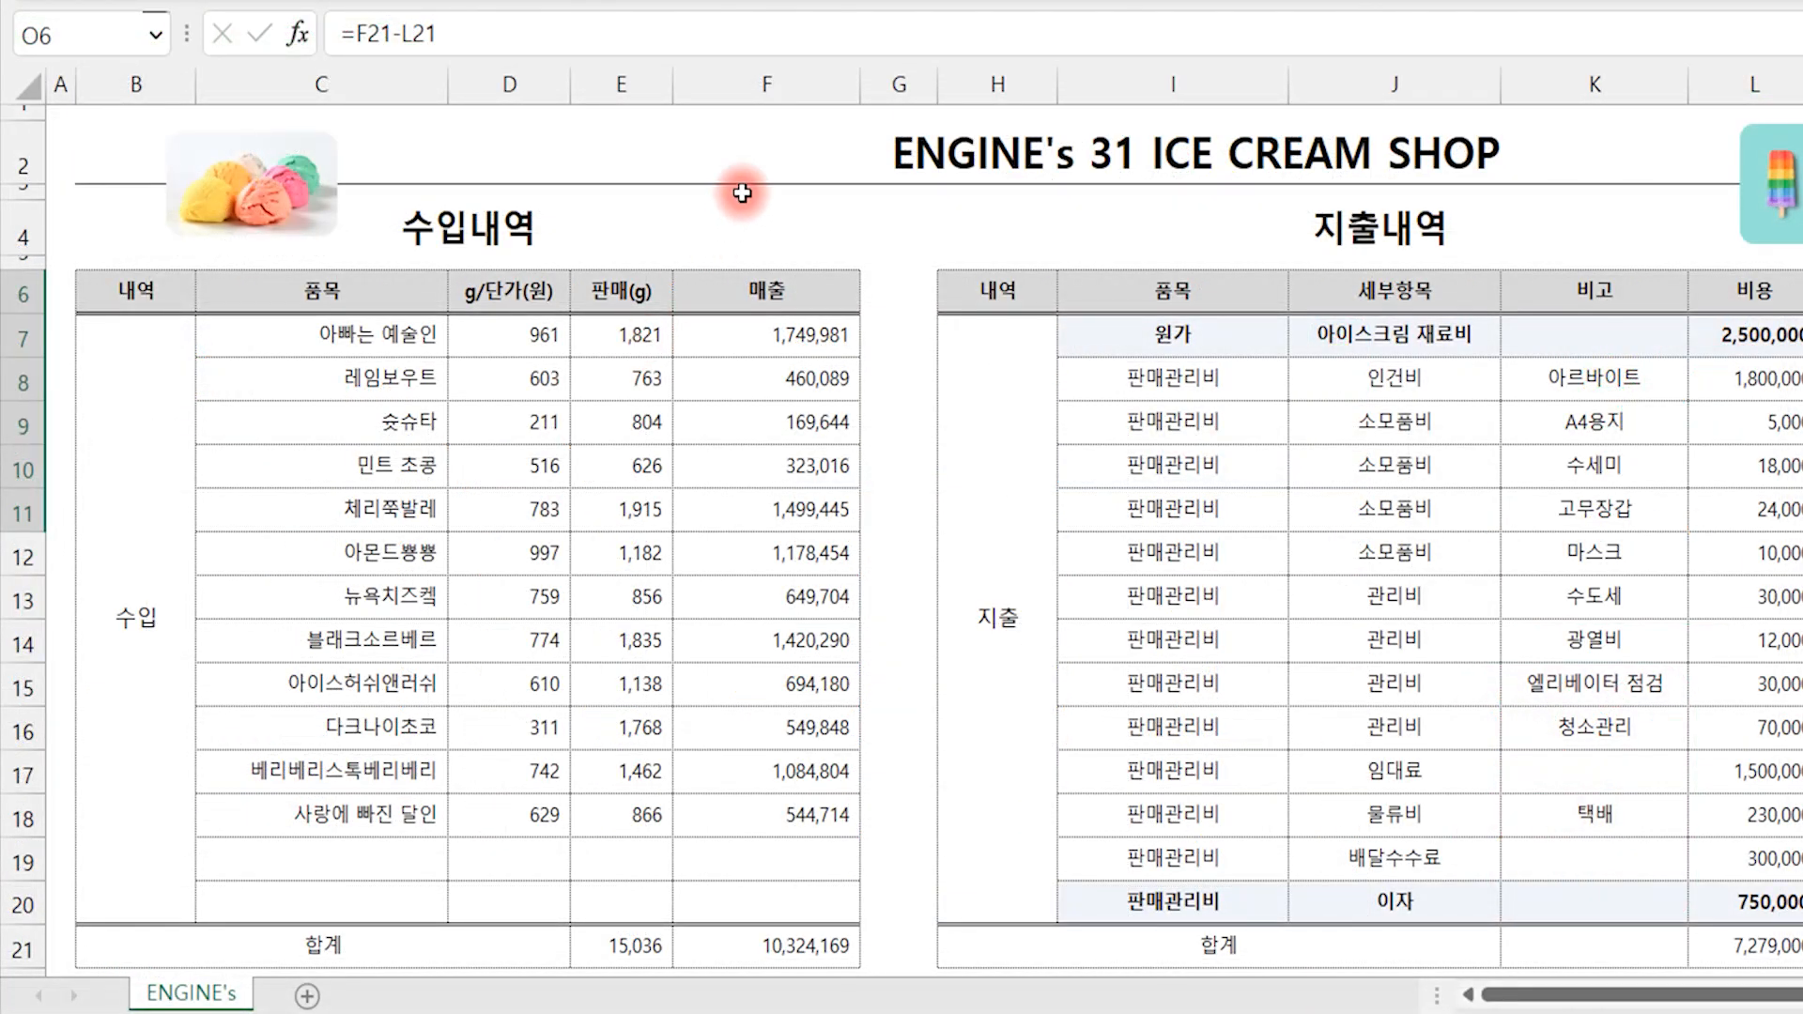
- Insert an empty column between the 판매(g) and 매출 columns of the income table
{"action": "right_click", "coordinate": [562, 291]}
{"action": "left_click", "coordinate": [850, 416]}
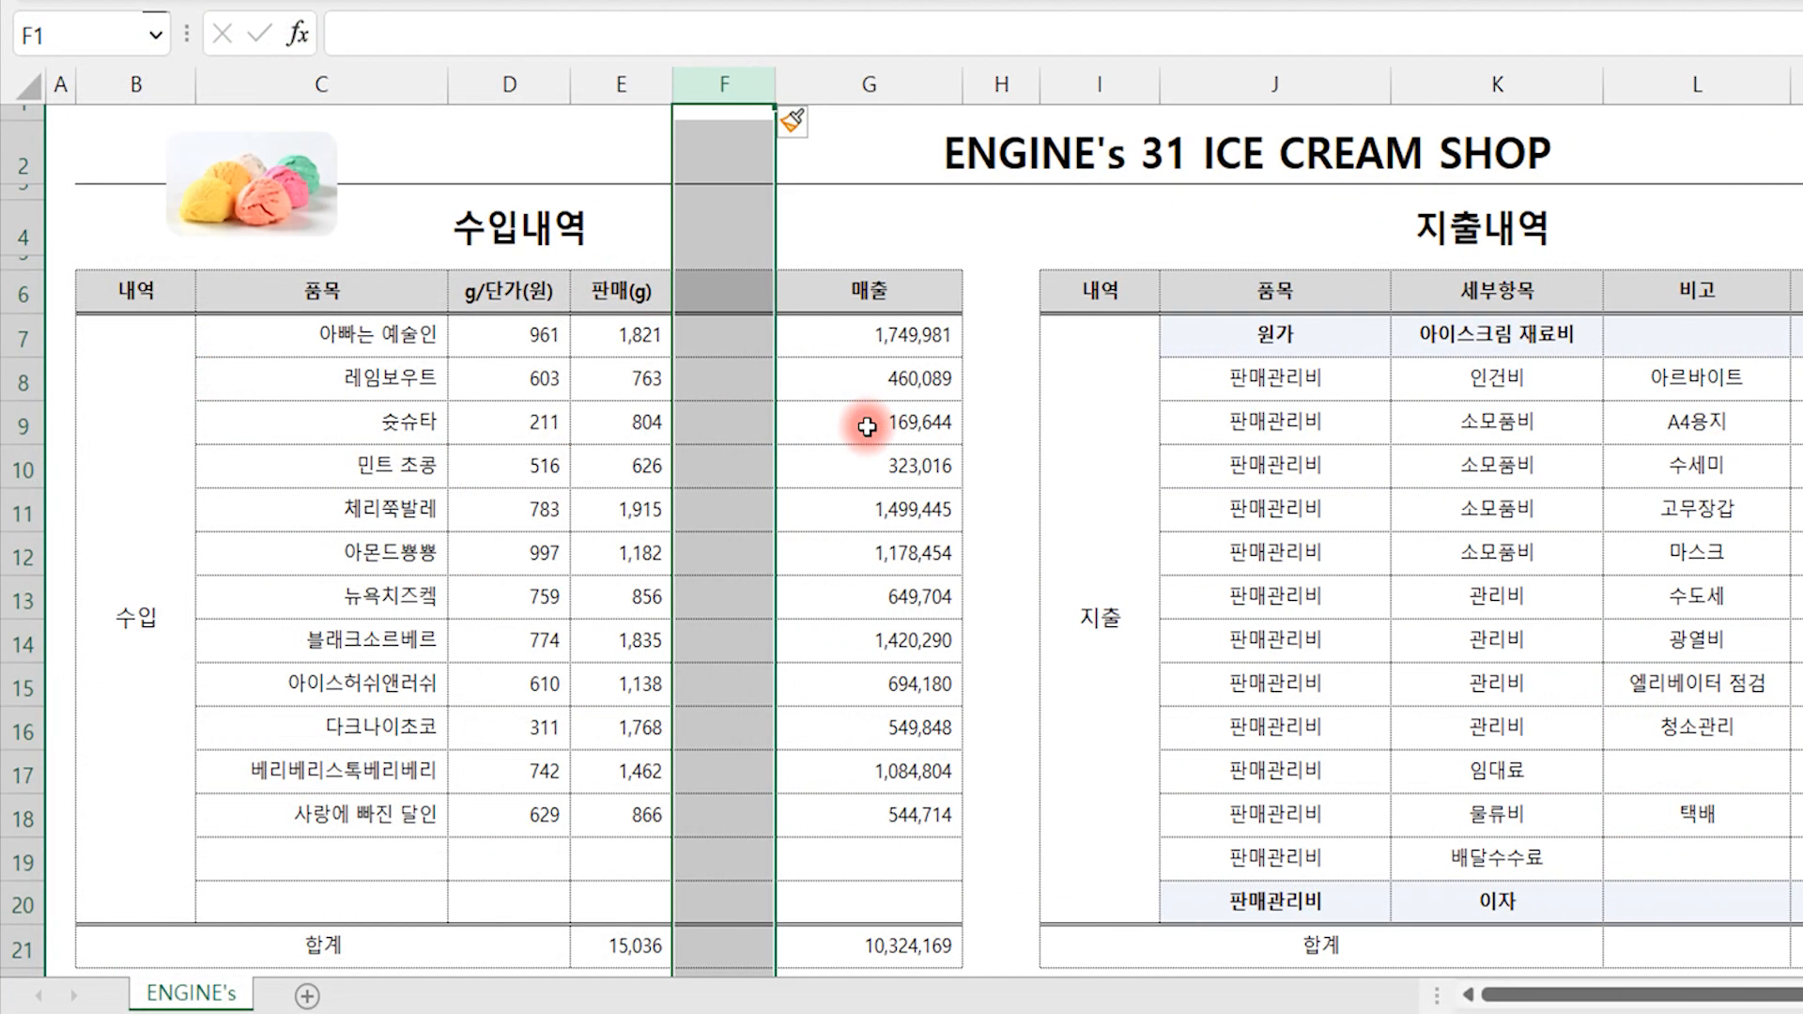
- Copy the 판매(g) values E7:E18 into the empty column next to them, starting at F7
{"action": "left_click_drag", "start_coordinate": [636, 356], "coordinate": [638, 815]}
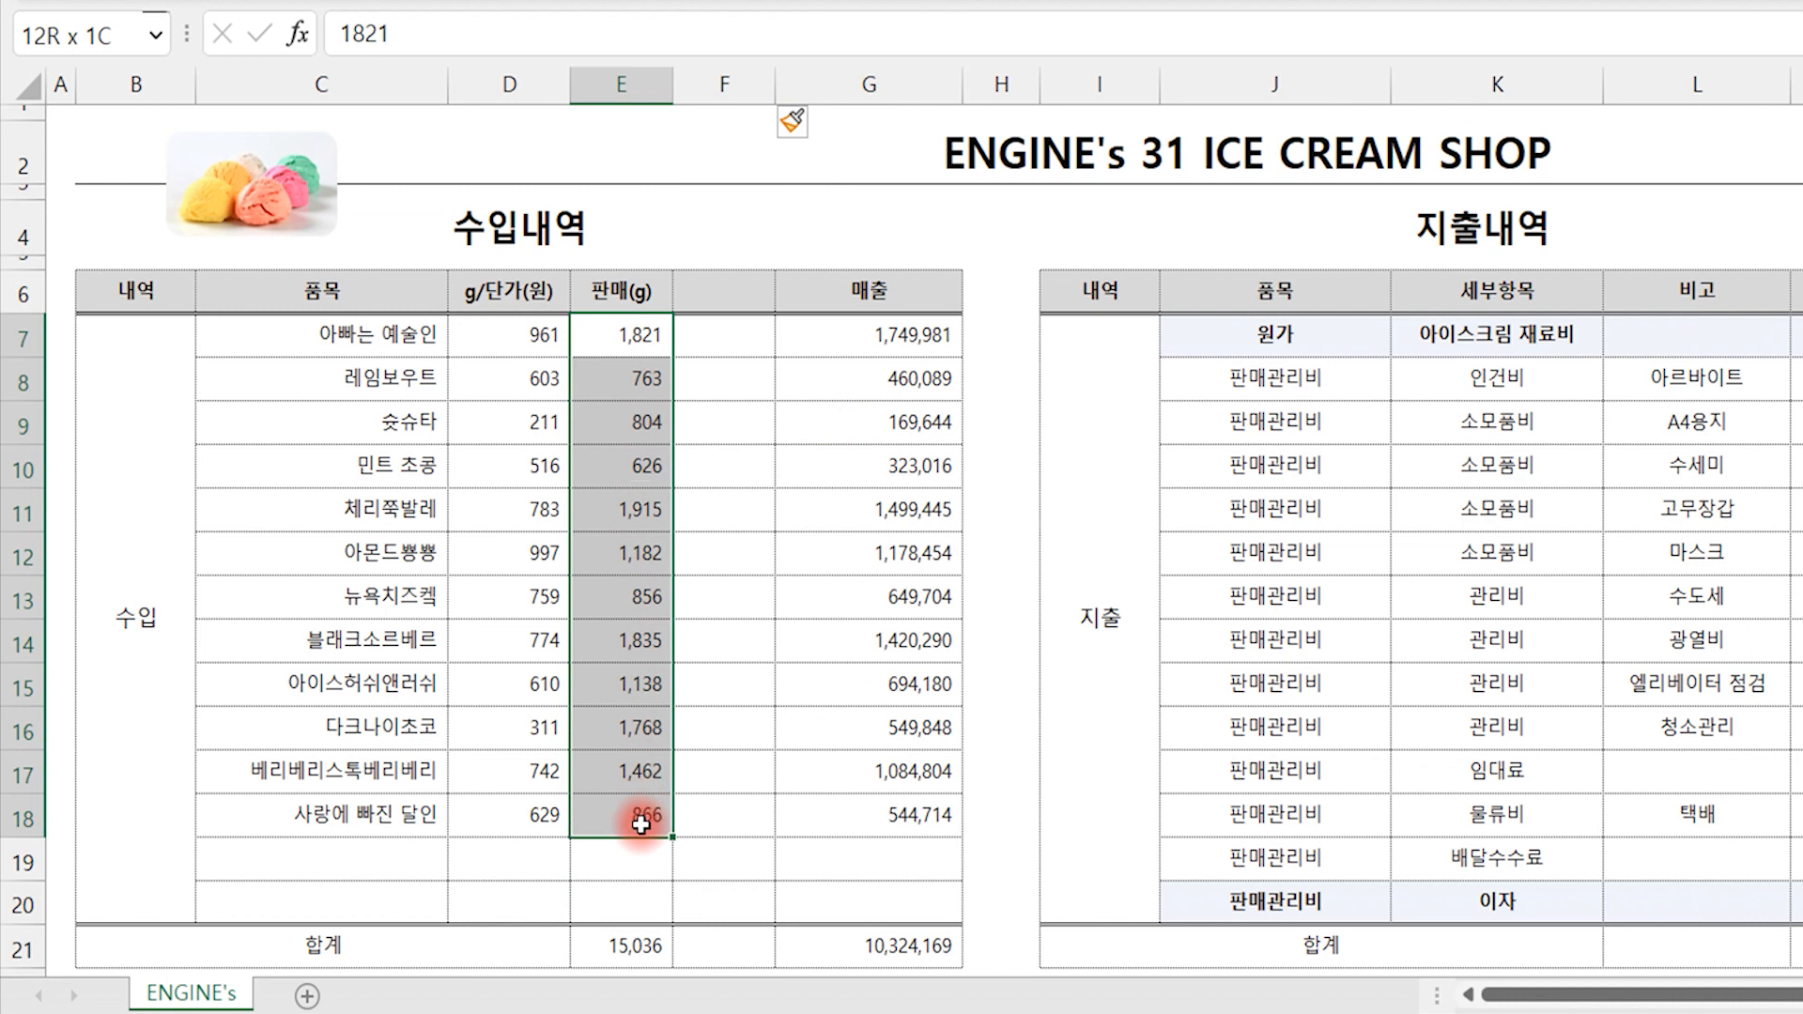
{"action": "key", "text": "ctrl+c"}
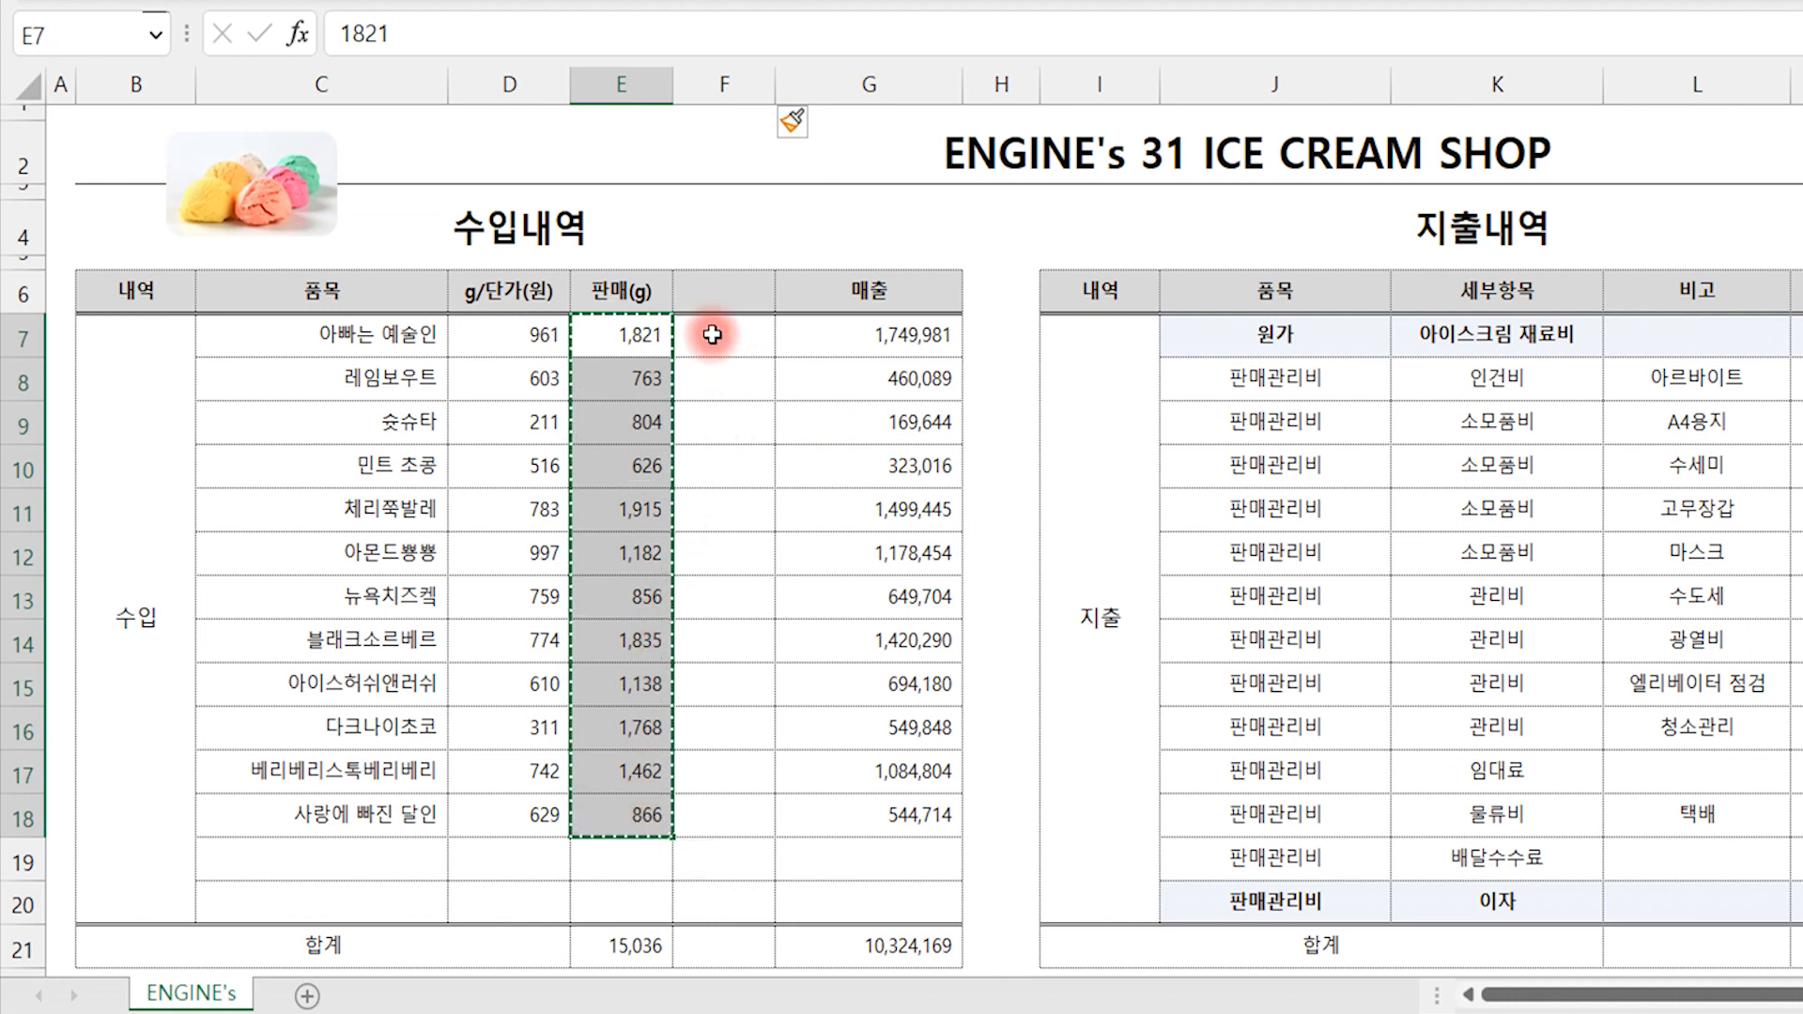
{"action": "left_click", "coordinate": [711, 334]}
{"action": "key", "text": "ctrl+v"}
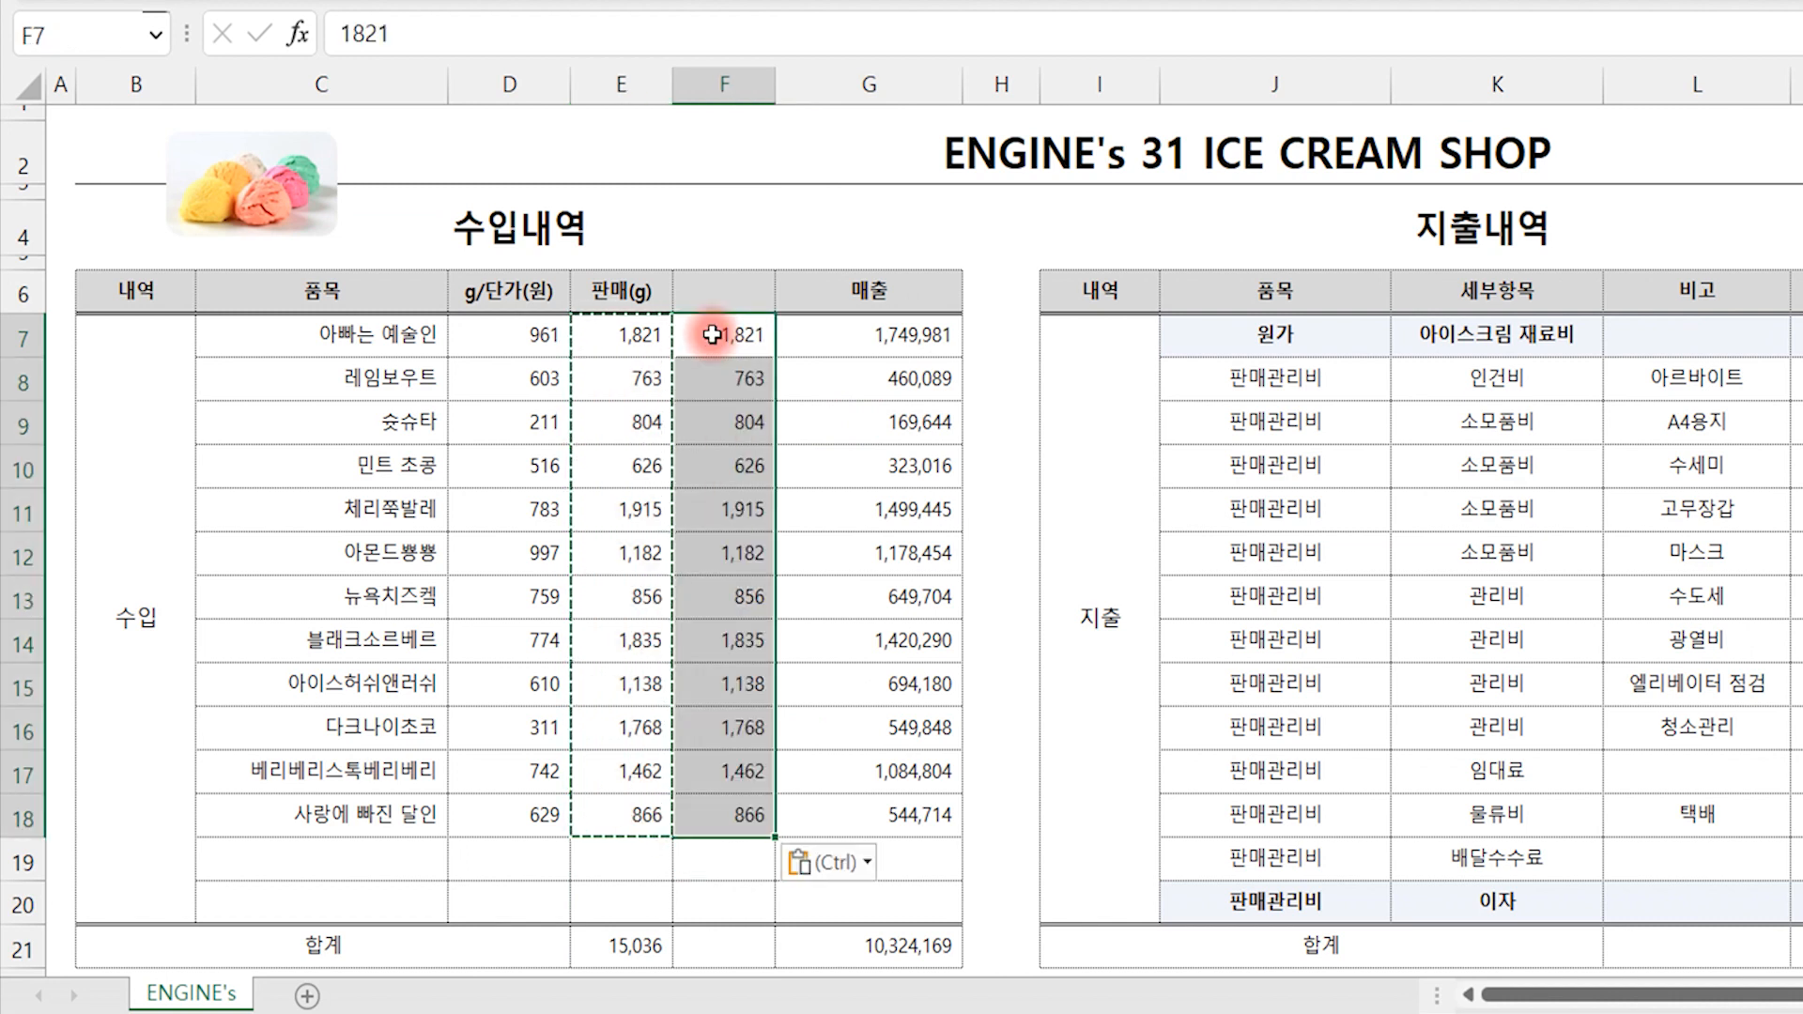
{"action": "left_click", "coordinate": [704, 336]}
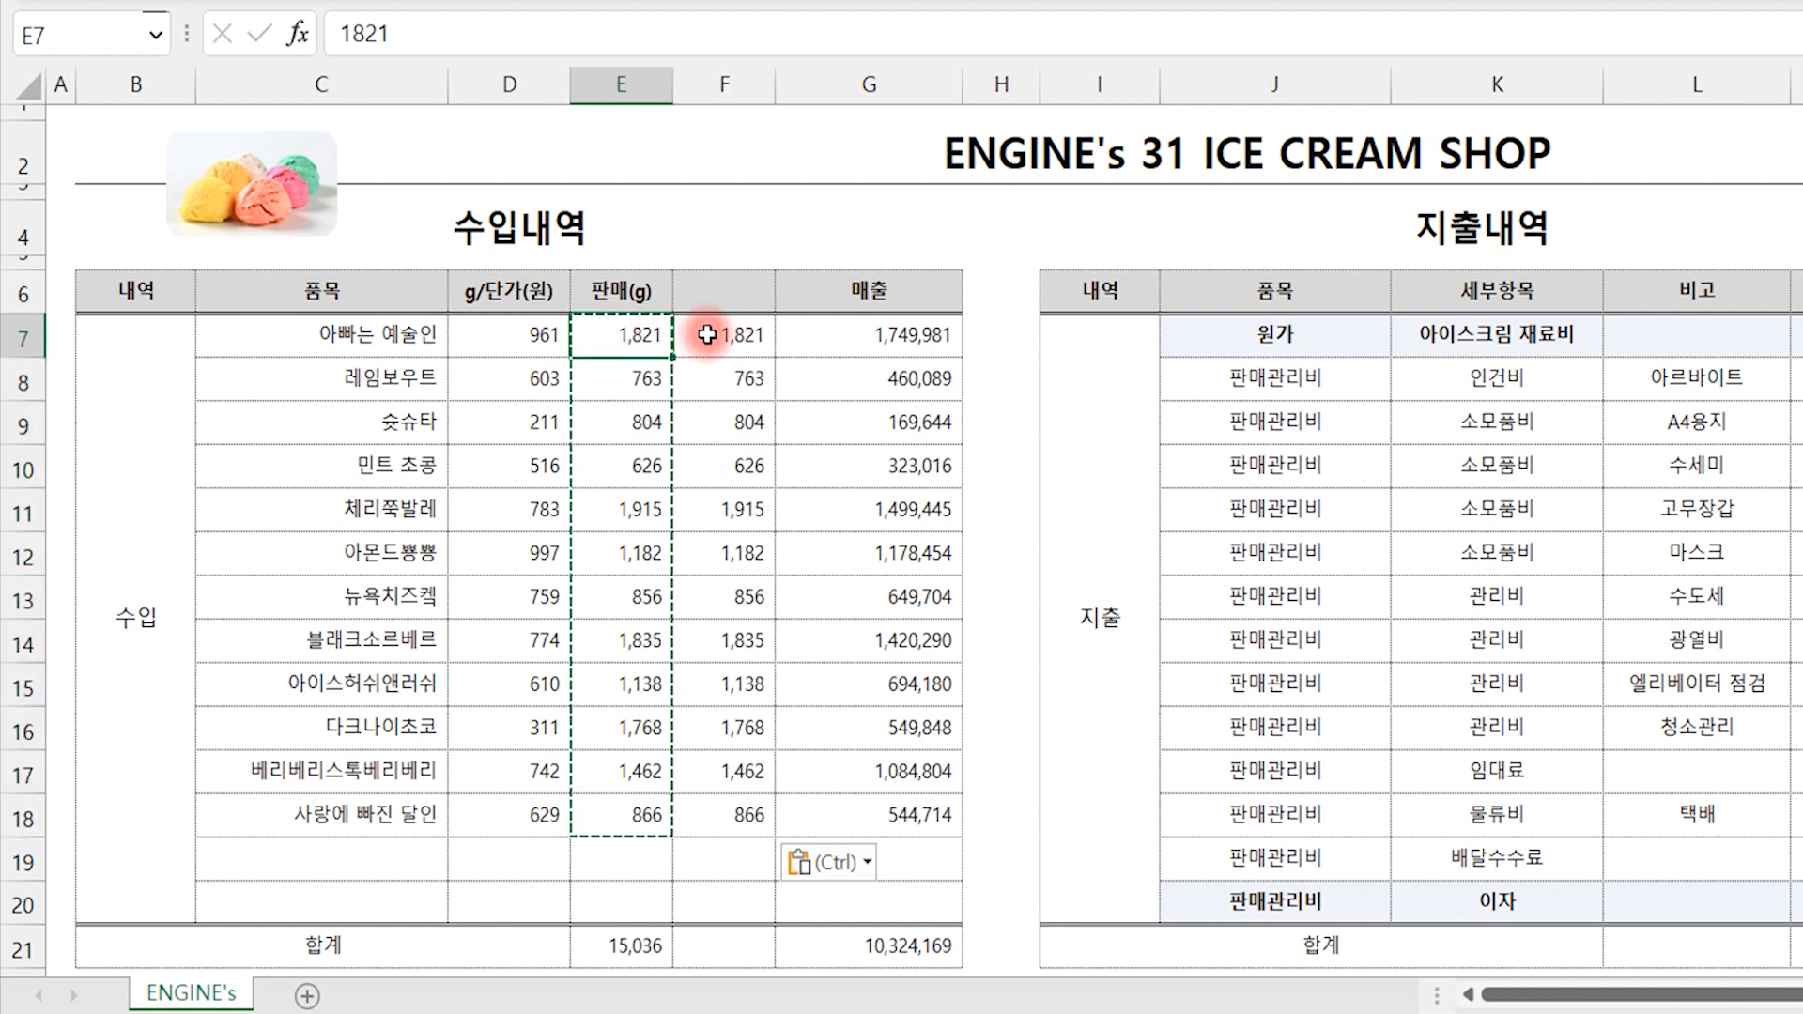
{"action": "left_click", "coordinate": [613, 335]}
{"action": "left_click", "coordinate": [712, 336]}
{"action": "left_click", "coordinate": [638, 338]}
{"action": "left_click", "coordinate": [799, 335]}
{"action": "left_click", "coordinate": [648, 334]}
{"action": "left_click", "coordinate": [723, 328]}
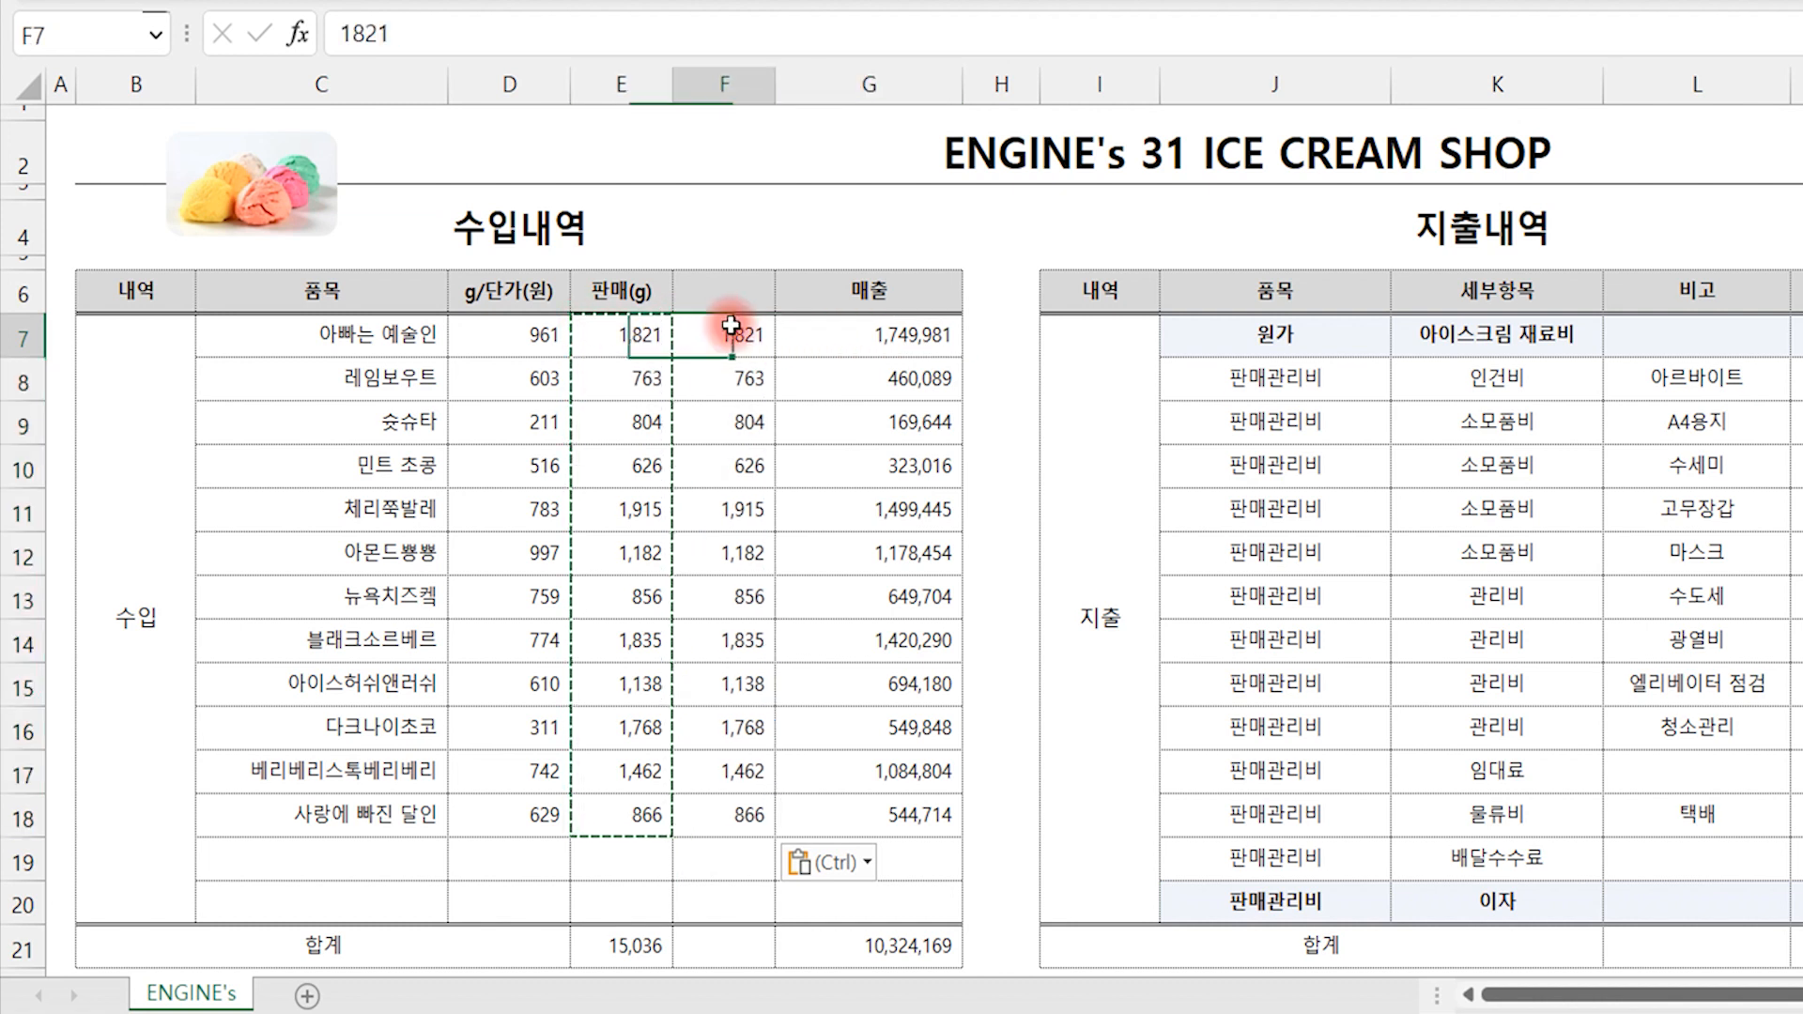
{"action": "key", "text": "Escape"}
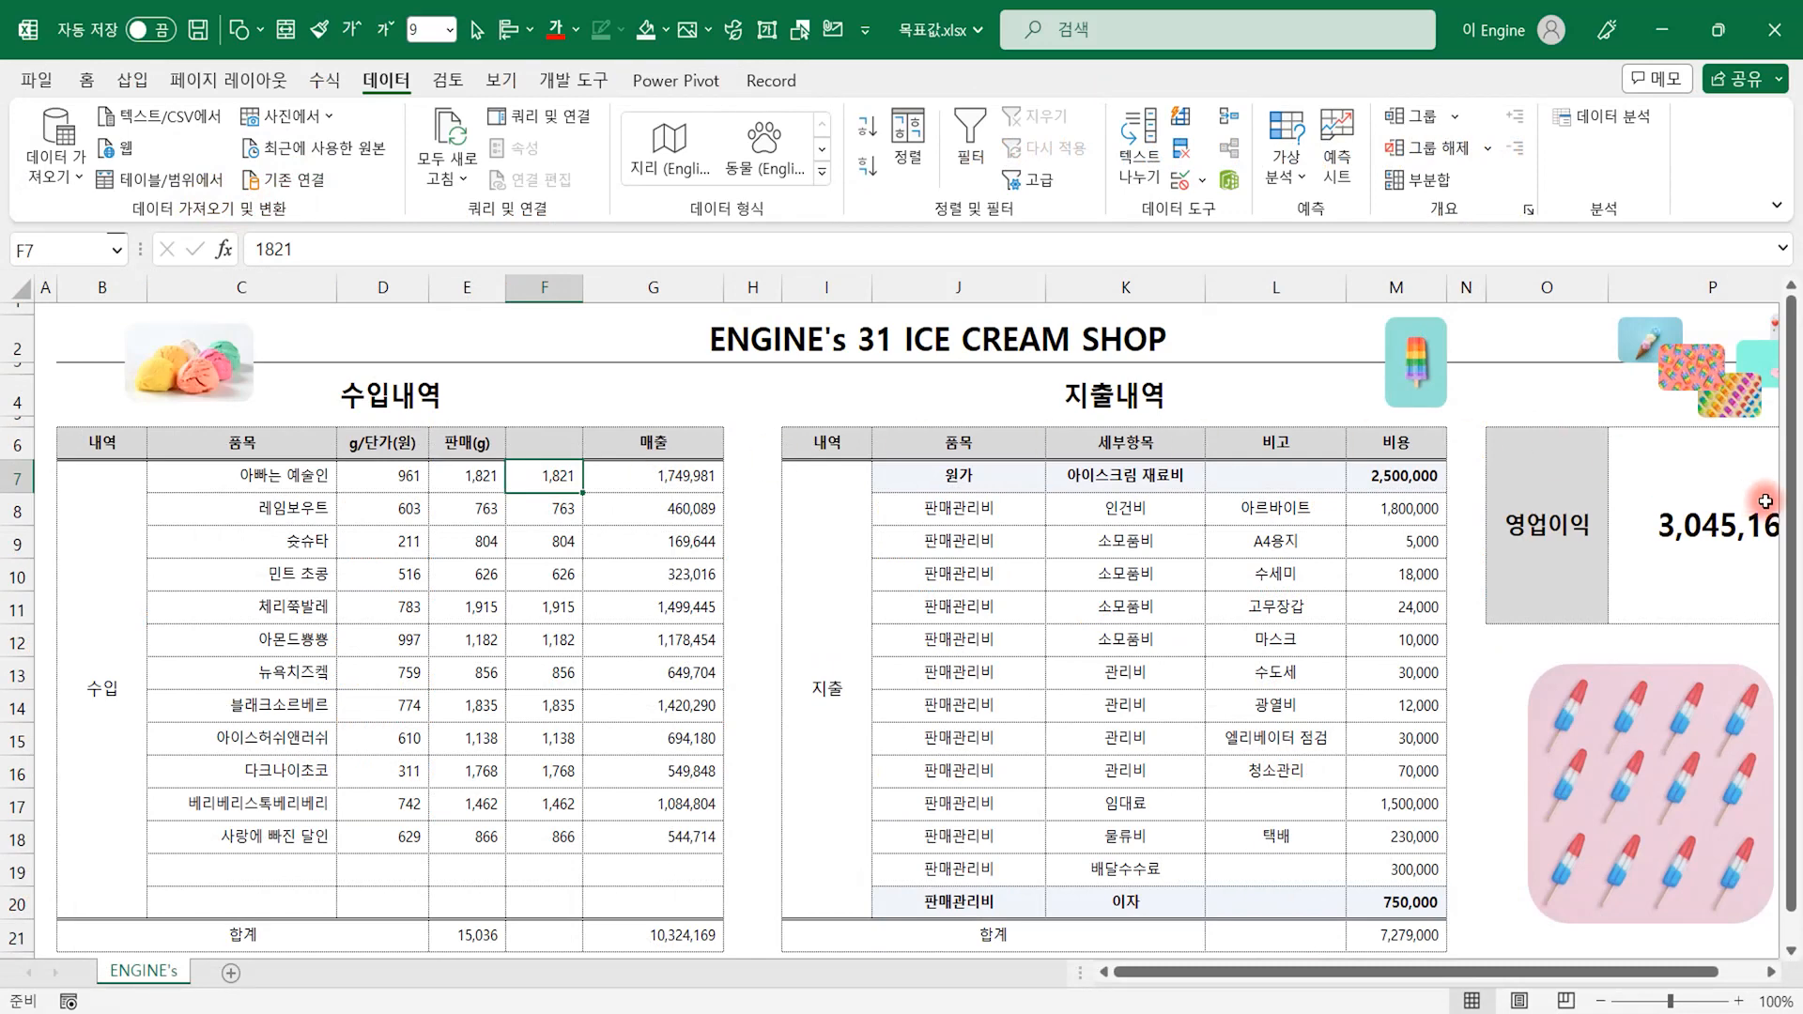
- Run Goal Seek (목표값 찾기) on the 영업이익 cell P6 for 4500000 by changing E7, and discard the solution
{"action": "left_click", "coordinate": [1285, 168]}
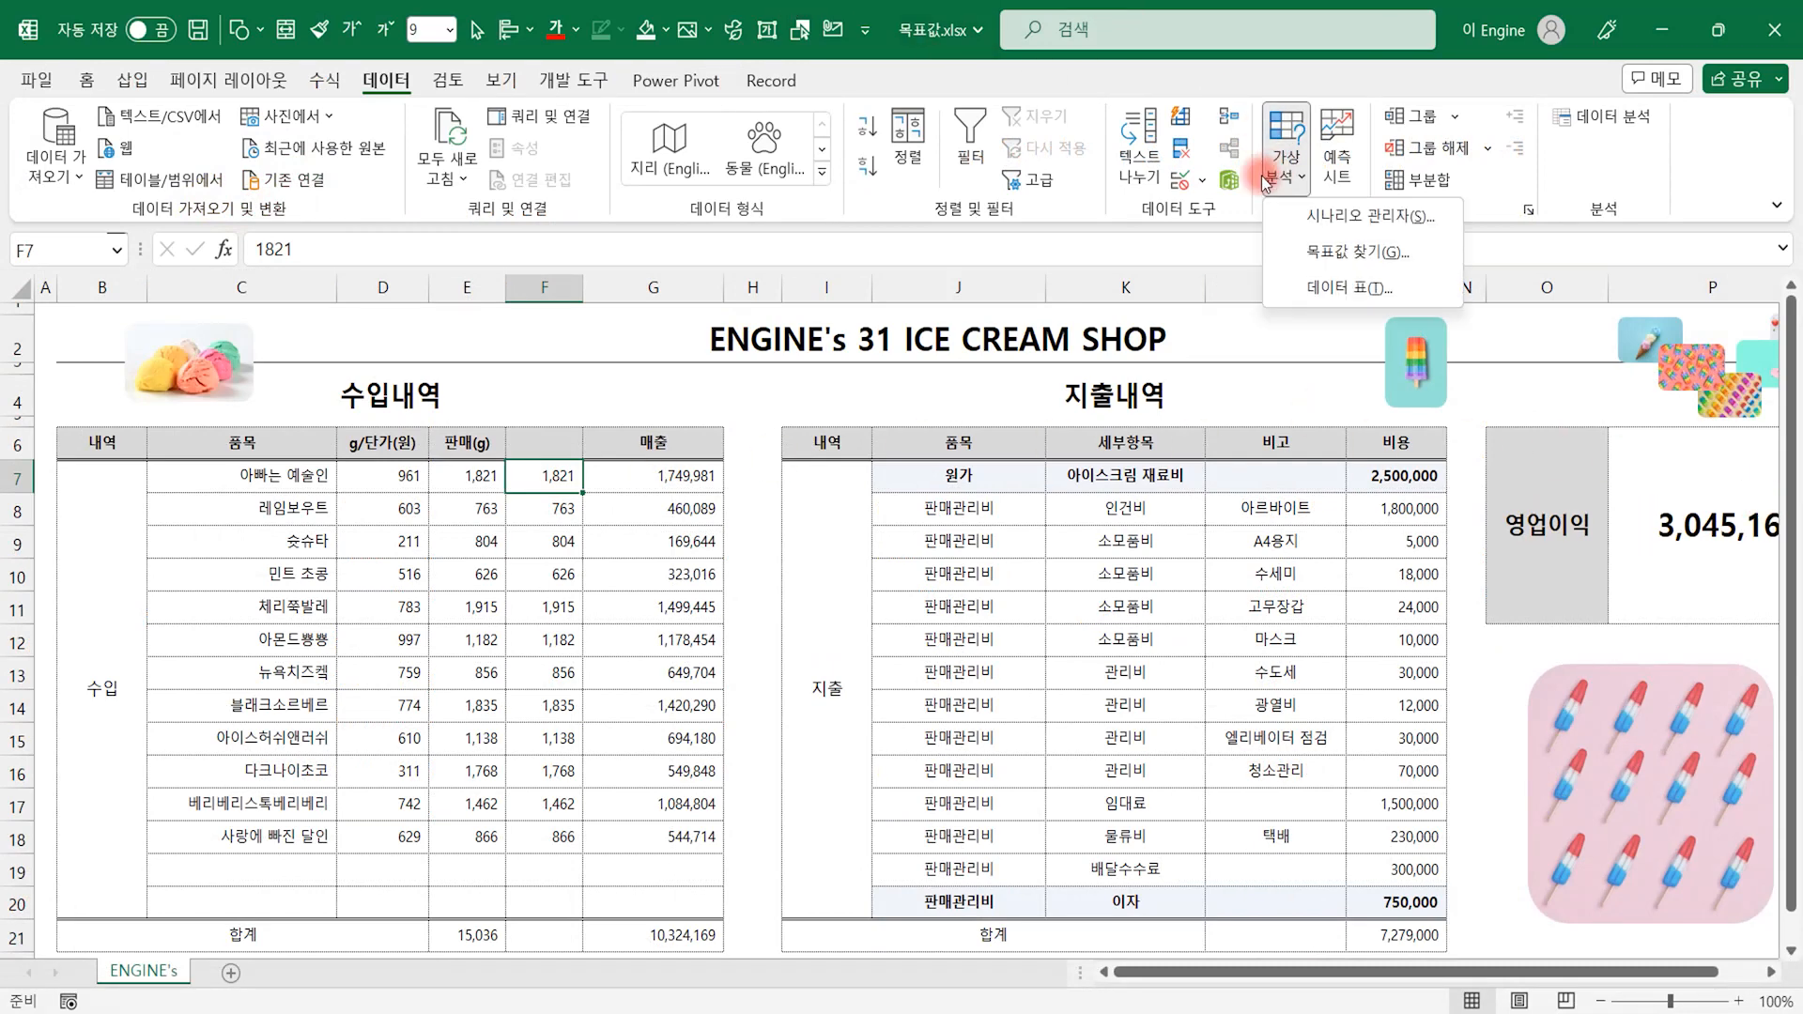
{"action": "left_click", "coordinate": [1345, 251]}
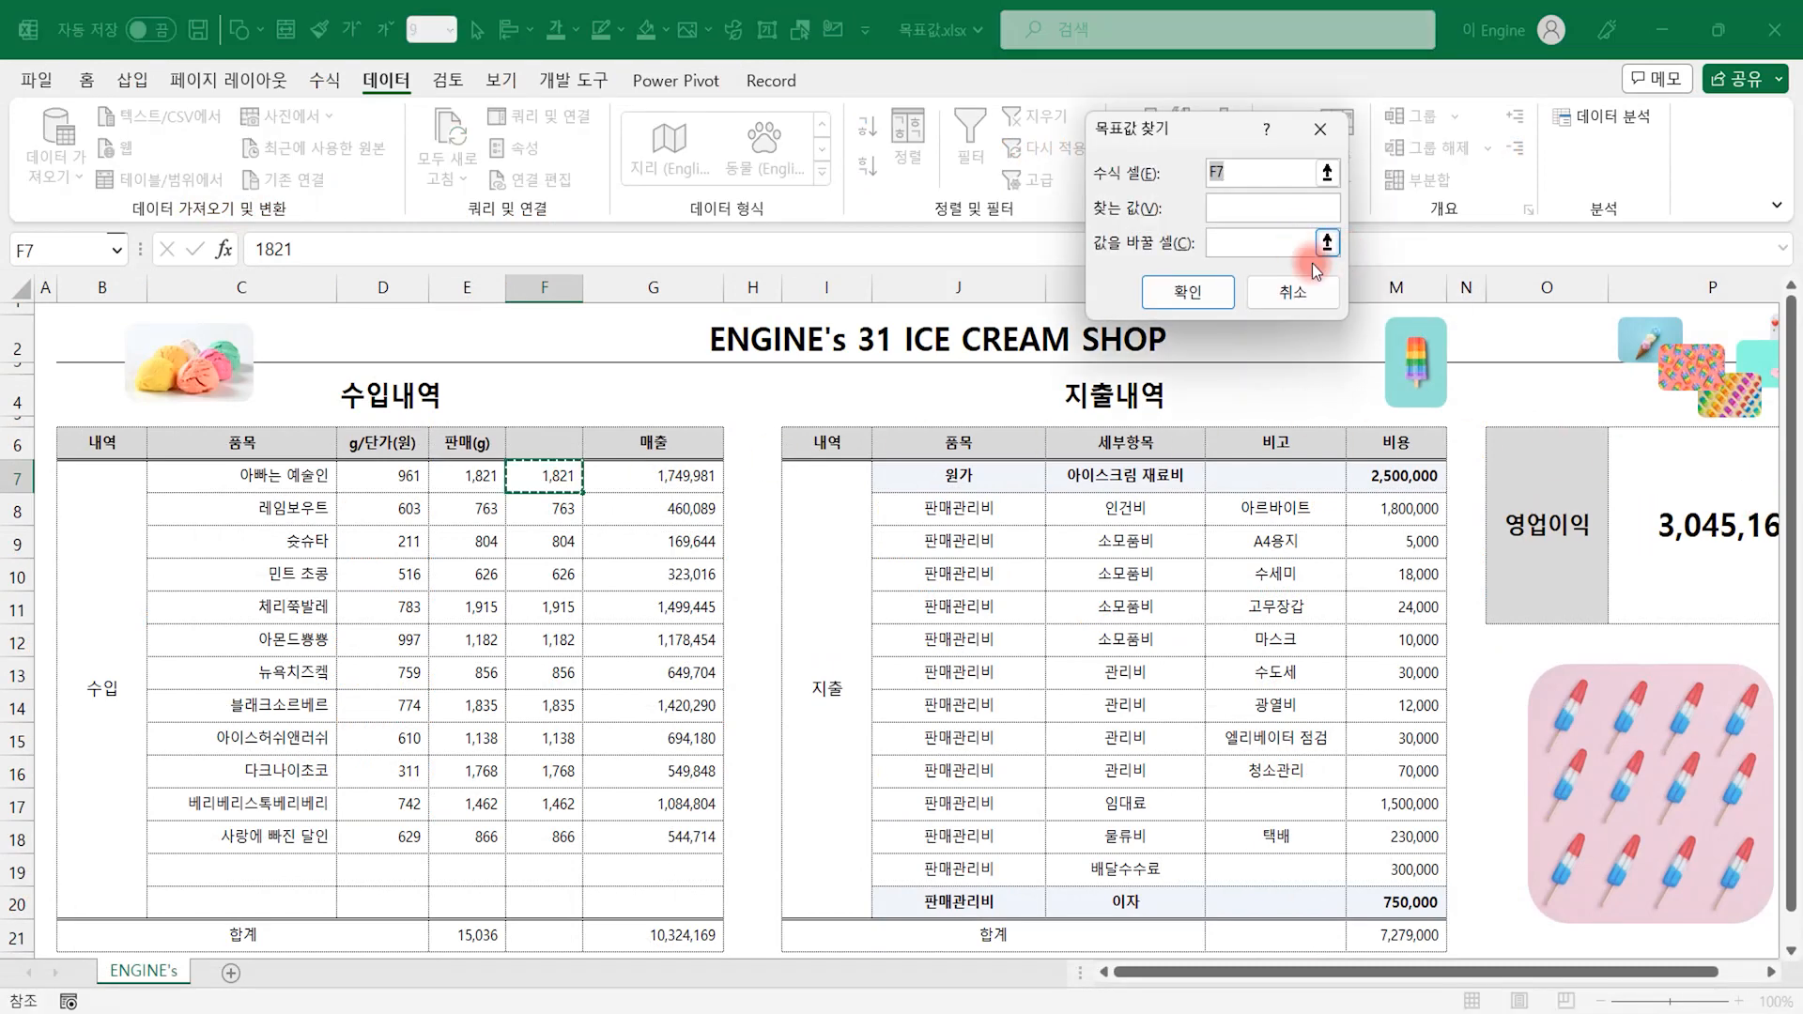
{"action": "left_click", "coordinate": [1707, 524]}
{"action": "left_click", "coordinate": [1330, 195]}
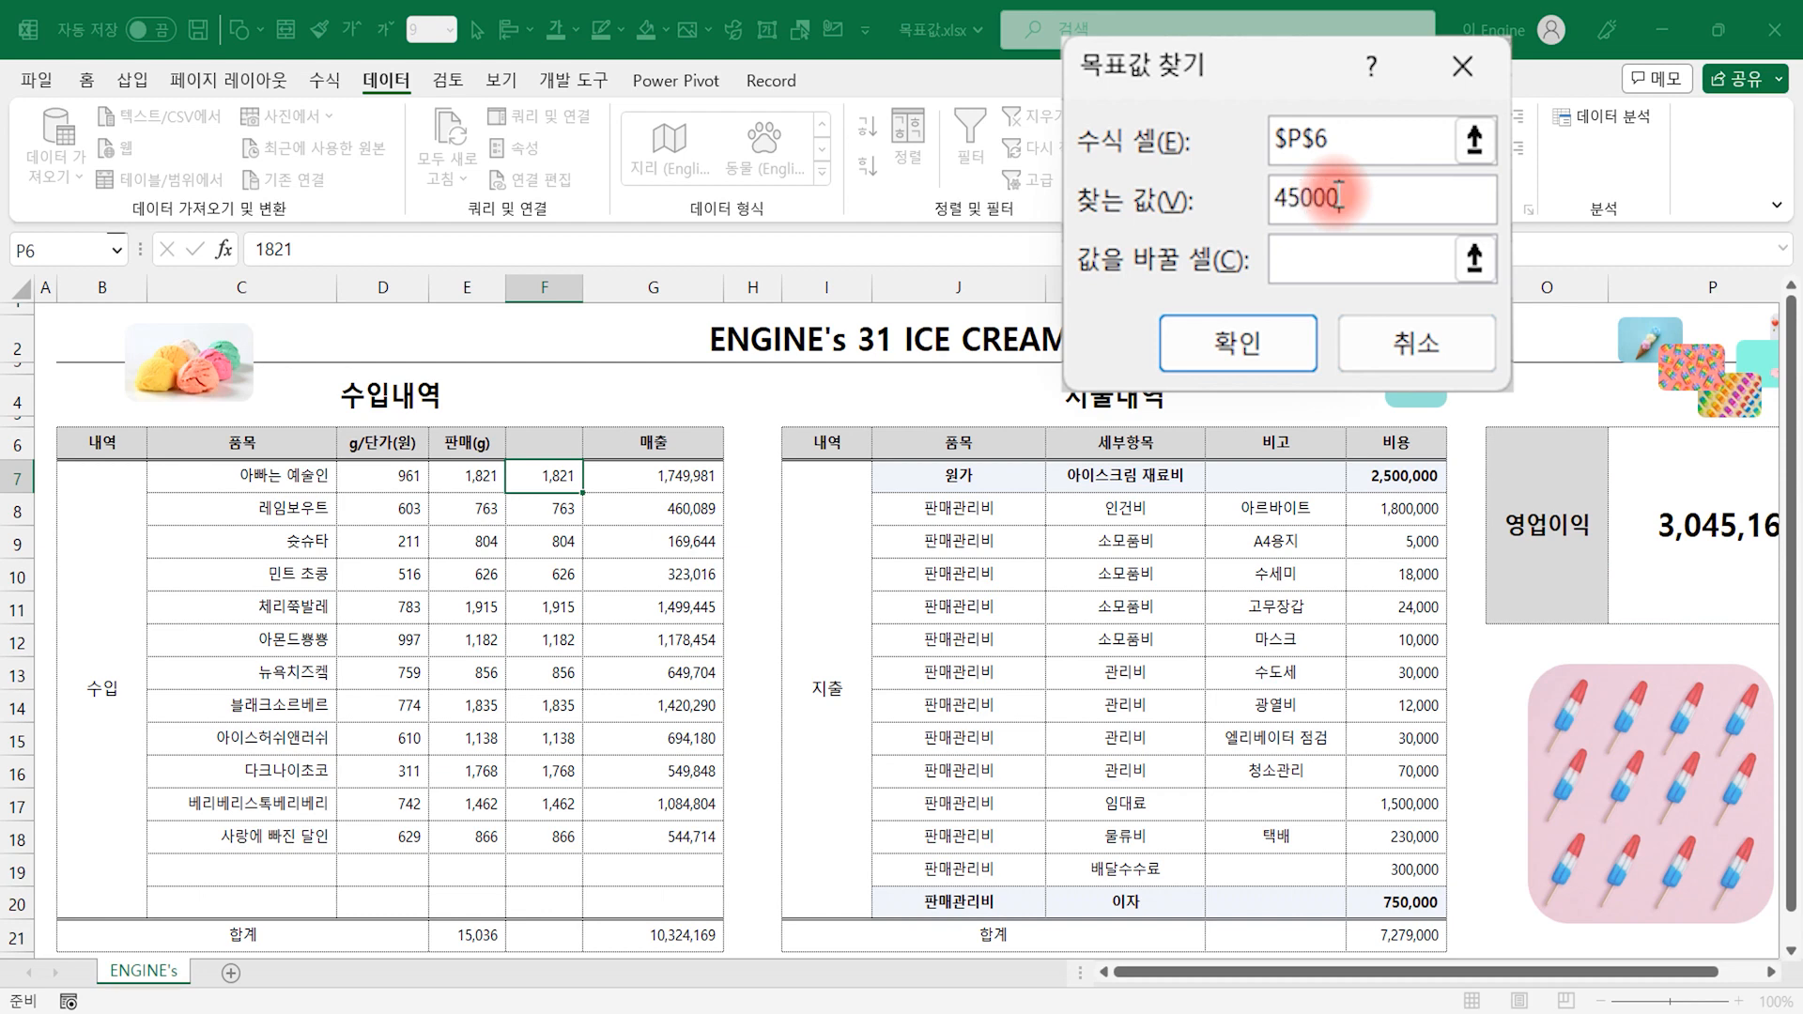
{"action": "type", "text": "4500000"}
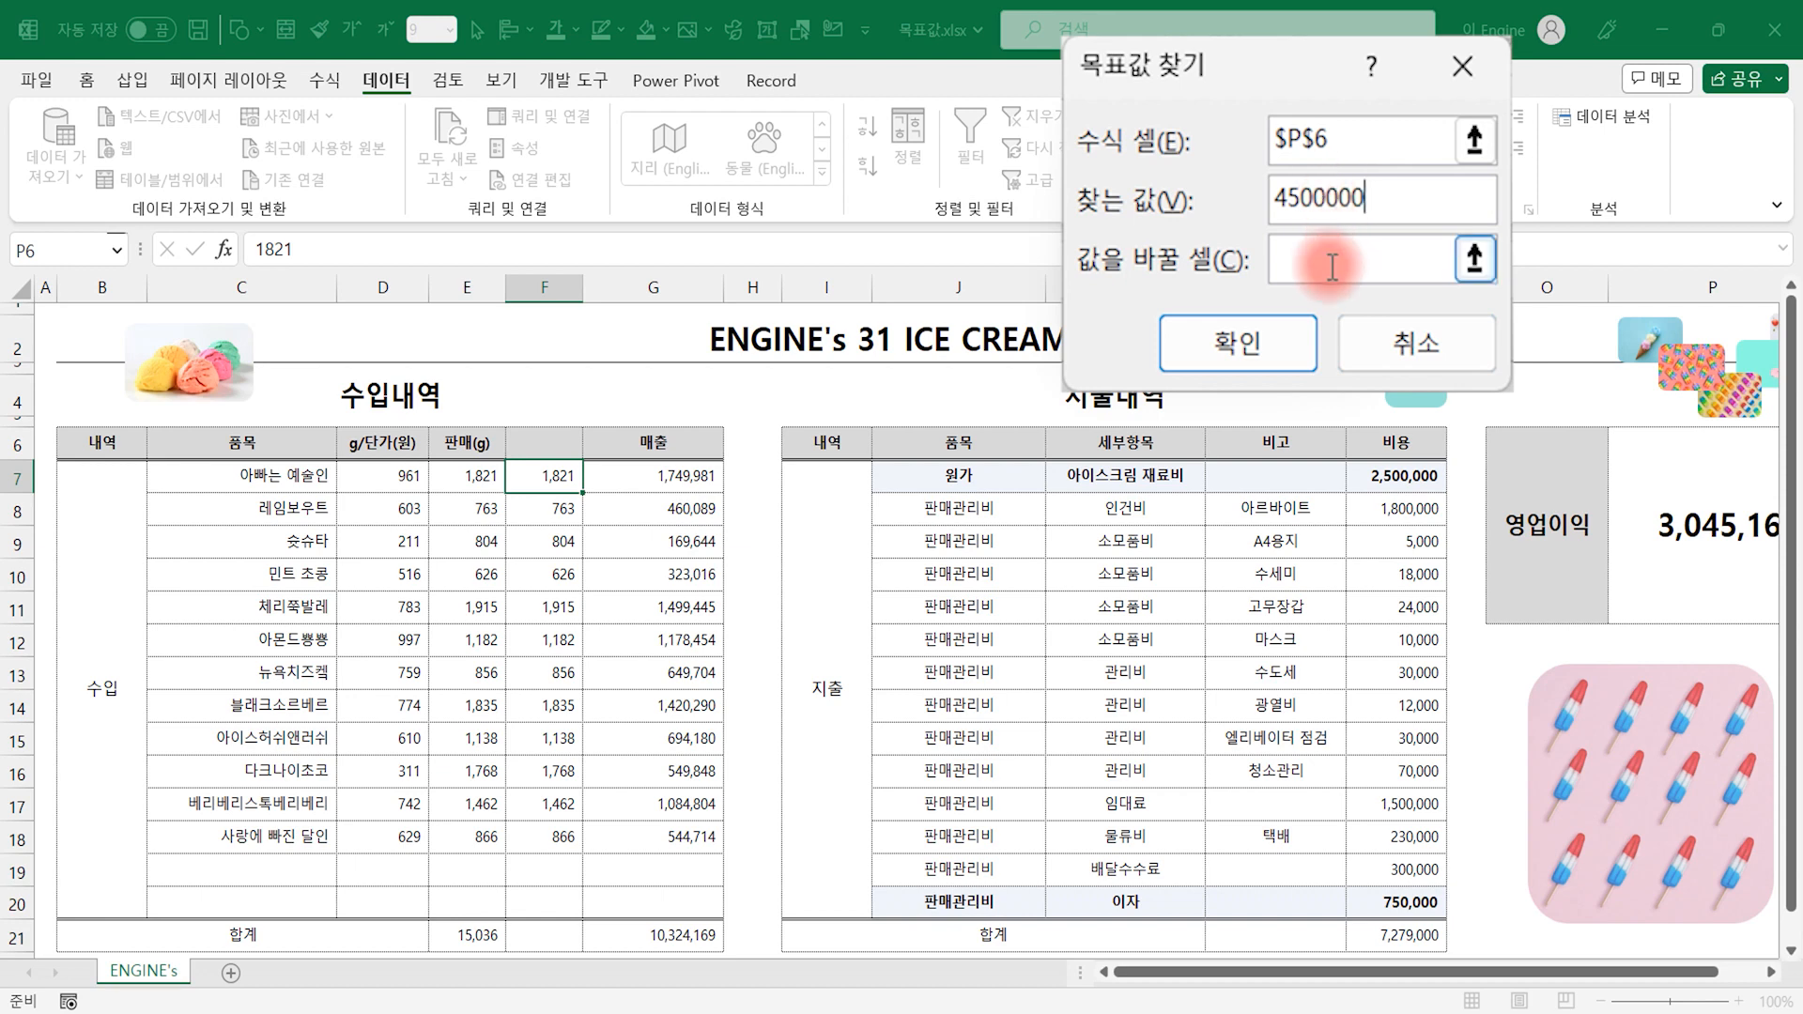
{"action": "left_click", "coordinate": [1329, 271]}
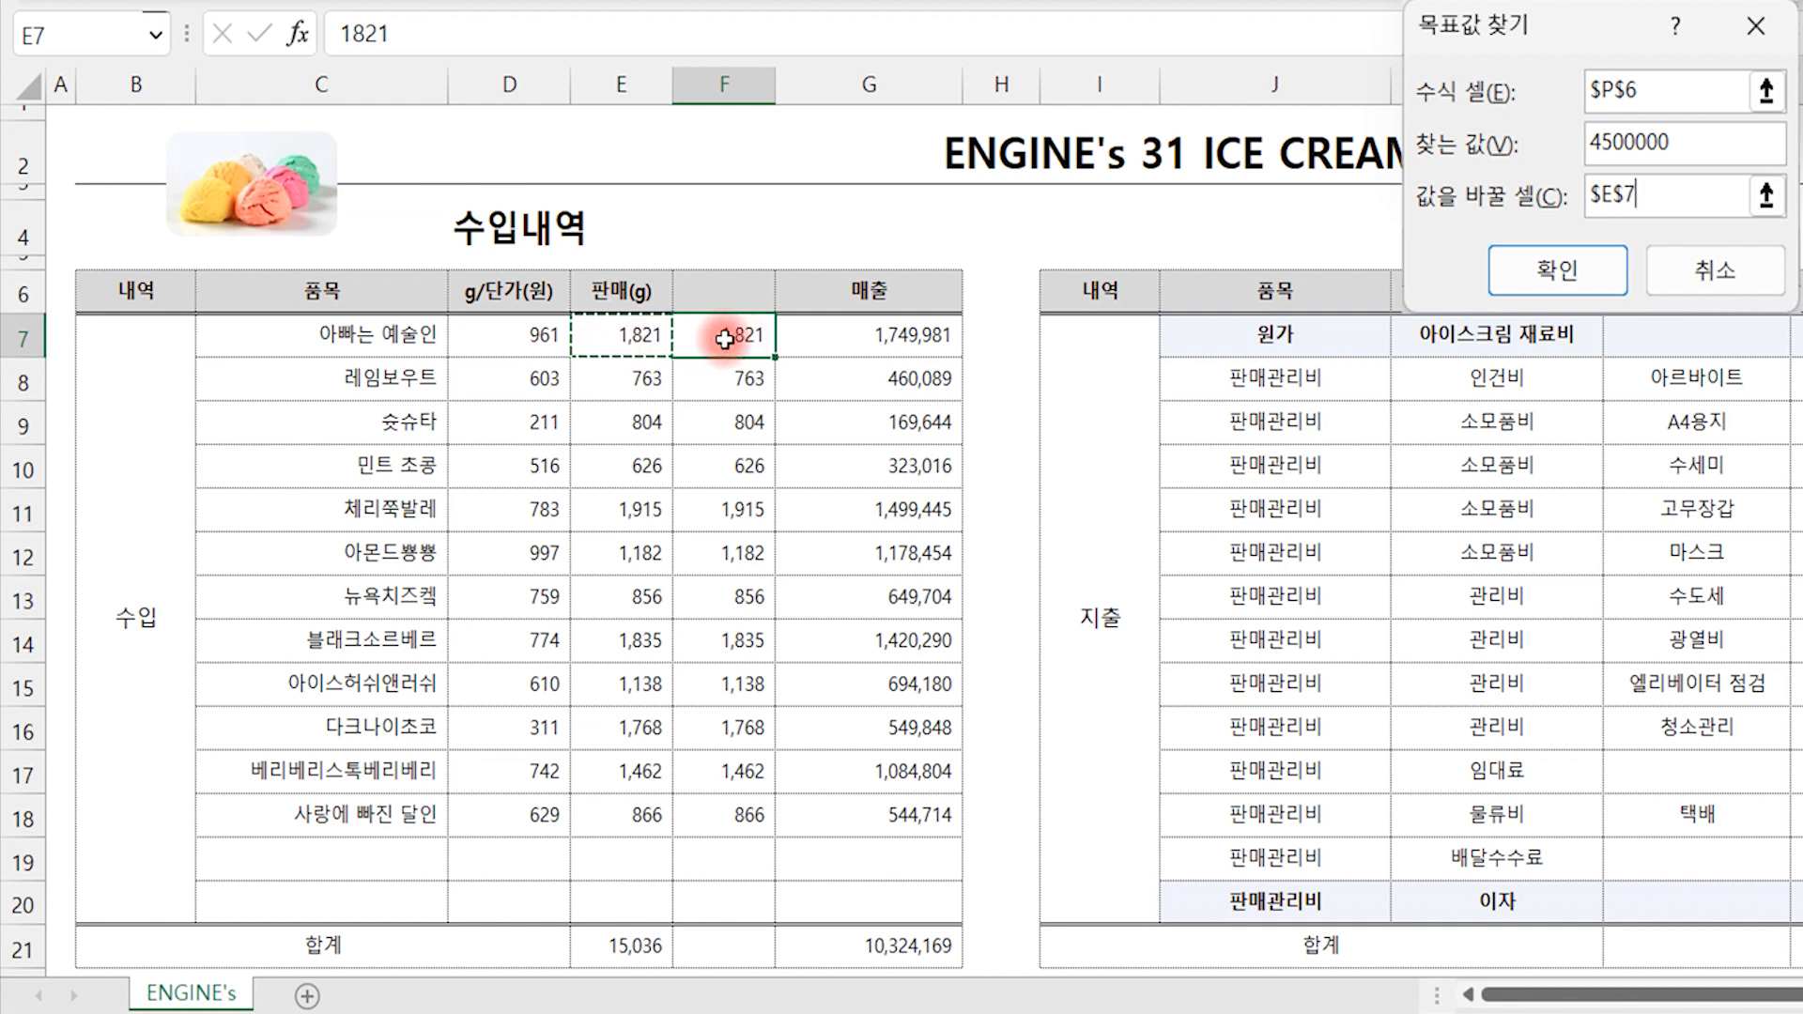
{"action": "left_click", "coordinate": [1563, 267]}
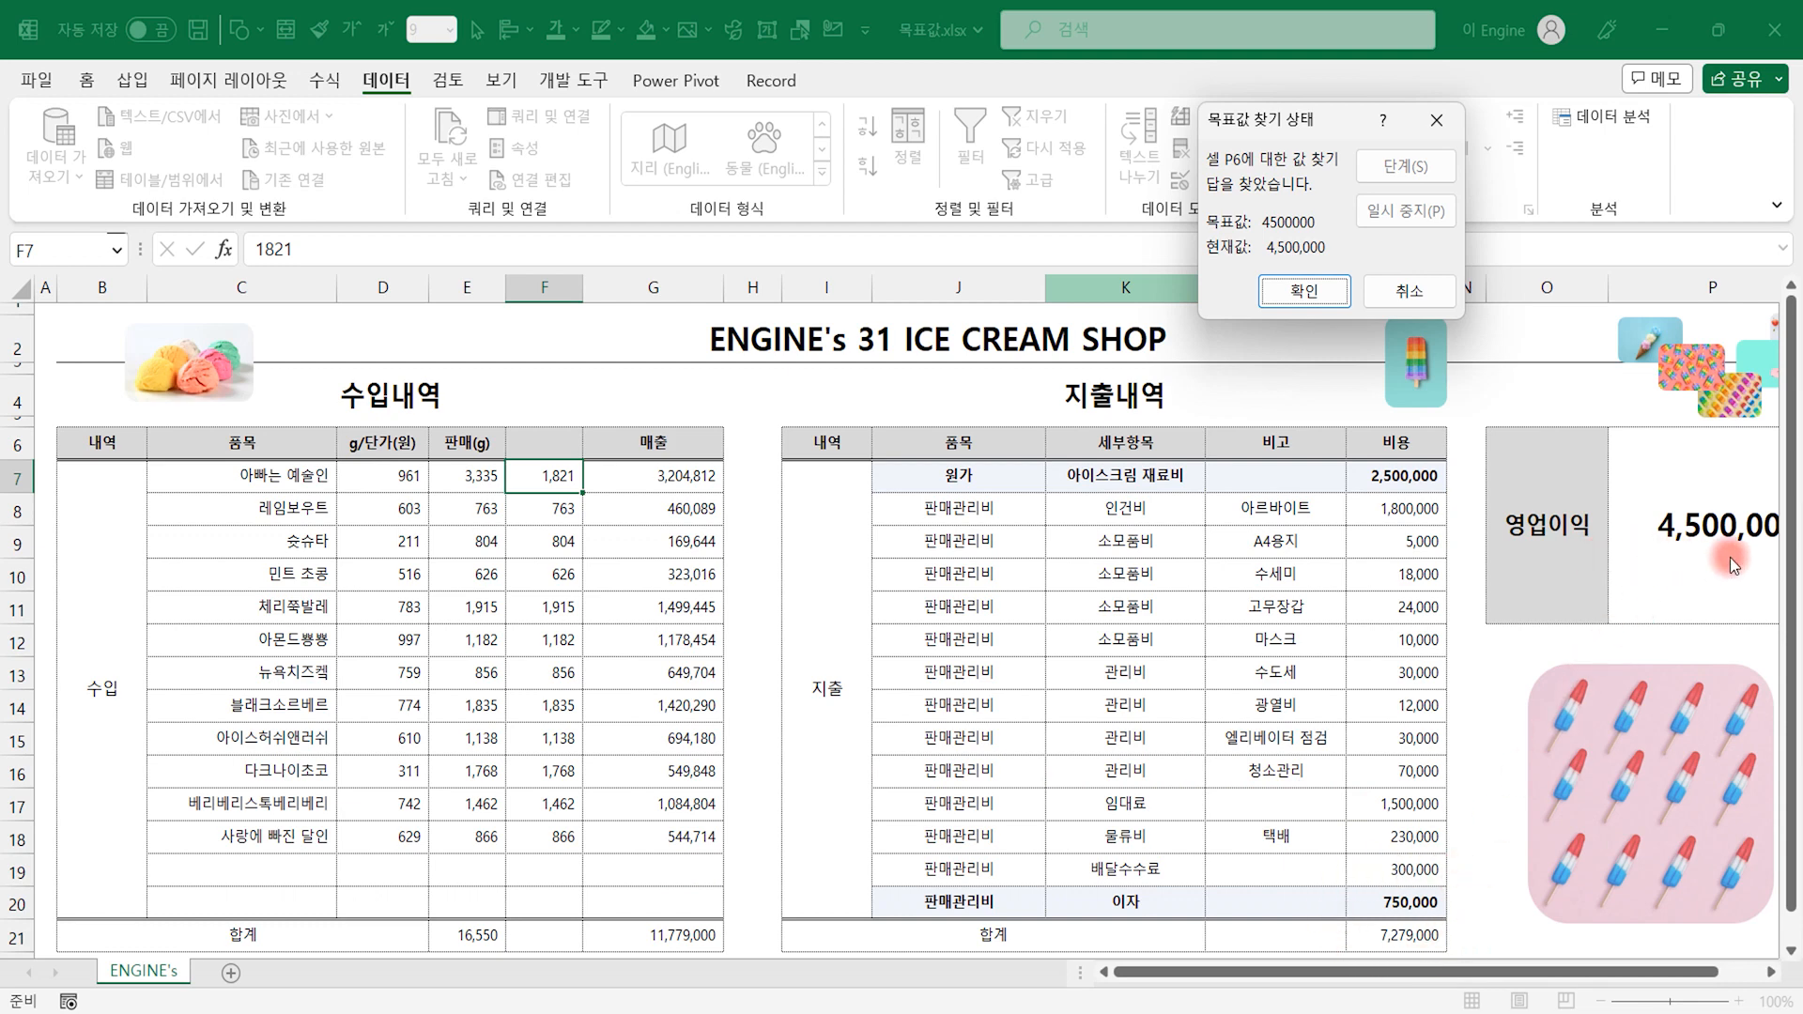
{"action": "left_click", "coordinate": [1406, 293]}
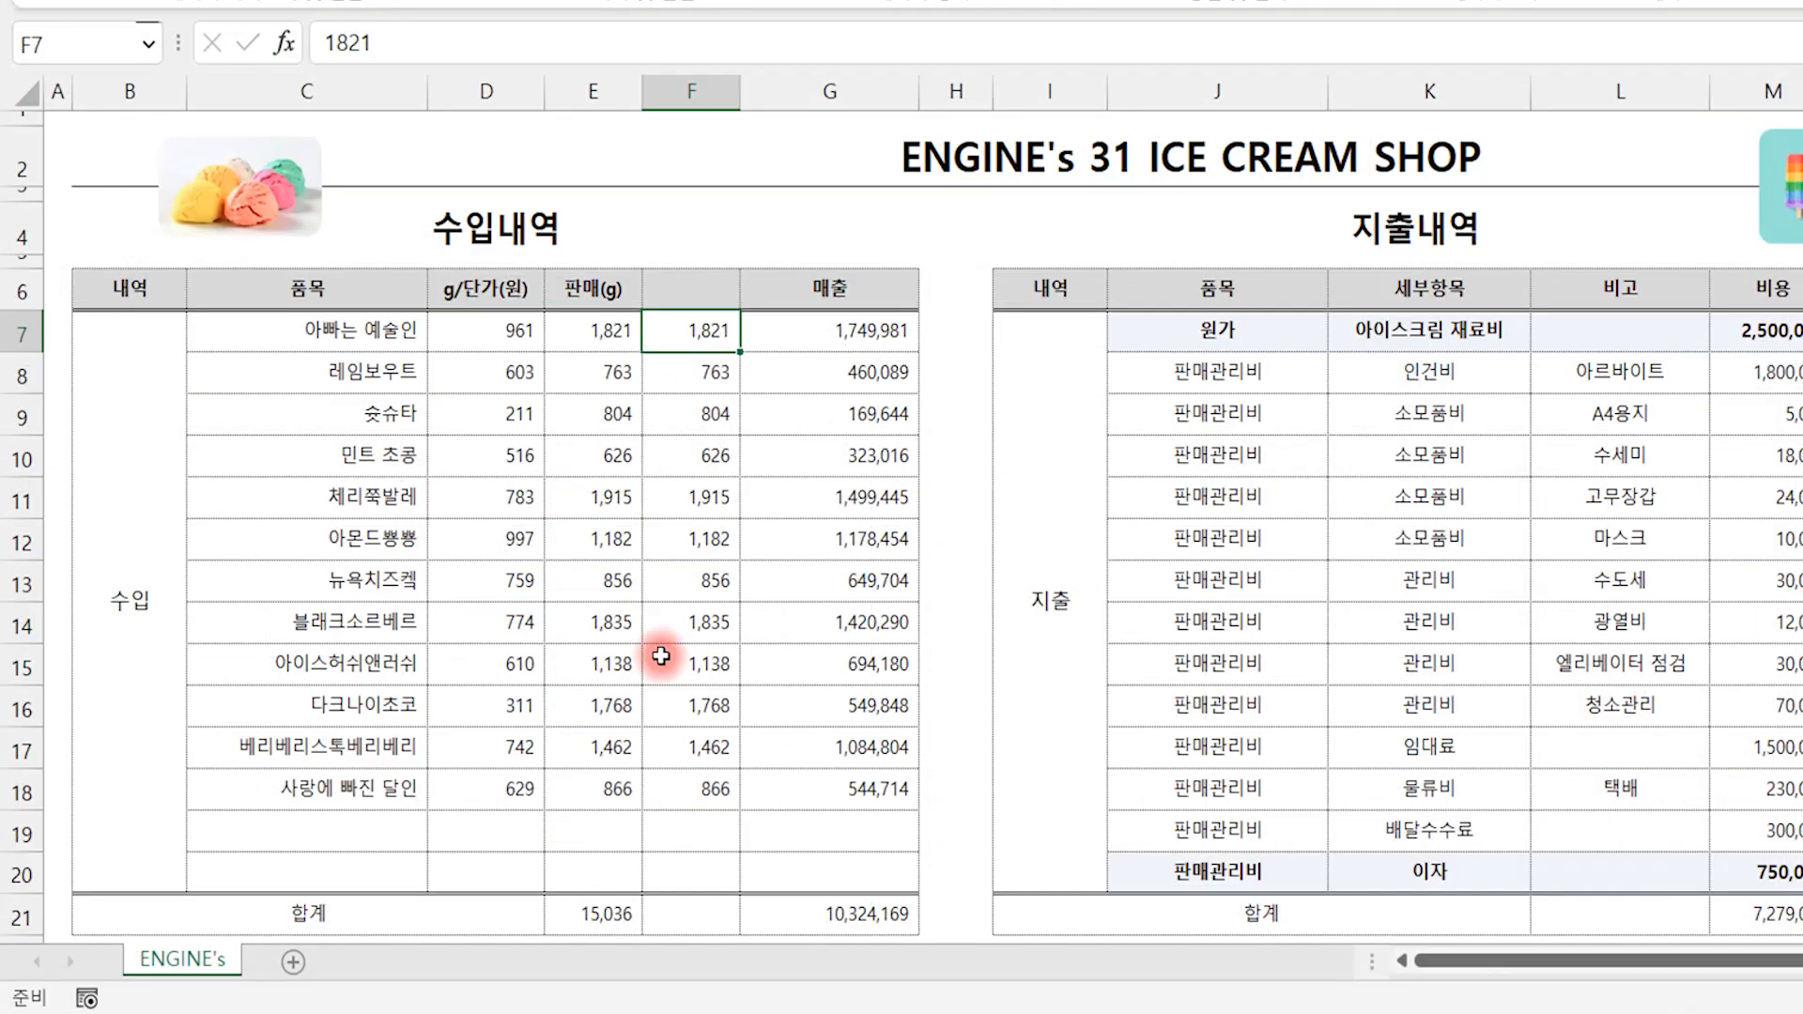
- Check the 매출 column's formulas and replace those in G7:G18 with their plain values
{"action": "left_click", "coordinate": [659, 485]}
{"action": "left_click", "coordinate": [831, 415]}
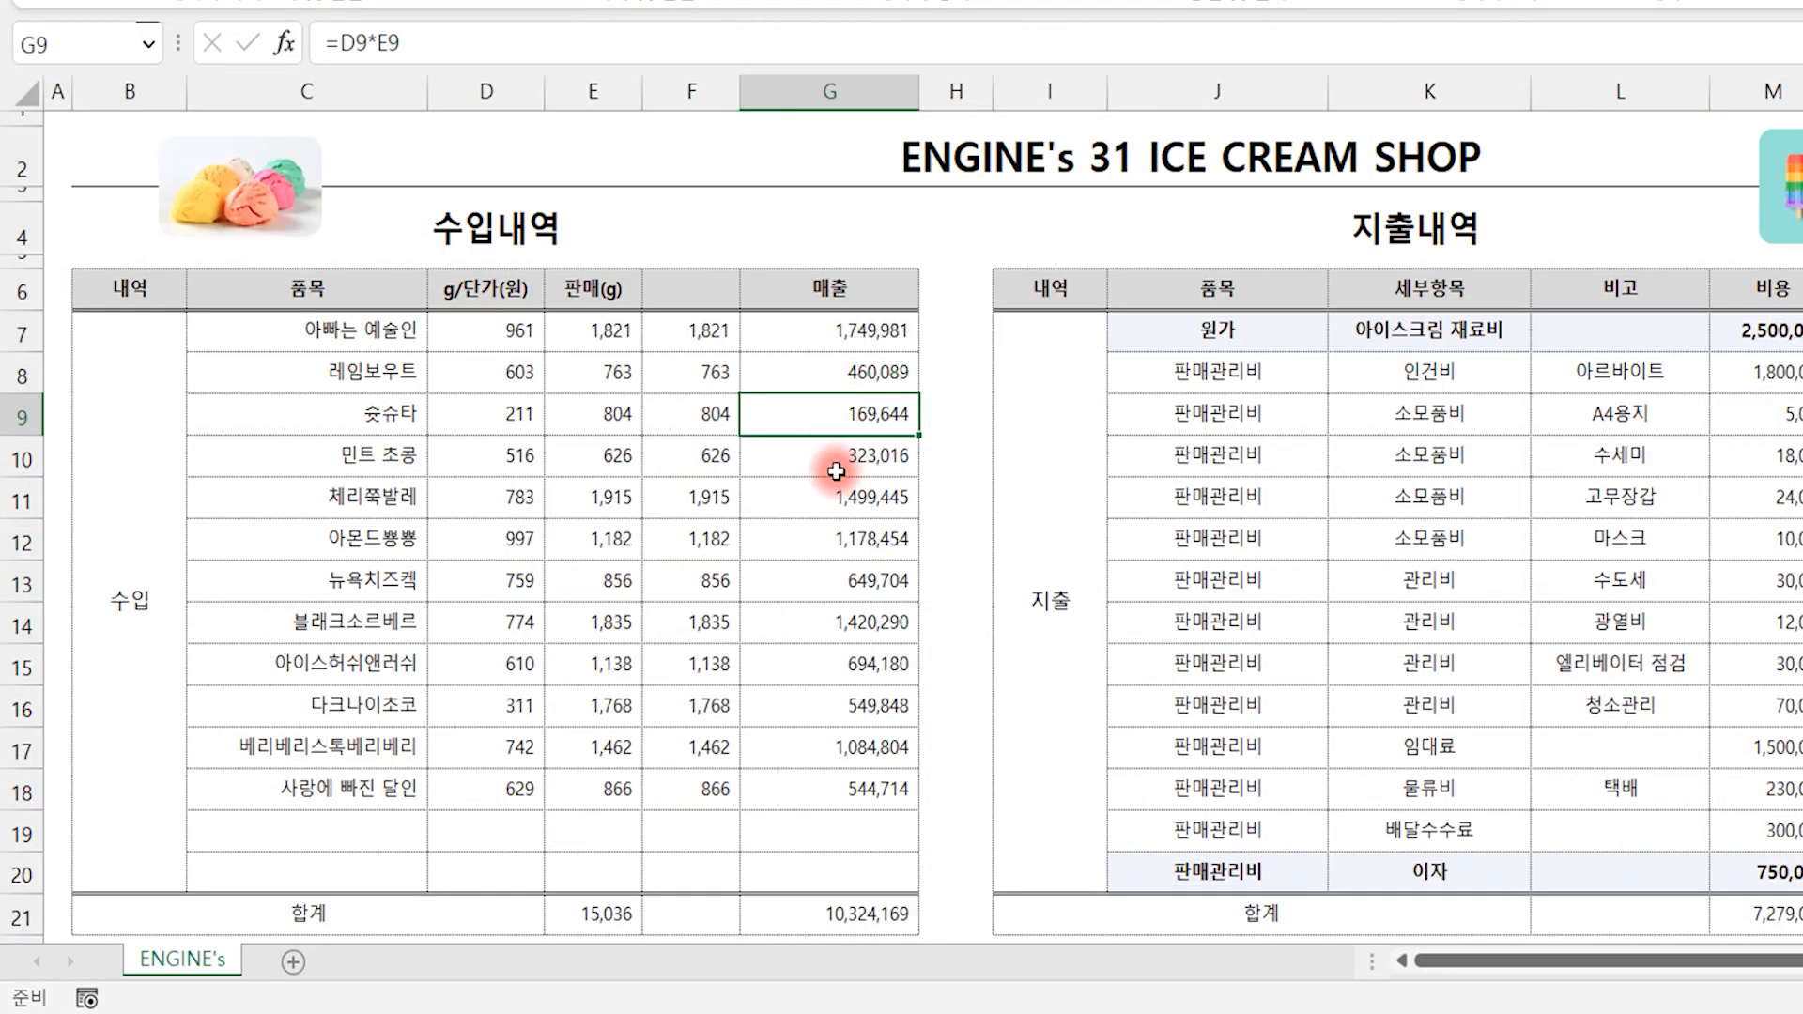
{"action": "left_click", "coordinate": [826, 609]}
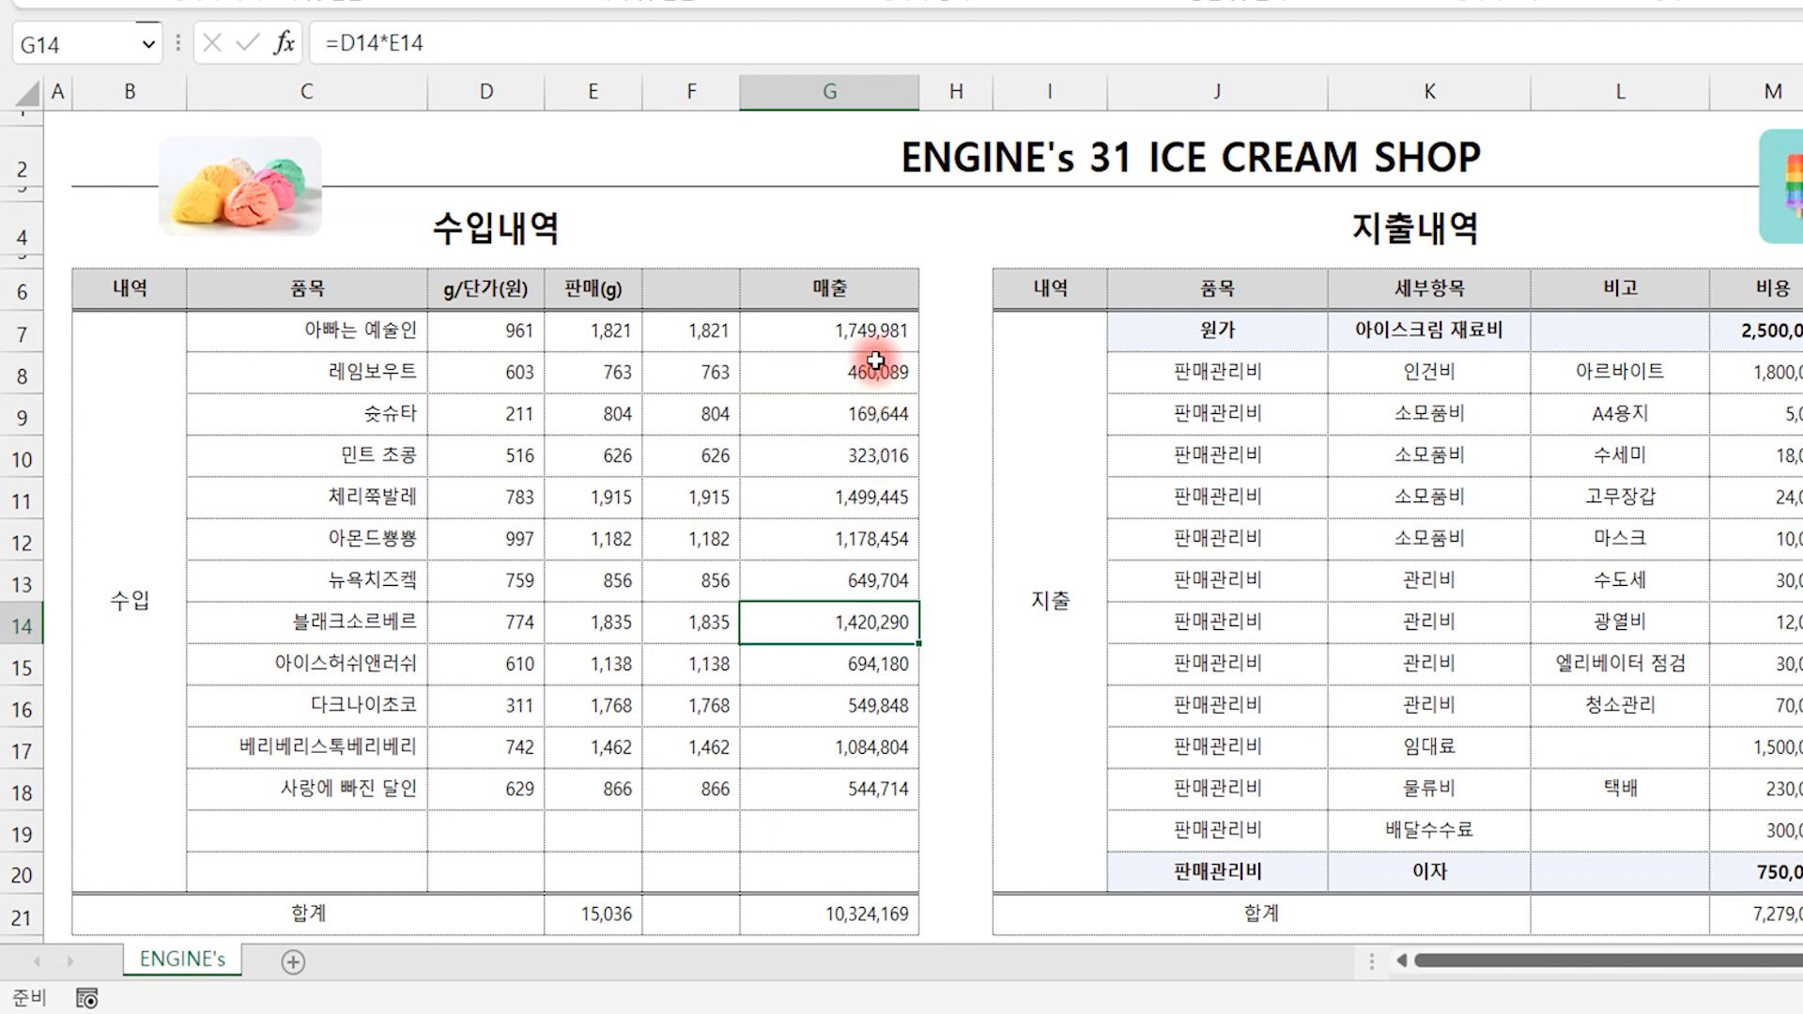
{"action": "left_click_drag", "start_coordinate": [841, 334], "coordinate": [805, 779]}
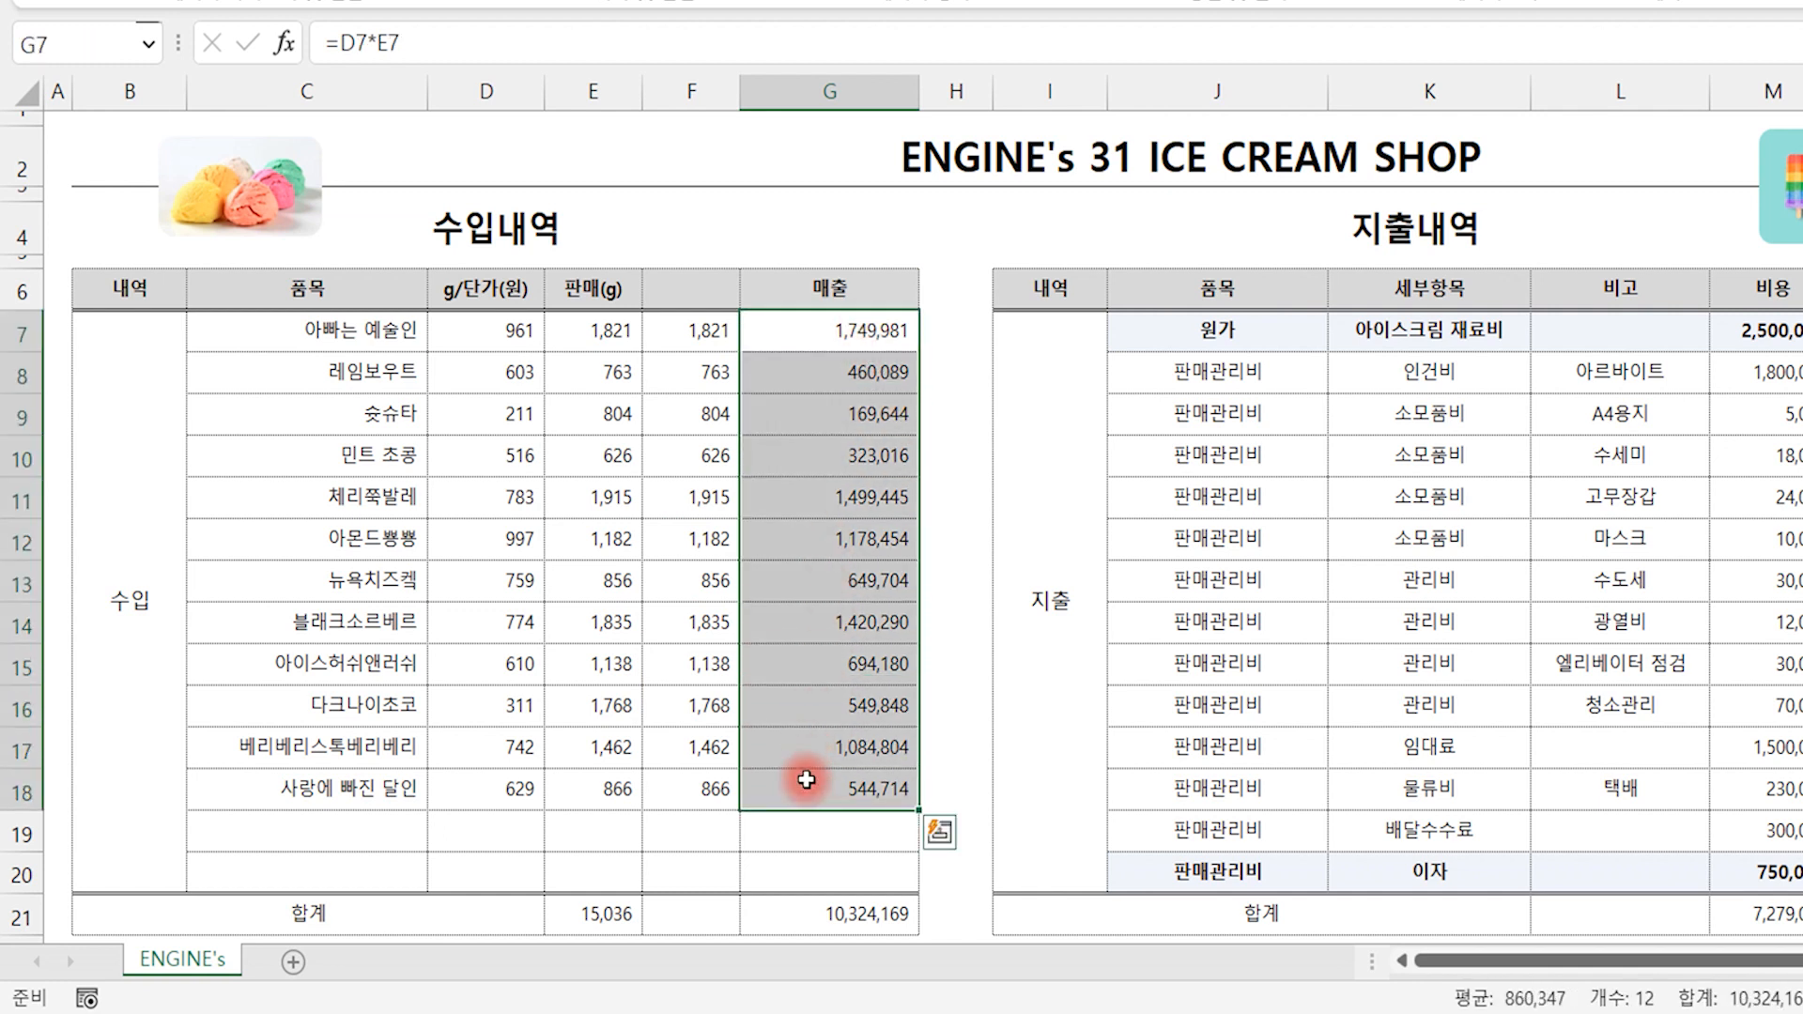
{"action": "key", "text": "ctrl+c"}
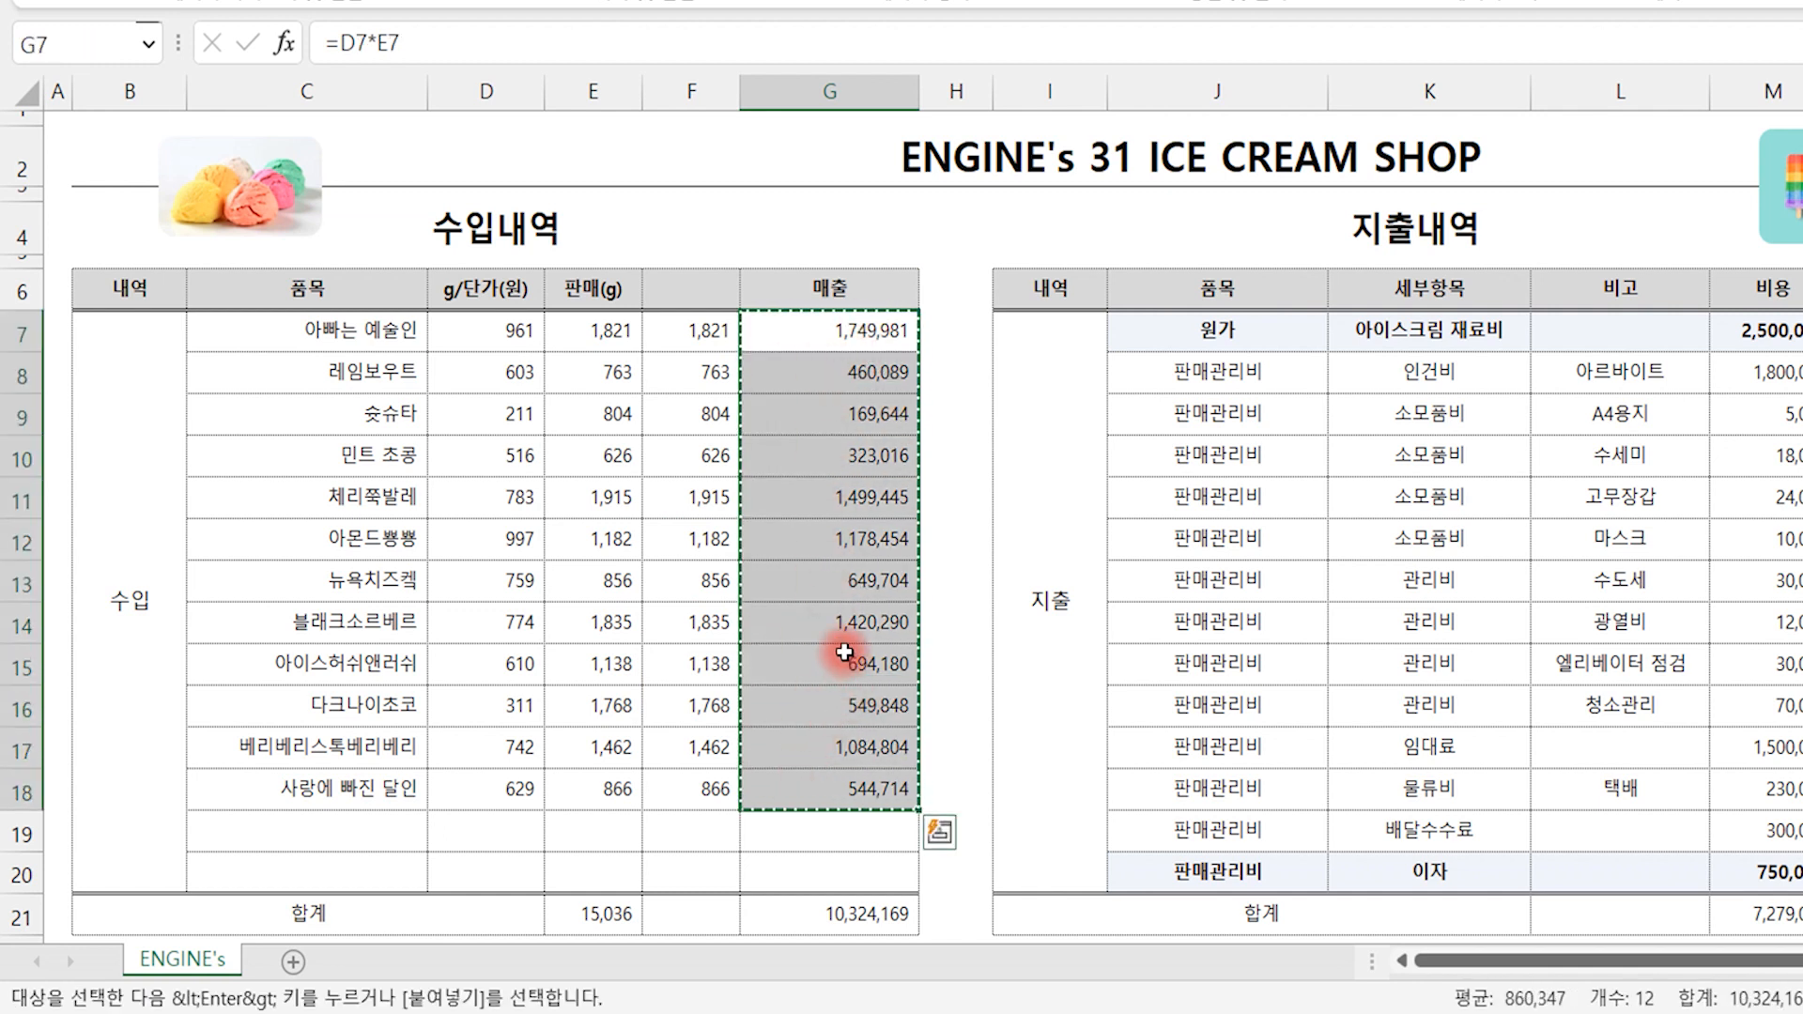
{"action": "right_click", "coordinate": [850, 494]}
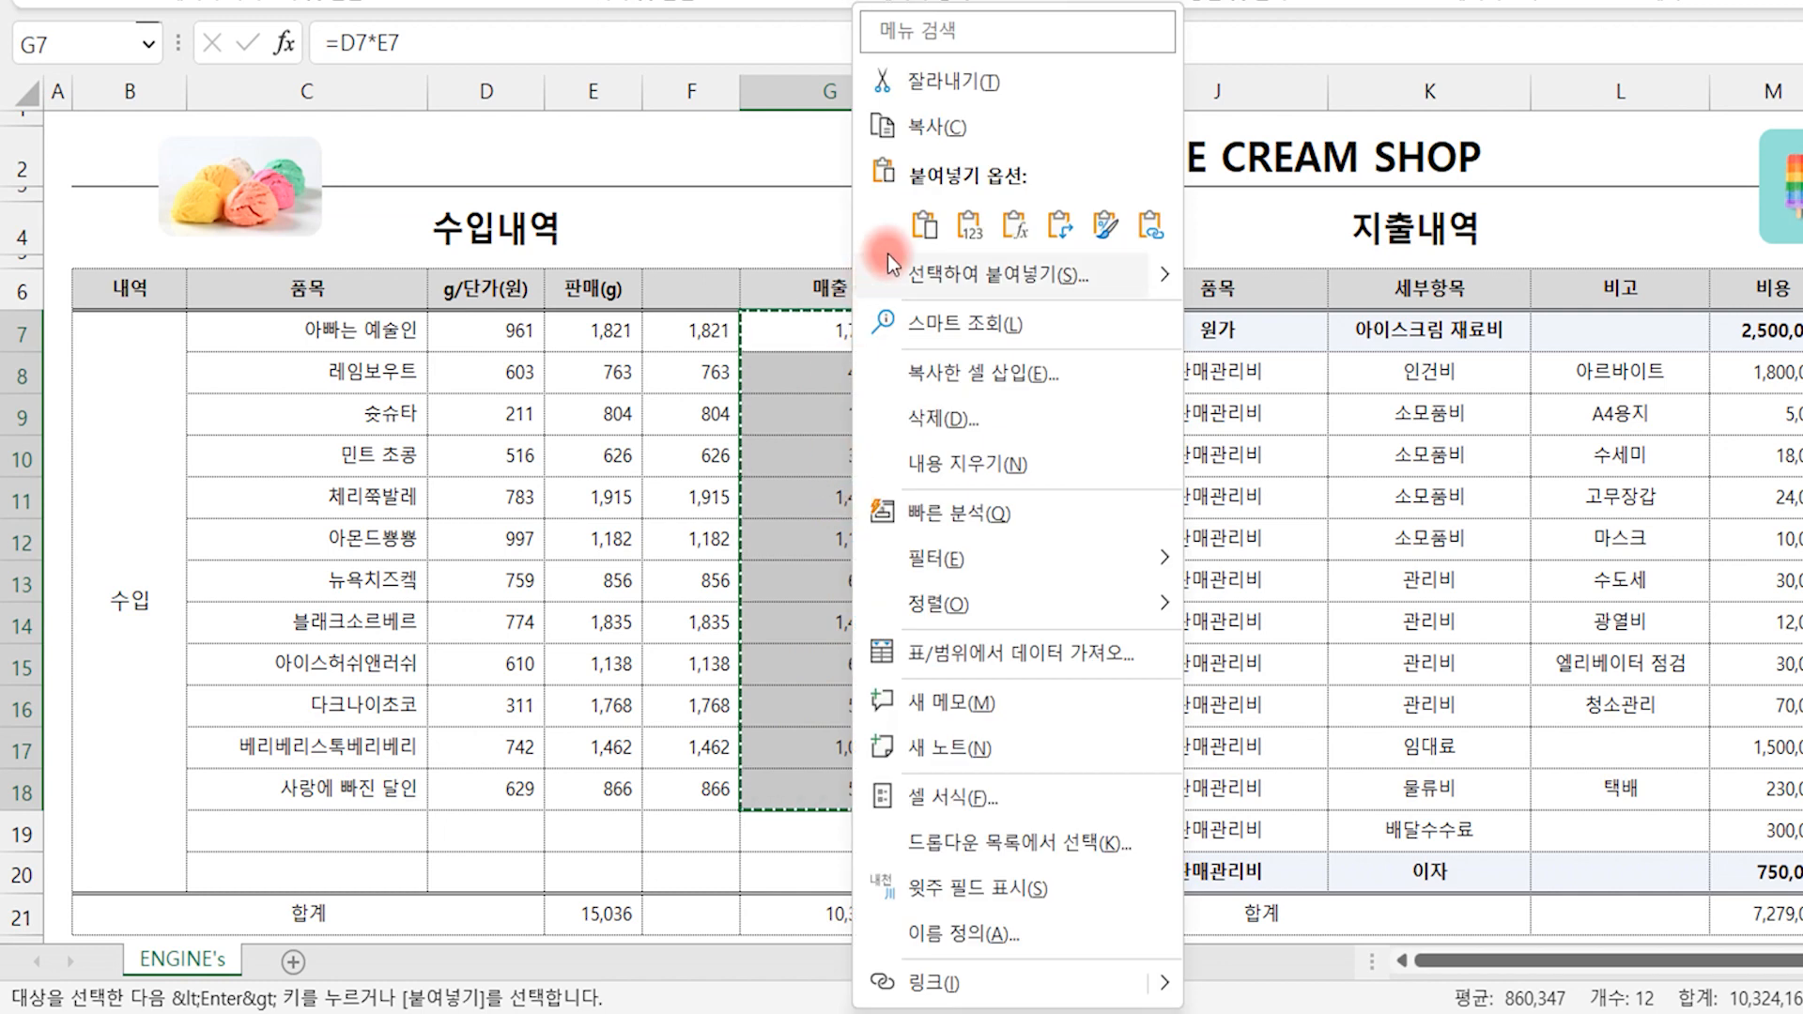
{"action": "left_click", "coordinate": [972, 232]}
{"action": "left_click", "coordinate": [826, 372]}
{"action": "left_click", "coordinate": [826, 455]}
{"action": "left_click", "coordinate": [834, 565]}
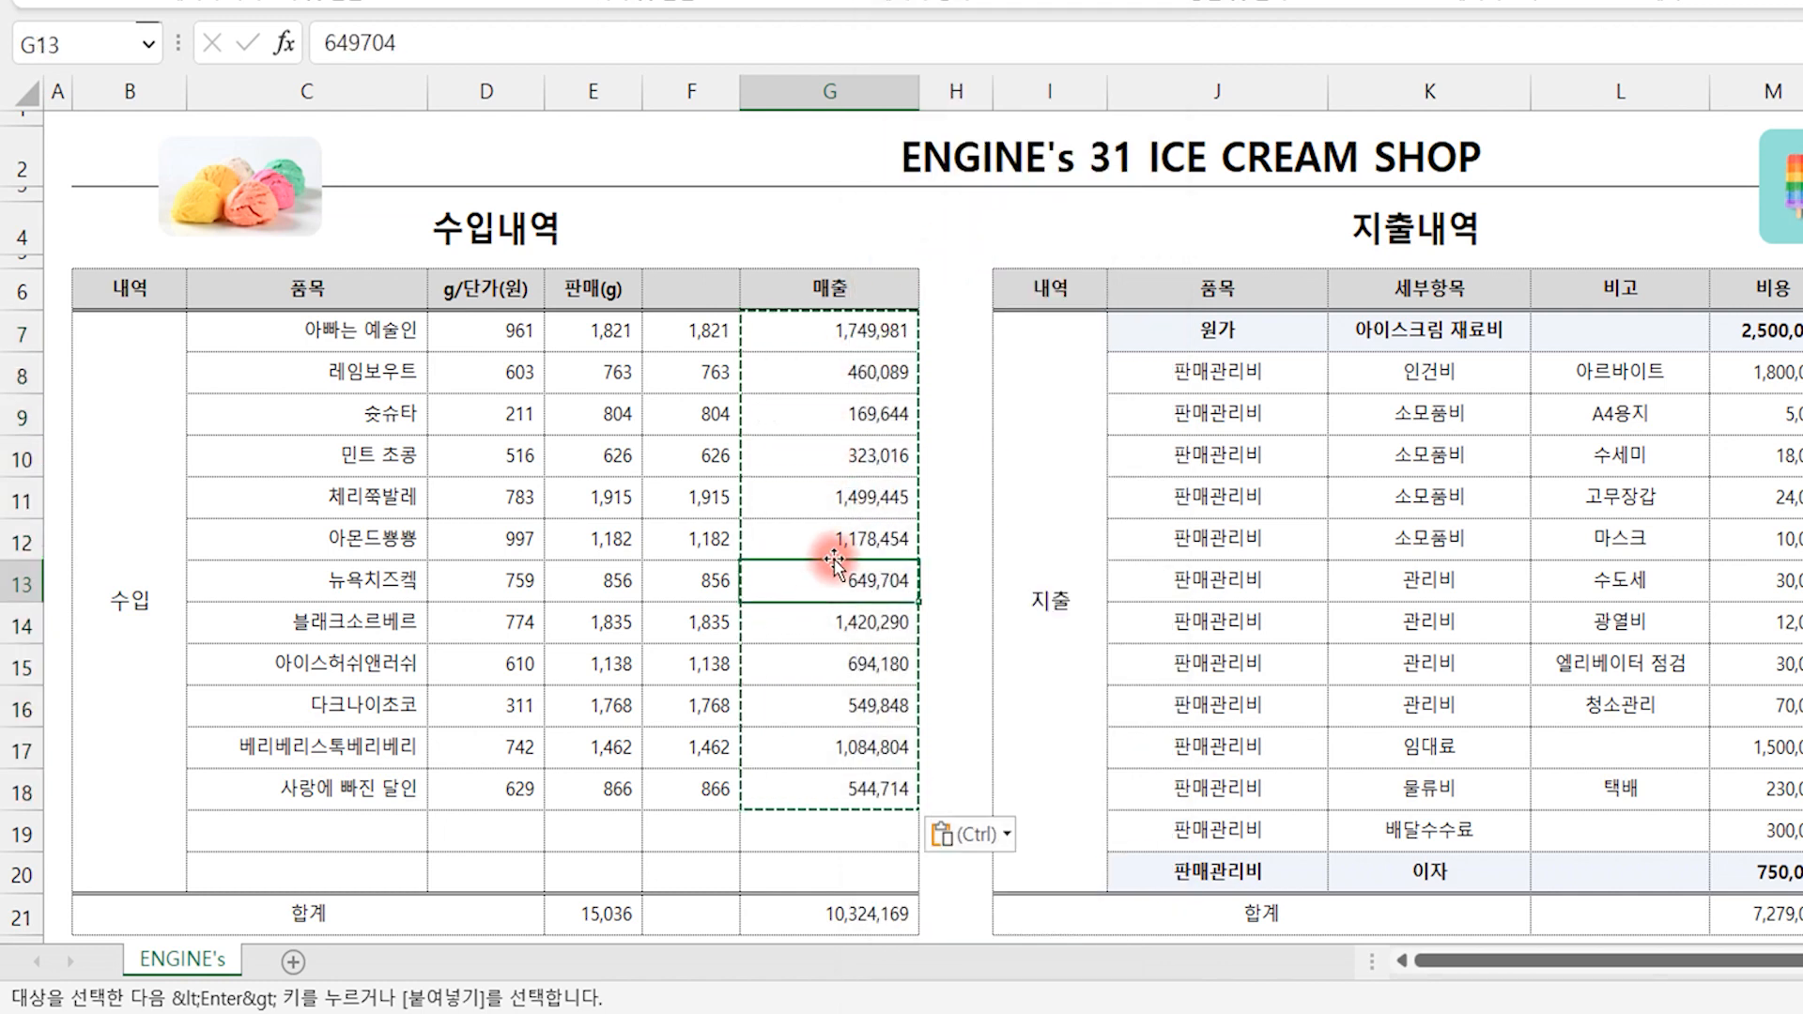
{"action": "key", "text": "Escape"}
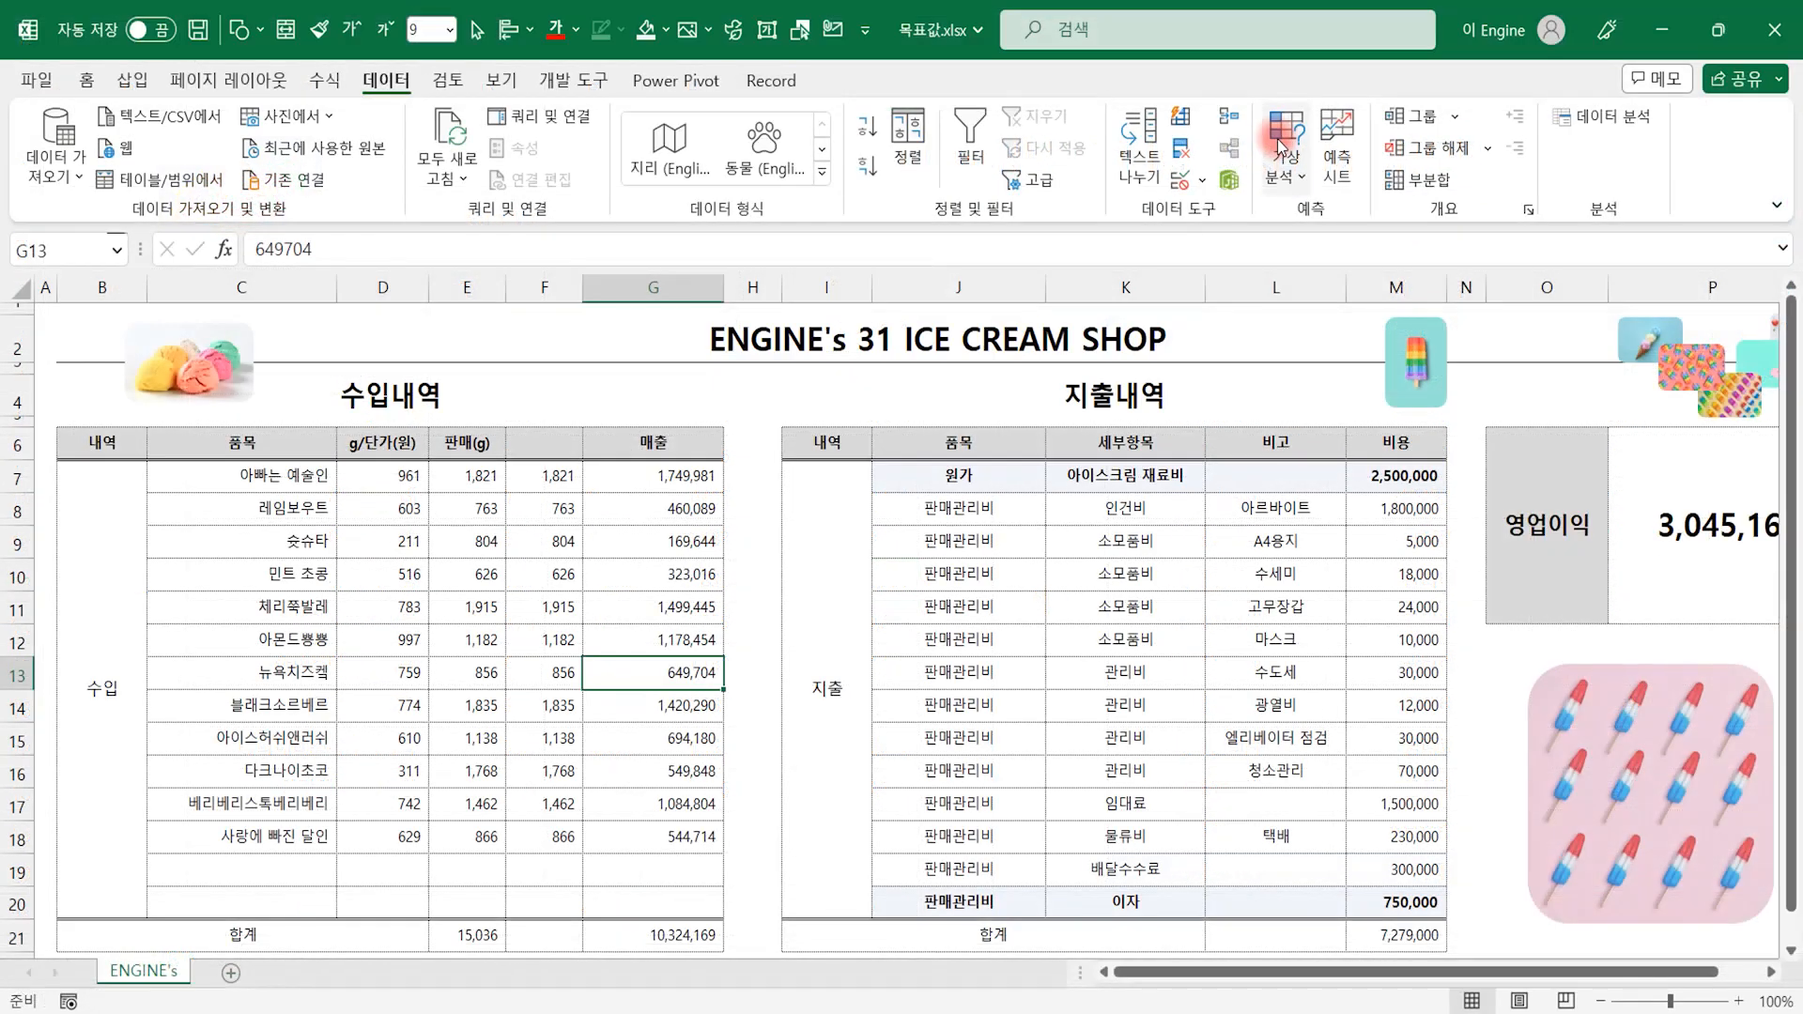
- Run Goal Seek on P6 for 4000000 with the 민트 초콩 매출 cell G10 as the changing cell, and discard the solution
{"action": "left_click", "coordinate": [1277, 139]}
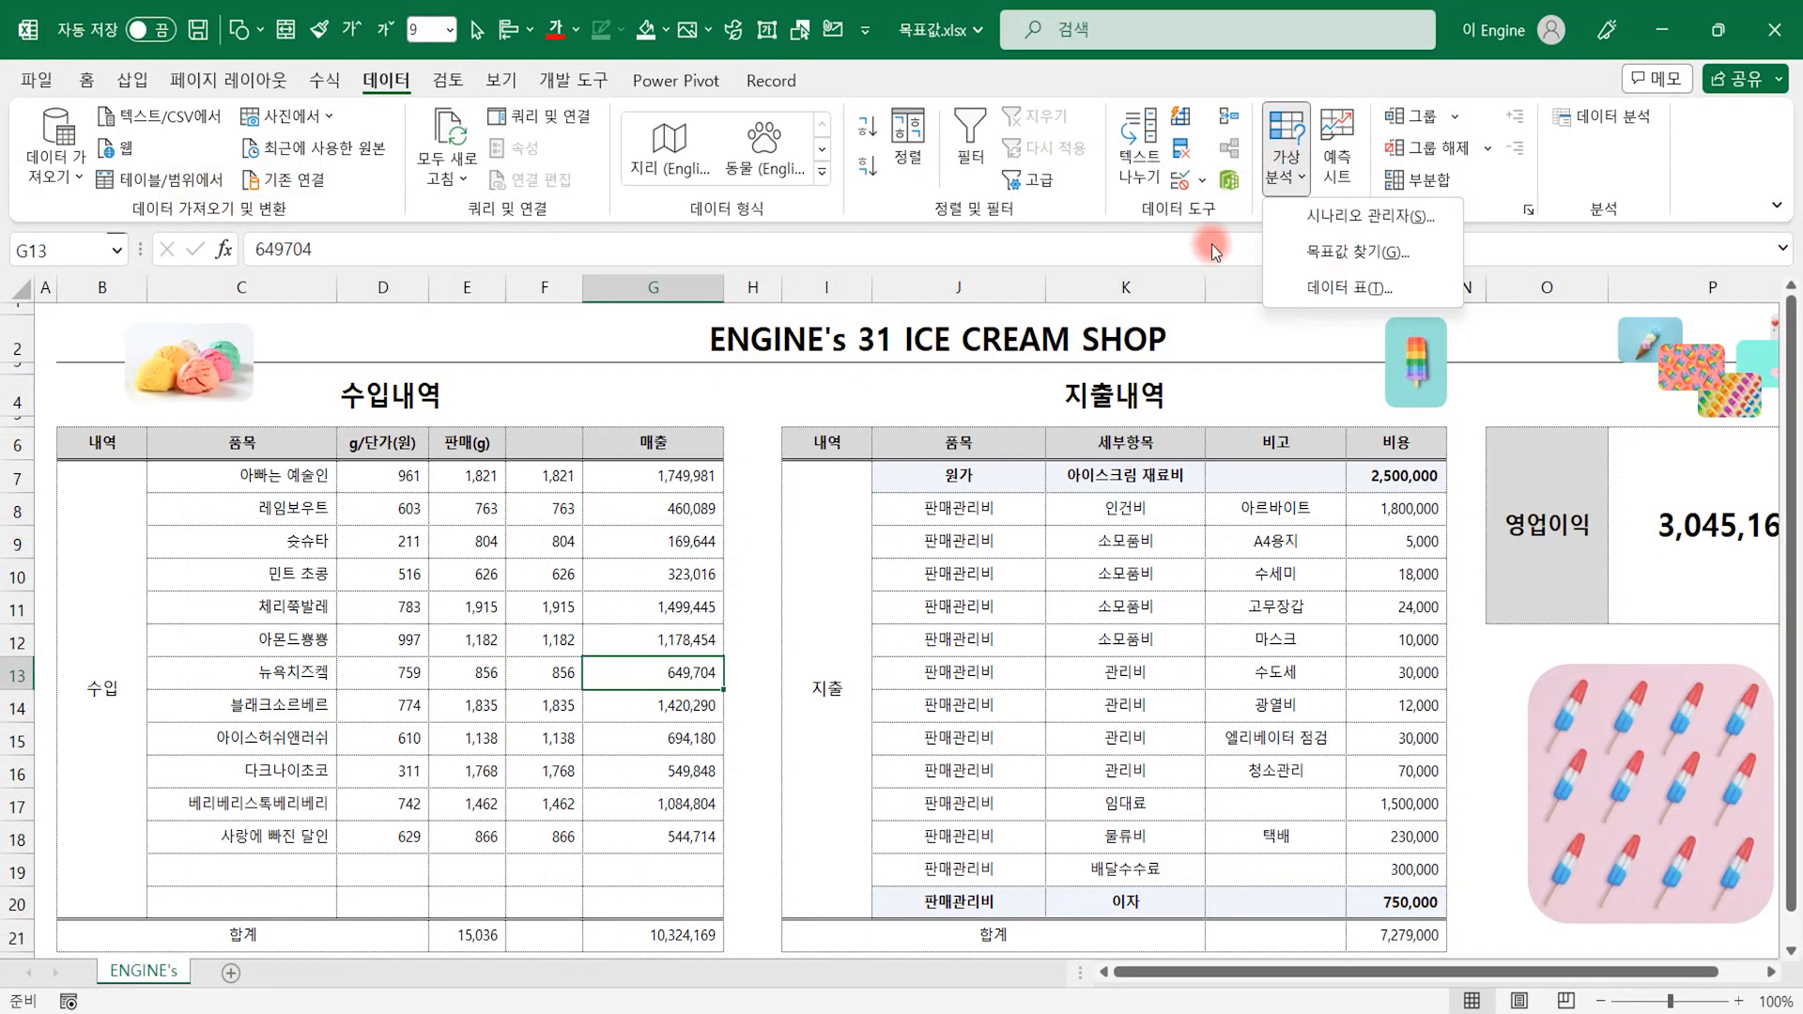
{"action": "left_click", "coordinate": [1344, 256]}
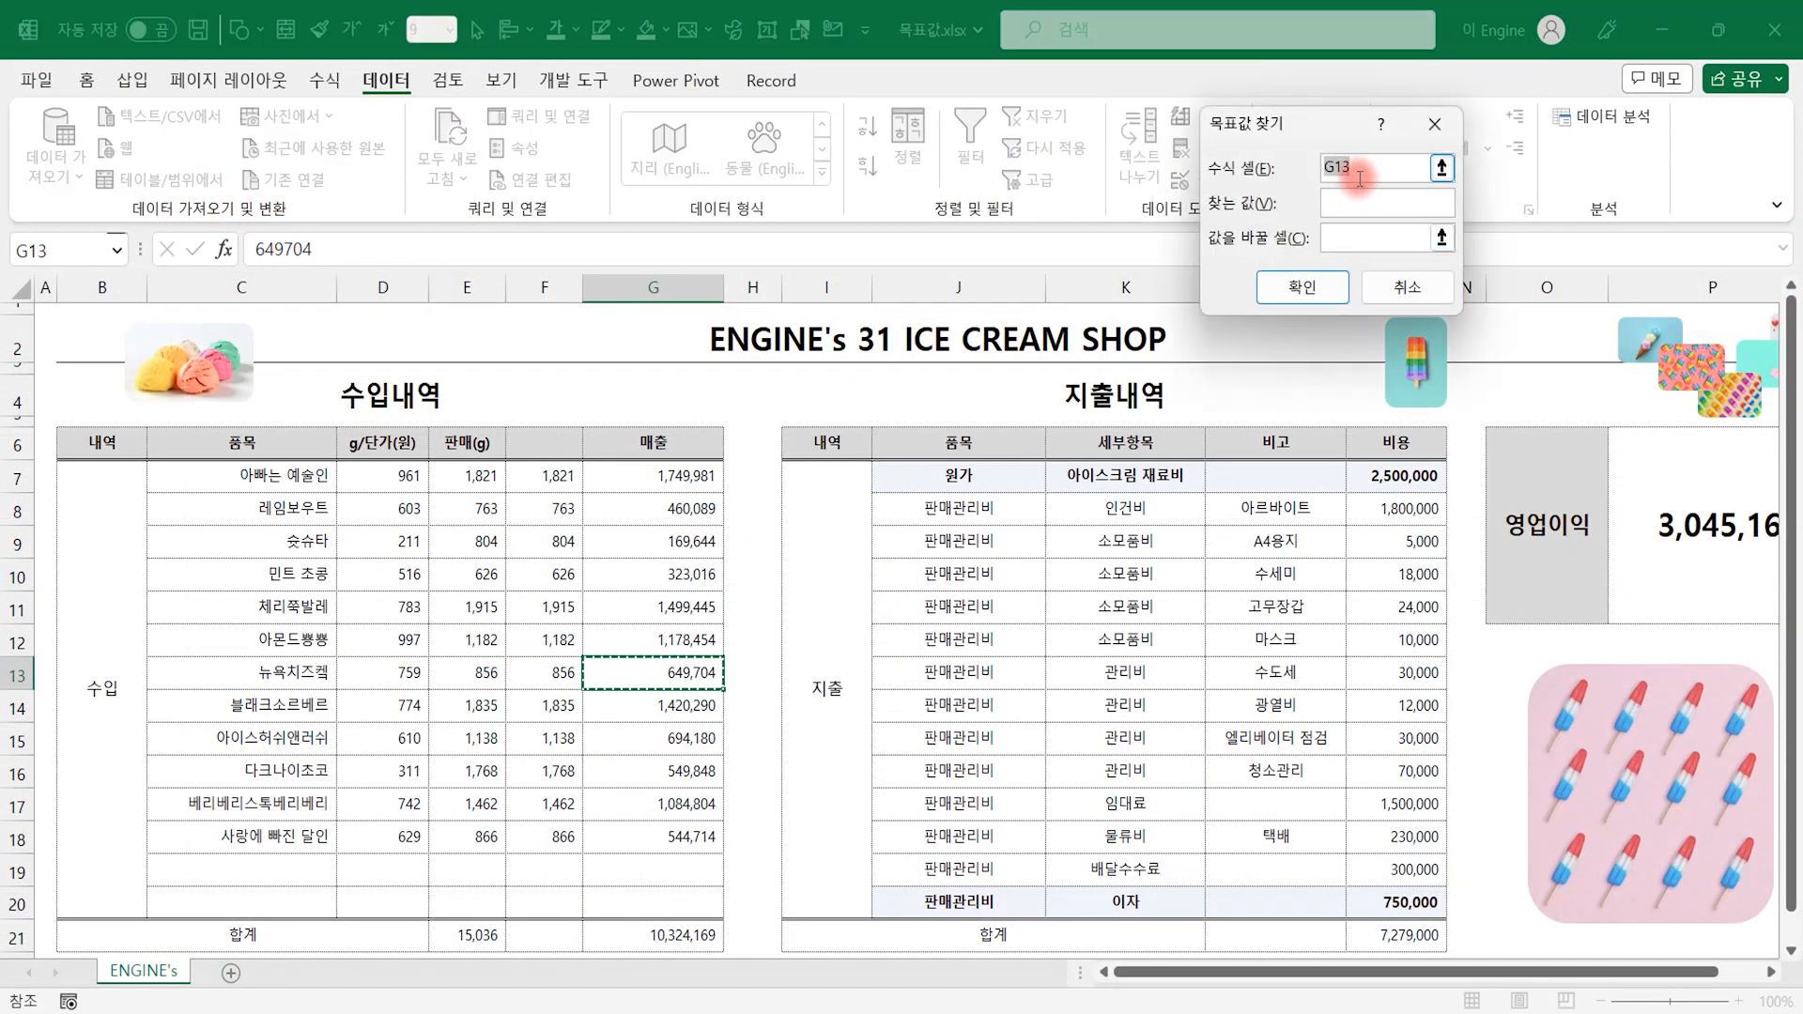
{"action": "left_click", "coordinate": [1660, 488]}
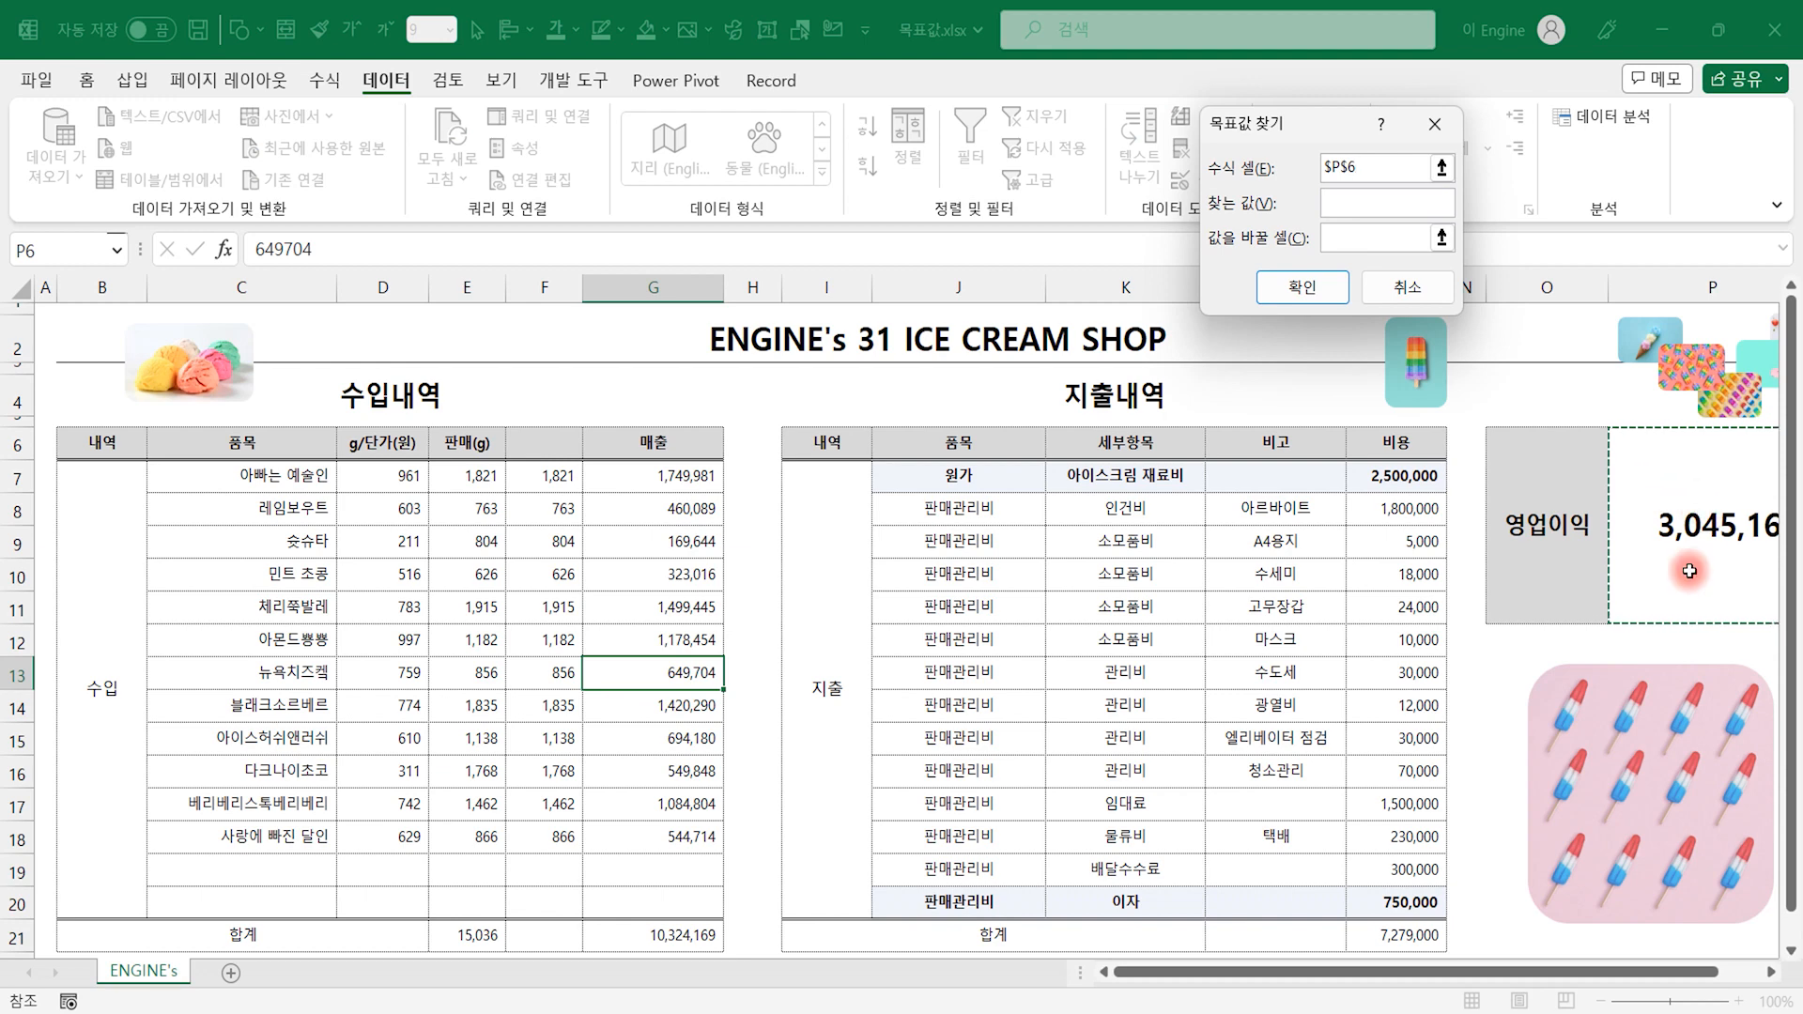
{"action": "left_click", "coordinate": [1364, 206]}
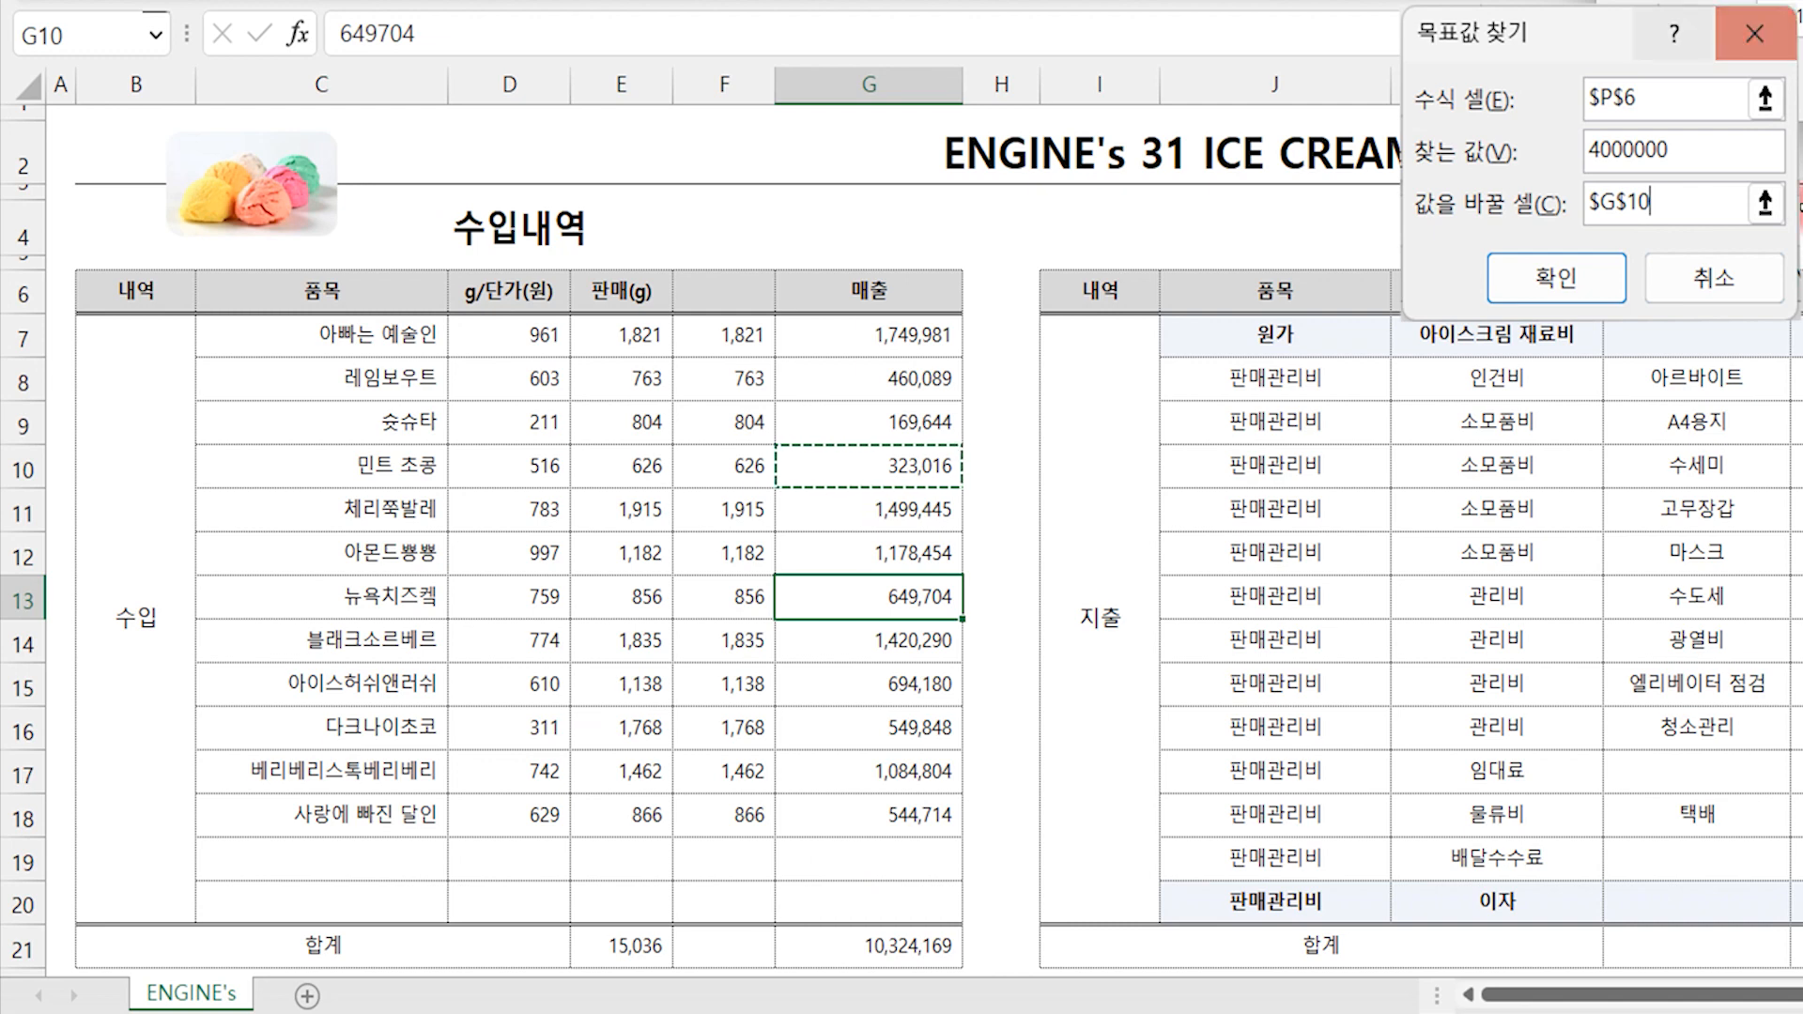
{"action": "left_click", "coordinate": [1557, 281]}
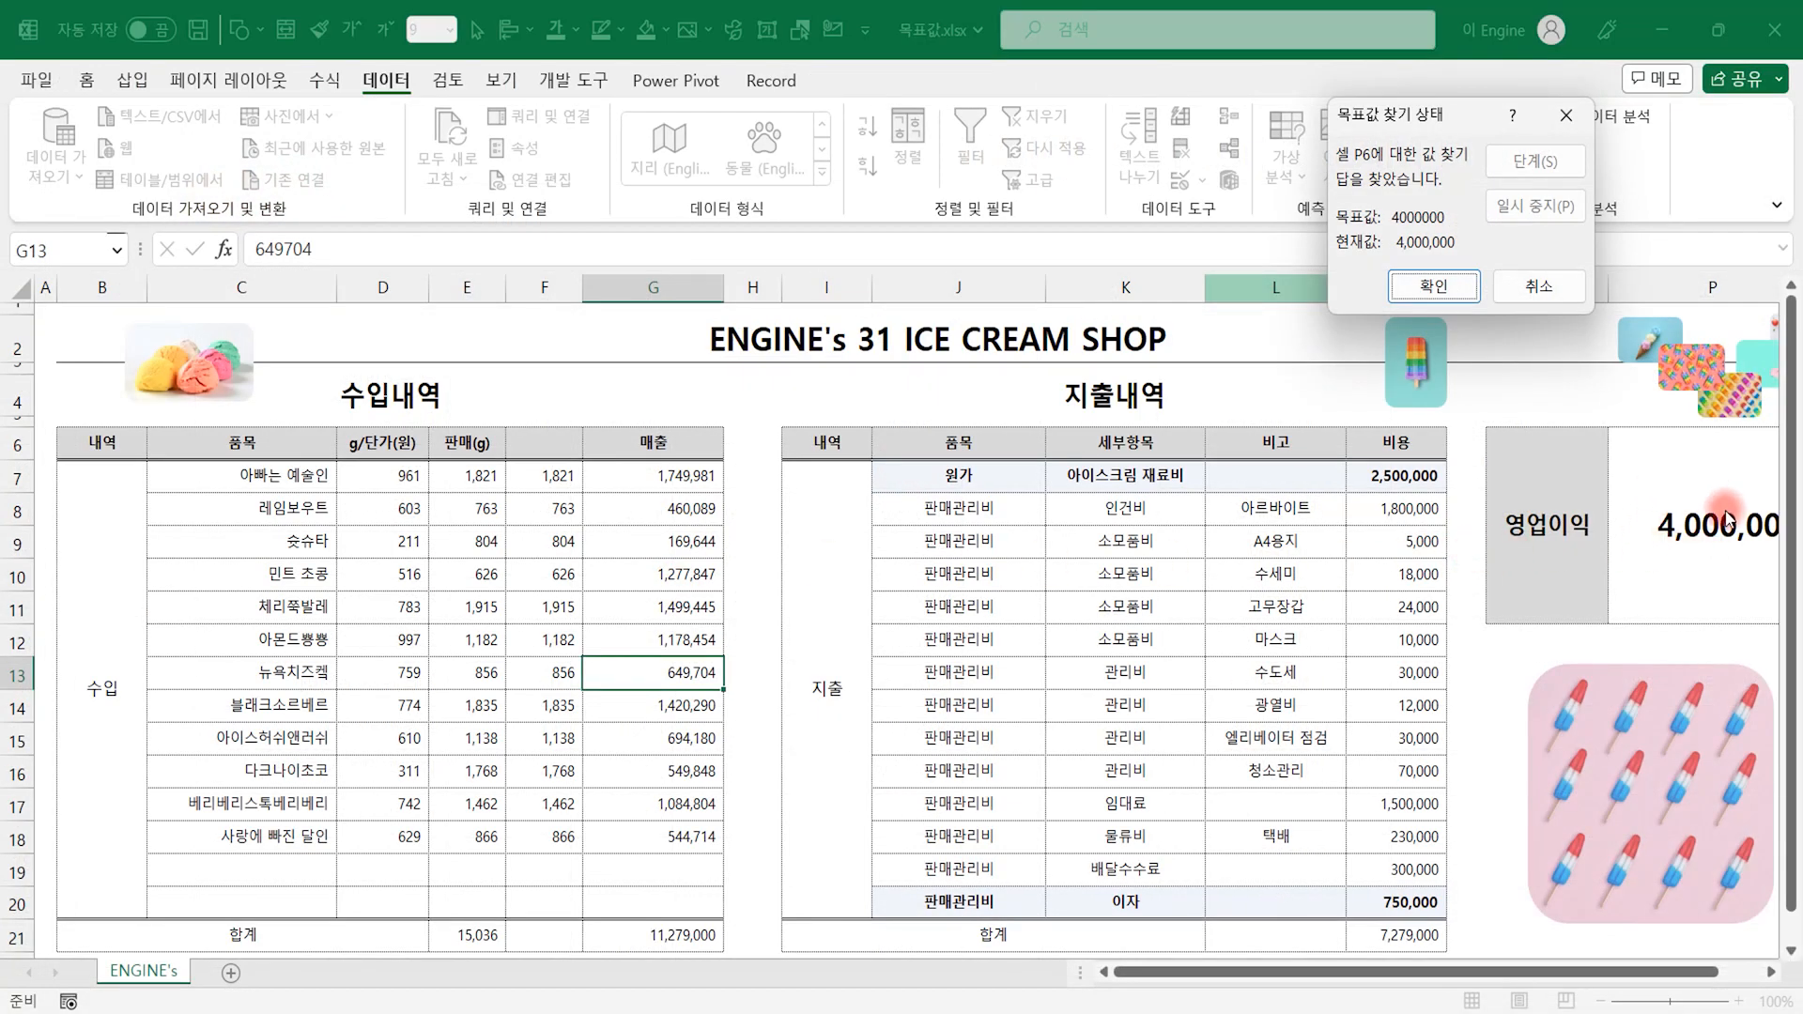
{"action": "left_click", "coordinate": [1546, 289]}
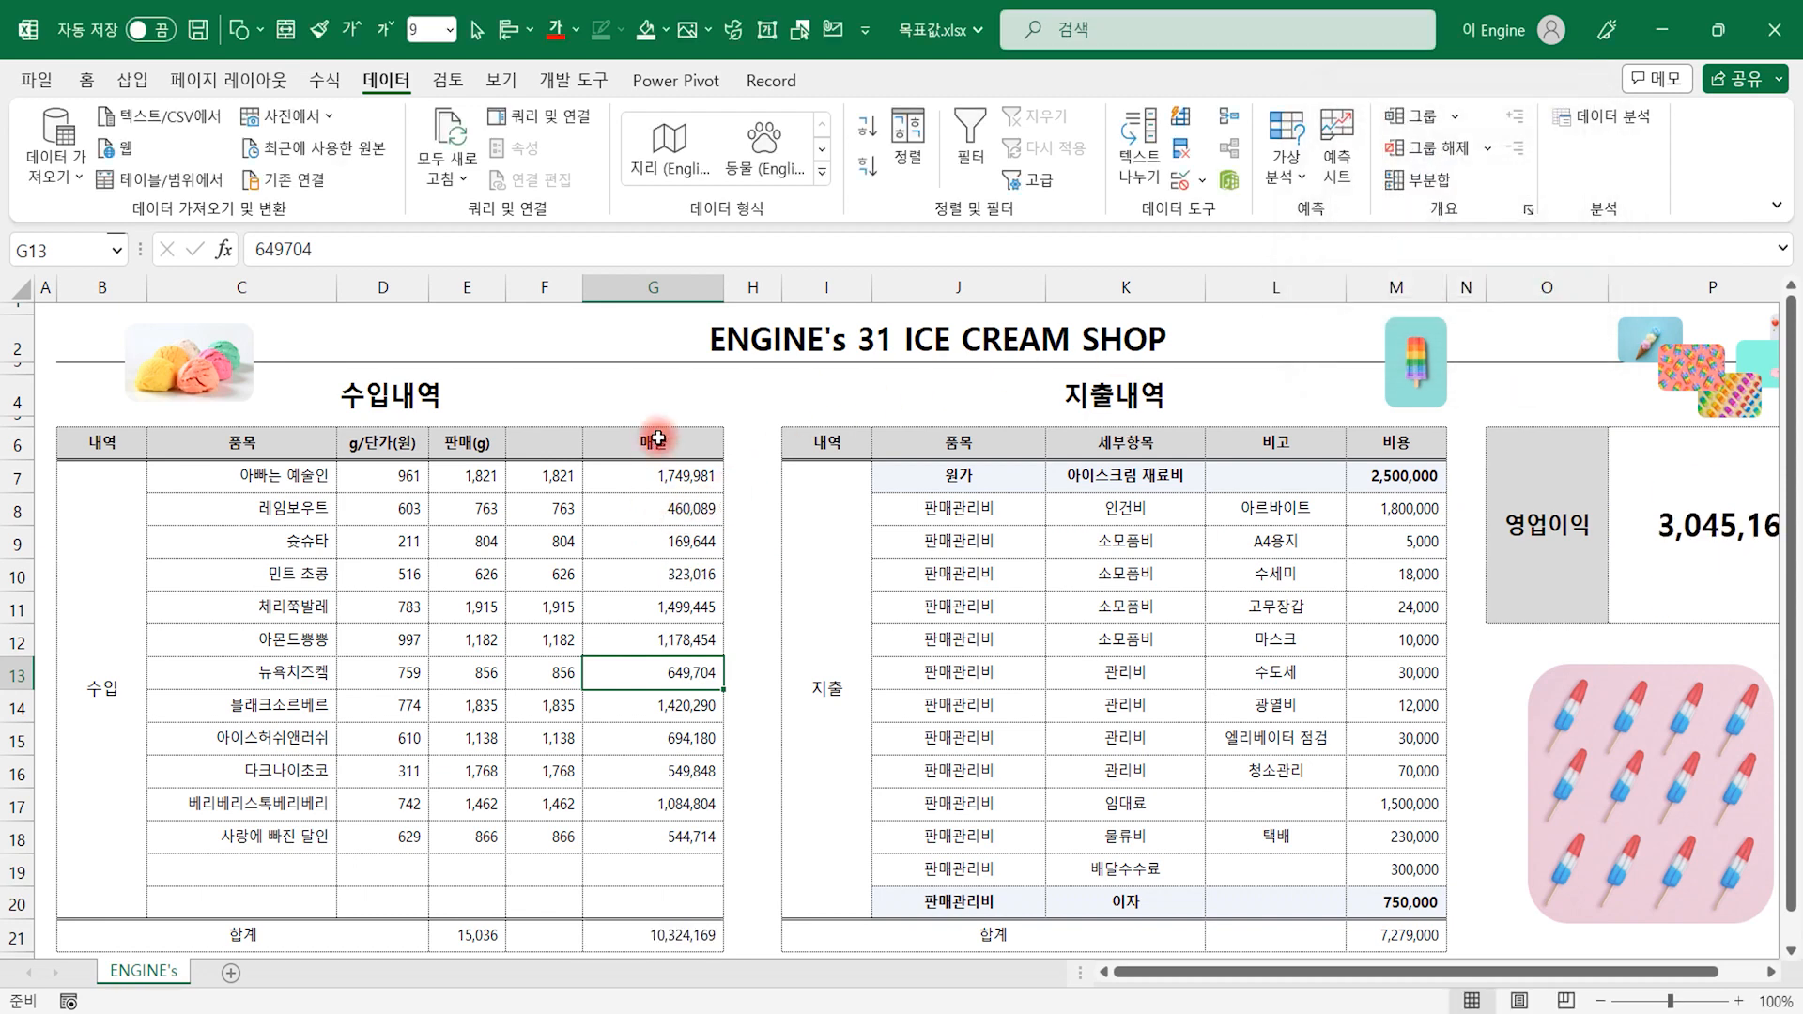
- Insert an empty column before 매출 and copy the 매출 values H7:H18 into it, starting at G7
{"action": "right_click", "coordinate": [651, 290]}
{"action": "left_click", "coordinate": [733, 549]}
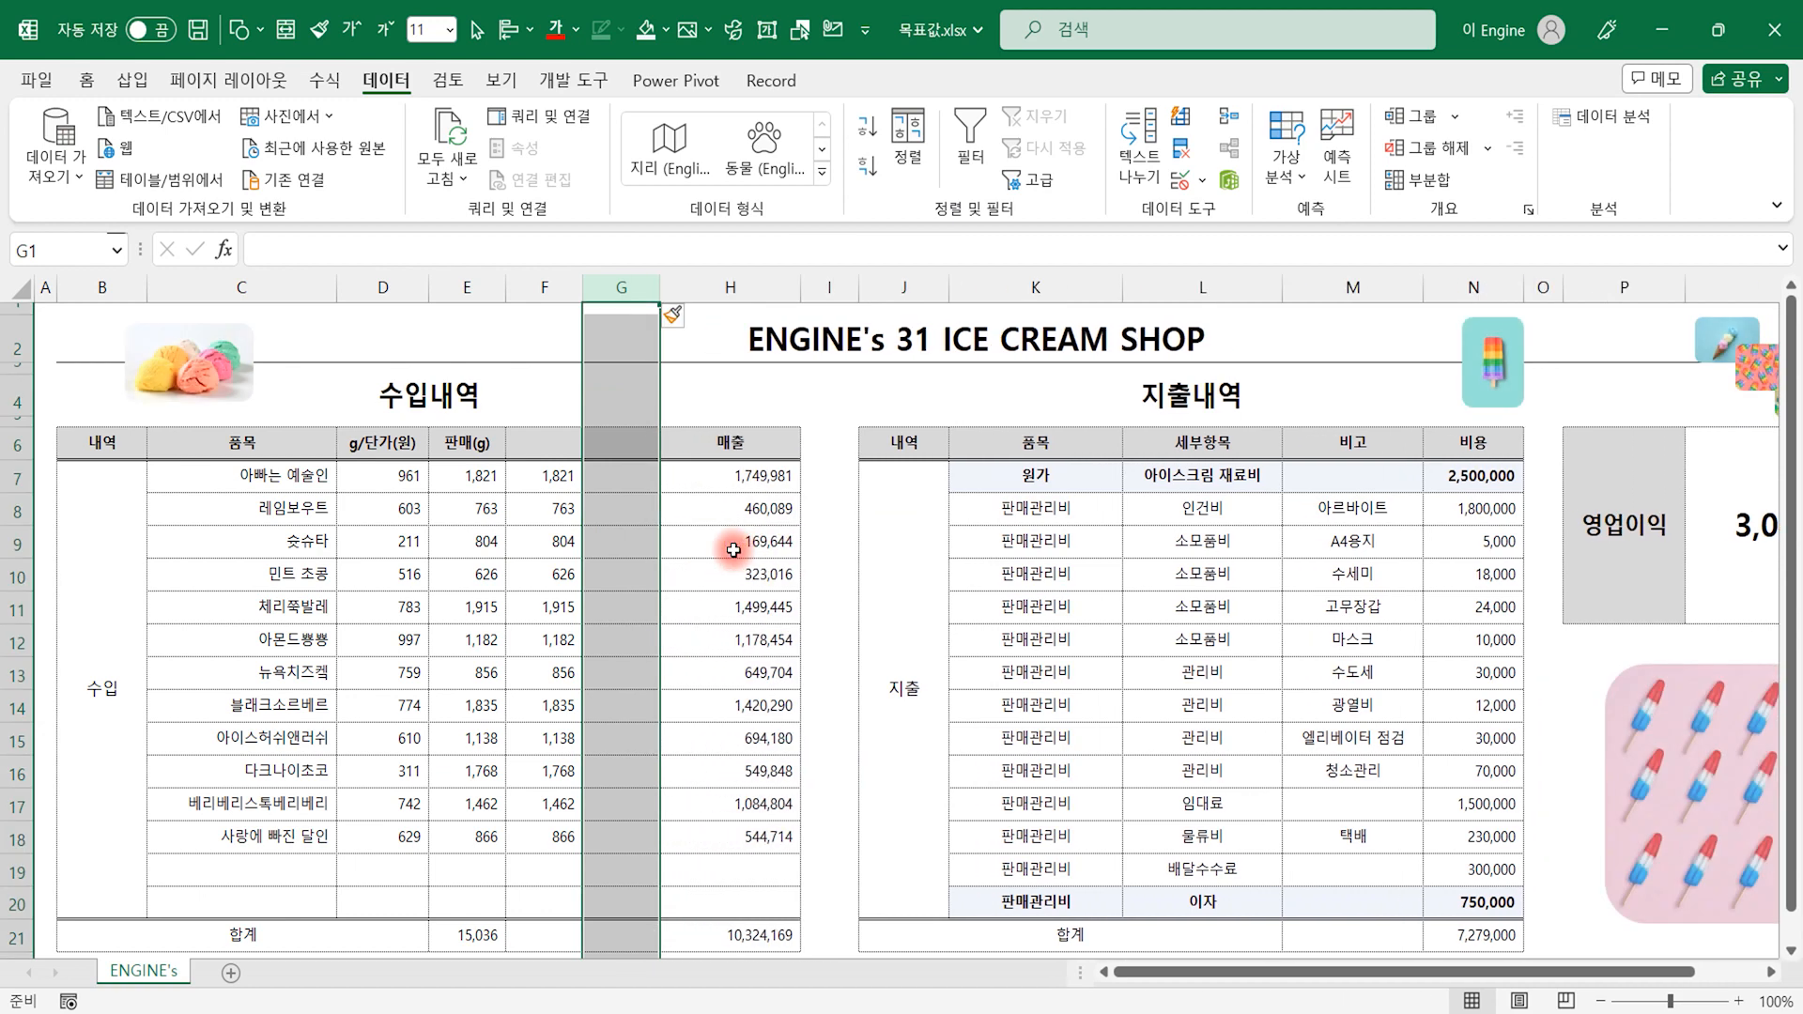
{"action": "left_click", "coordinate": [733, 549]}
{"action": "left_click", "coordinate": [737, 608]}
{"action": "left_click_drag", "start_coordinate": [741, 476], "coordinate": [740, 825]}
{"action": "key", "text": "ctrl+c"}
{"action": "left_click", "coordinate": [628, 489]}
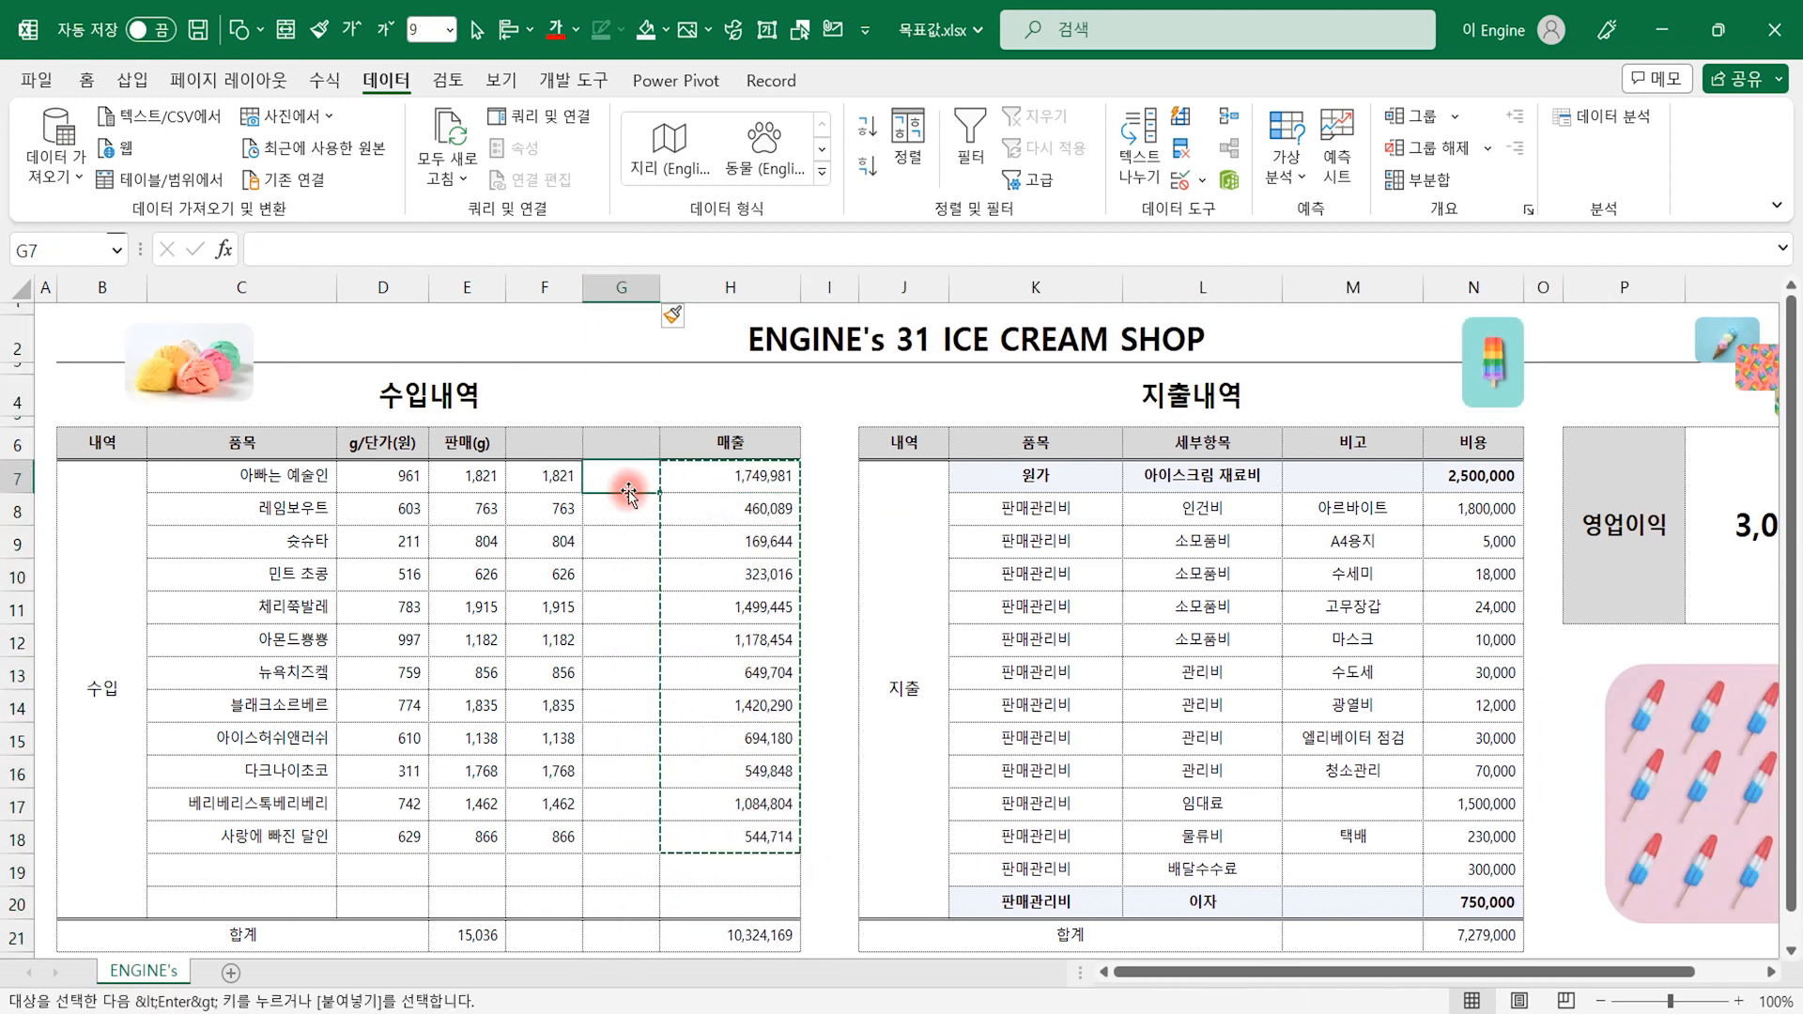
{"action": "key", "text": "ctrl+v"}
{"action": "key", "text": "Escape"}
{"action": "left_click", "coordinate": [623, 508]}
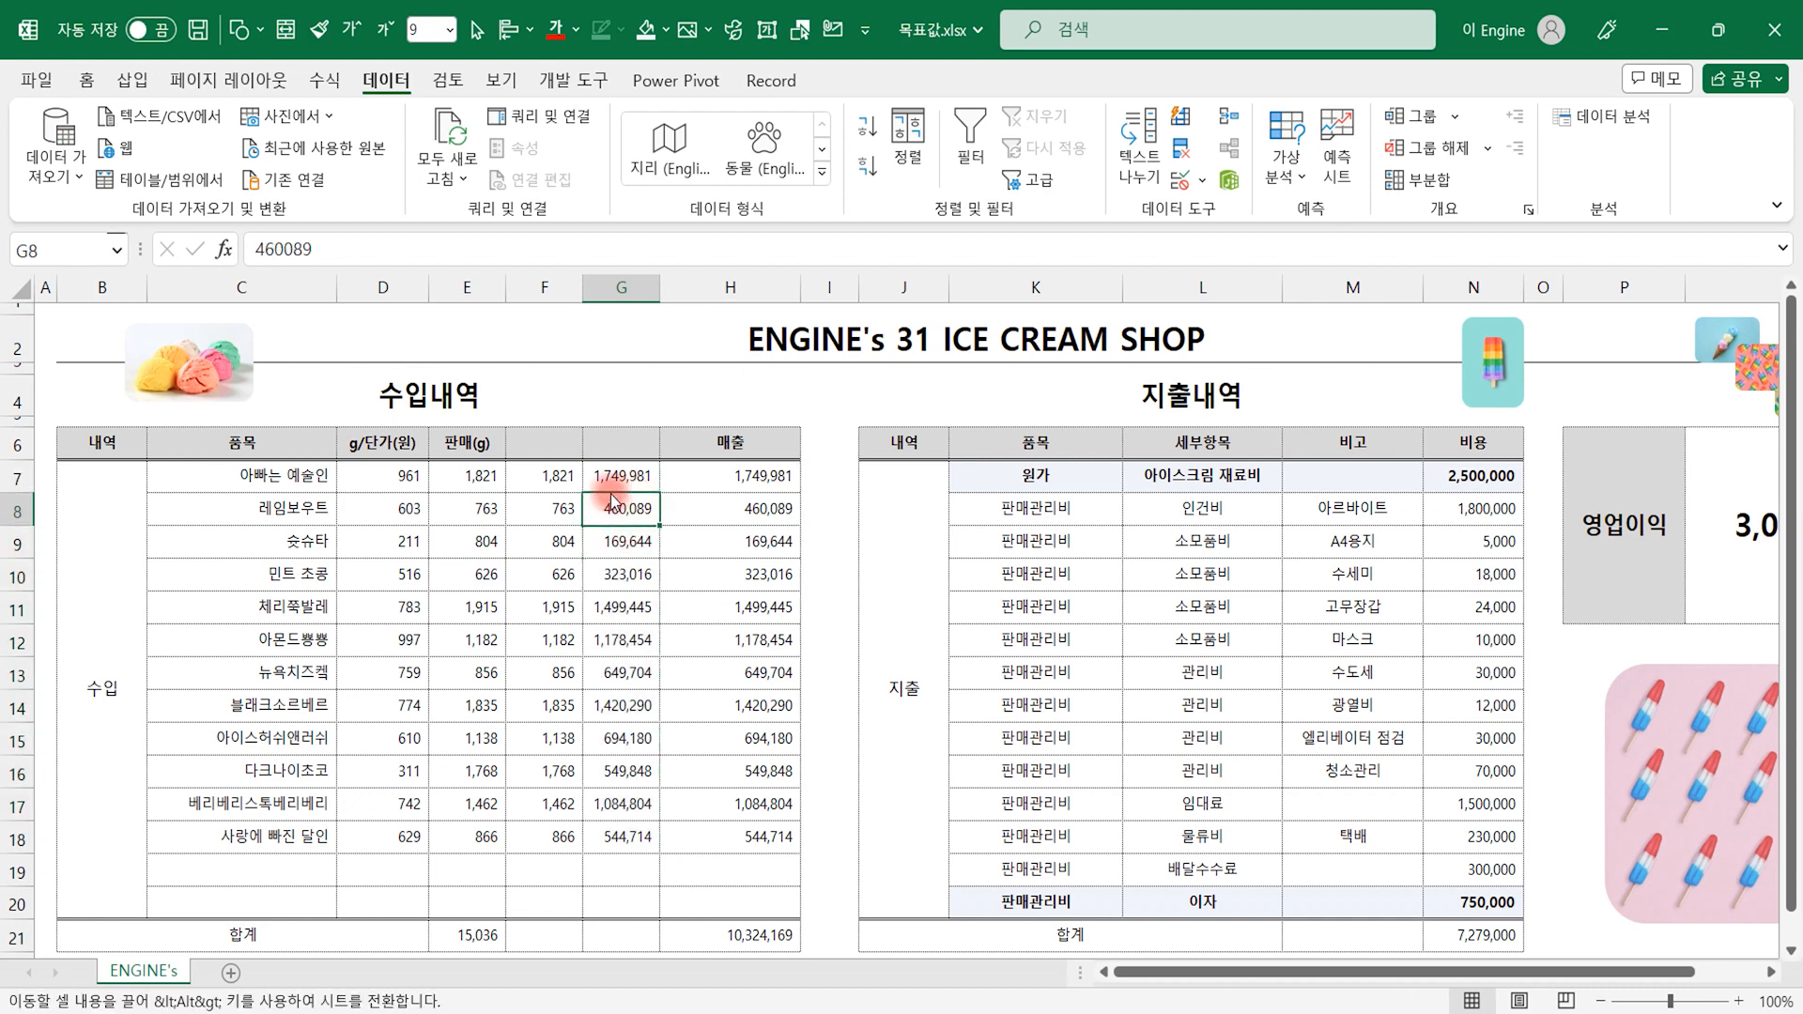
- Fill the 판매(g) header and the blank header beside it (E6:F6) with yellow
{"action": "left_click", "coordinate": [484, 445]}
{"action": "left_click_drag", "start_coordinate": [484, 445], "coordinate": [532, 443]}
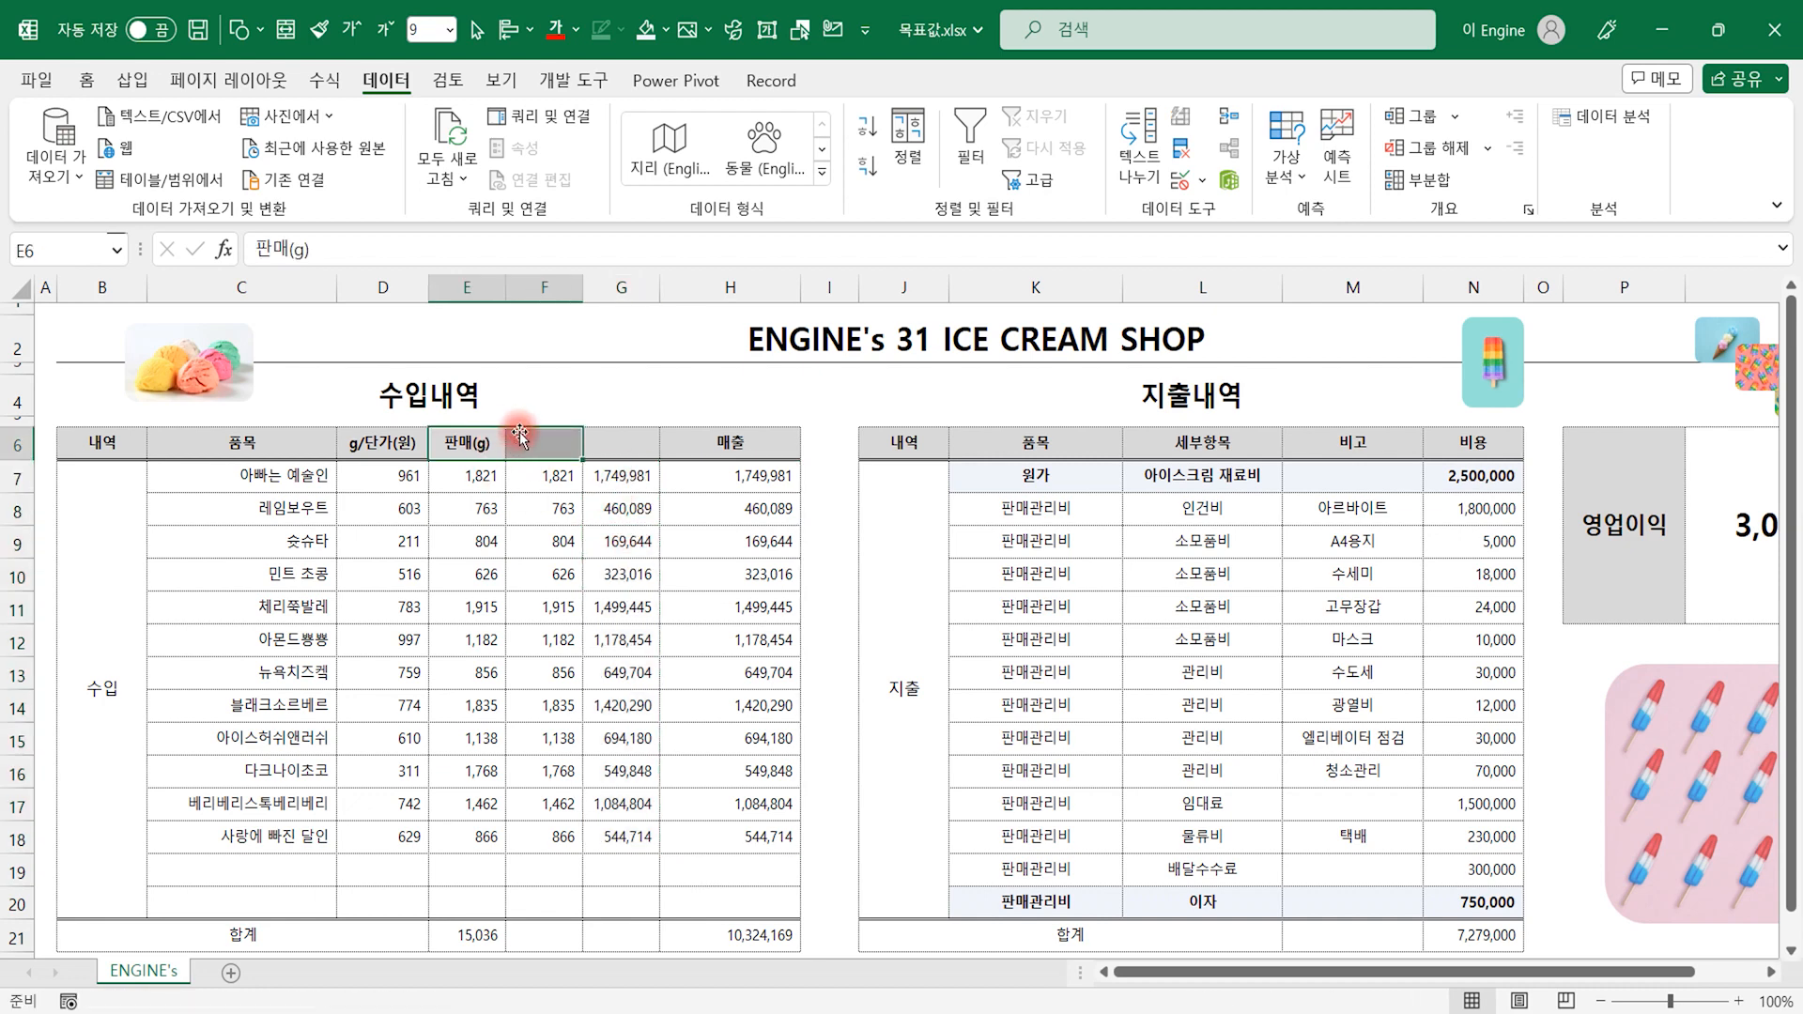
{"action": "left_click", "coordinate": [86, 80]}
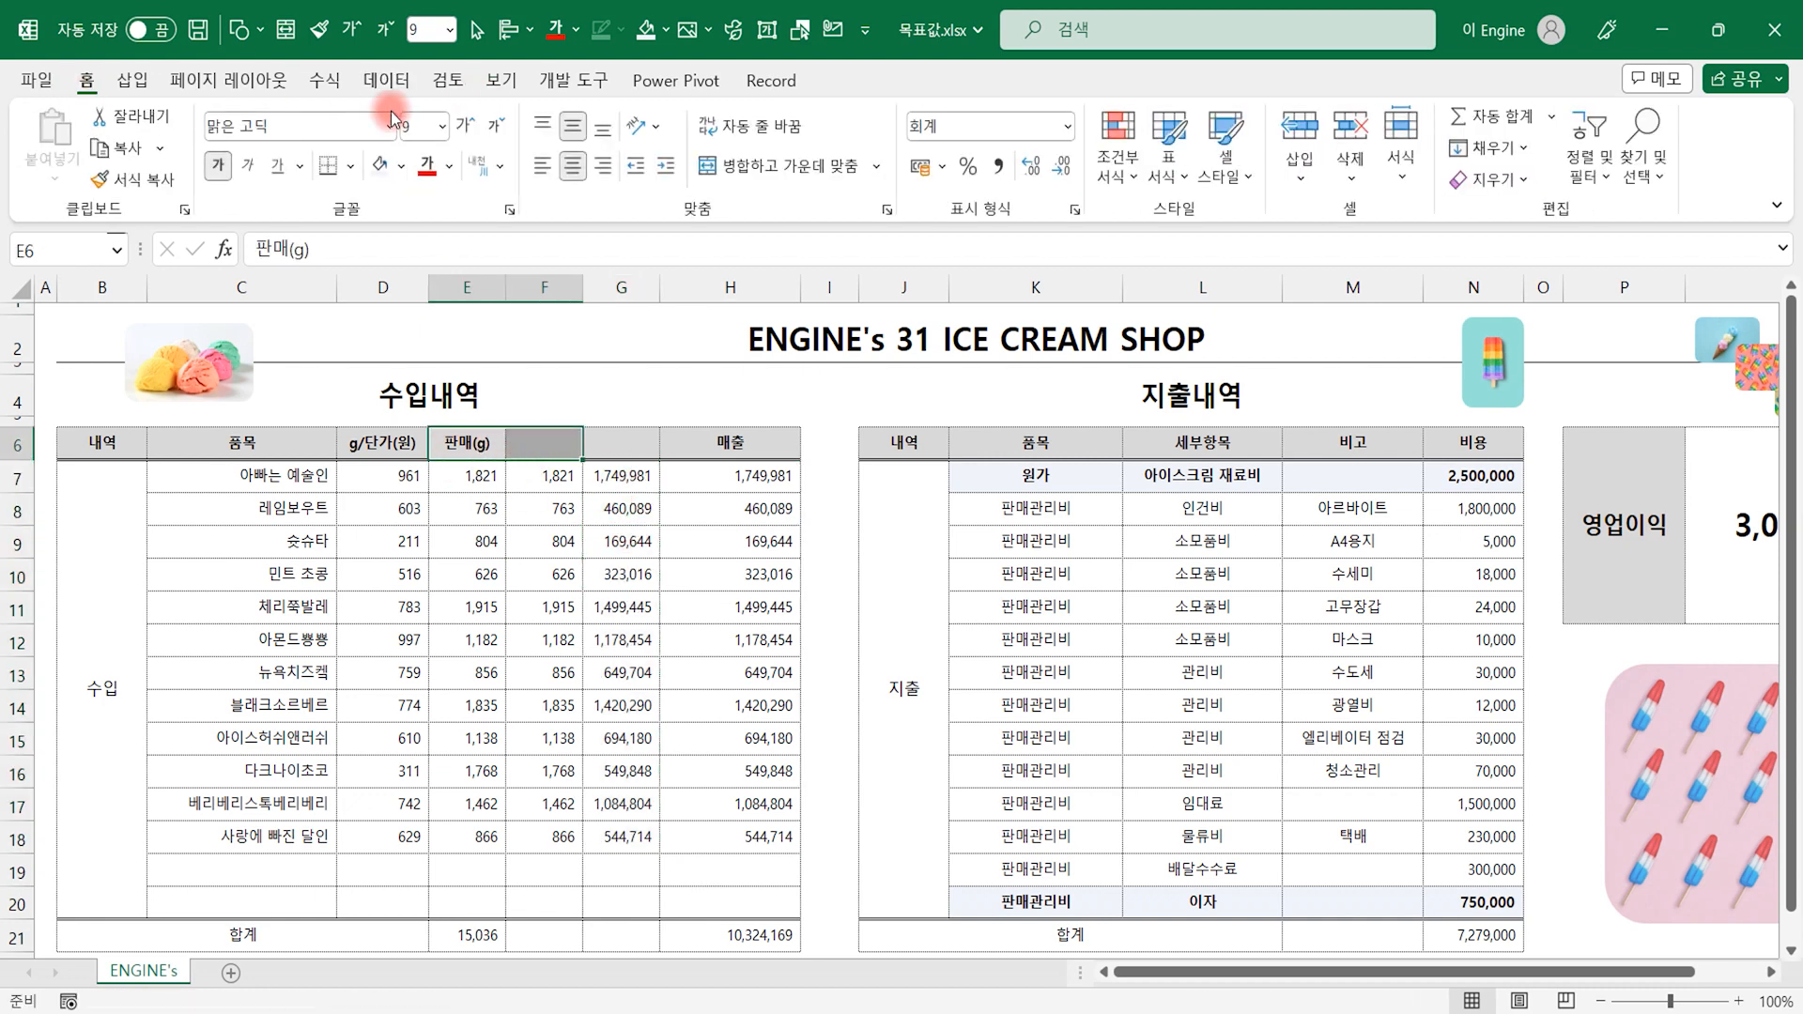
{"action": "left_click", "coordinate": [409, 166]}
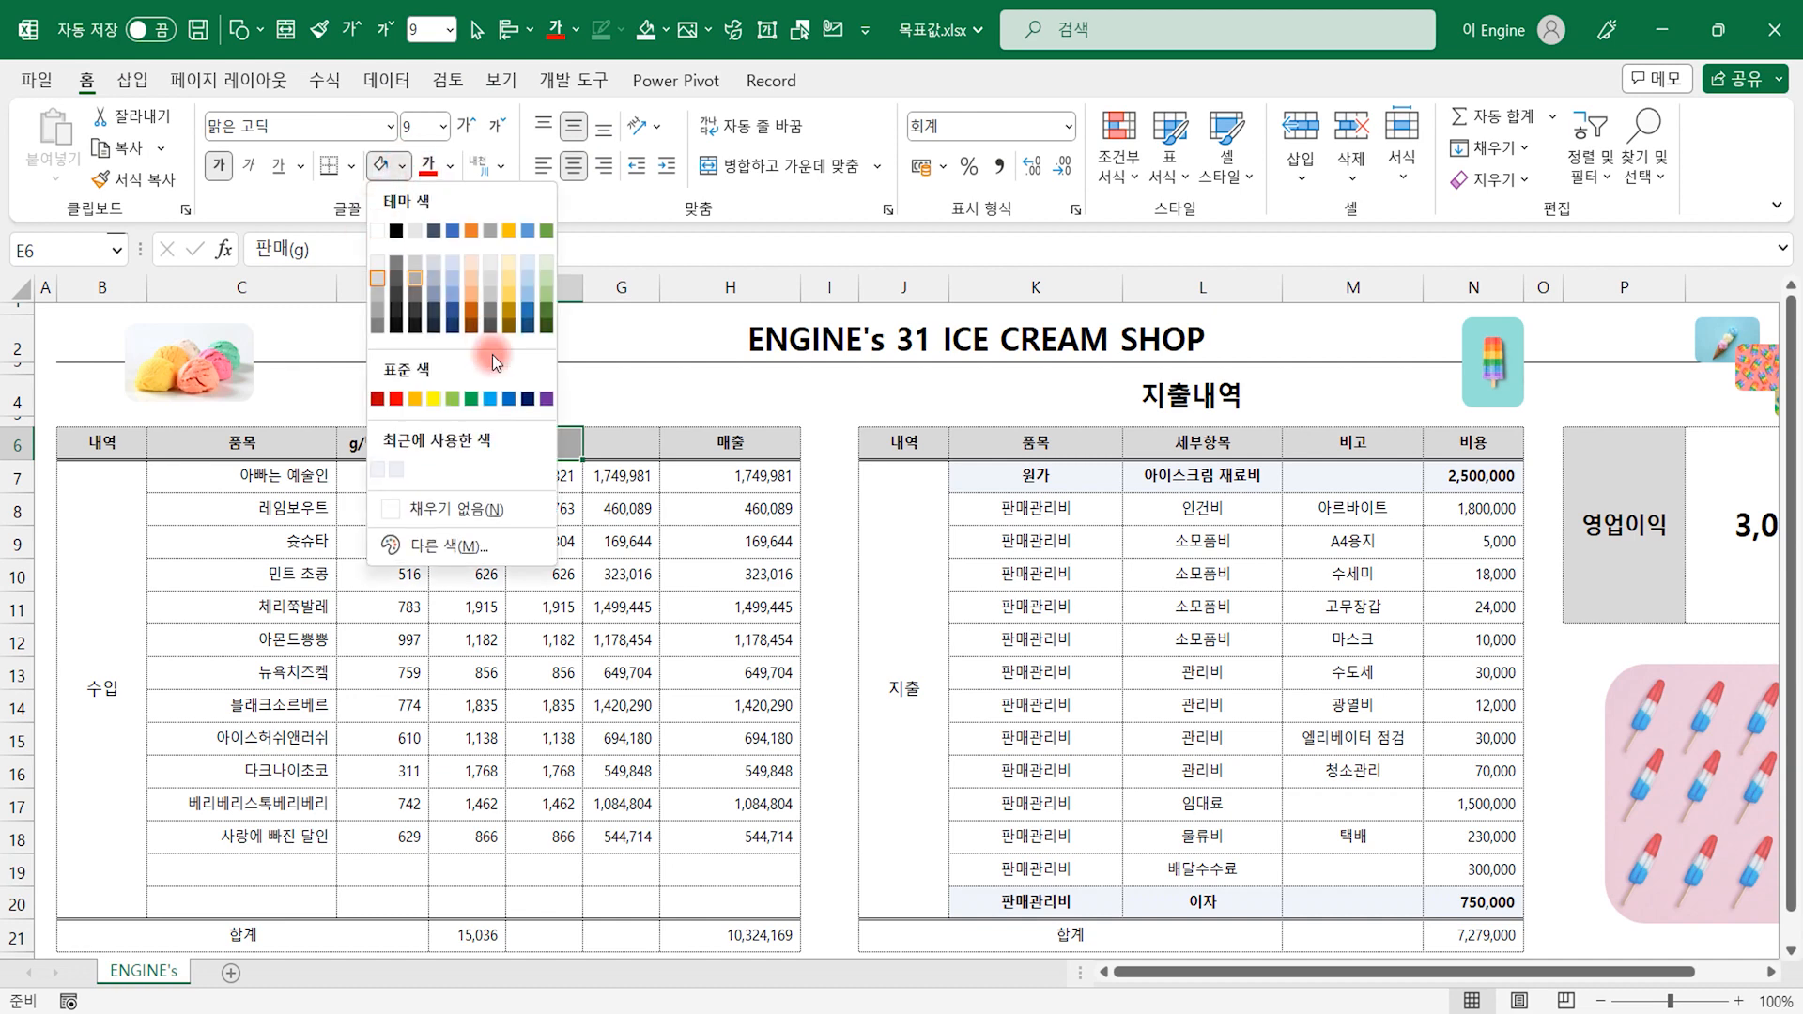
{"action": "left_click", "coordinate": [437, 400]}
- Fill the 매출 header and the blank header before it (G6:H6) with light orange
{"action": "left_click_drag", "start_coordinate": [611, 435], "coordinate": [743, 437]}
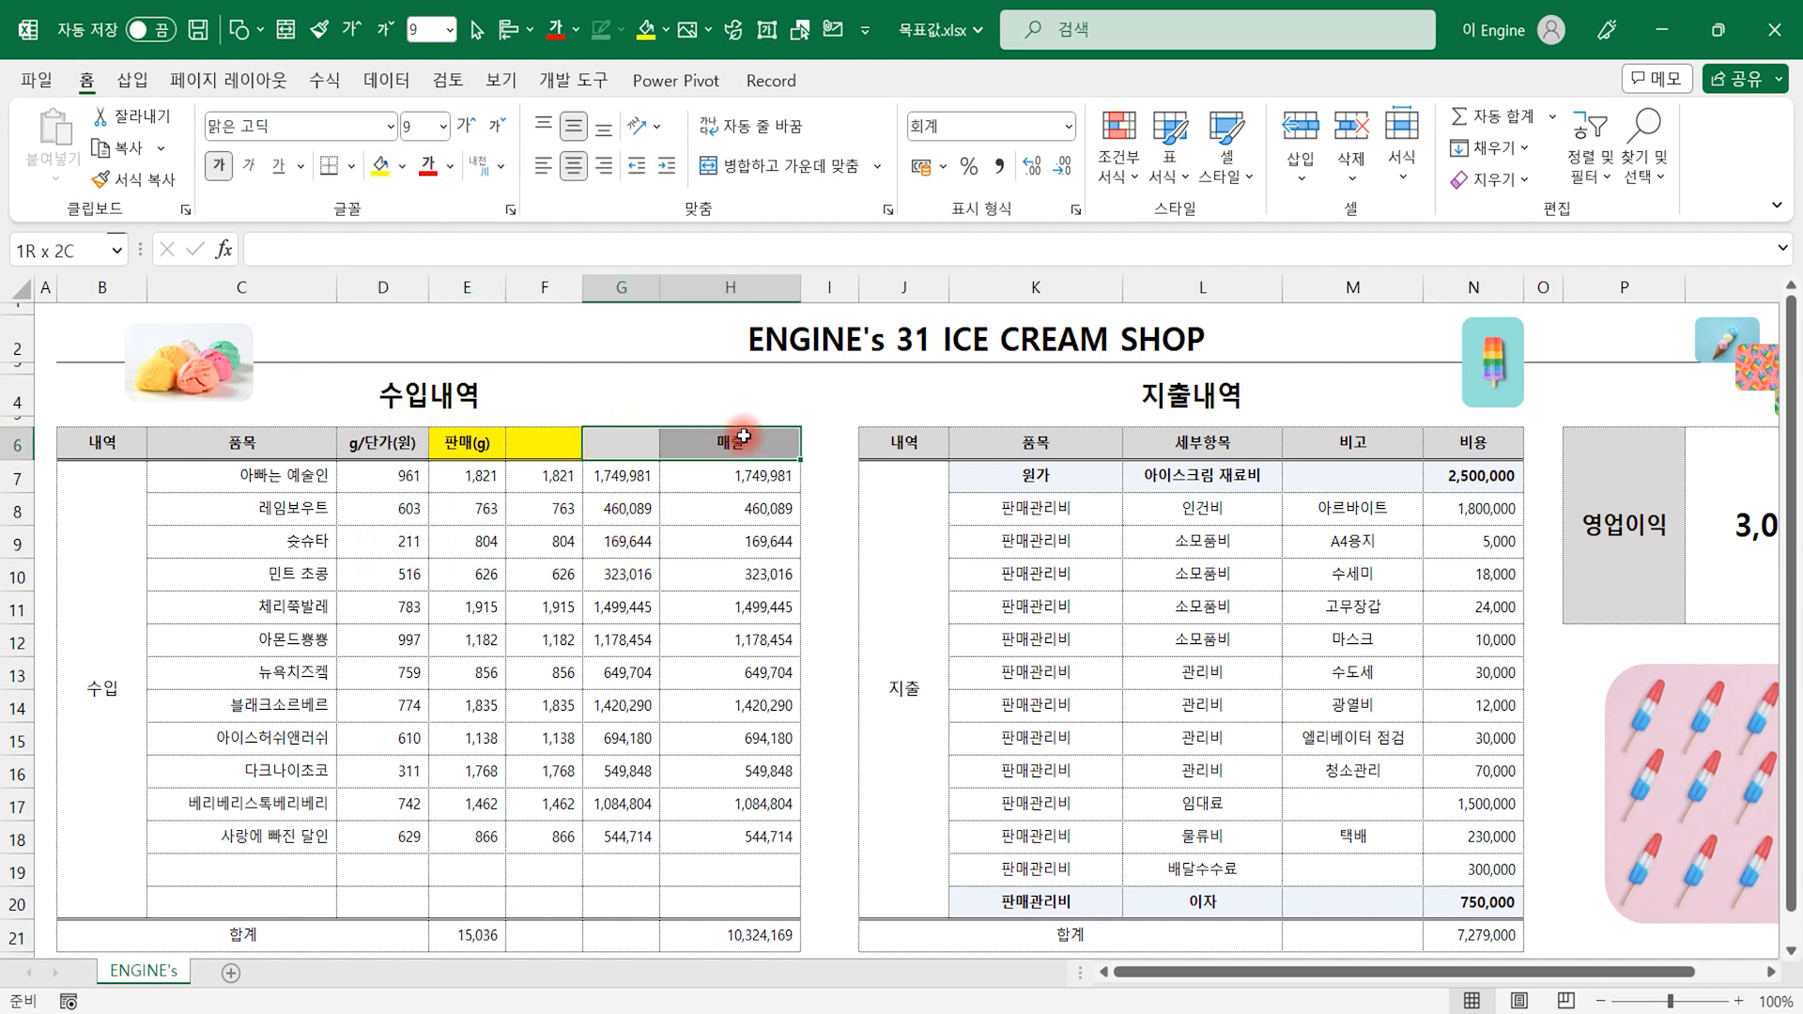
{"action": "left_click", "coordinate": [402, 167]}
{"action": "left_click", "coordinate": [471, 264]}
{"action": "left_click", "coordinate": [627, 541]}
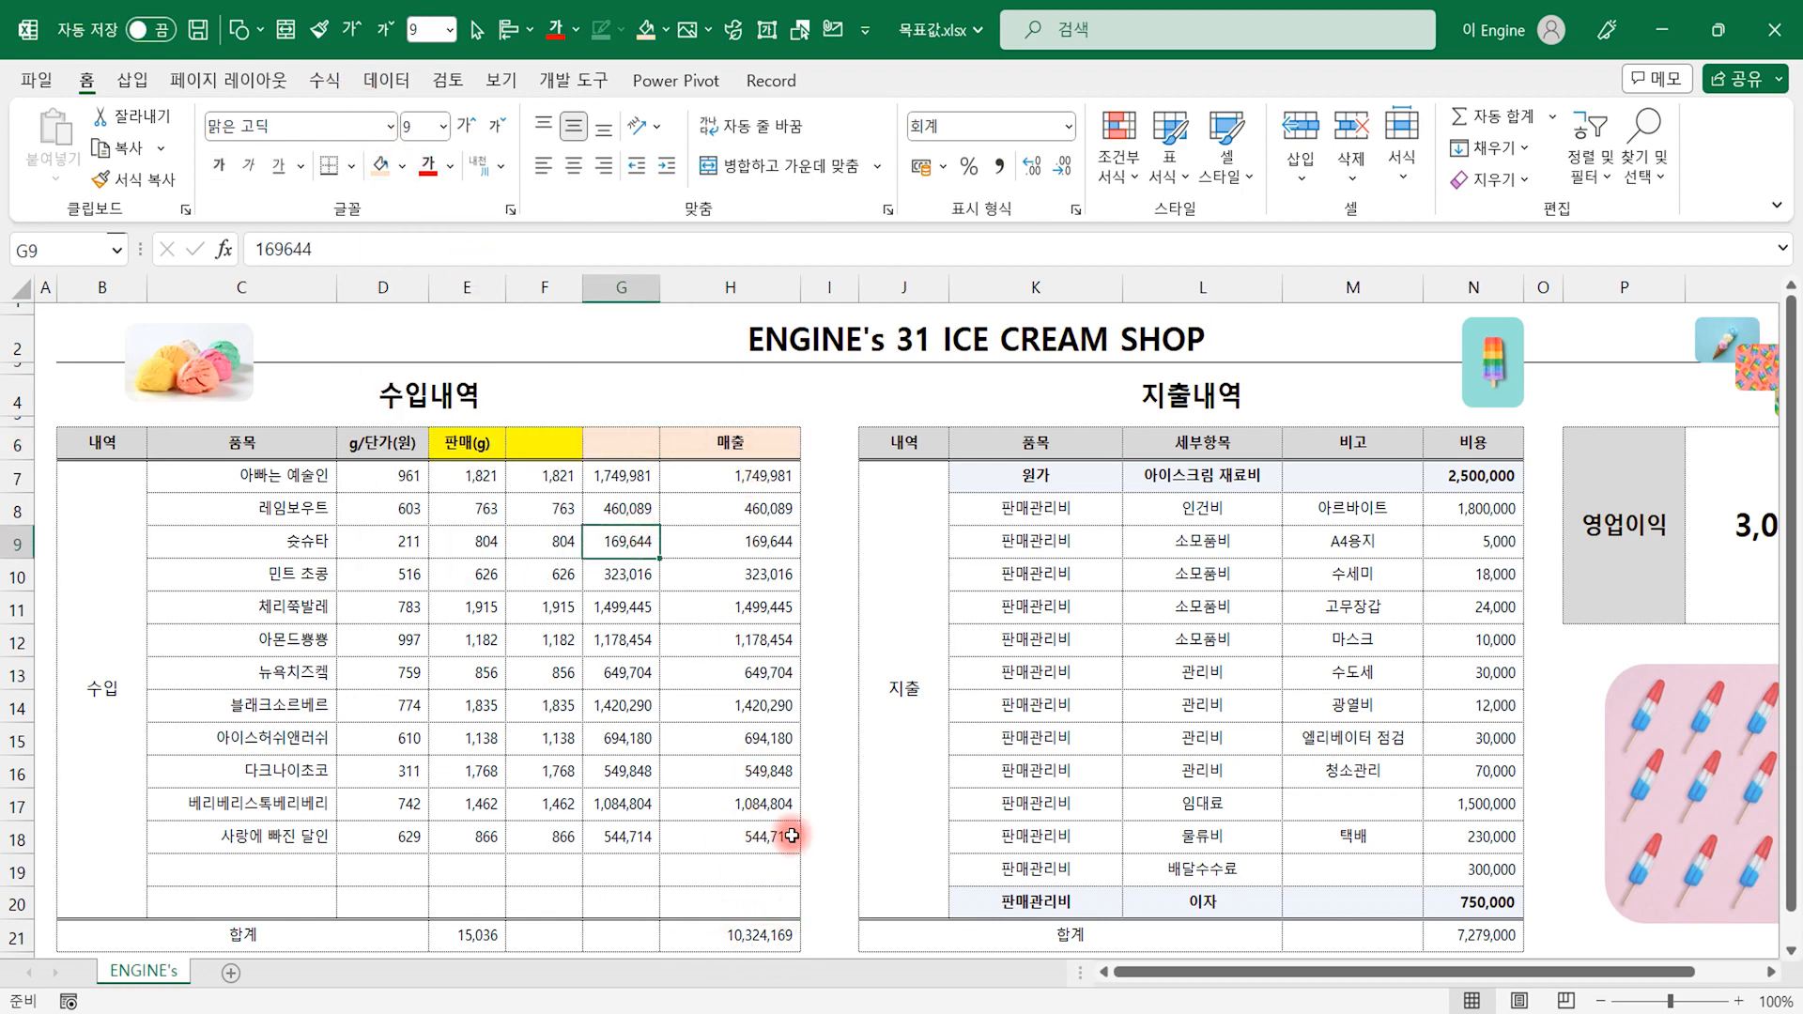
{"action": "left_click_drag", "start_coordinate": [756, 474], "coordinate": [749, 835]}
{"action": "left_click", "coordinate": [744, 667]}
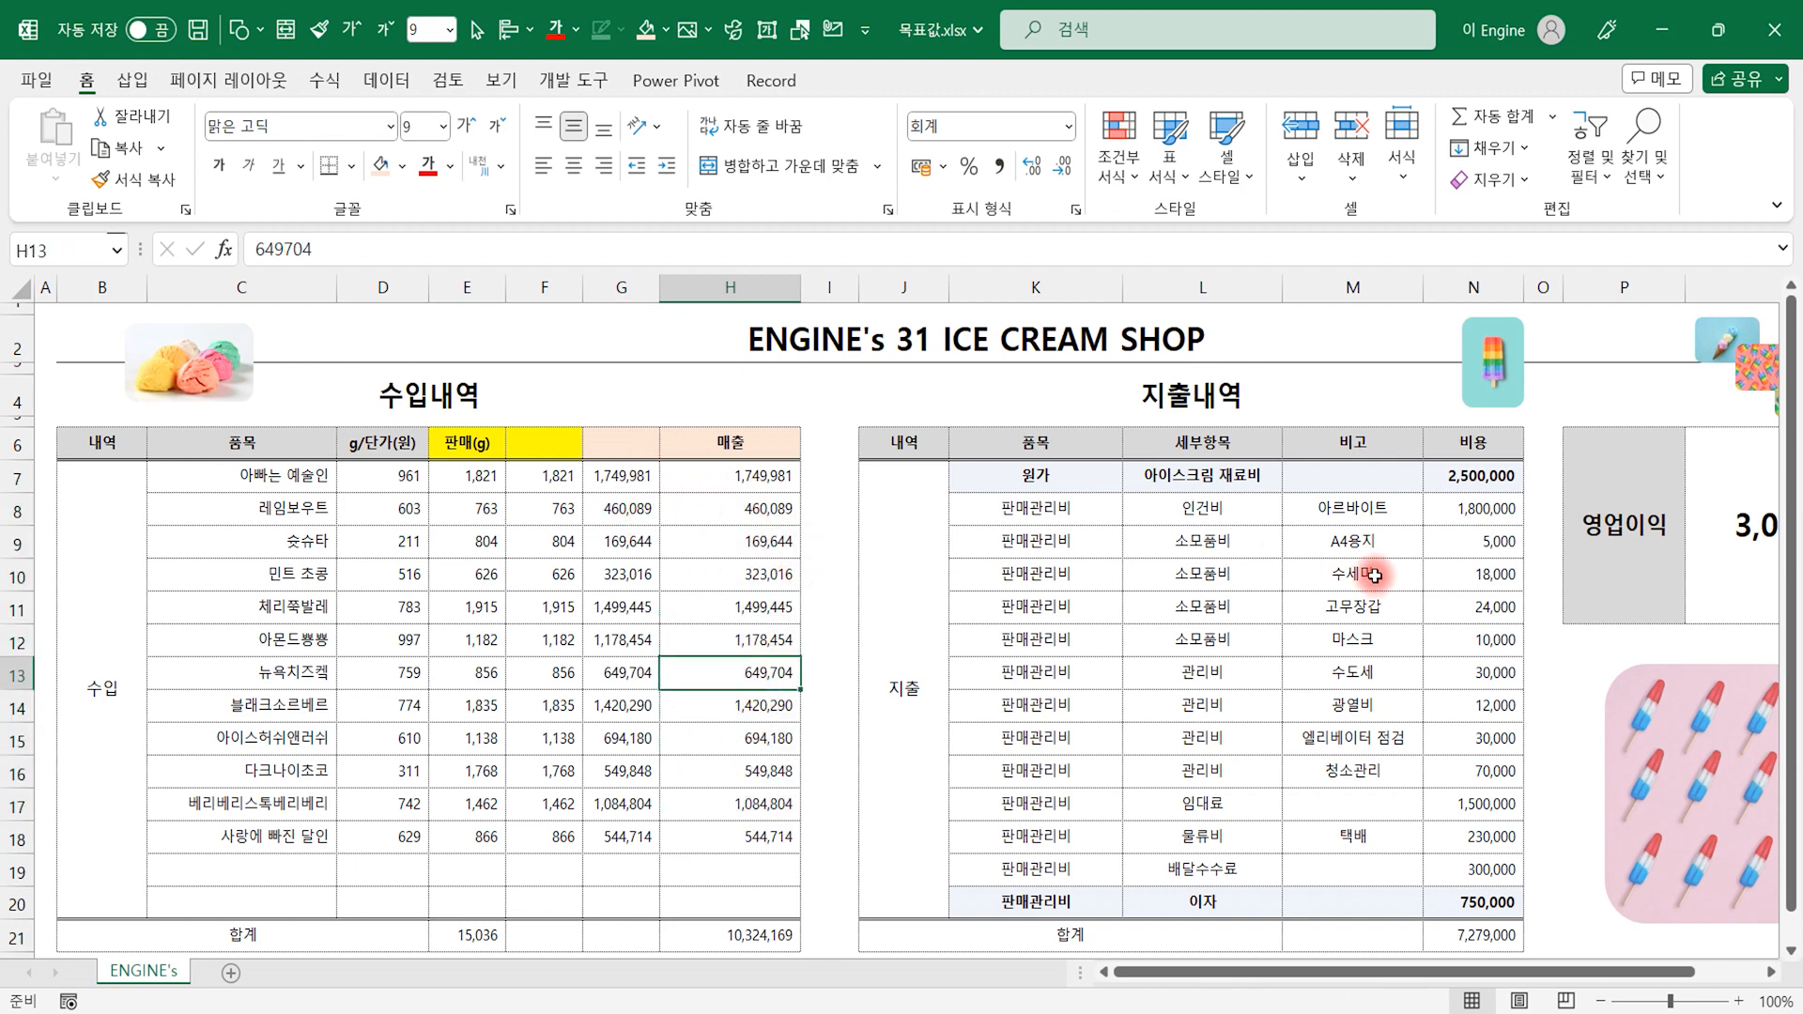
- Narrow the blank spacer column I between the 수입내역 and 지출내역 tables
{"action": "left_click_drag", "start_coordinate": [857, 287], "coordinate": [815, 287]}
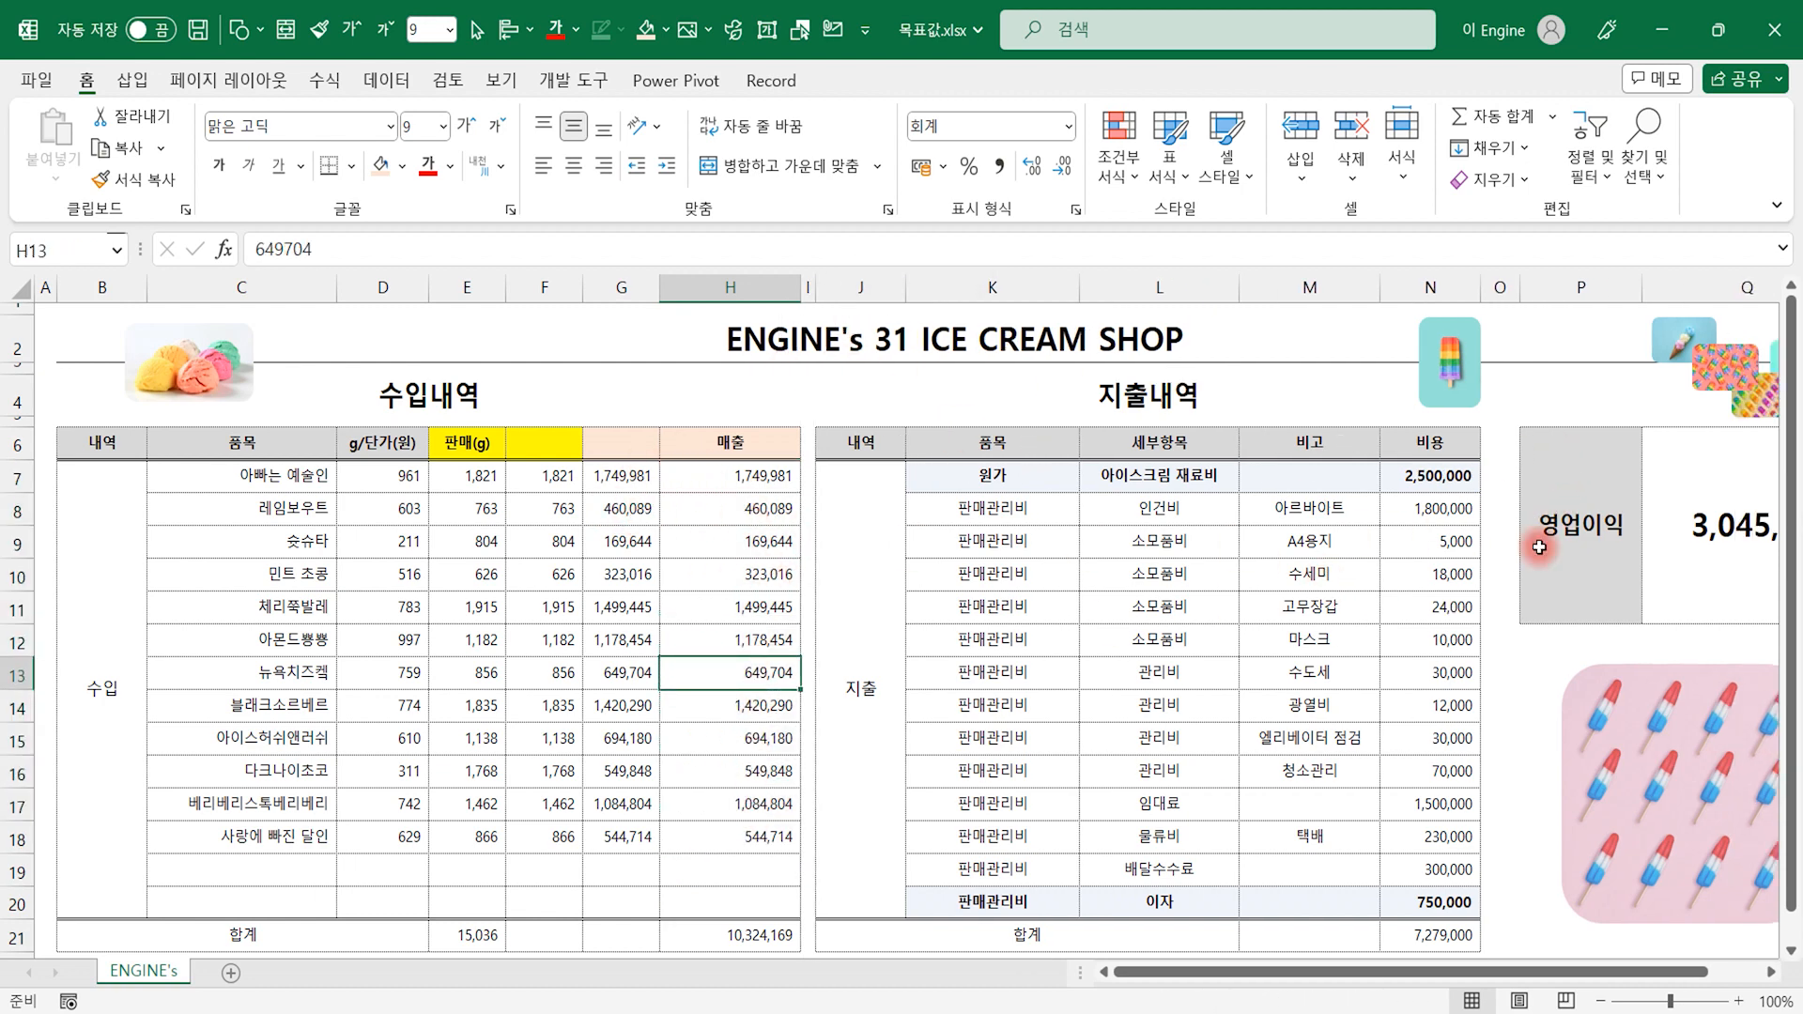
- Run Goal Seek on the 영업이익 cell Q6 for 5000000 with the 아이스허쉬앤러쉬 매출 cell H15 as the changing cell, and accept the solution
{"action": "scroll", "coordinate": [1188, 733], "scroll_direction": "down", "scroll_amount": 1}
{"action": "left_click", "coordinate": [1522, 502]}
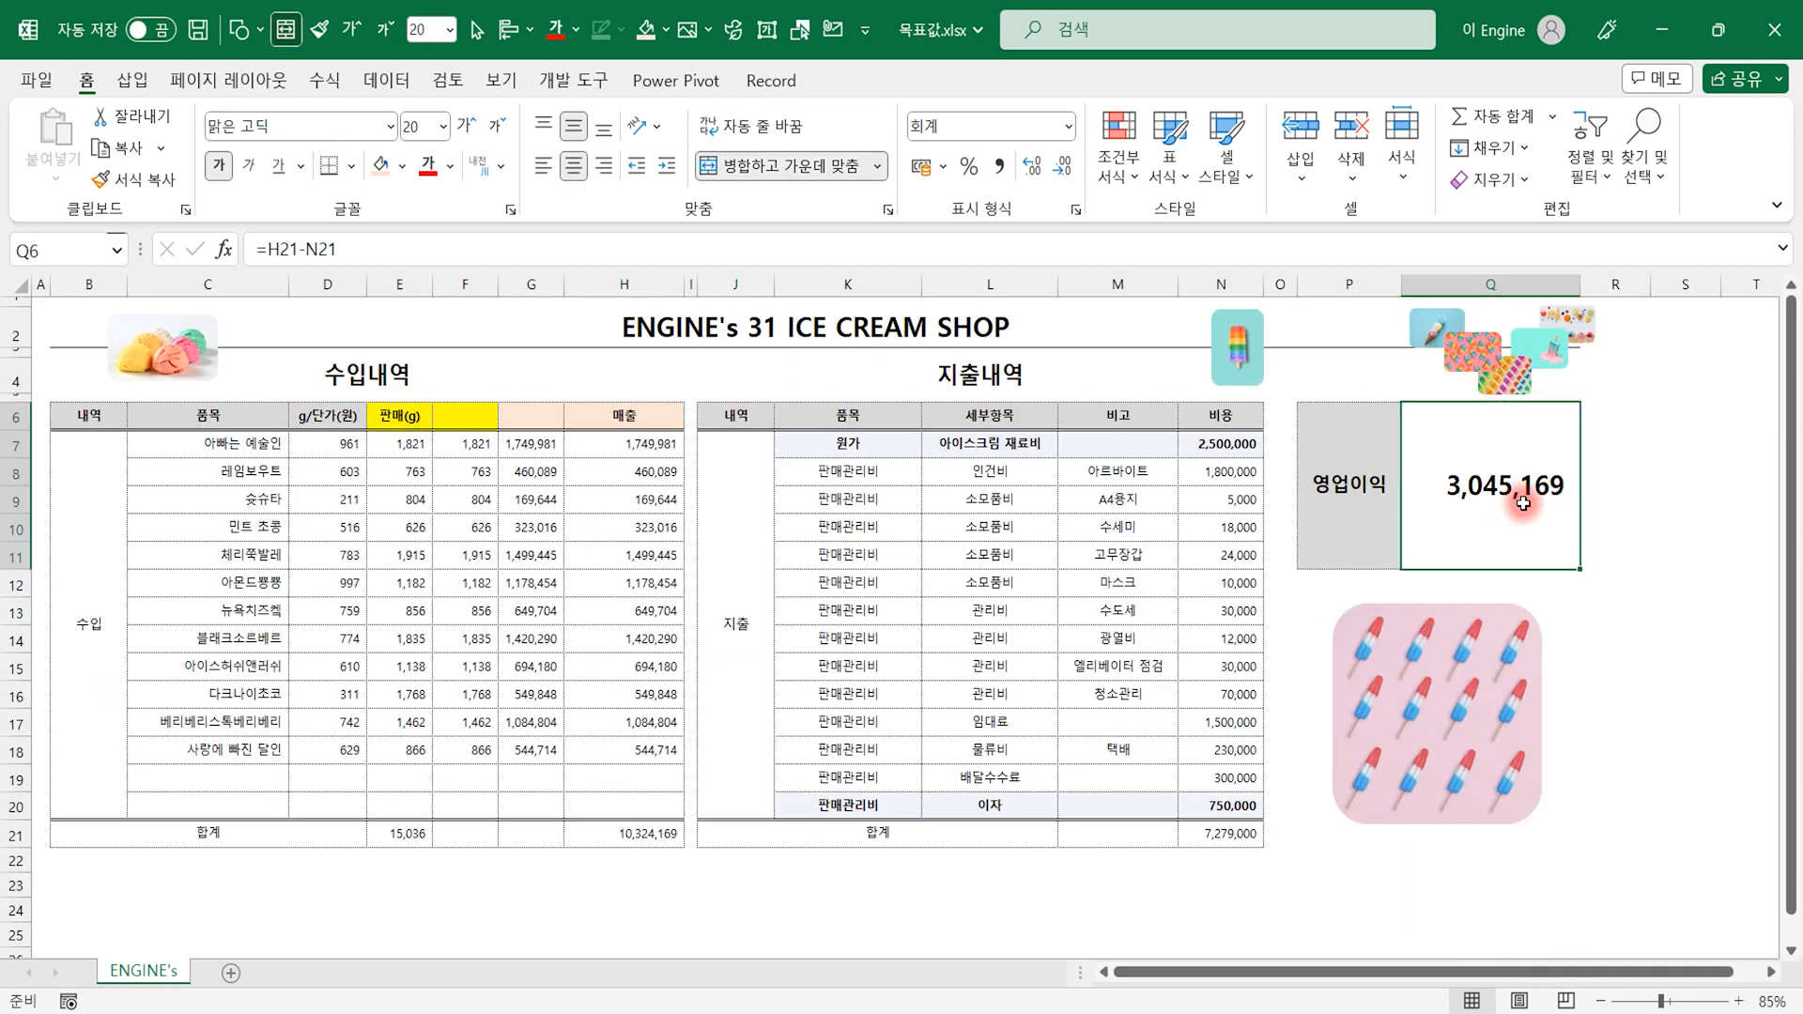
{"action": "left_click", "coordinate": [375, 87]}
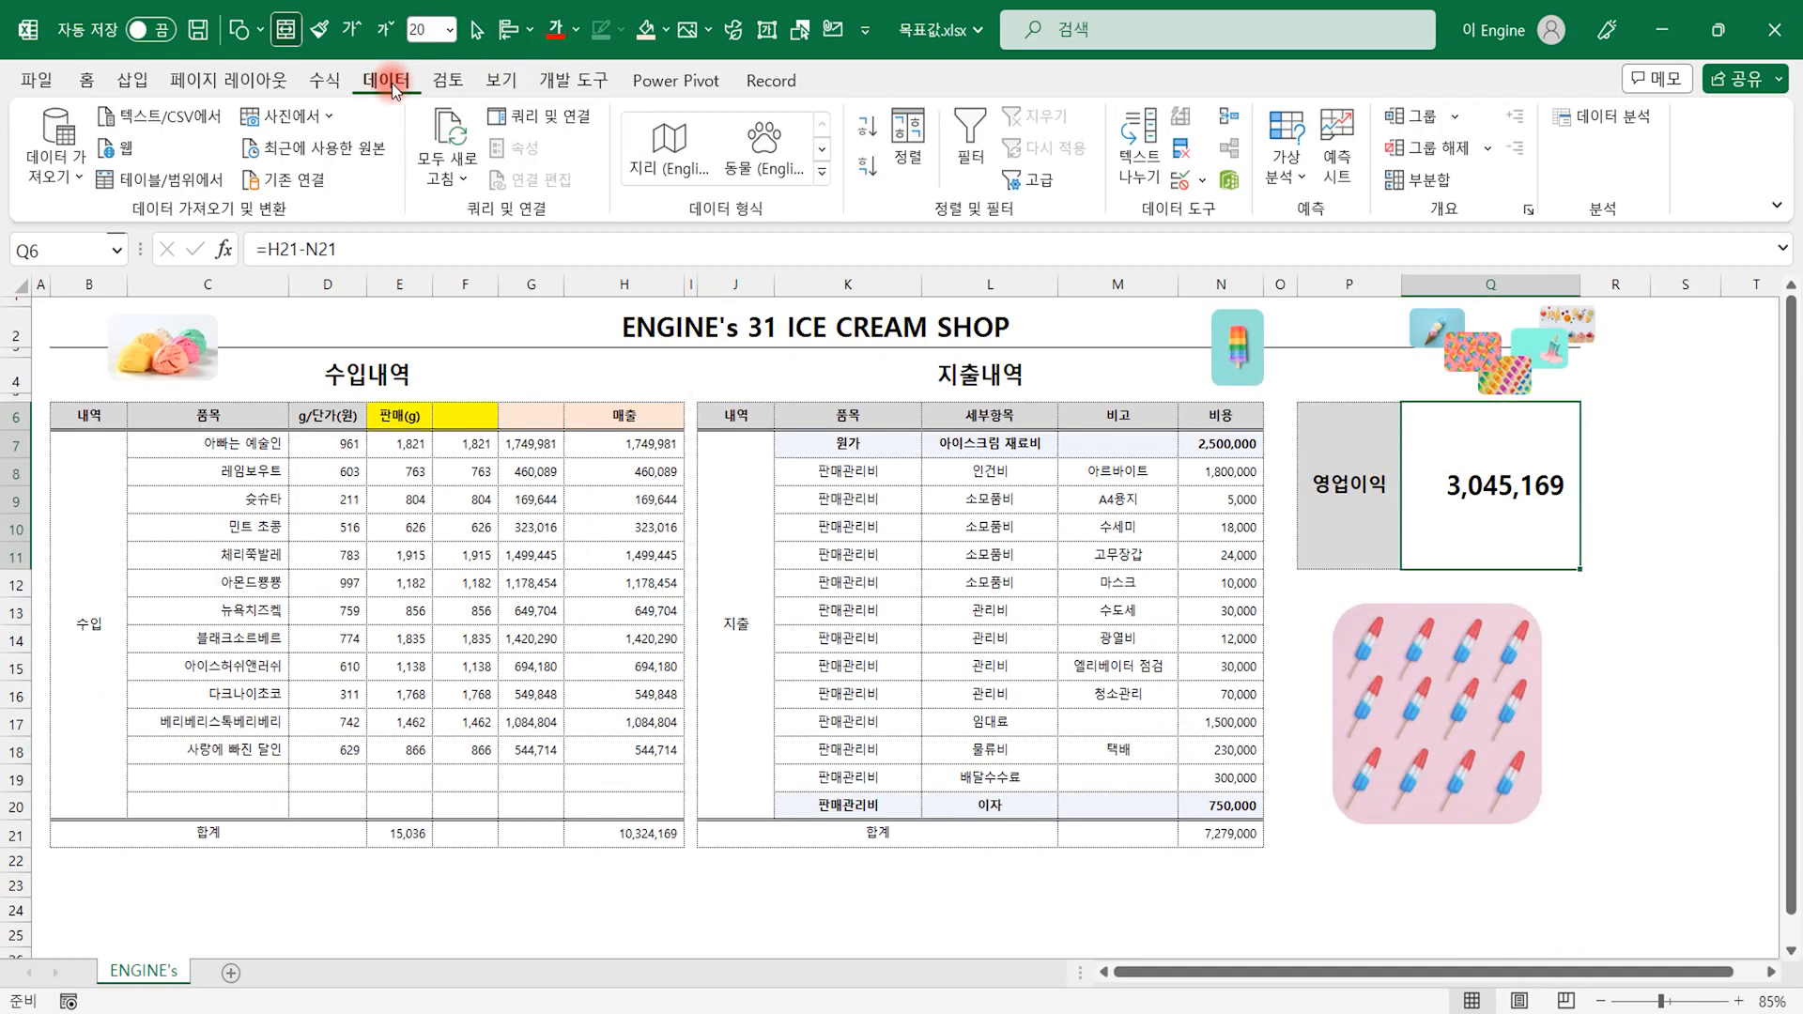
{"action": "left_click", "coordinate": [1294, 169]}
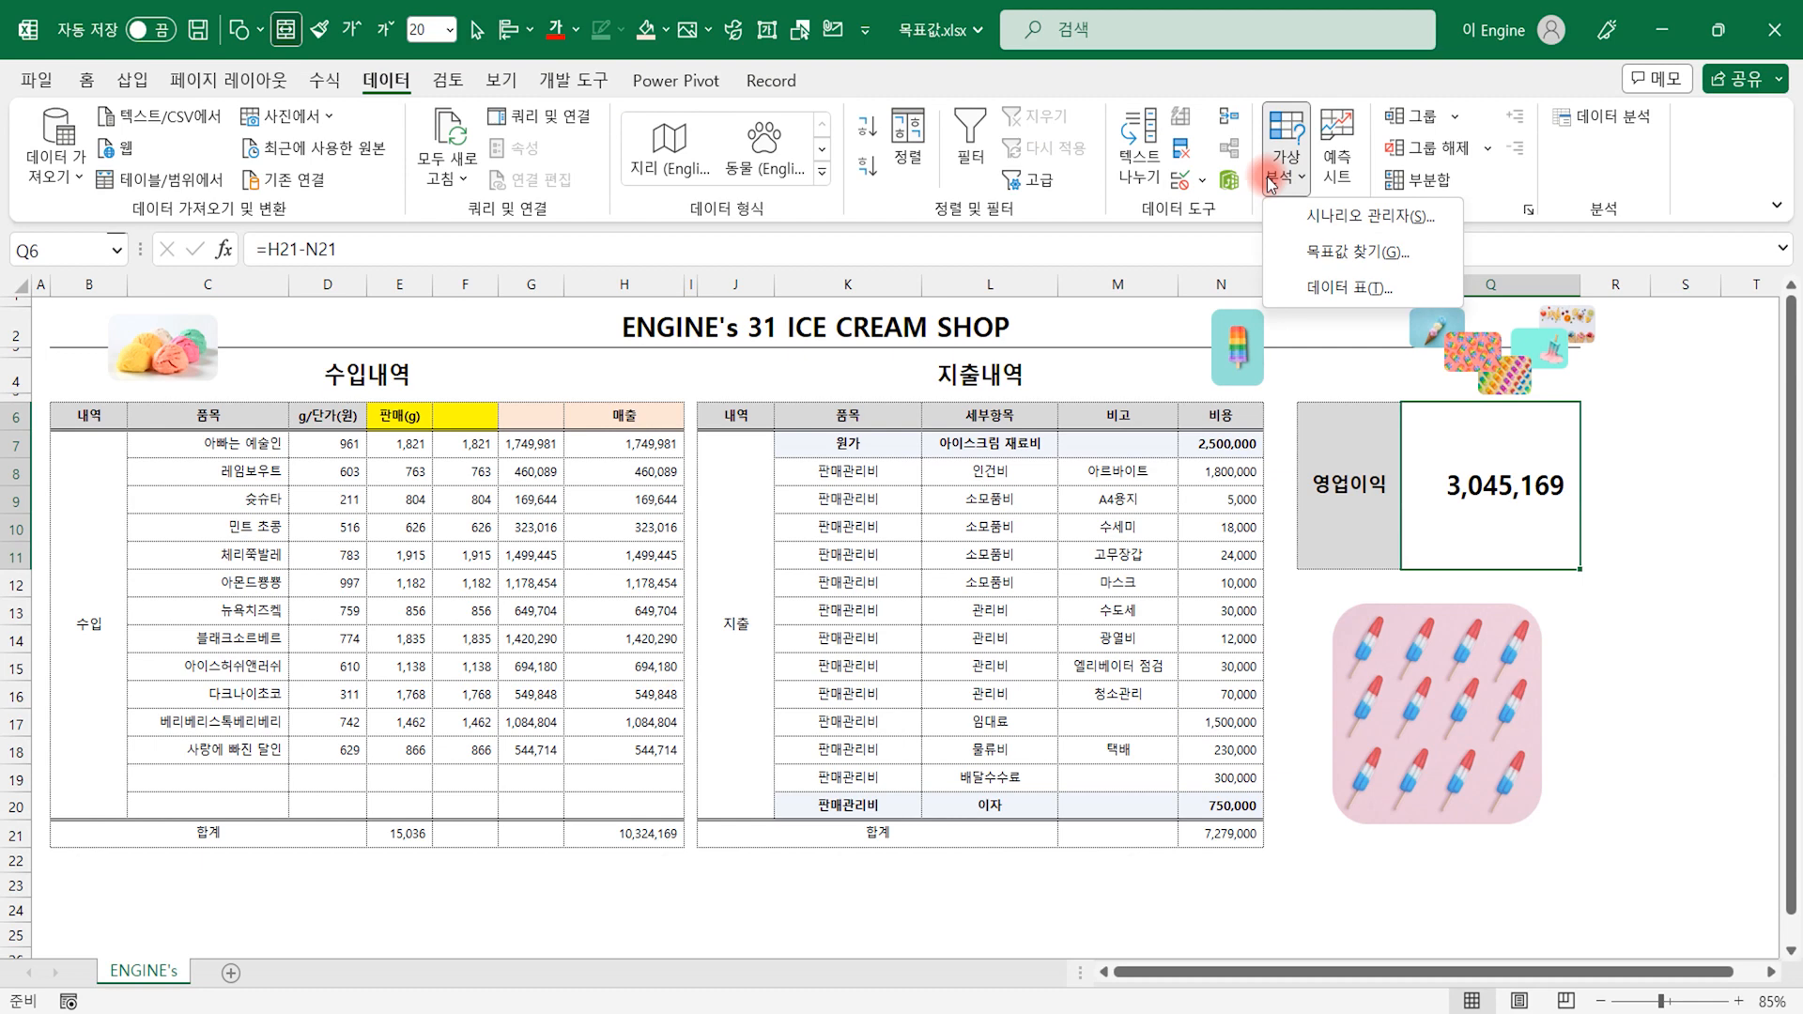
{"action": "left_click", "coordinate": [1345, 249]}
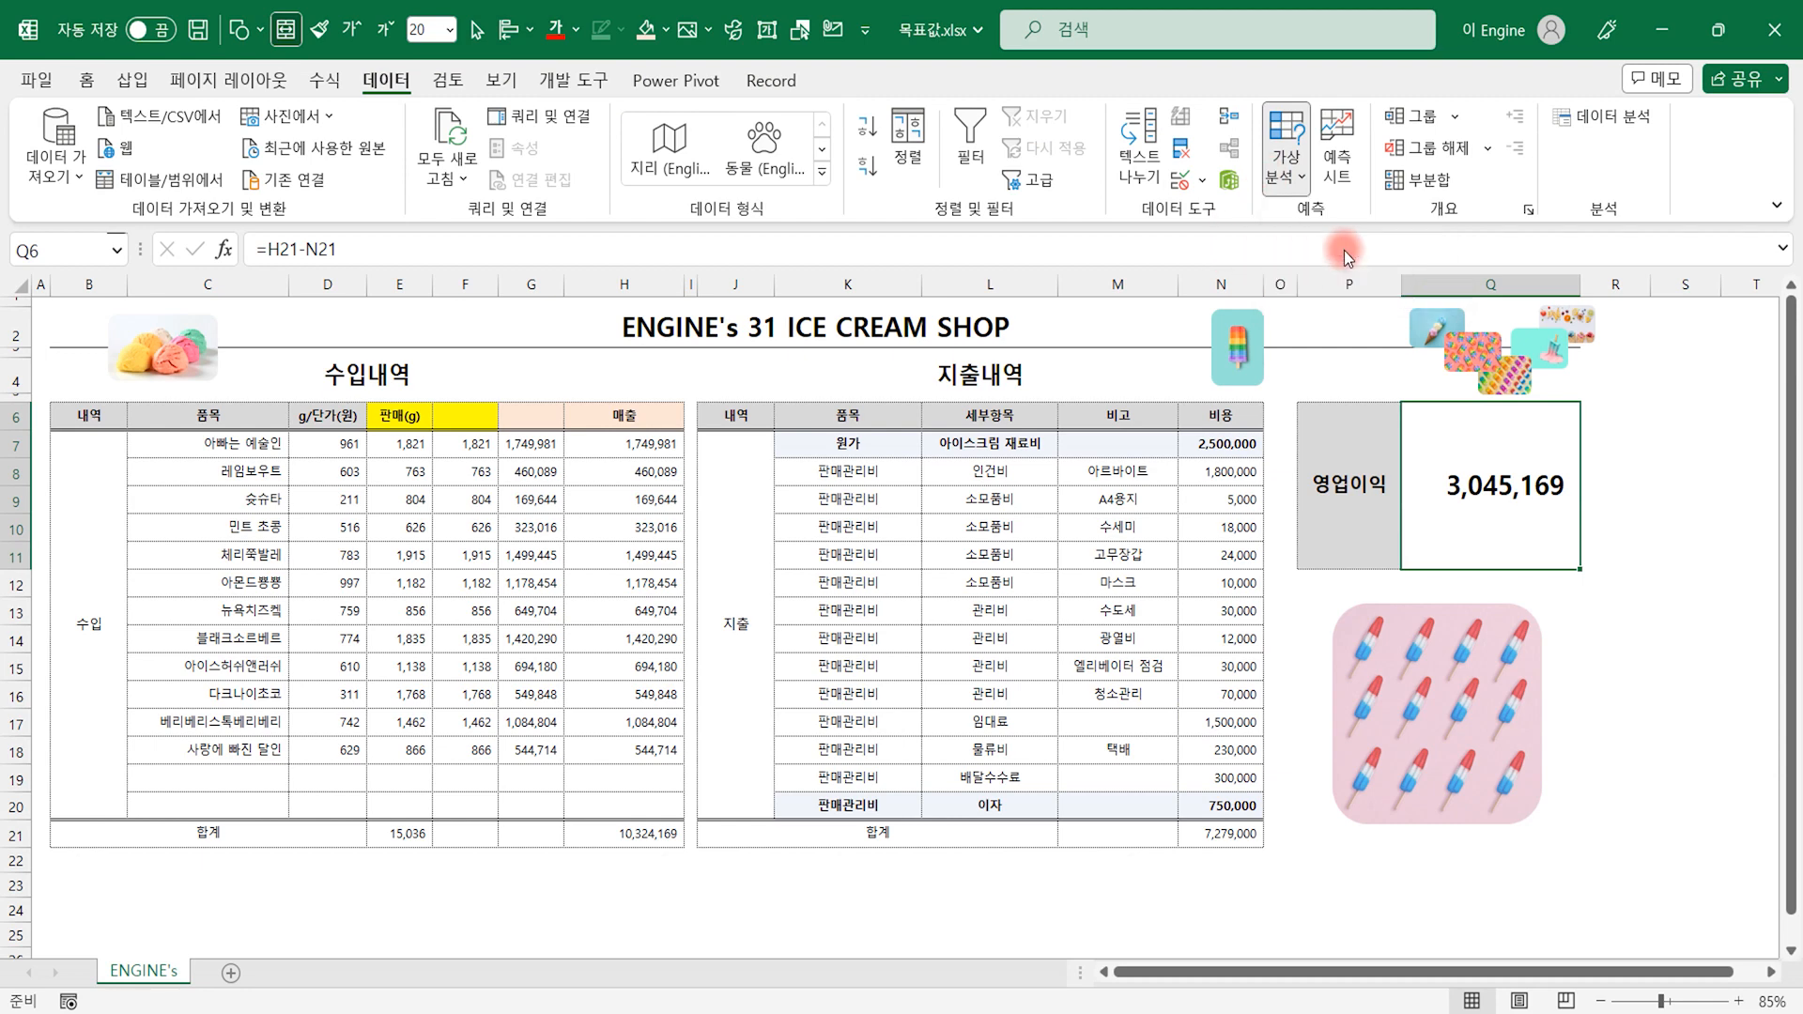
{"action": "left_click", "coordinate": [1507, 474]}
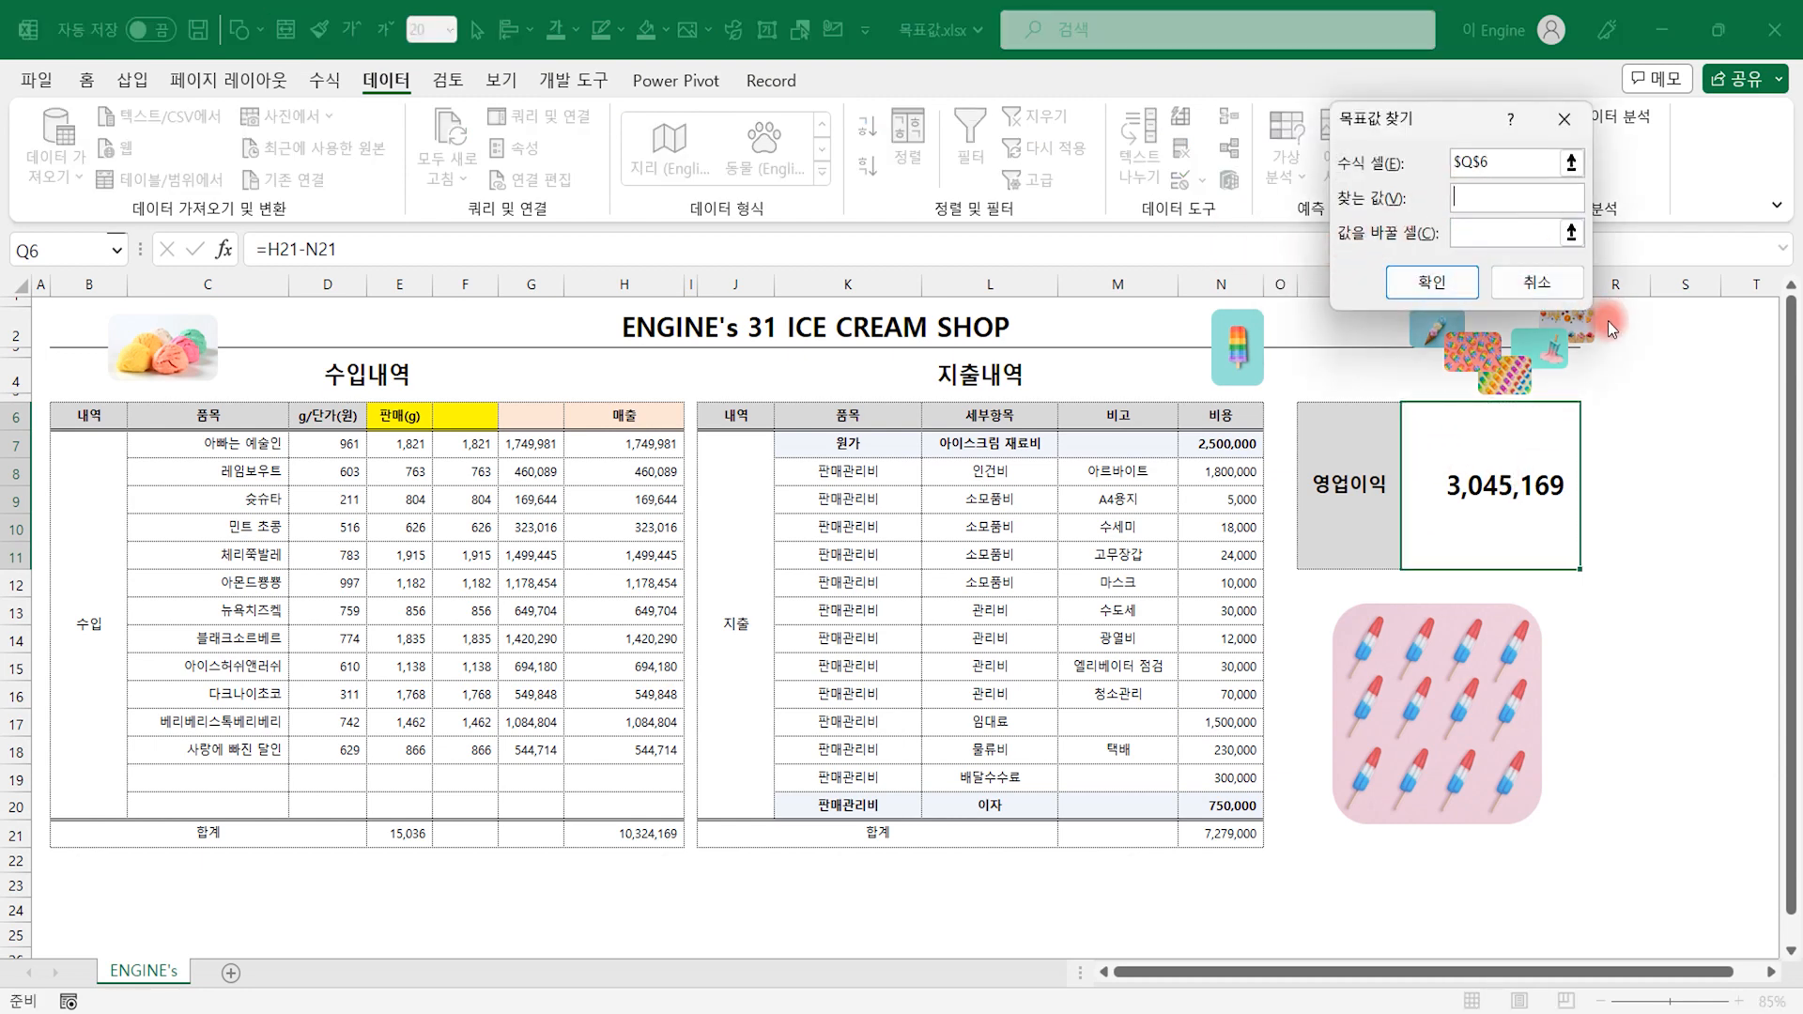
{"action": "type", "text": "5000000"}
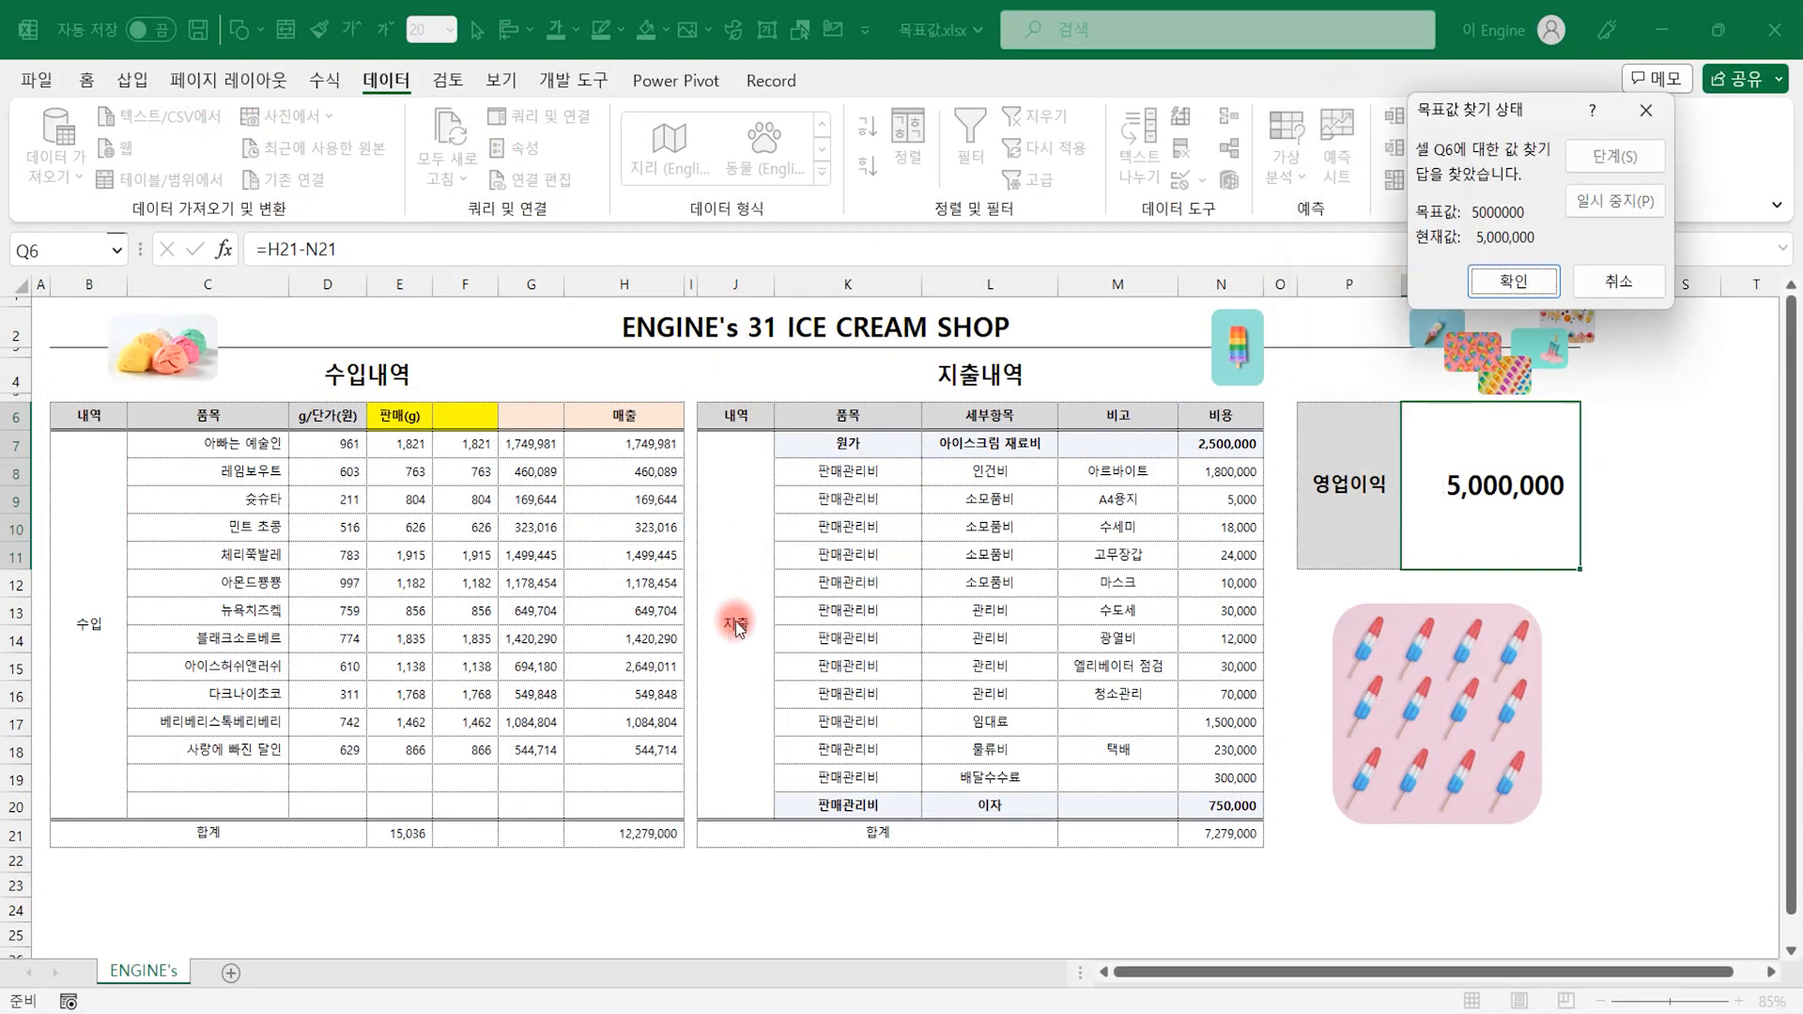
{"action": "left_click", "coordinate": [1503, 282]}
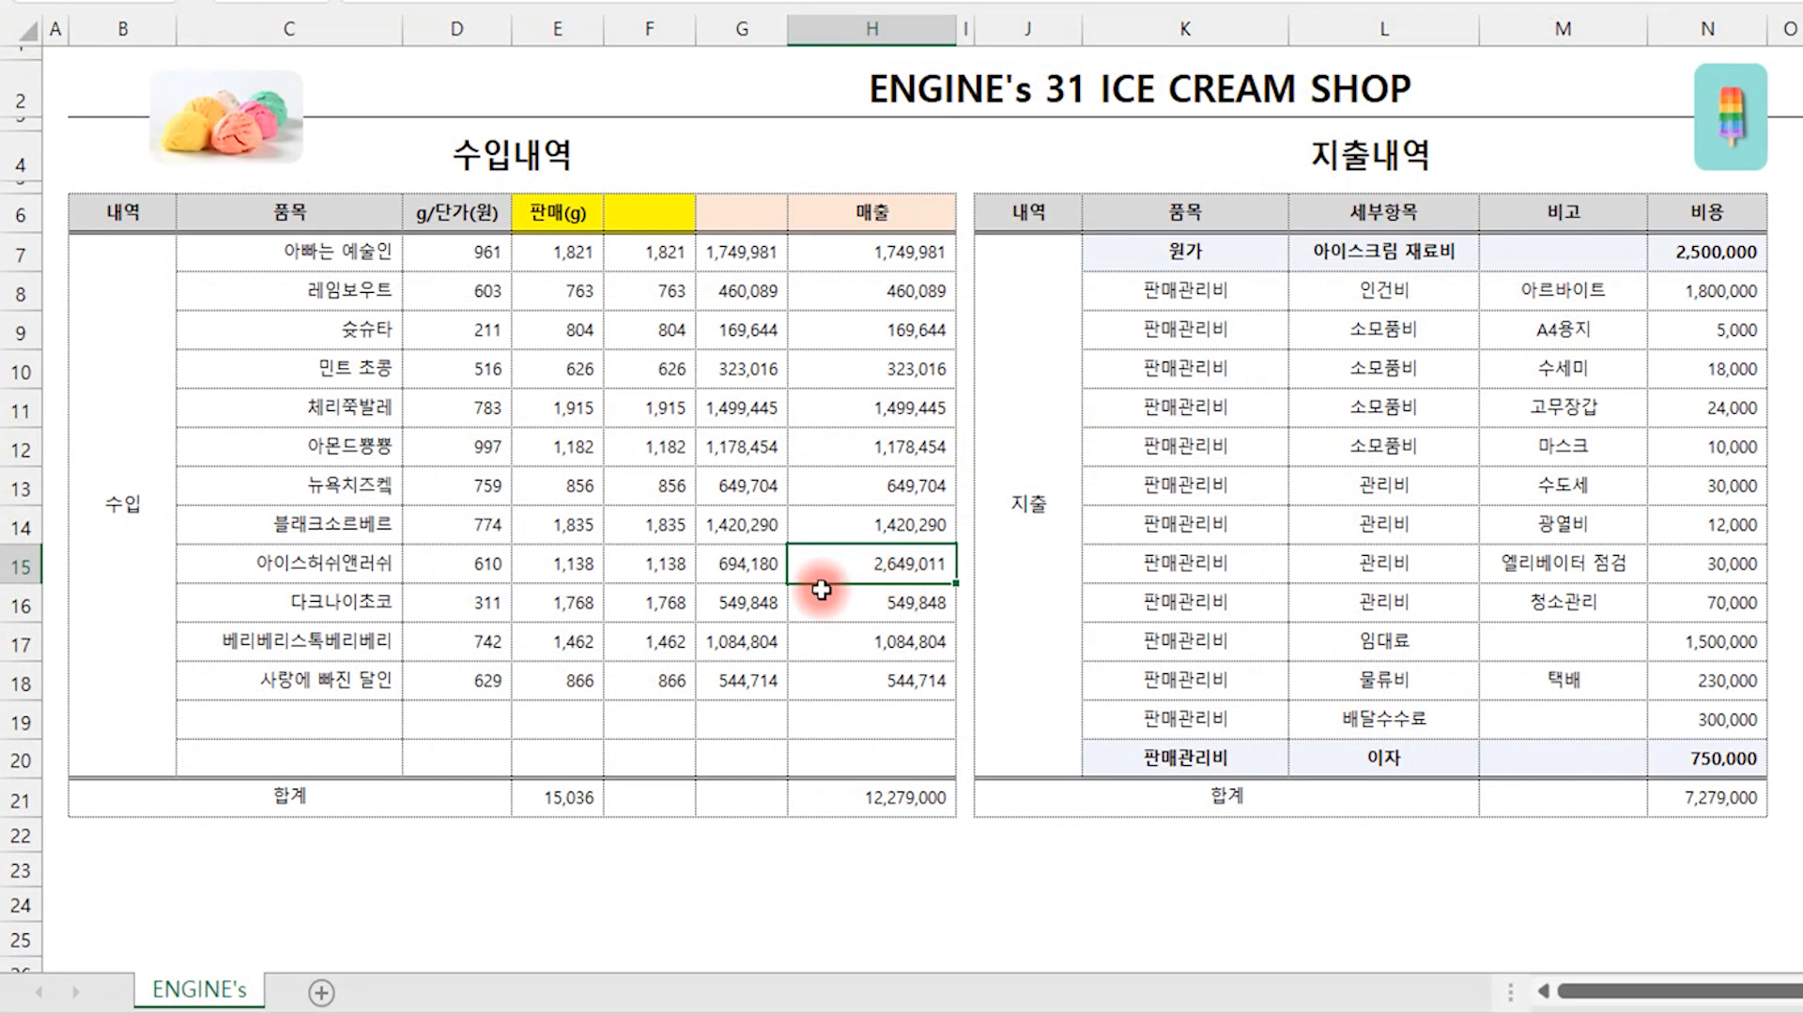
- Compare the copied and solved 매출 values in the 아이스허쉬앤러쉬 row, G15 and H15
{"action": "left_click", "coordinate": [546, 665]}
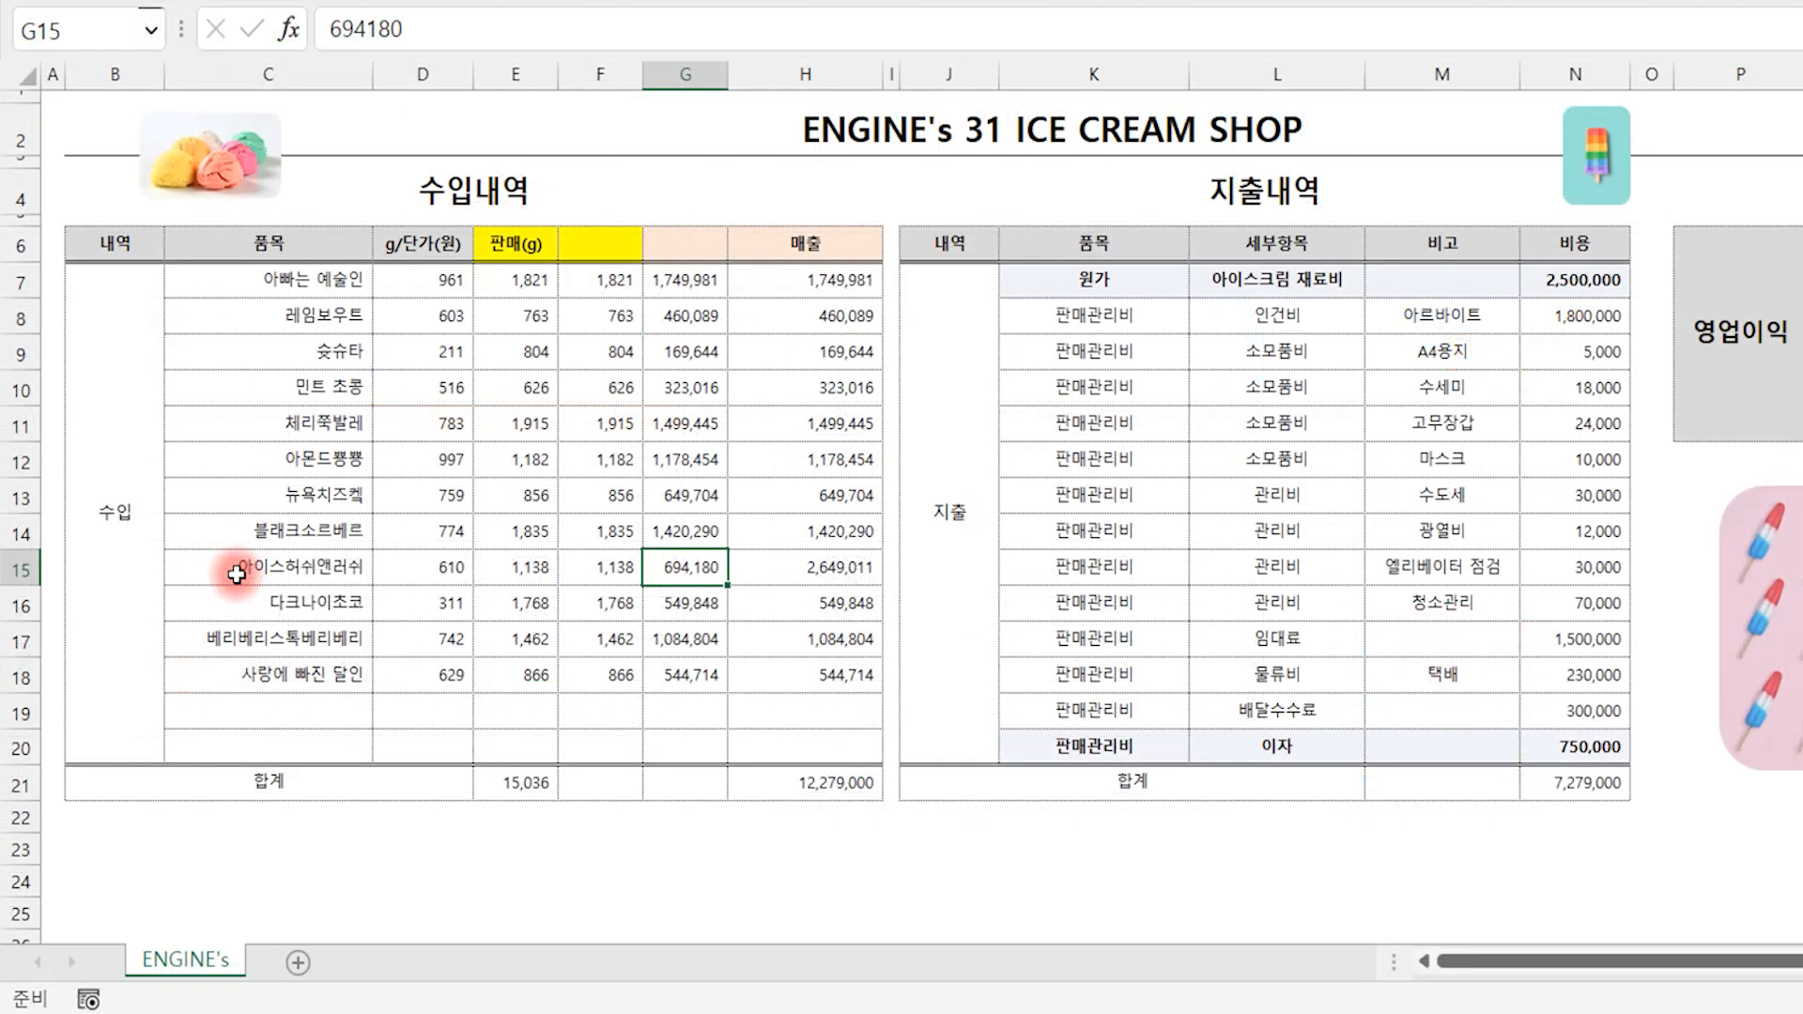
{"action": "left_click", "coordinate": [183, 672]}
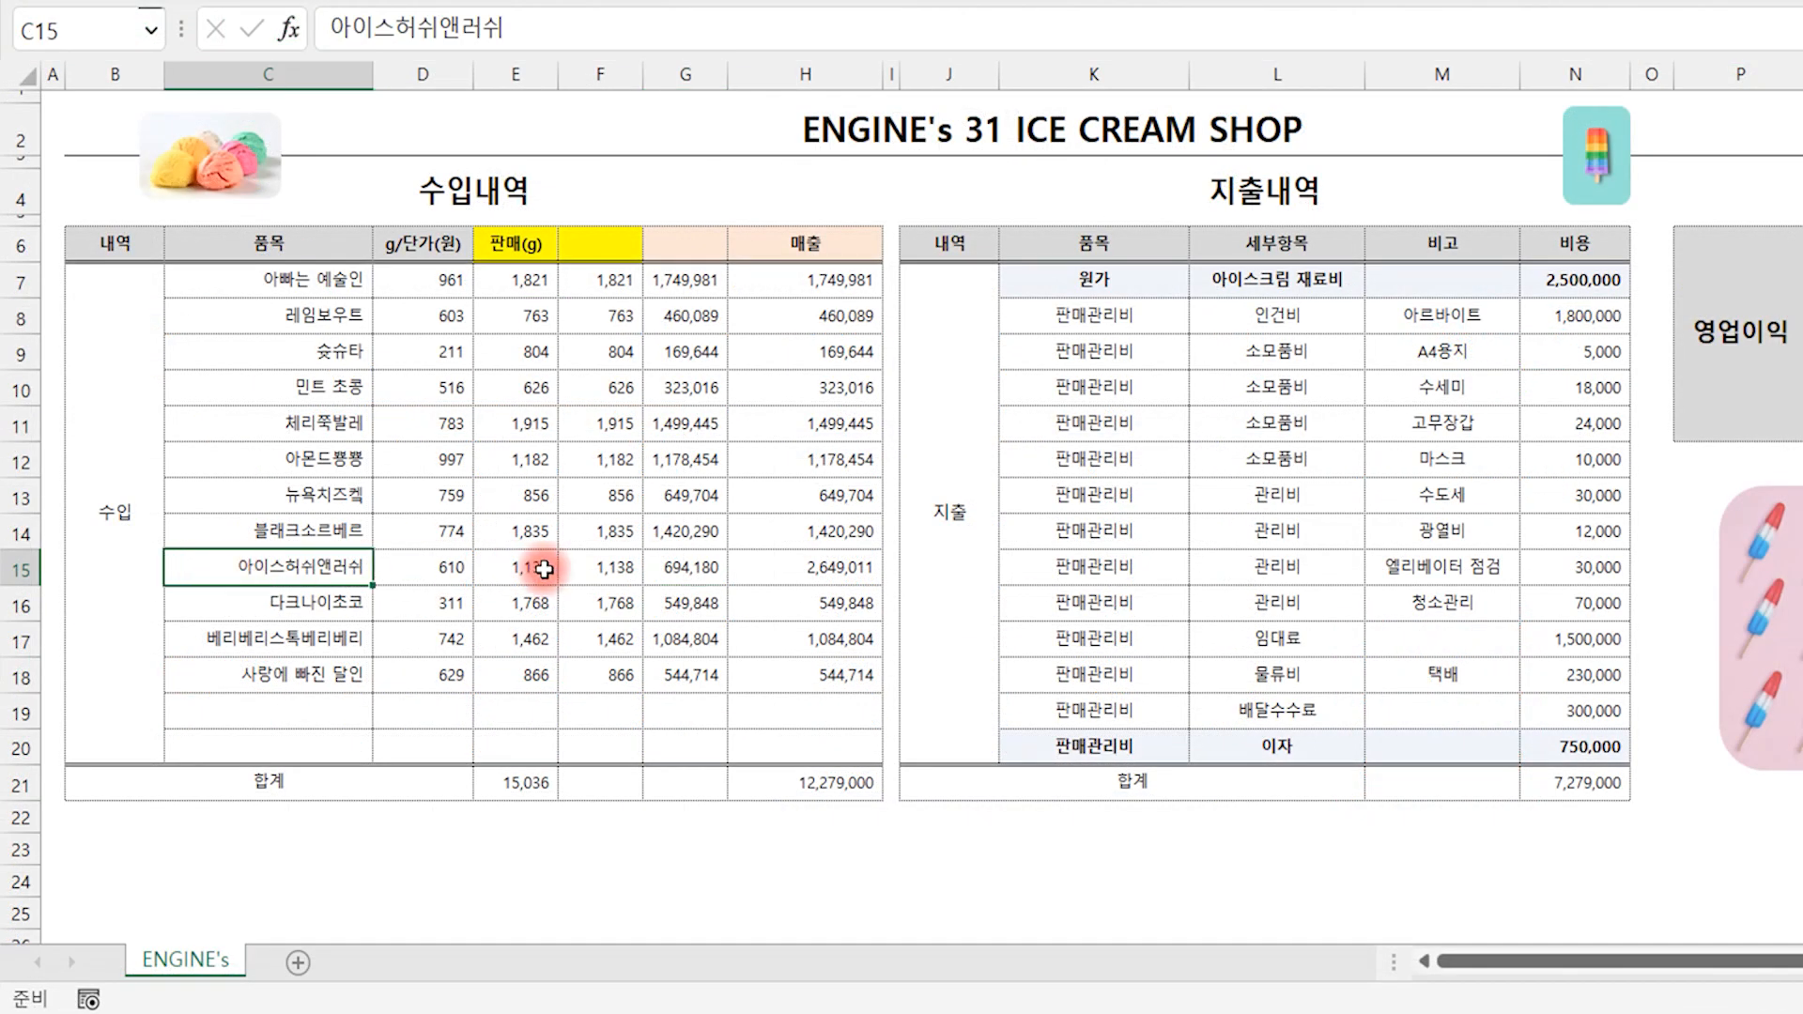
{"action": "left_click", "coordinate": [789, 567]}
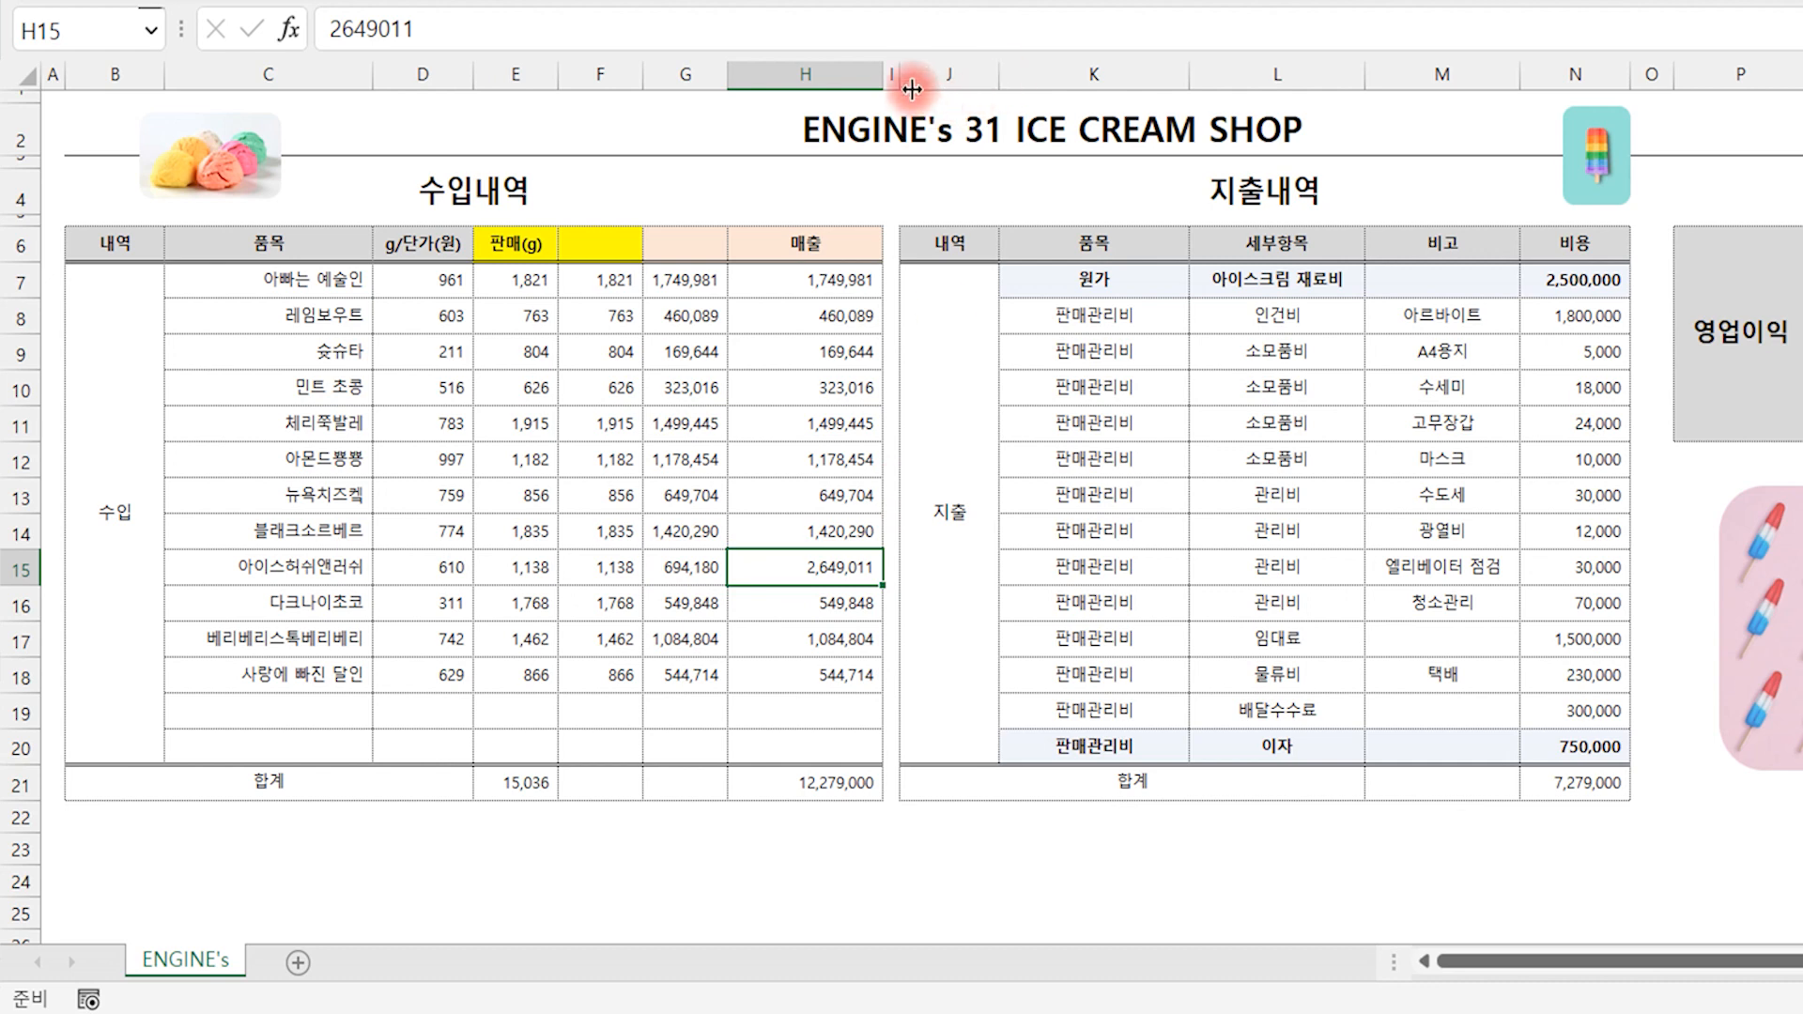
- Widen the blank column I and calculate the 아이스허쉬앤러쉬 매출 increase in I15 with =H15-G15
{"action": "left_click_drag", "start_coordinate": [901, 77], "coordinate": [1116, 77]}
{"action": "left_click", "coordinate": [934, 575]}
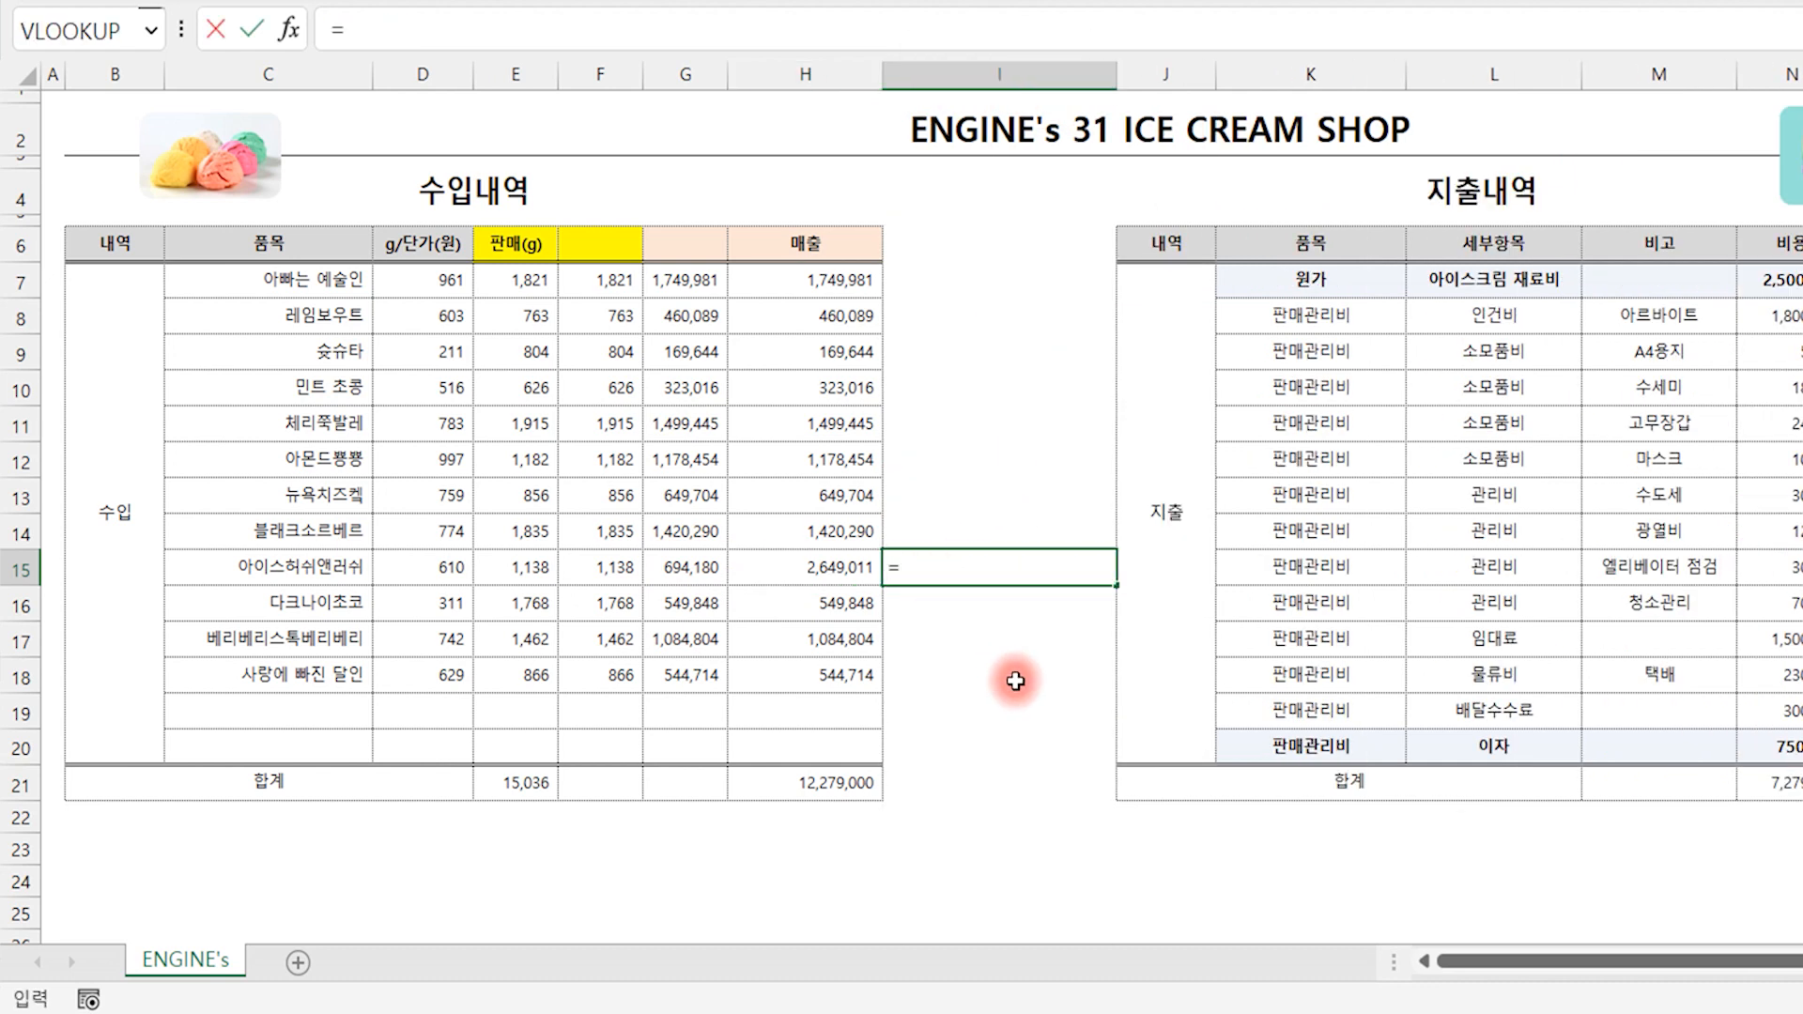
{"action": "key", "text": "Left"}
{"action": "key", "text": "Left"}
{"action": "key", "text": "Left"}
{"action": "key", "text": "Return"}
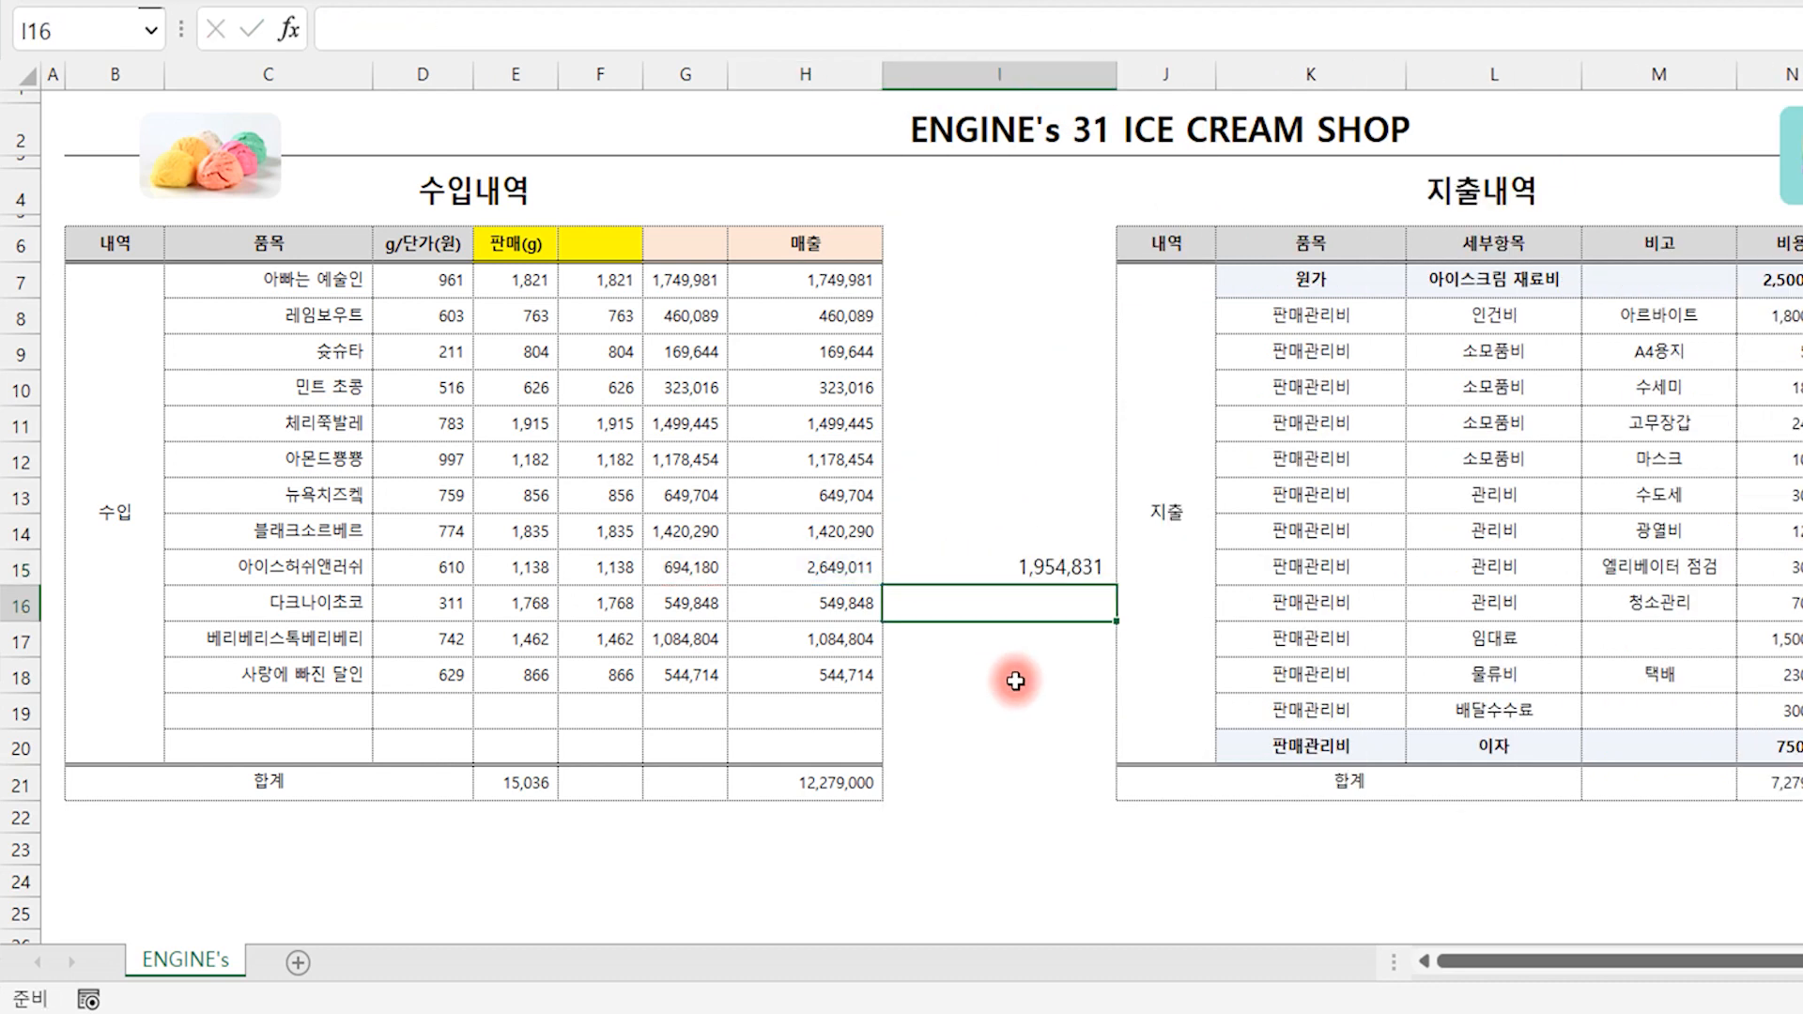
{"action": "key", "text": "Up"}
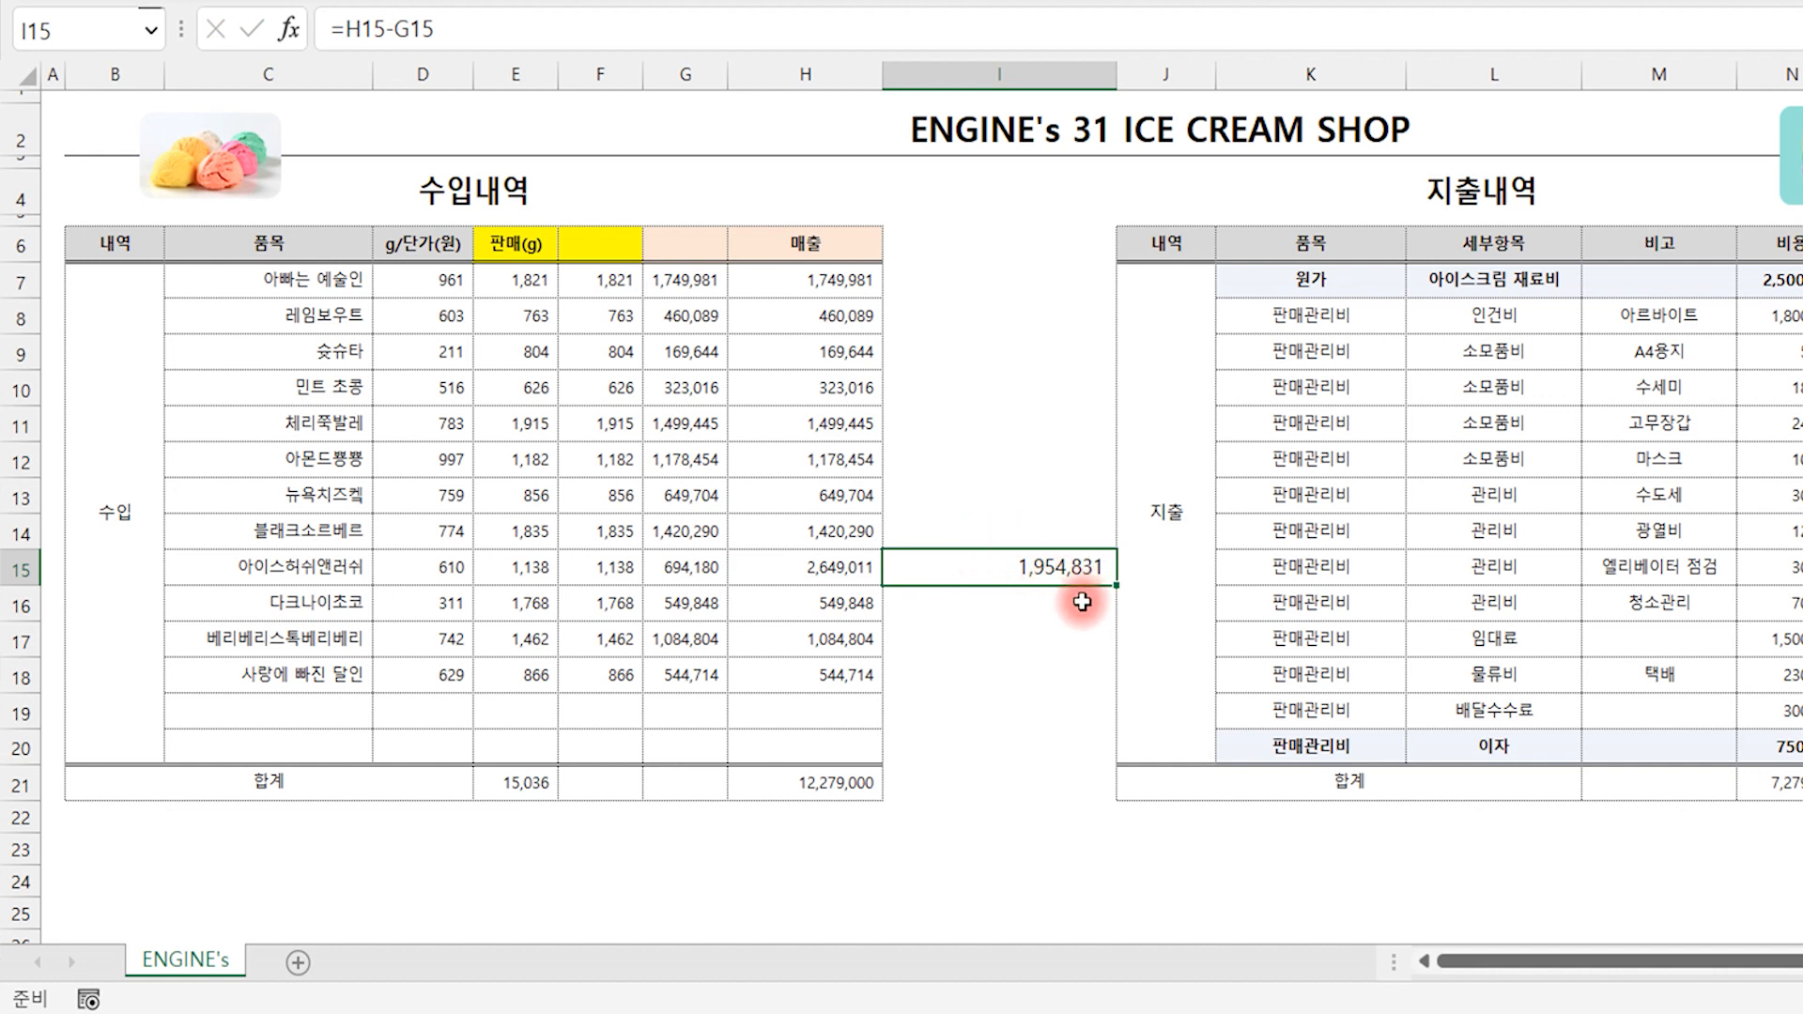
- Divide the 매출 increase evenly across the items in H7:H18 by entering =I15/12 in I16
{"action": "left_click", "coordinate": [827, 569]}
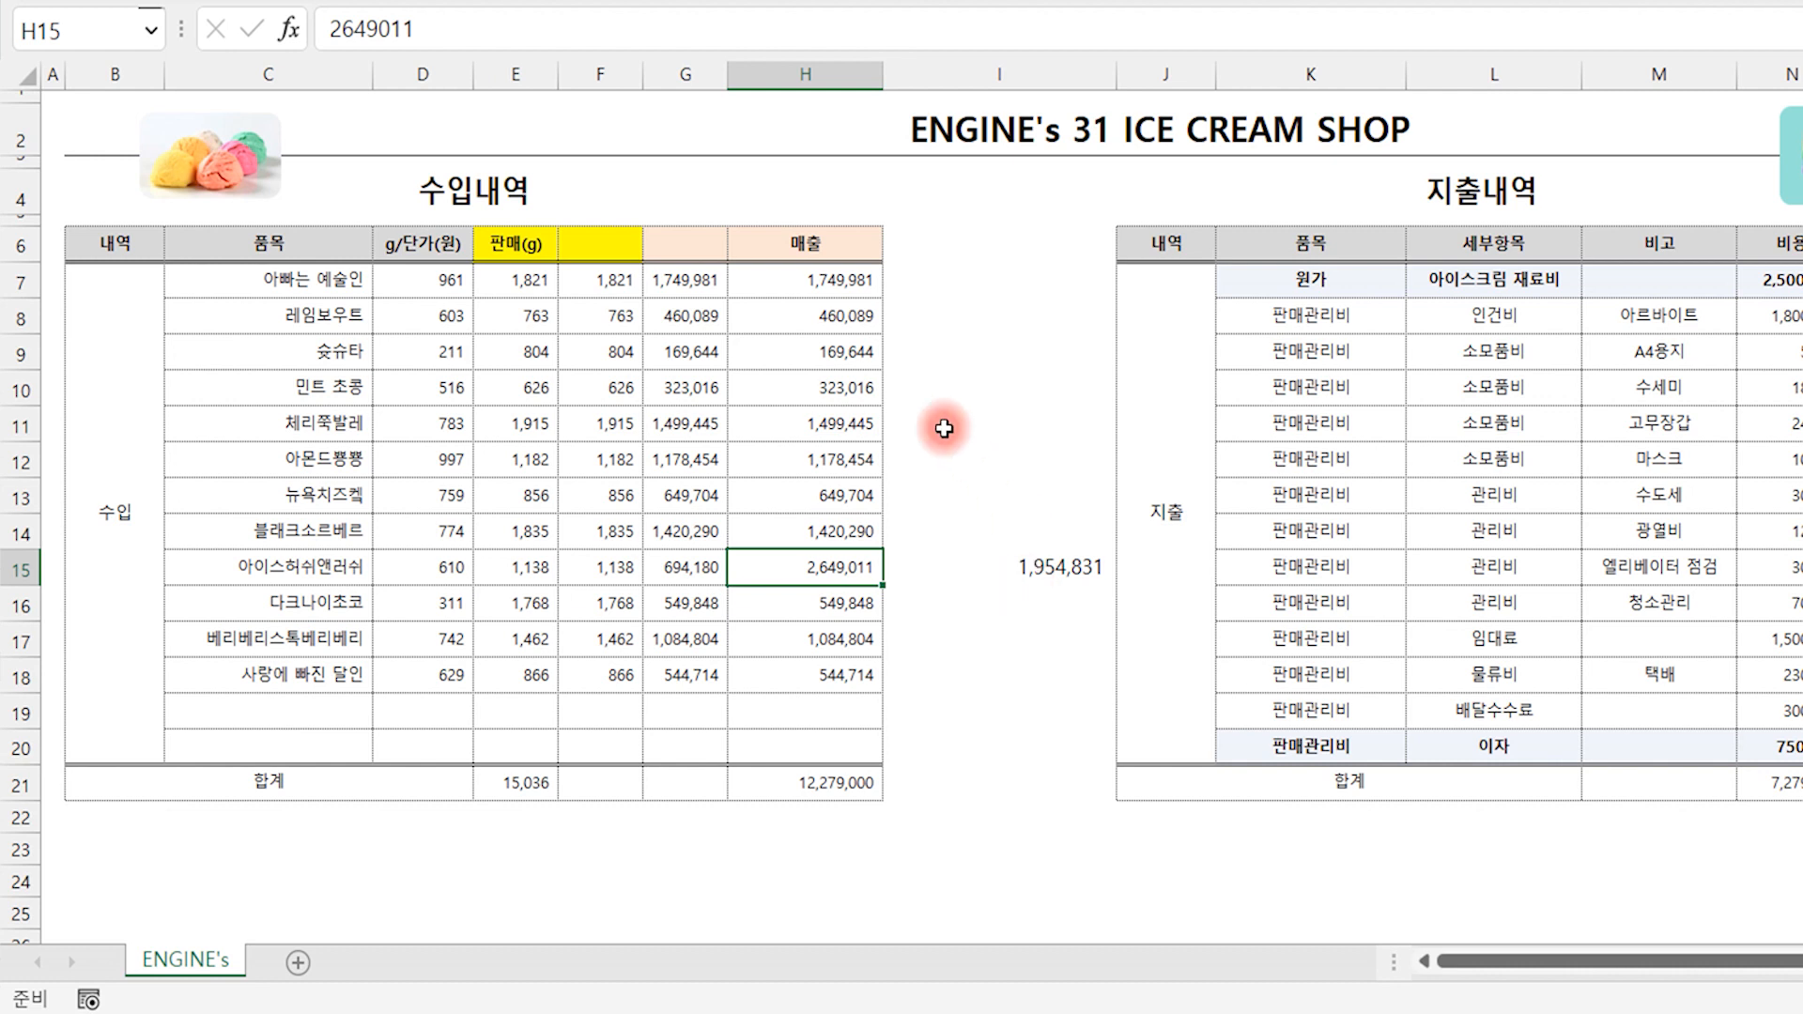
{"action": "left_click_drag", "start_coordinate": [850, 273], "coordinate": [850, 669]}
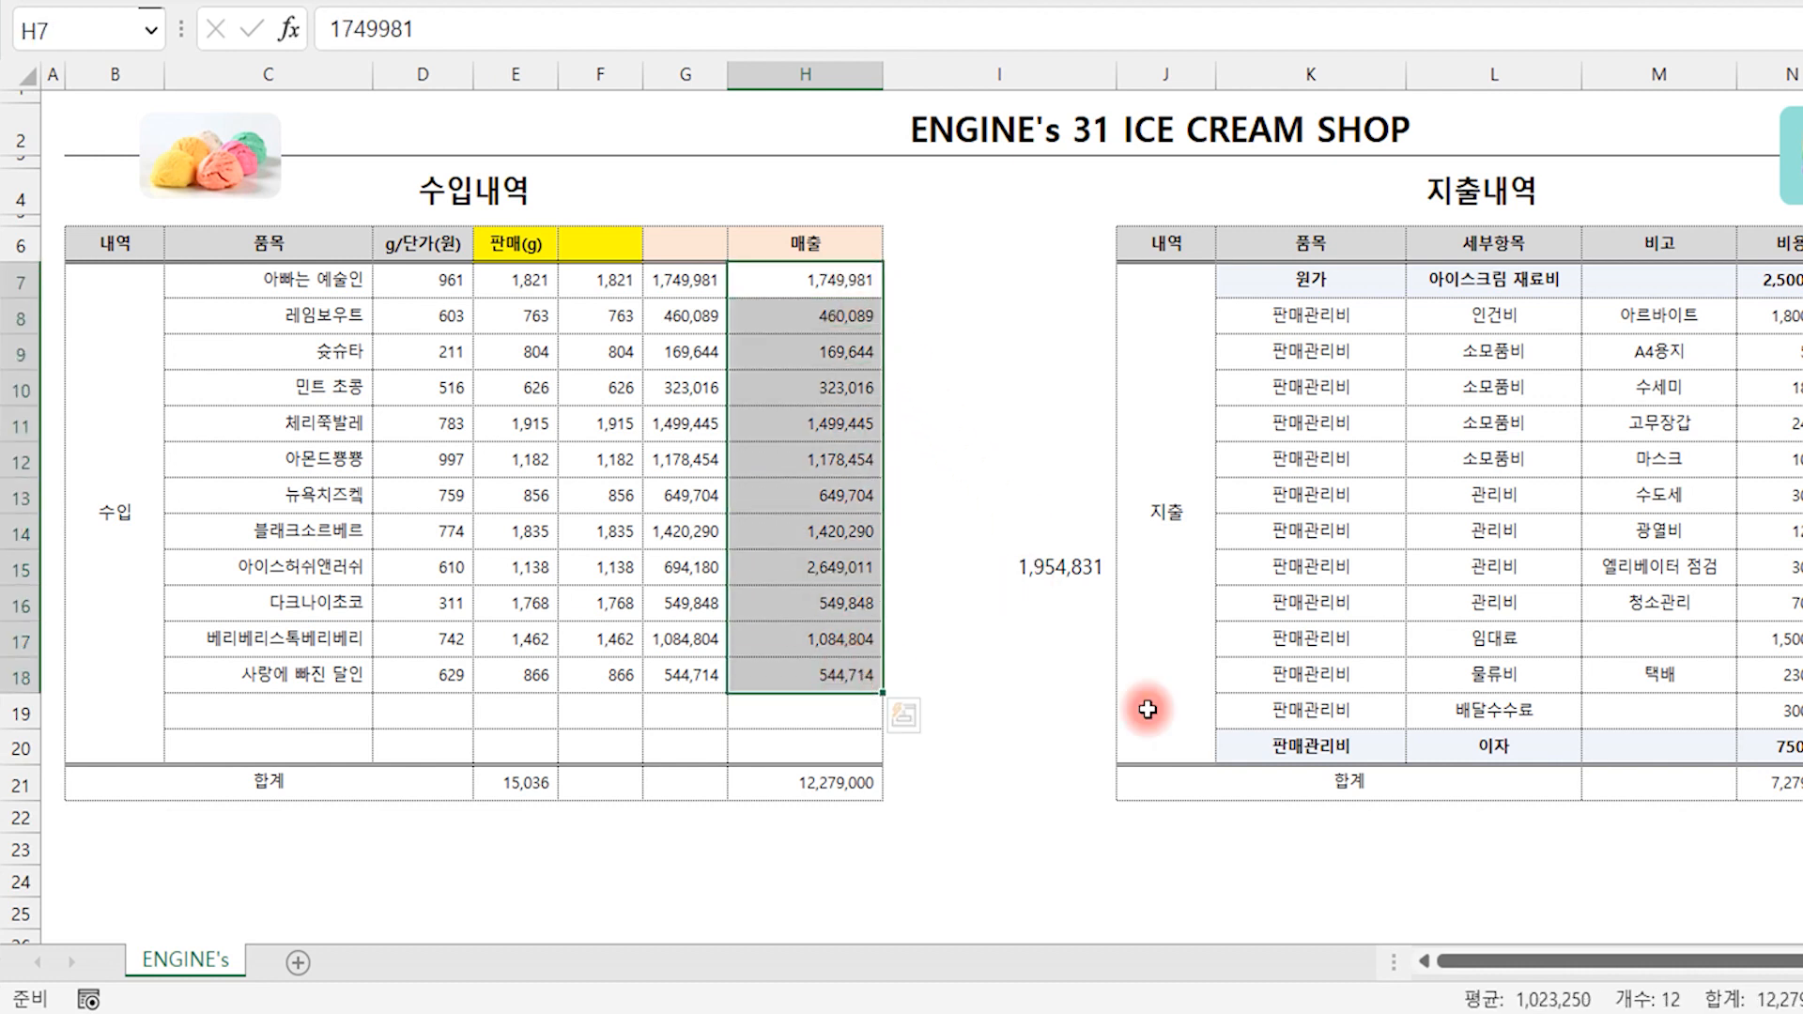
{"action": "left_click", "coordinate": [1098, 609]}
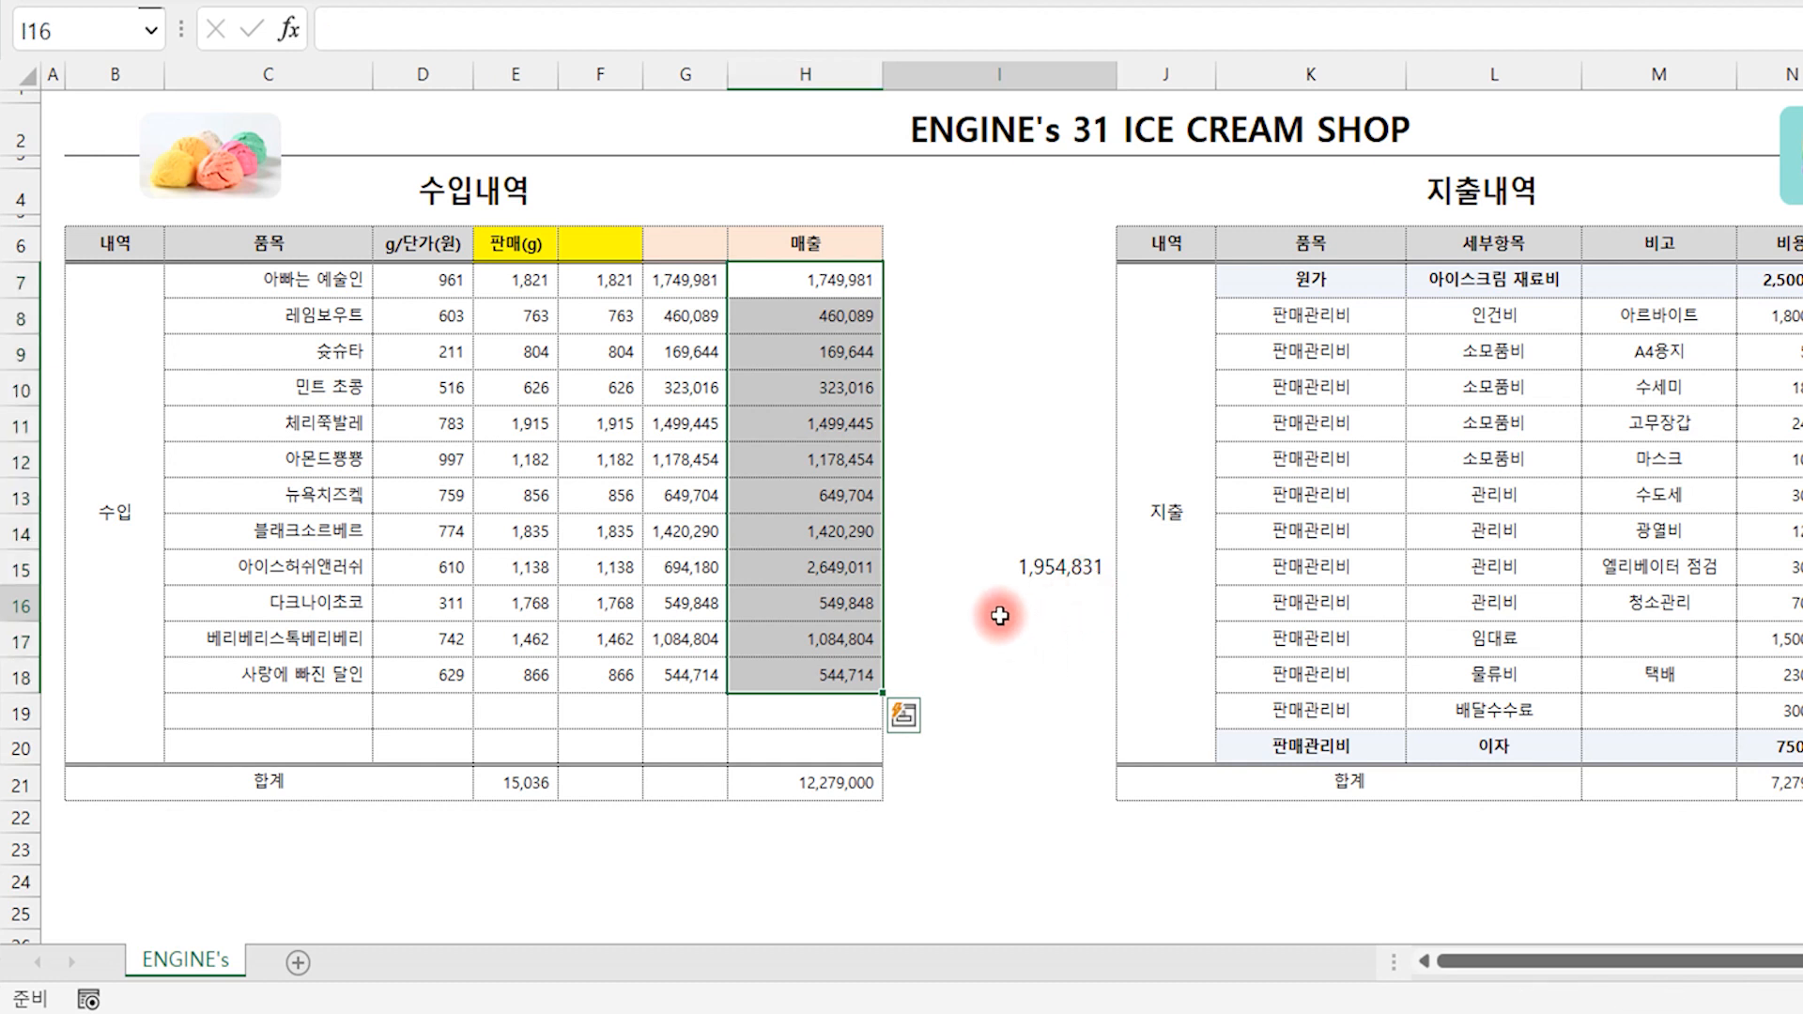
{"action": "type", "text": "="}
{"action": "key", "text": "Up"}
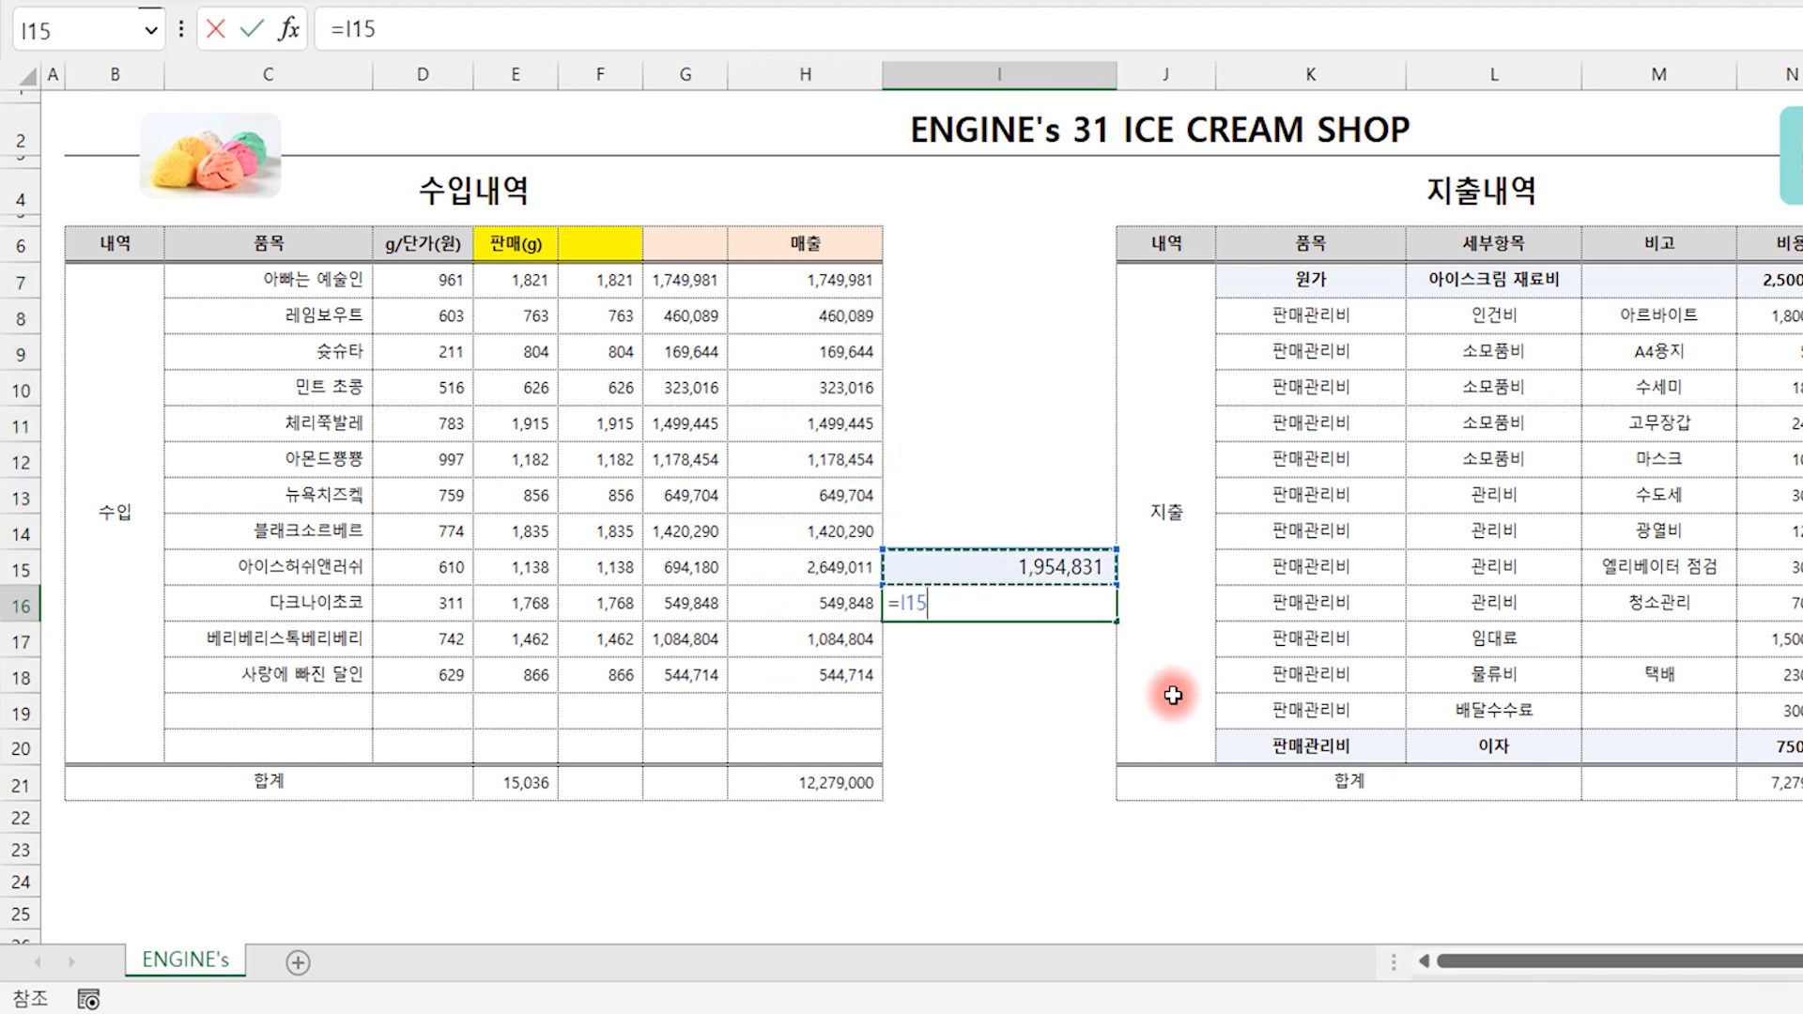
{"action": "type", "text": "/12"}
{"action": "key", "text": "Return"}
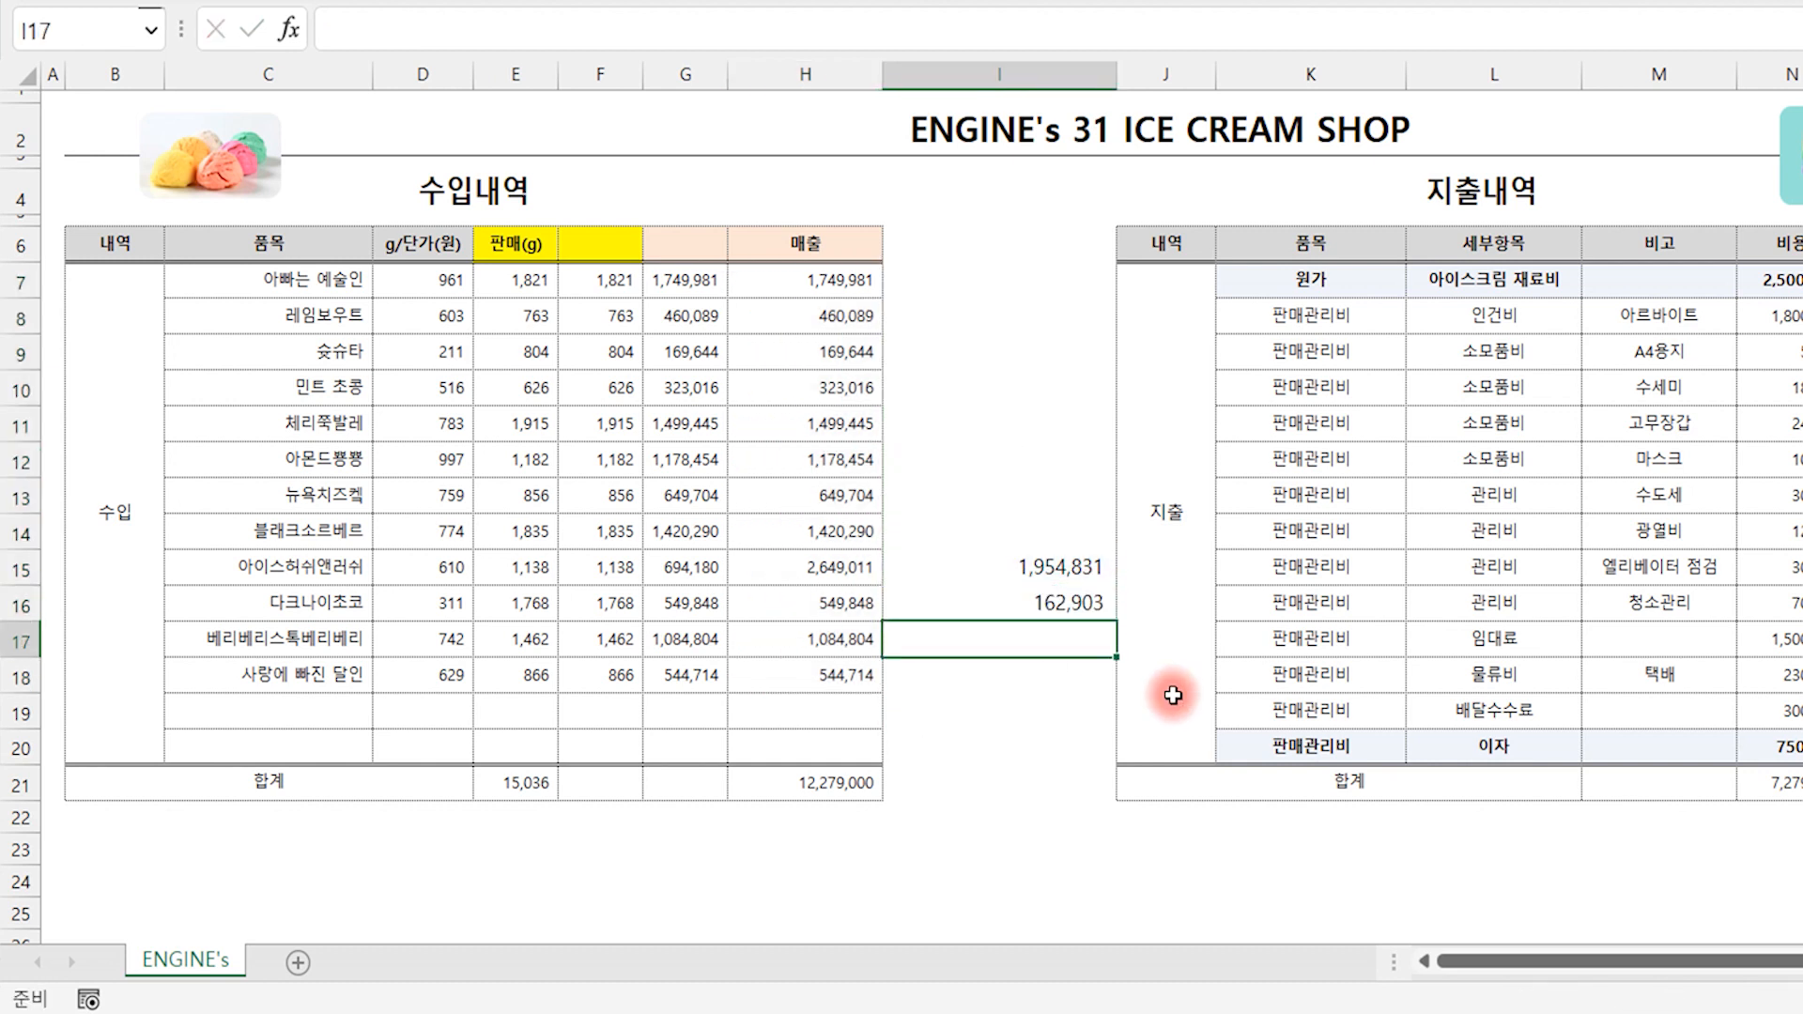
{"action": "left_click", "coordinate": [1009, 602]}
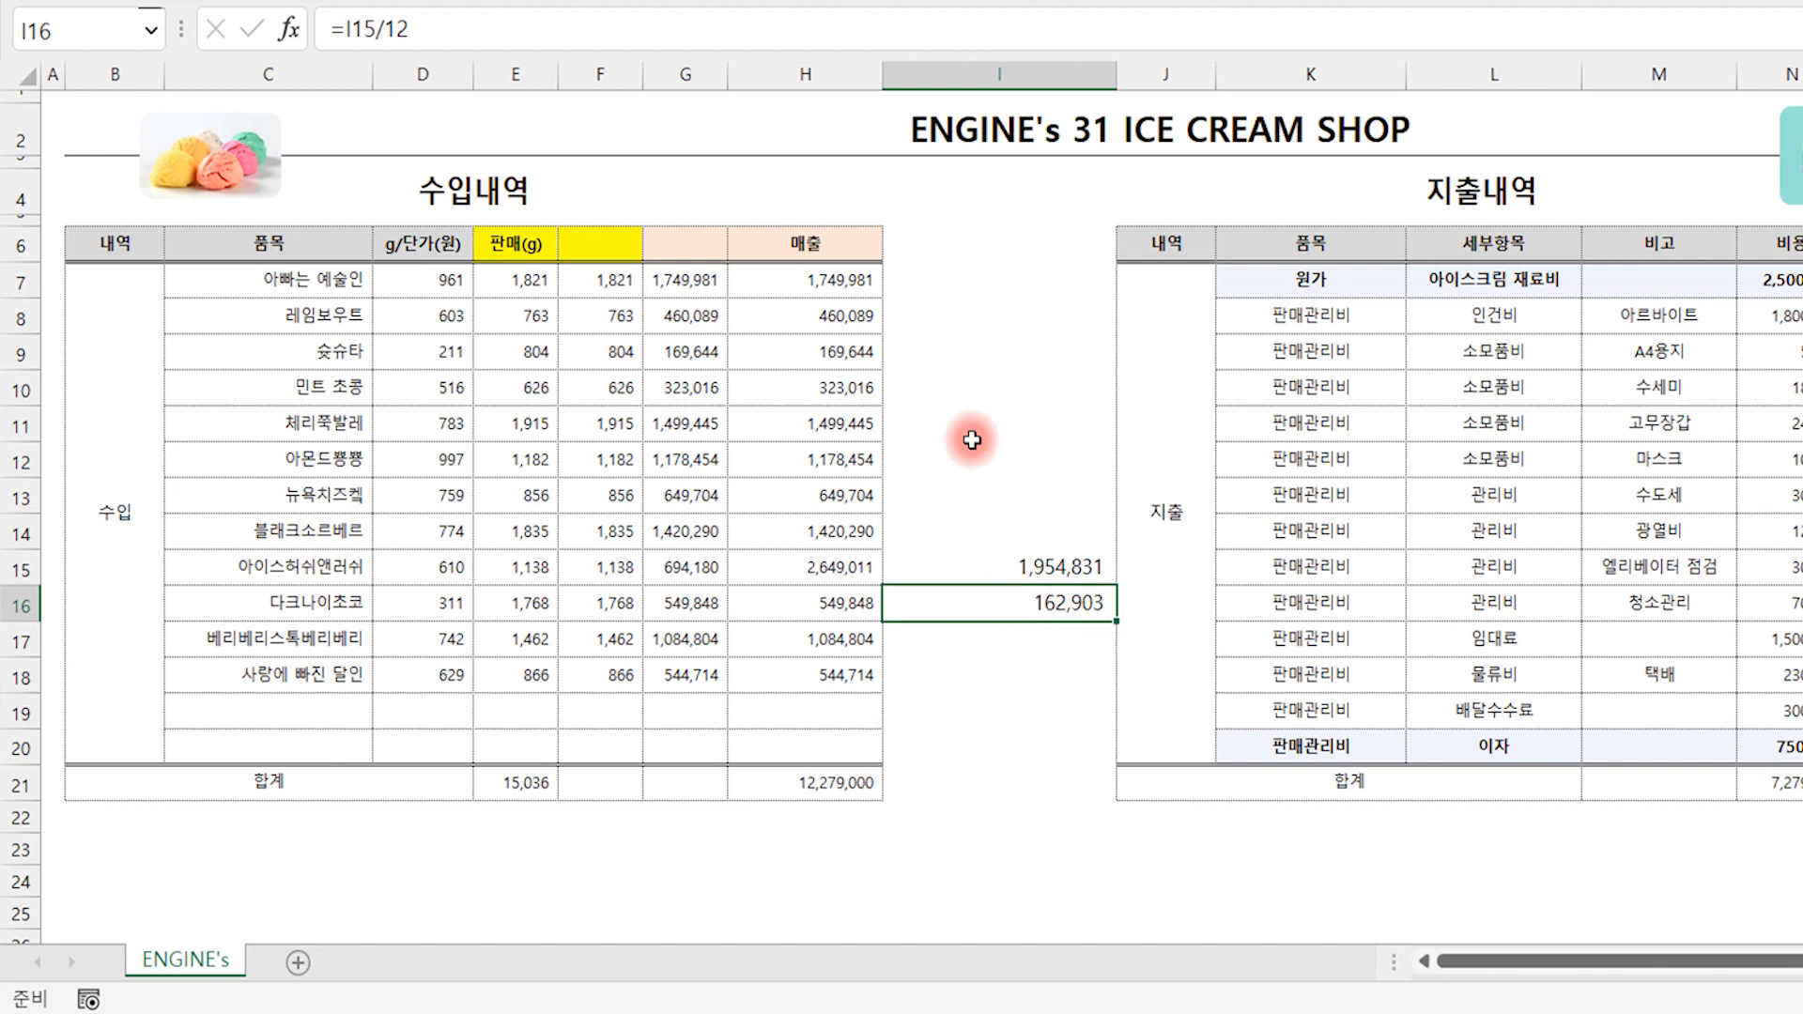
- Go through the item rows beside 매출 from I7 to I13, and check the per-item share in I16 against them
{"action": "left_click", "coordinate": [910, 291]}
{"action": "left_click", "coordinate": [912, 325]}
{"action": "left_click", "coordinate": [901, 346]}
{"action": "left_click", "coordinate": [903, 398]}
{"action": "left_click", "coordinate": [897, 416]}
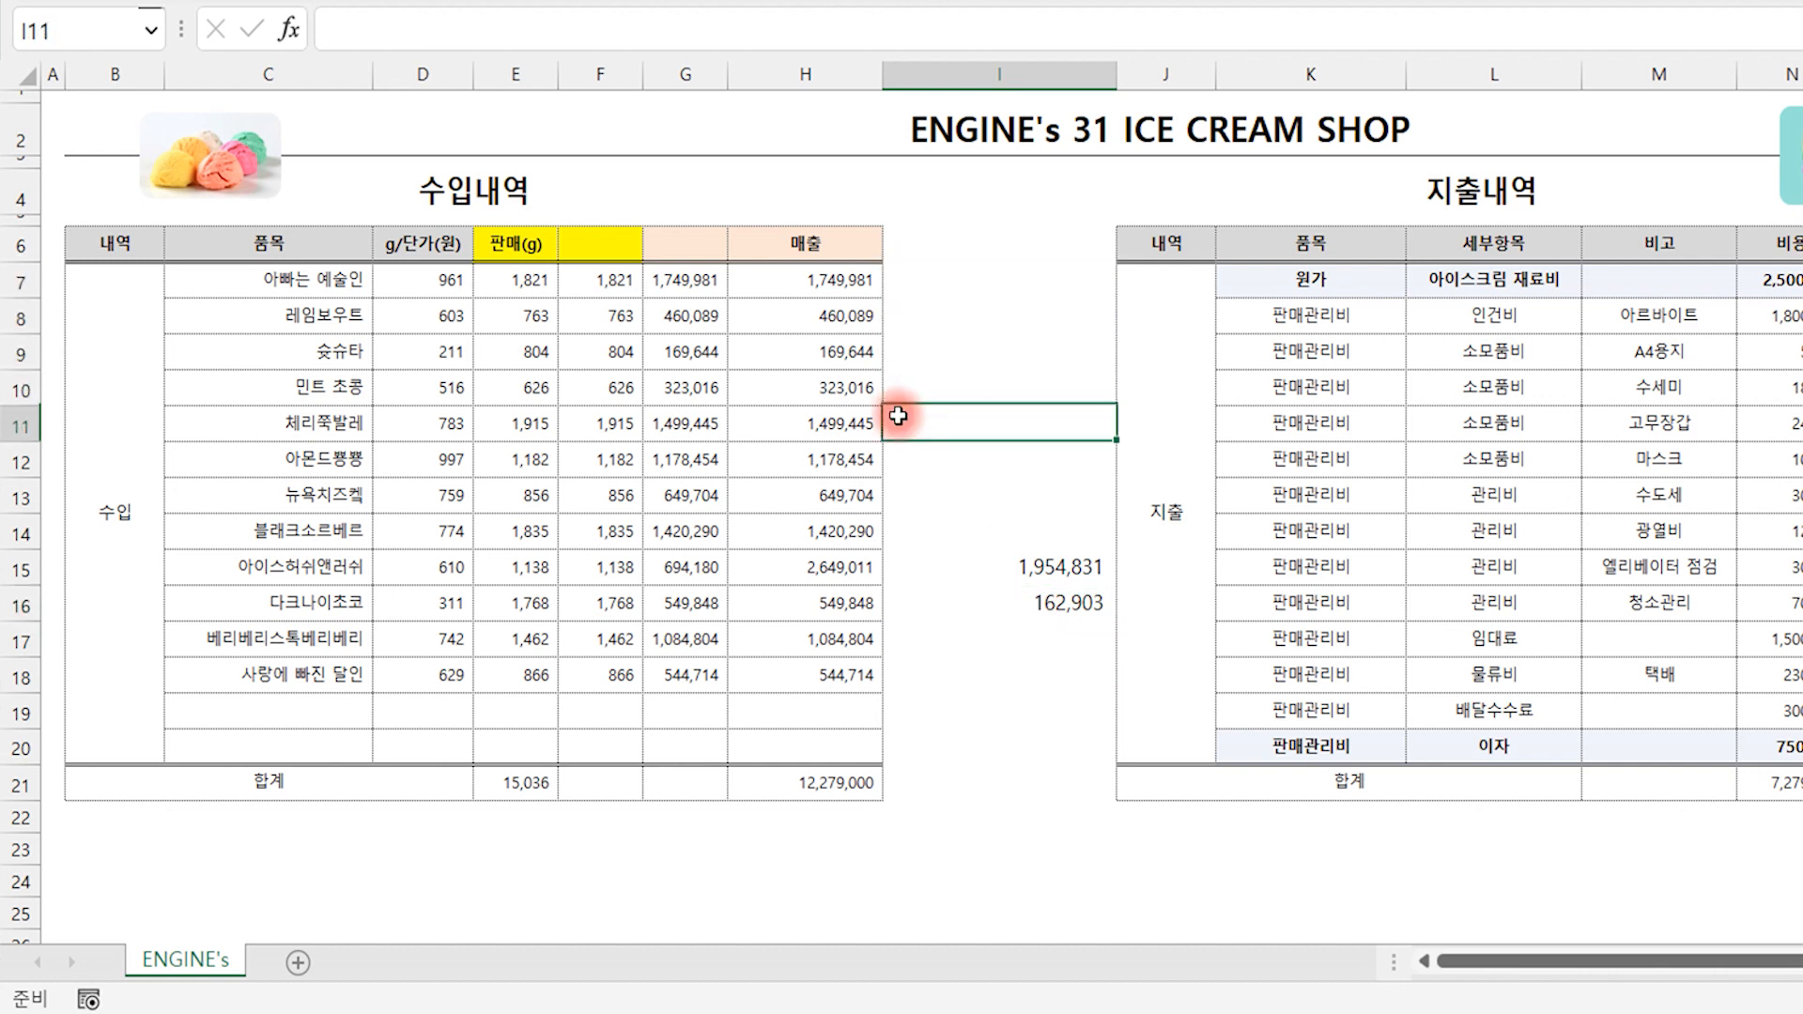
{"action": "left_click", "coordinate": [897, 455]}
{"action": "left_click", "coordinate": [905, 495]}
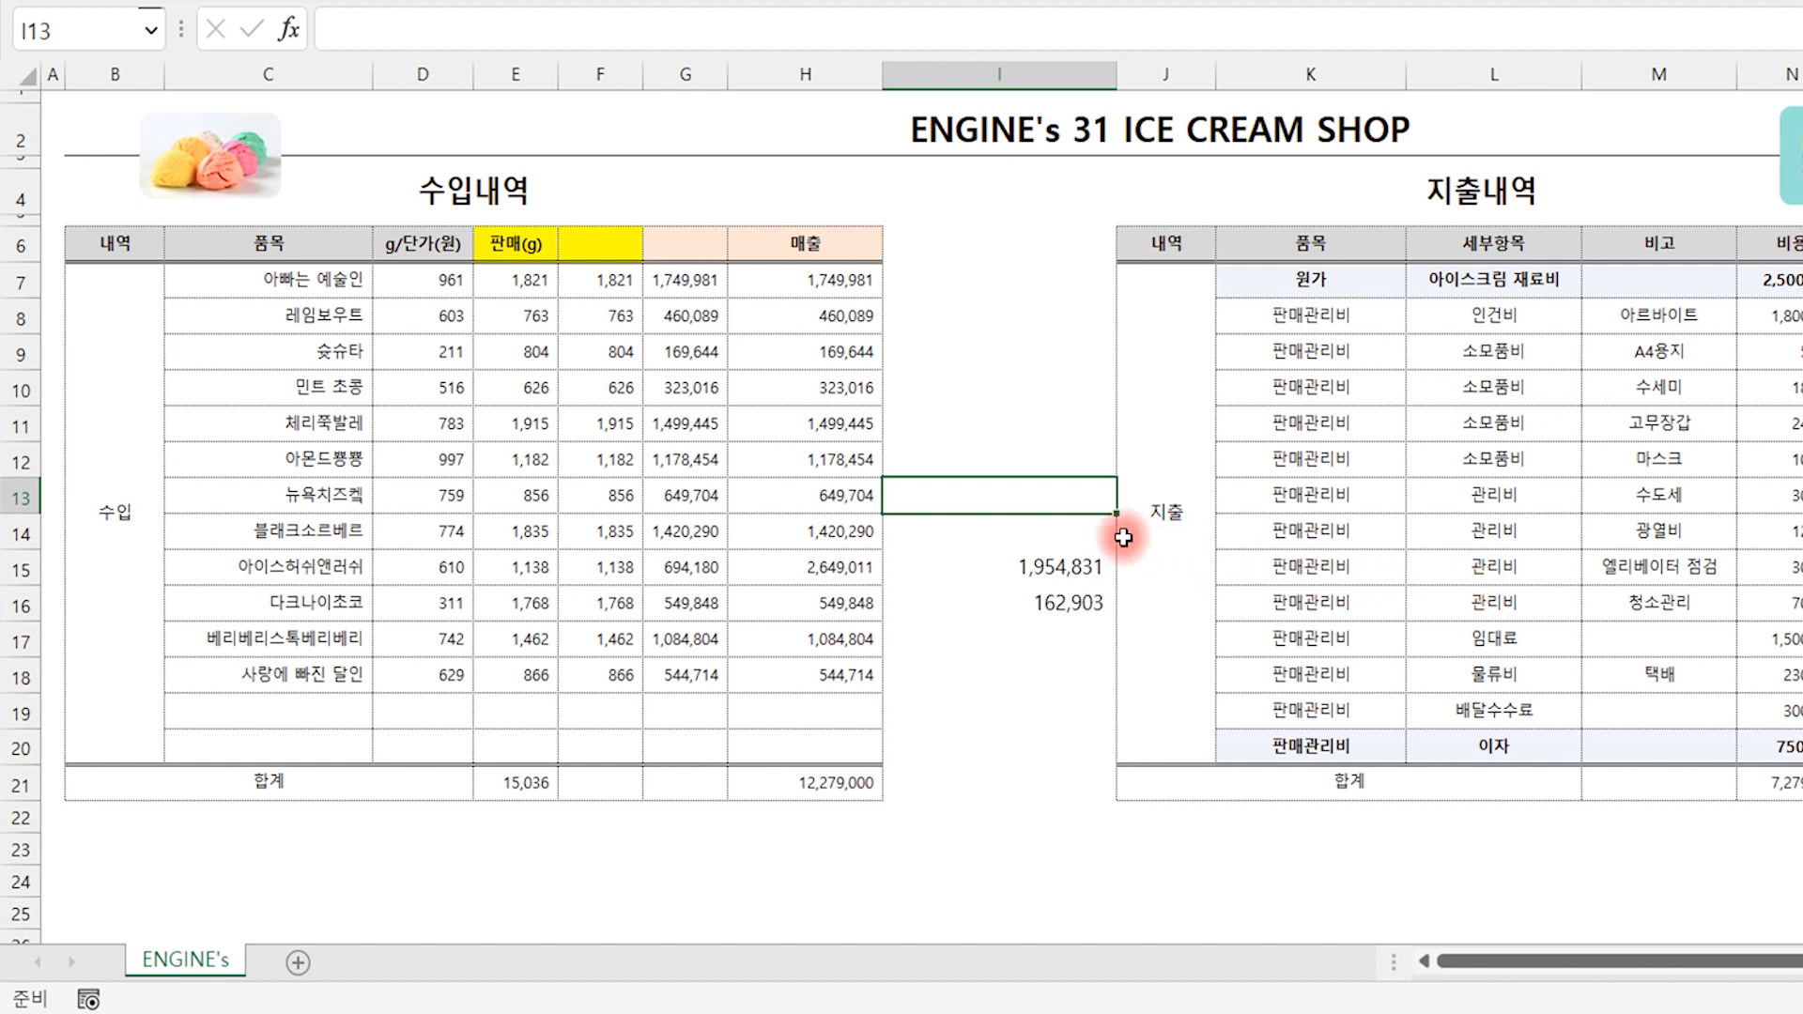
{"action": "left_click", "coordinate": [1054, 603]}
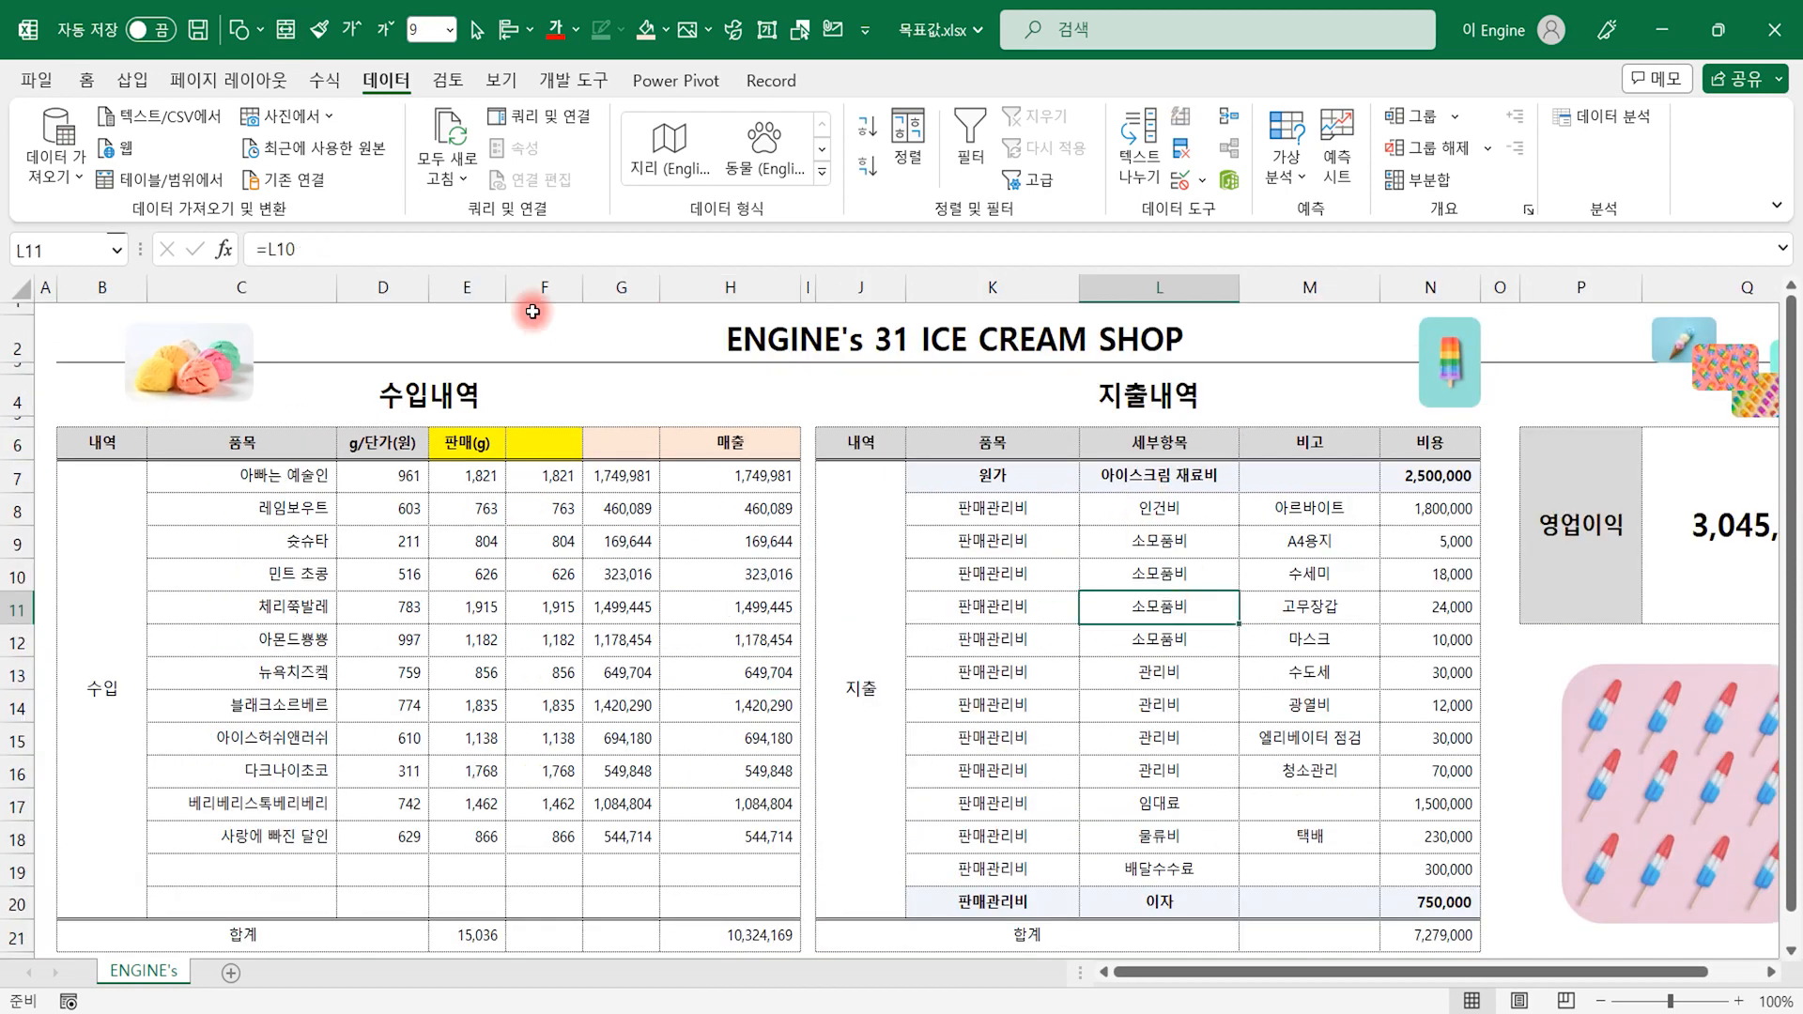
- Delete columns F:G, which hold the duplicate 판매(g) and 매출 values
{"action": "left_click_drag", "start_coordinate": [545, 288], "coordinate": [620, 287]}
{"action": "right_click", "coordinate": [571, 471]}
{"action": "key", "text": "d"}
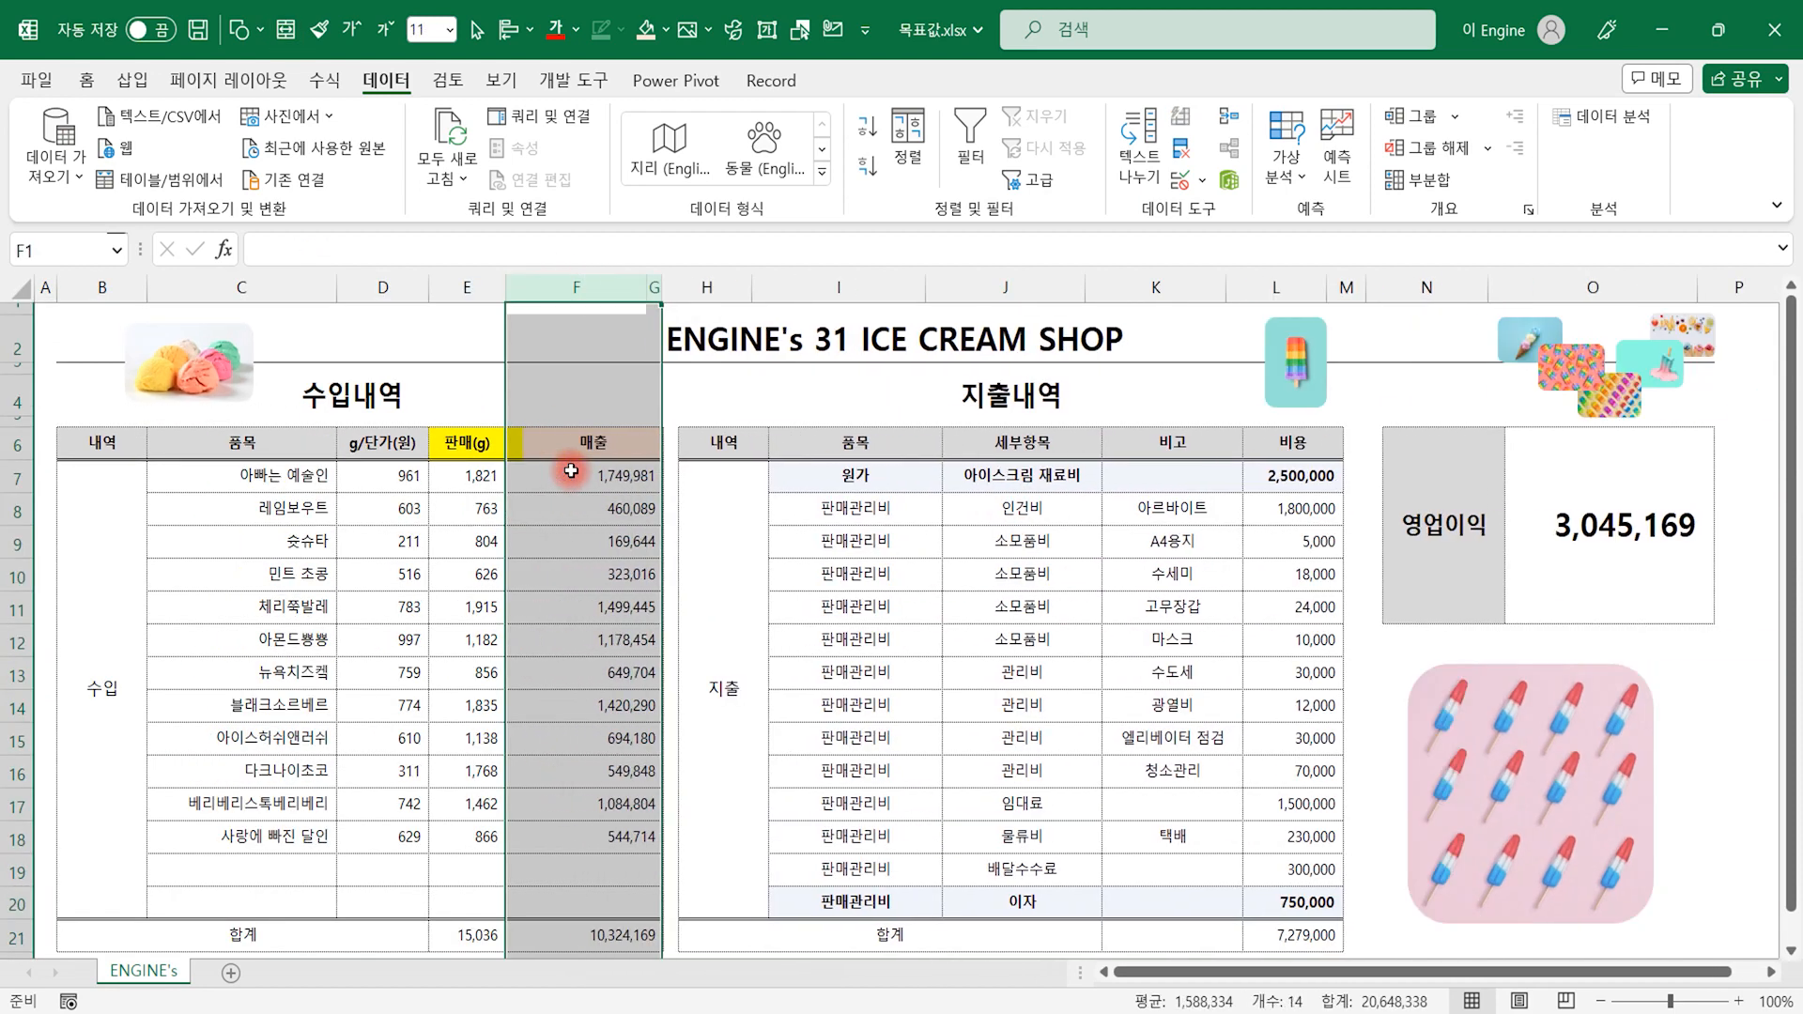
{"action": "left_click", "coordinate": [1010, 616]}
{"action": "left_click", "coordinate": [1151, 610]}
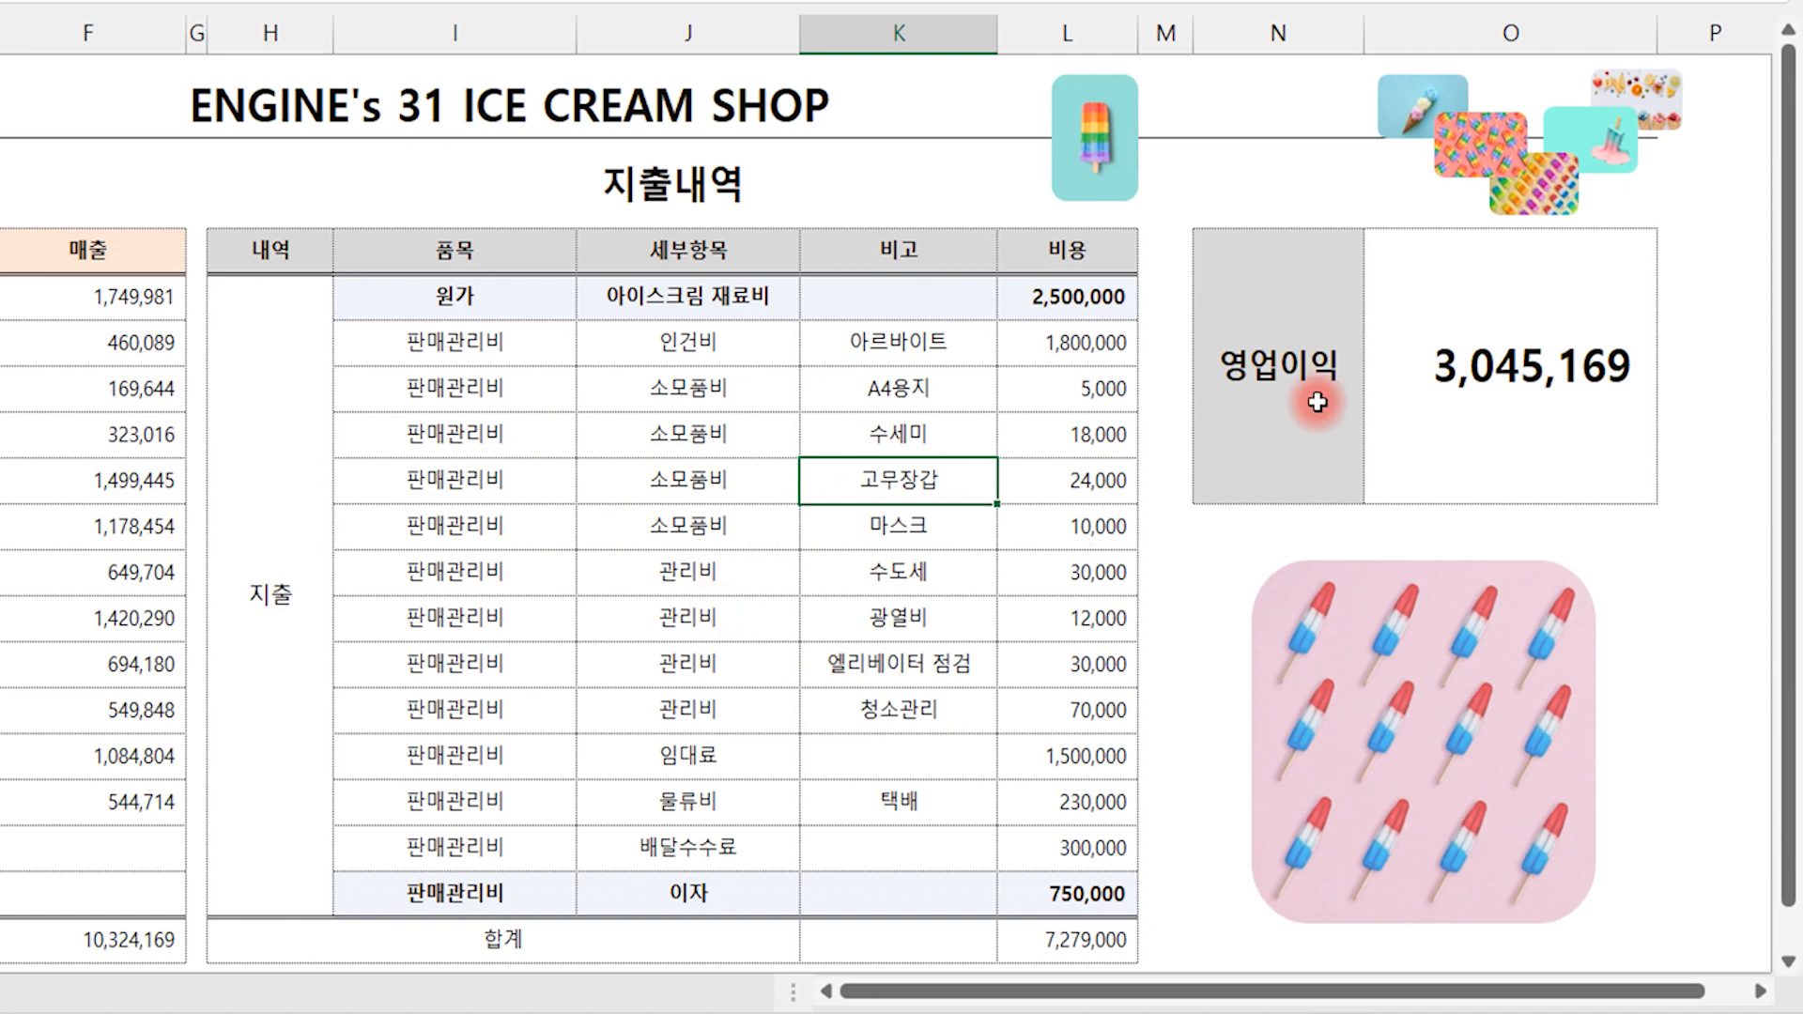
- Run Goal Seek on the 영업이익 cell O6 for 4500000 with the 아이스크림 재료비 cost cell L7 as the changing cell, and discard the solution
{"action": "left_click", "coordinate": [1537, 375]}
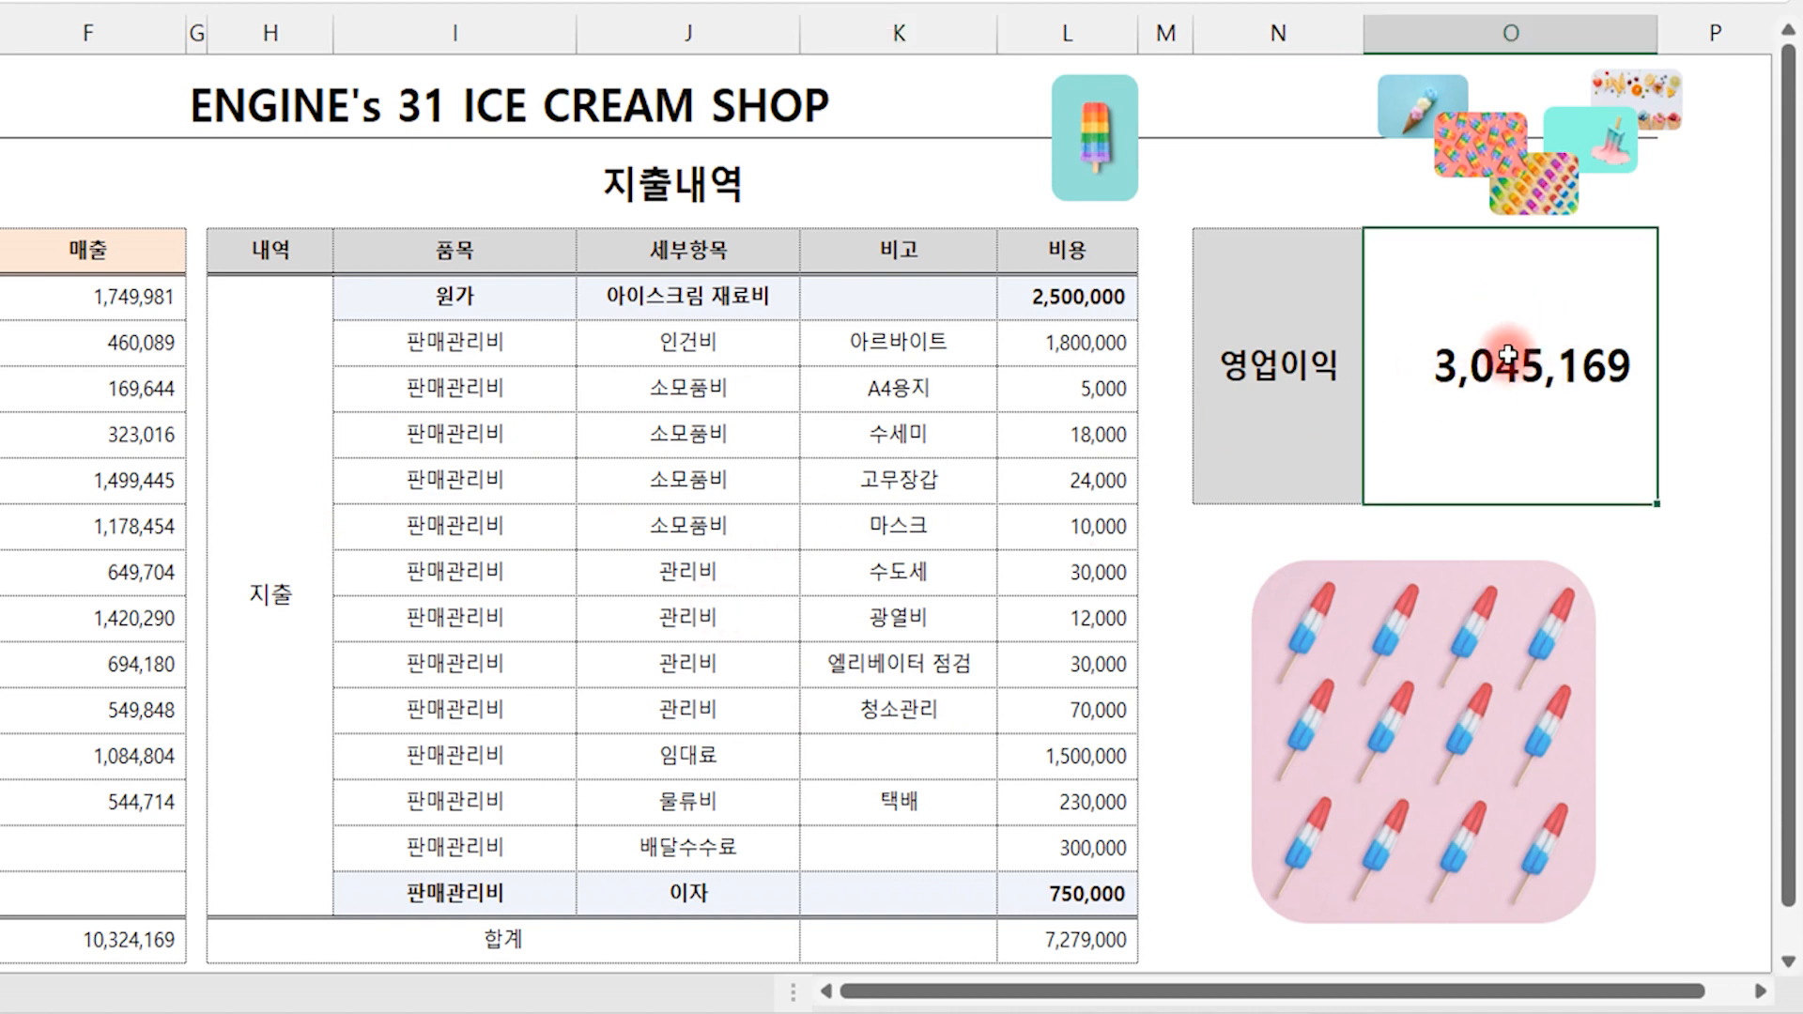
{"action": "left_click", "coordinate": [1135, 938]}
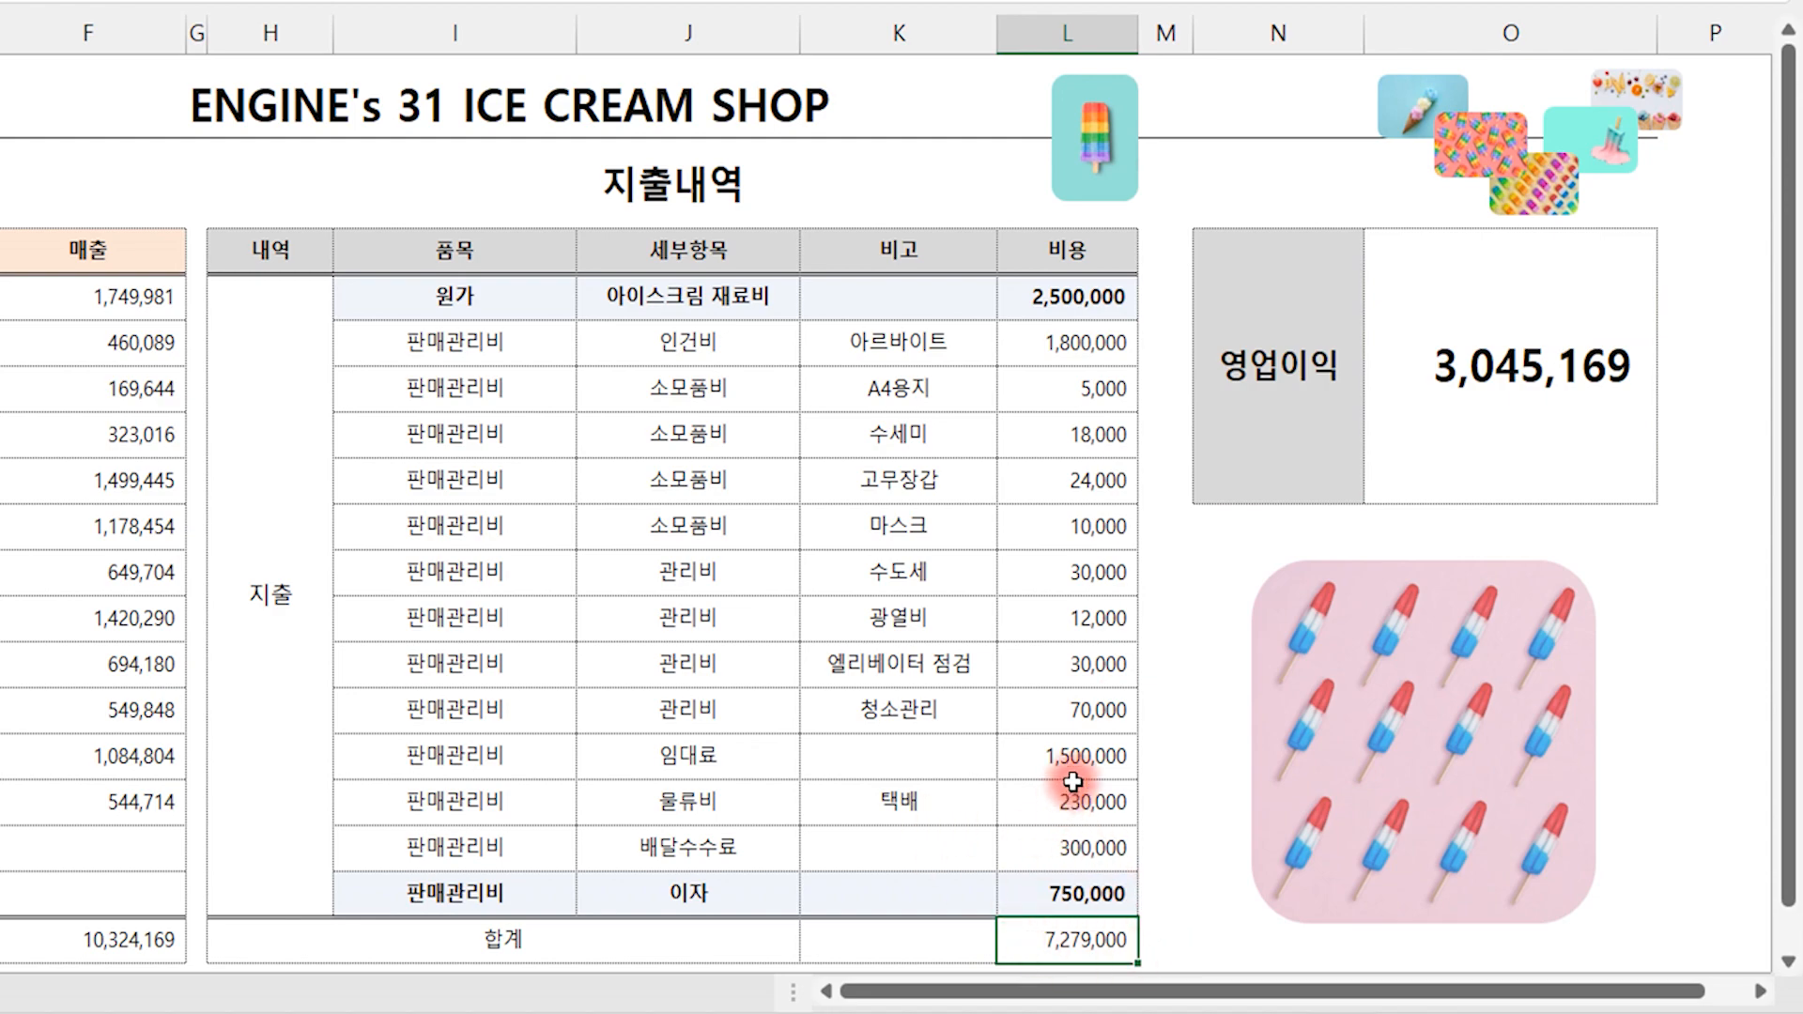
{"action": "left_click", "coordinate": [1489, 374]}
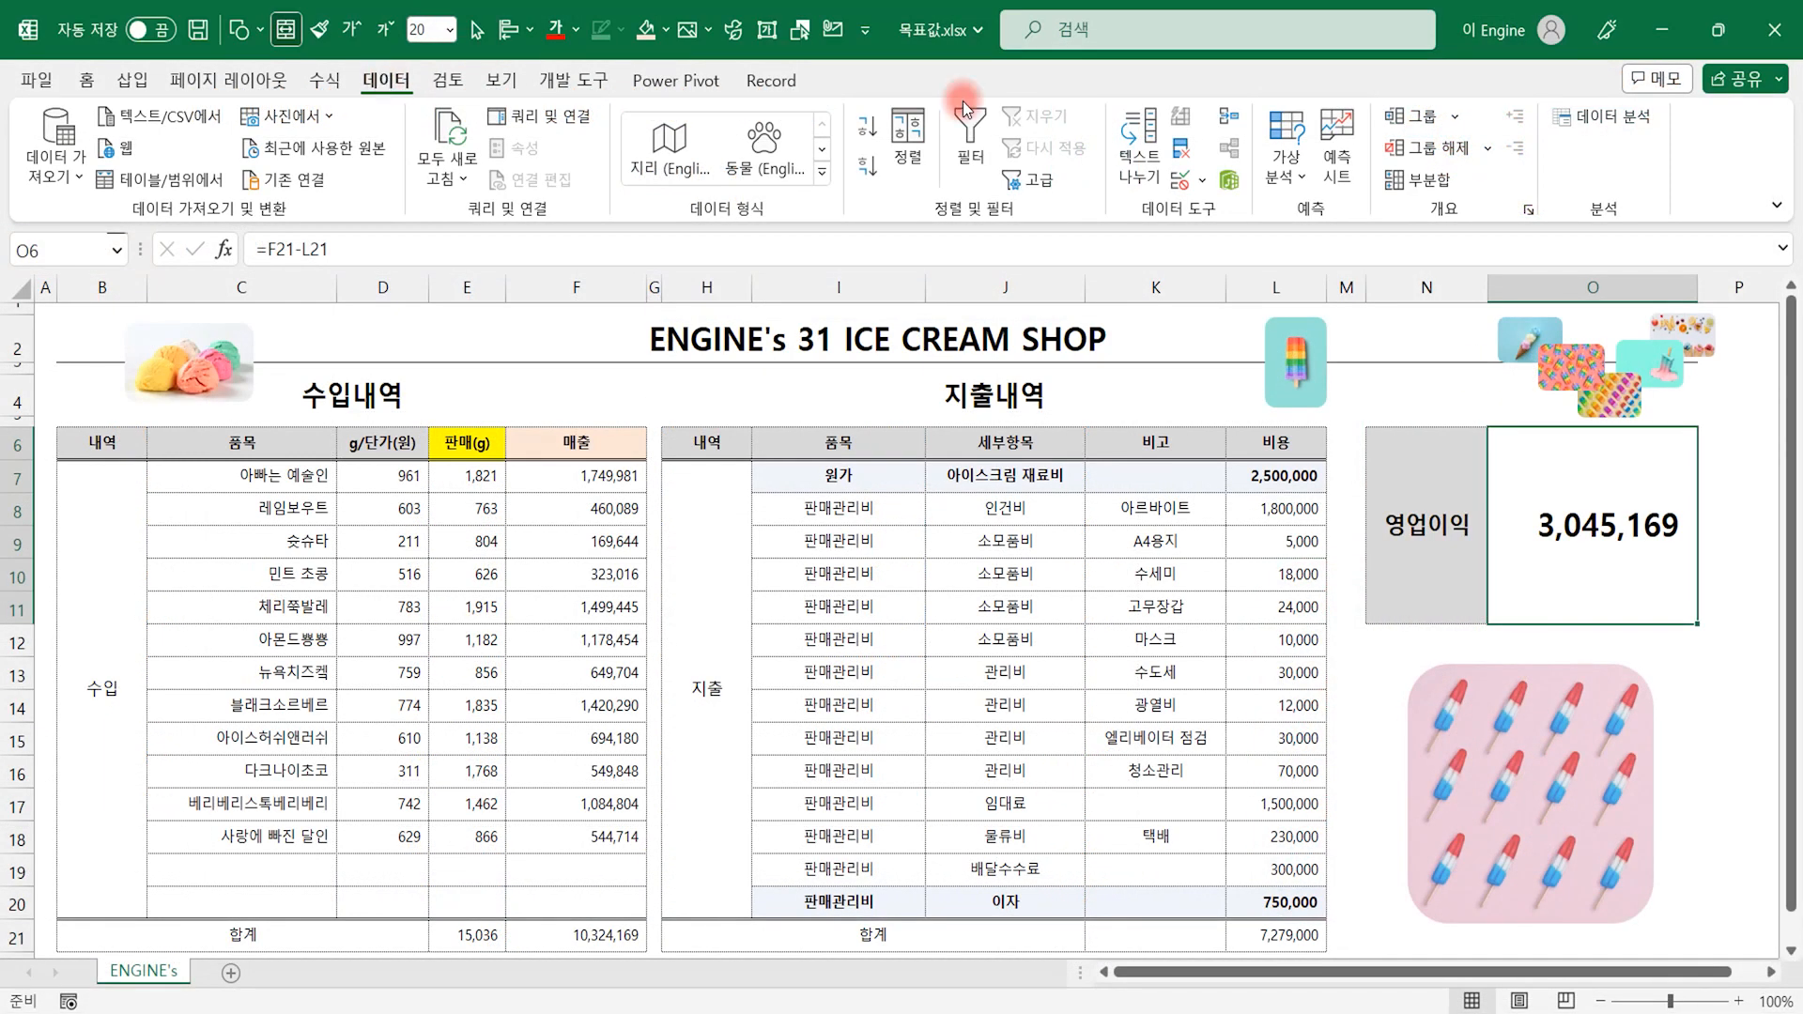
{"action": "left_click", "coordinate": [1291, 164]}
{"action": "left_click", "coordinate": [1306, 252]}
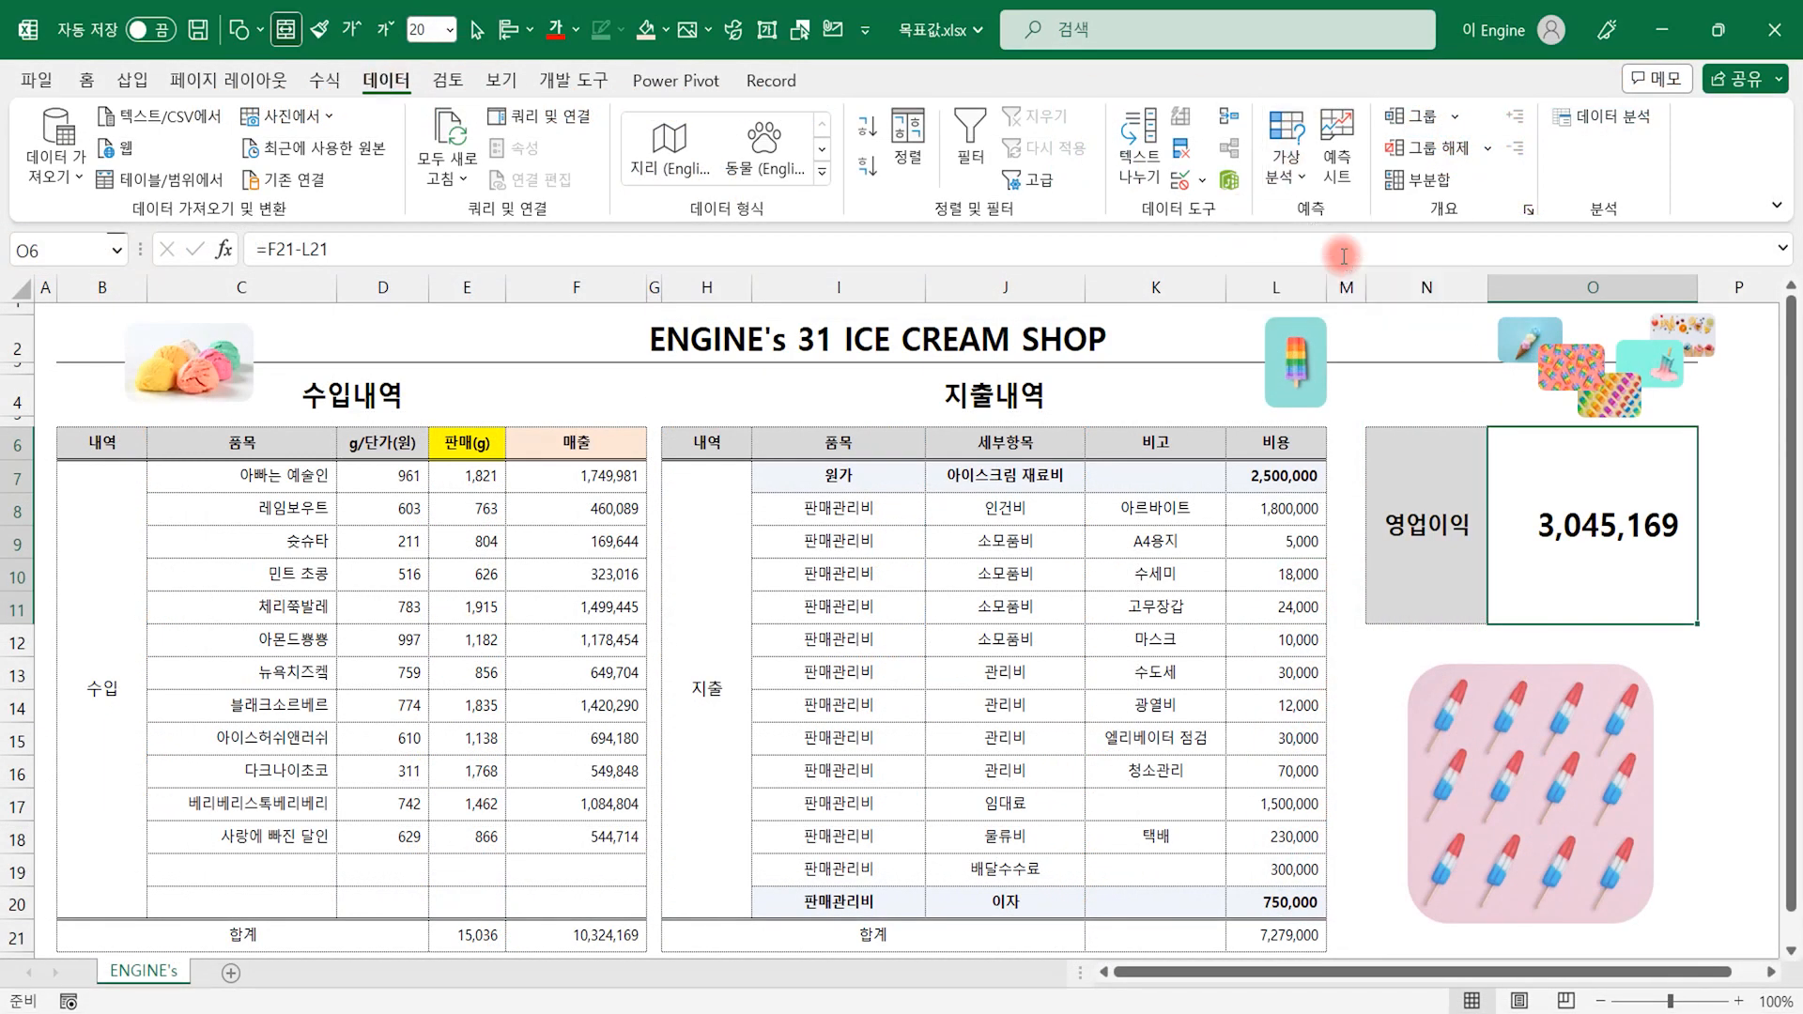
{"action": "left_click", "coordinate": [1583, 499]}
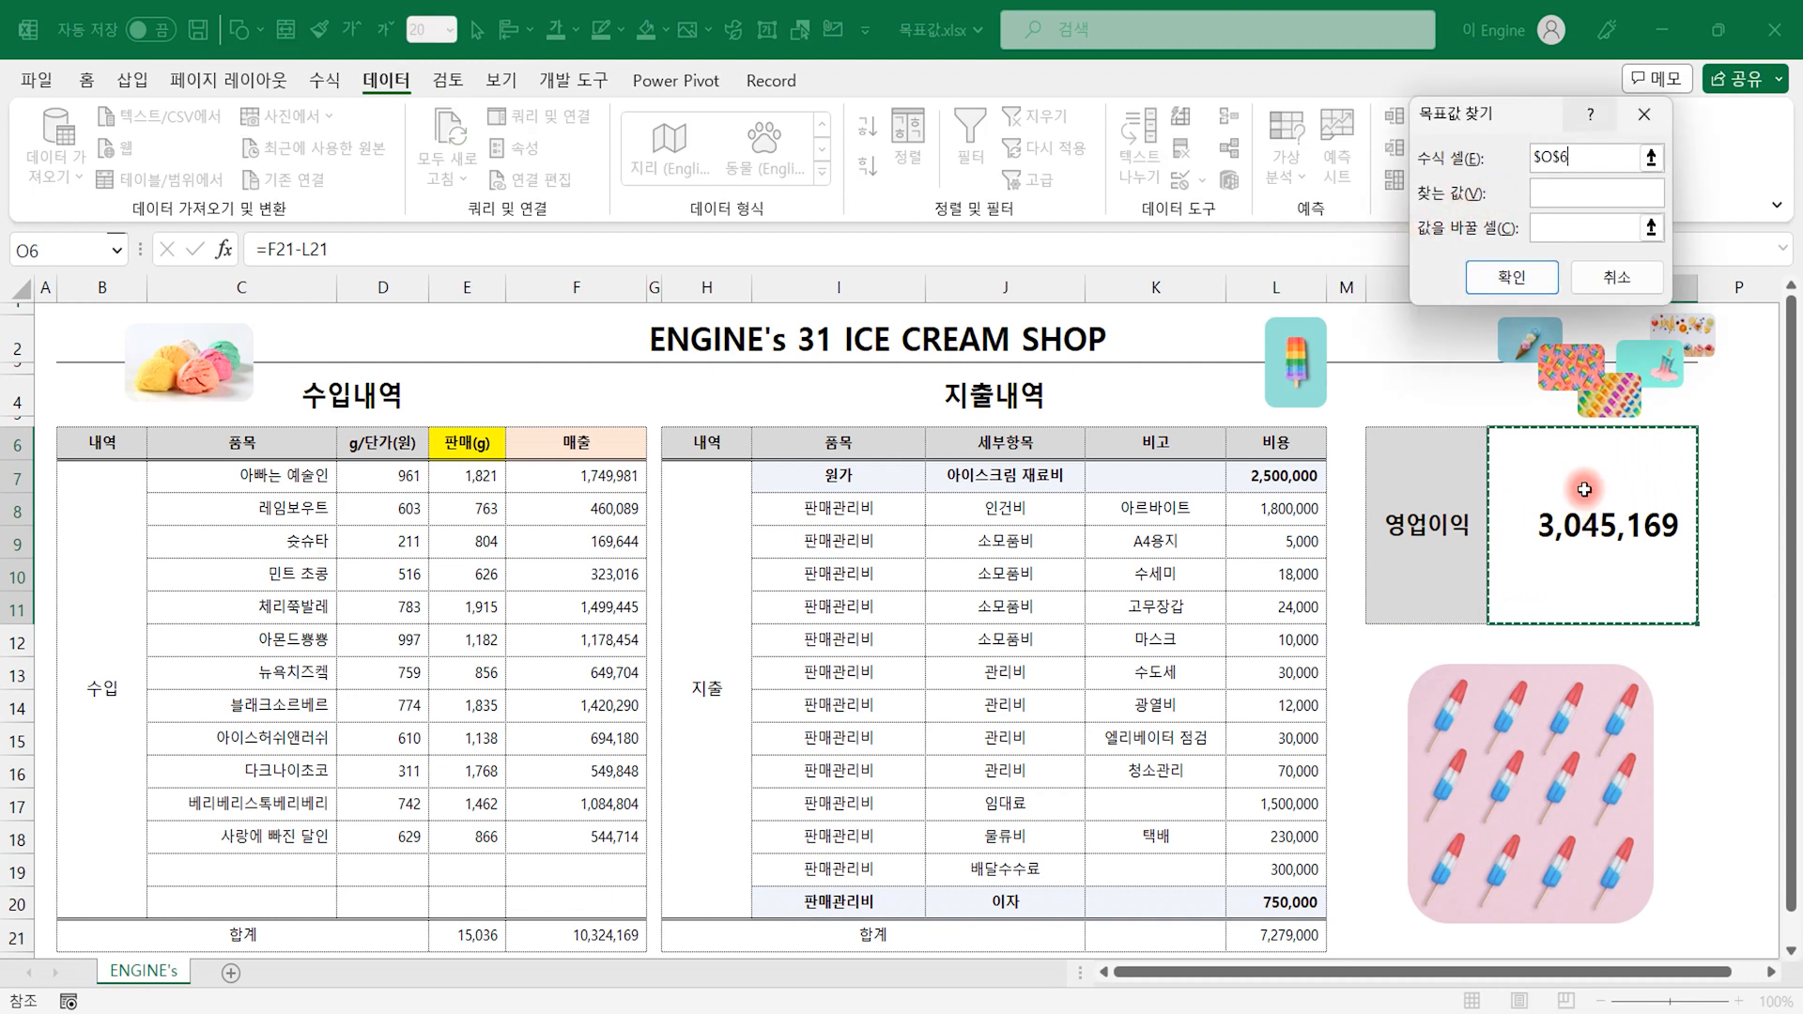
{"action": "left_click", "coordinate": [1586, 193]}
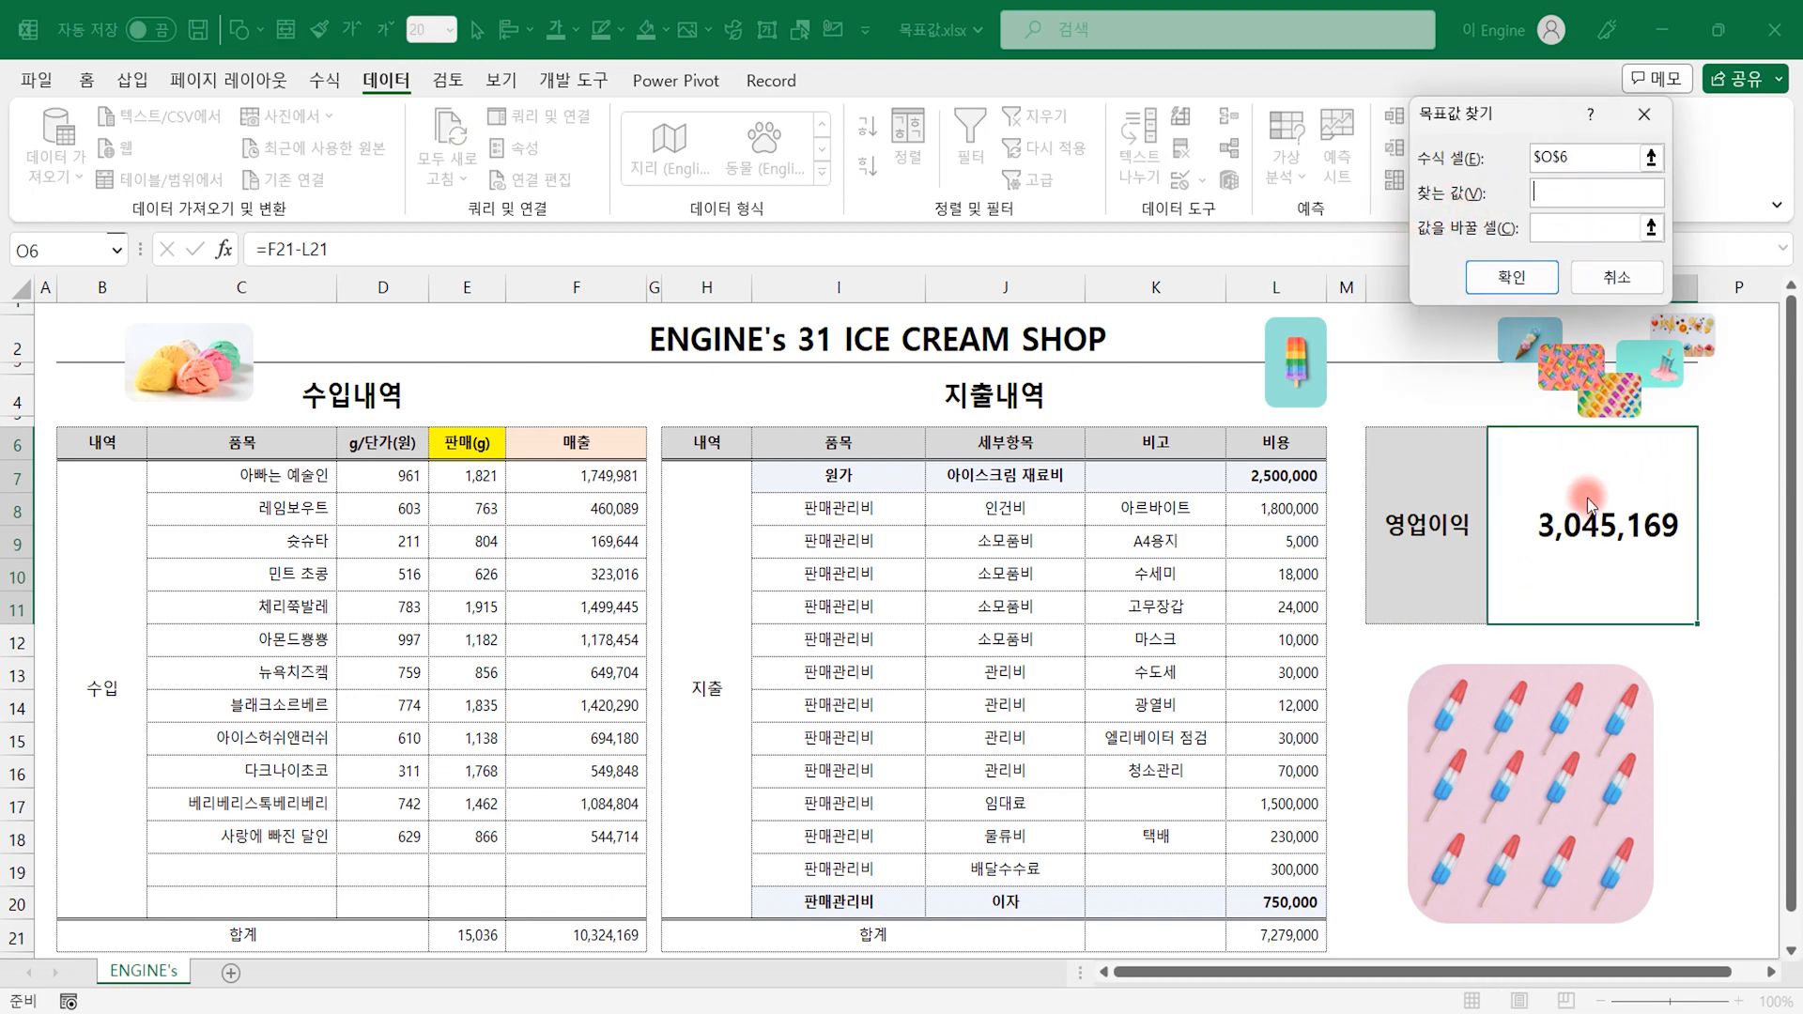
{"action": "type", "text": "45000"}
{"action": "type", "text": "00"}
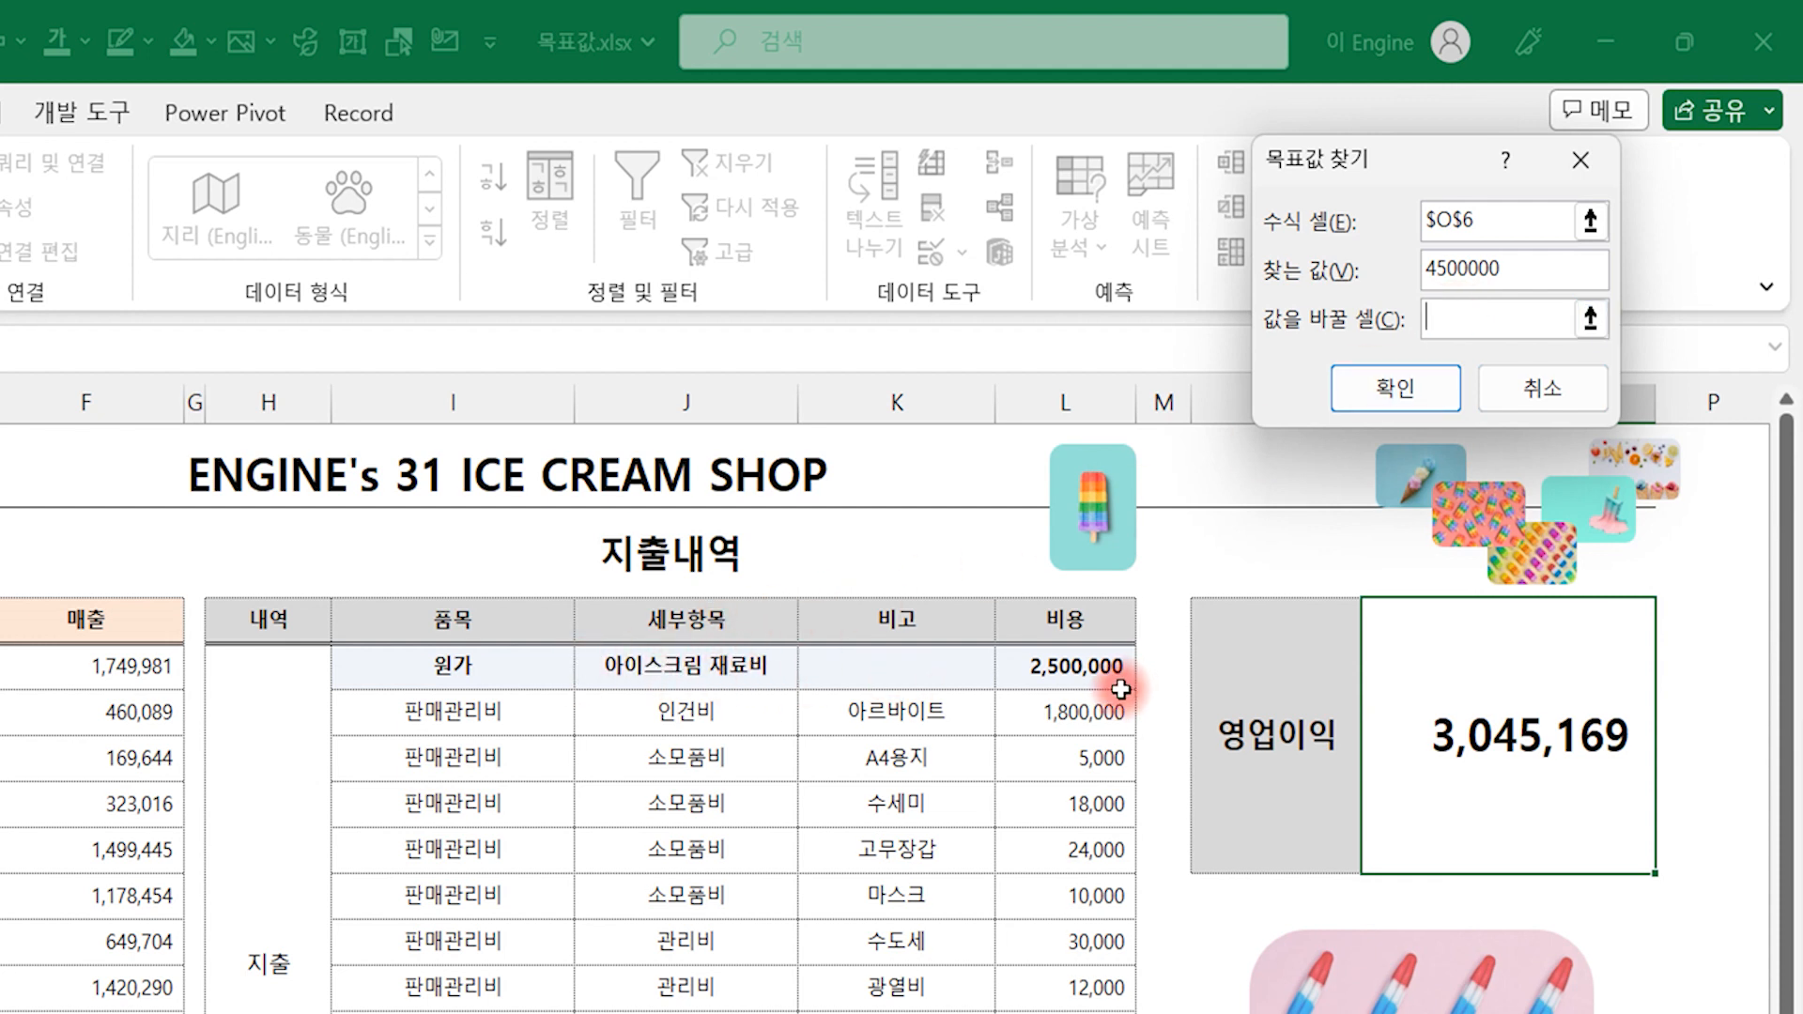
{"action": "left_click", "coordinate": [1095, 663]}
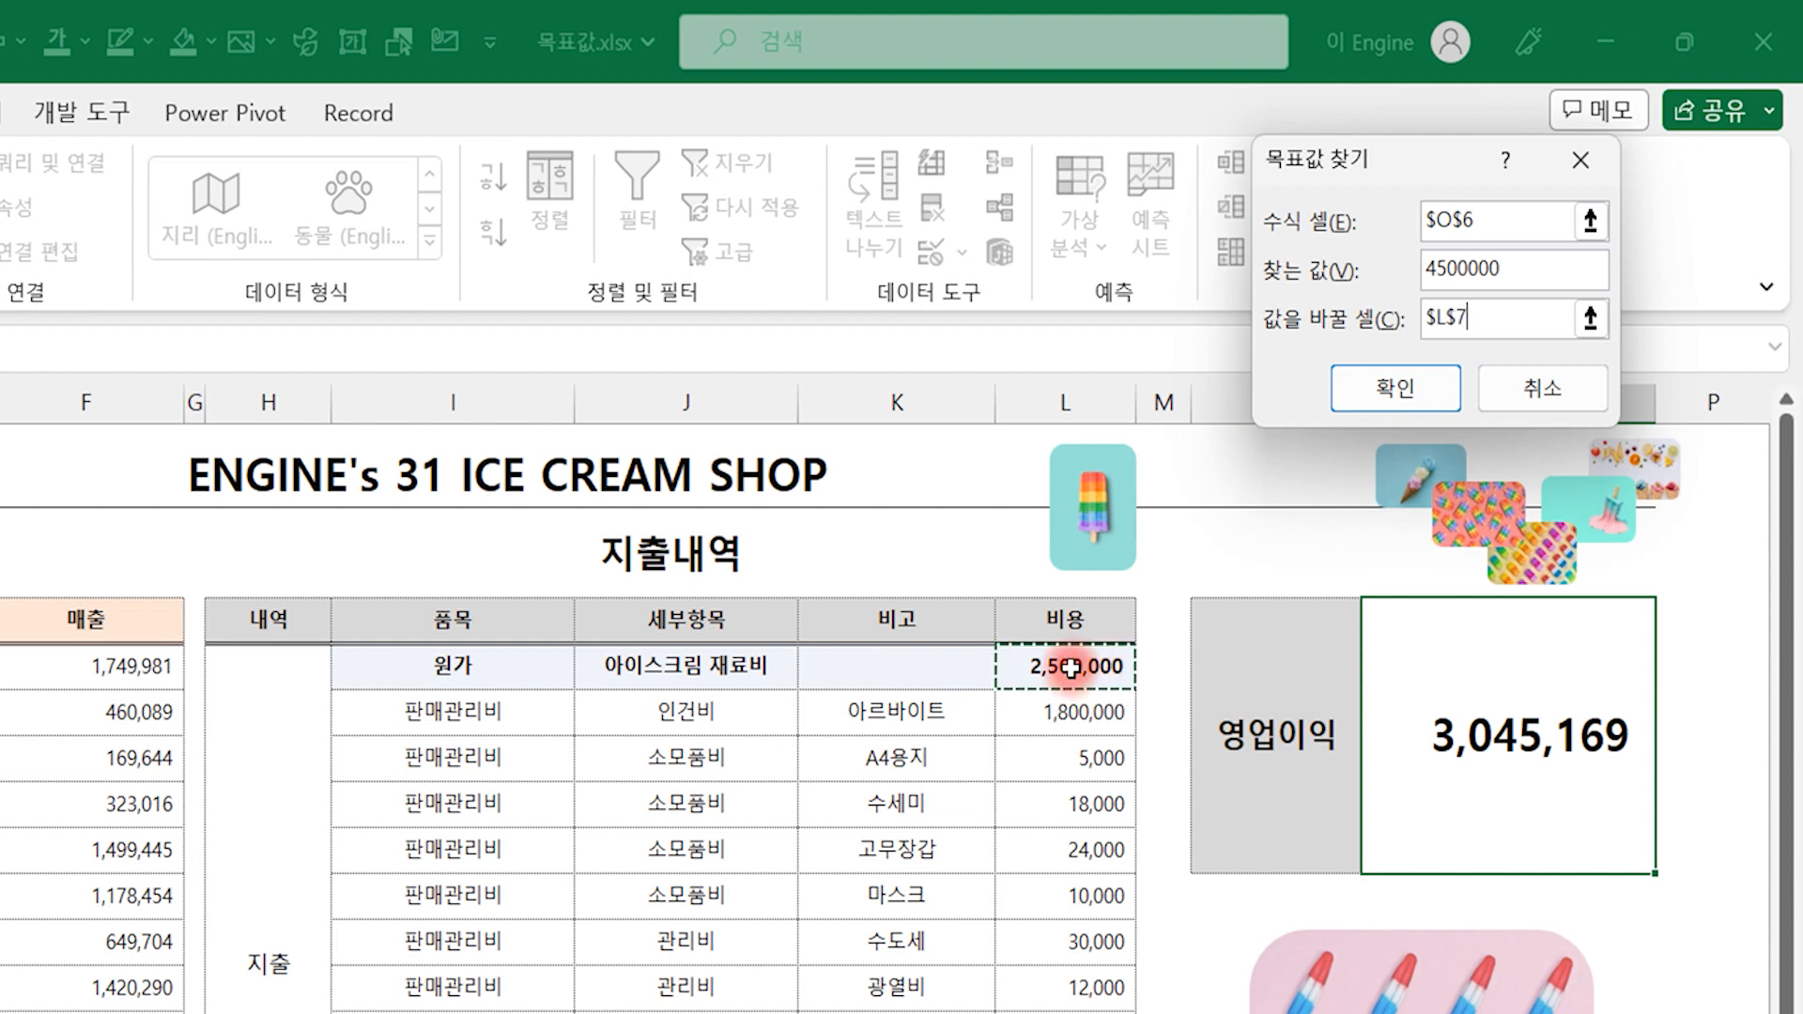
{"action": "left_click", "coordinate": [1387, 385]}
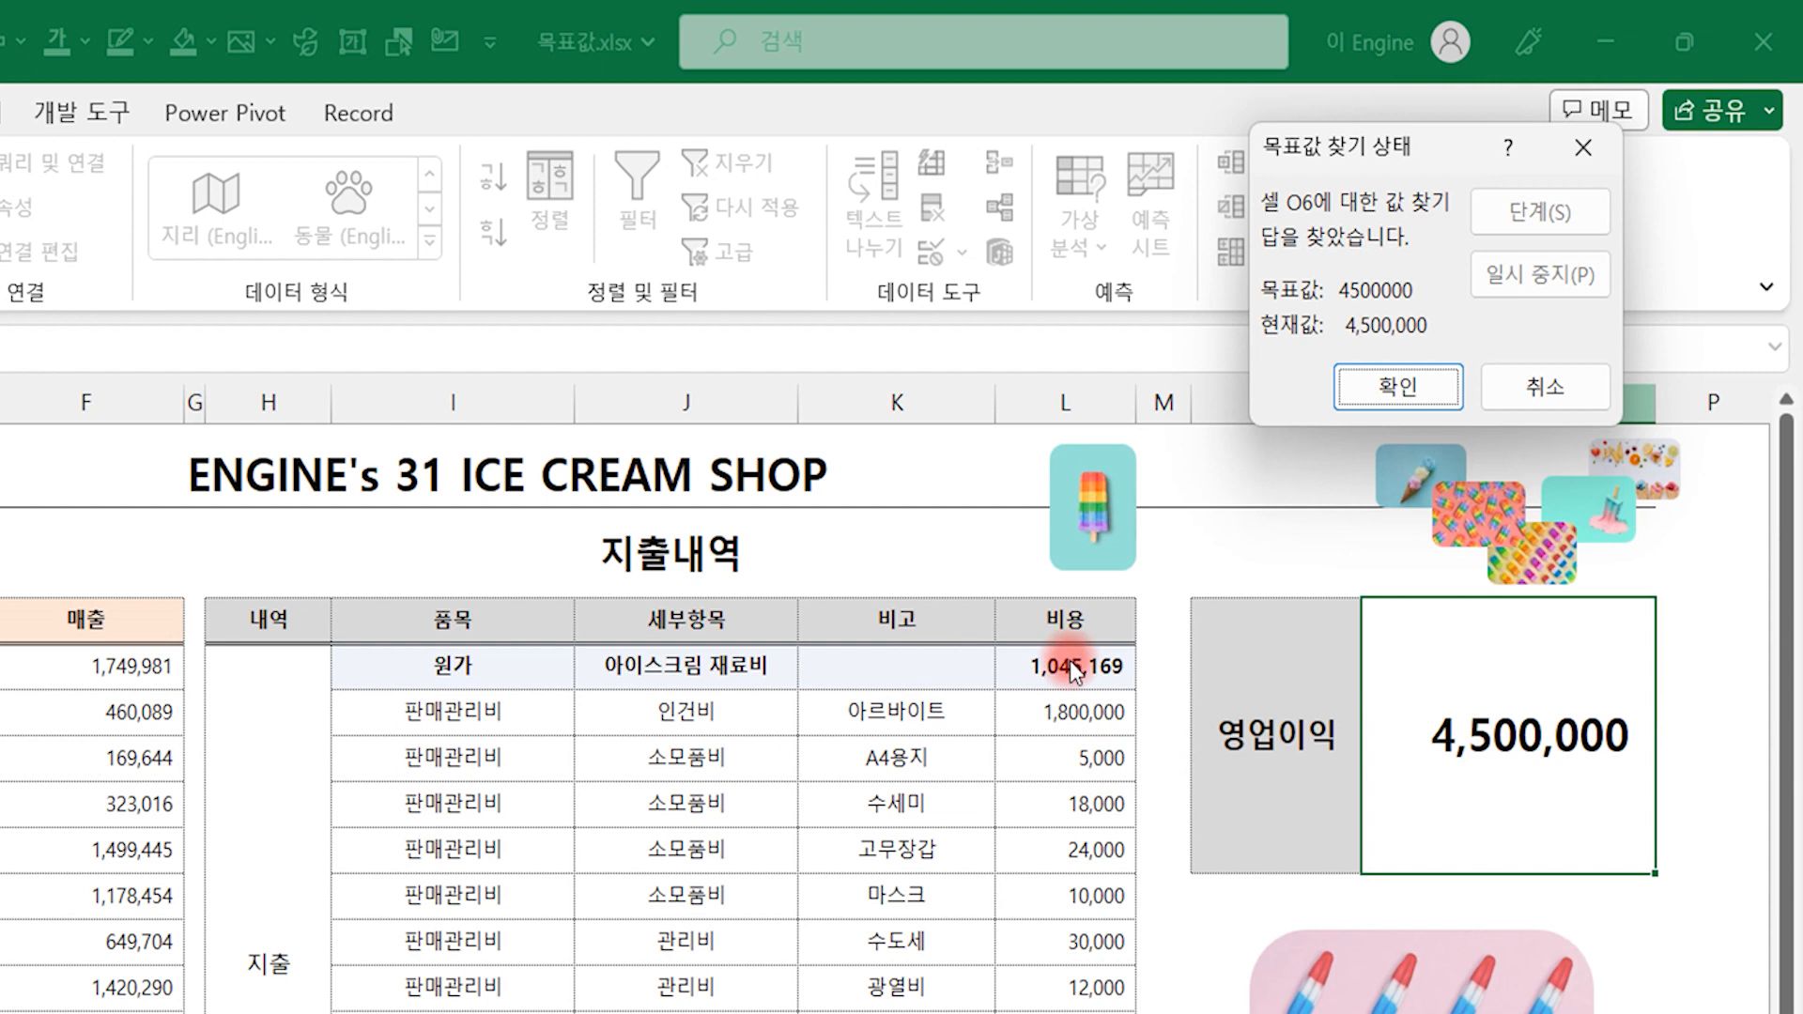
{"action": "left_click", "coordinate": [1548, 393]}
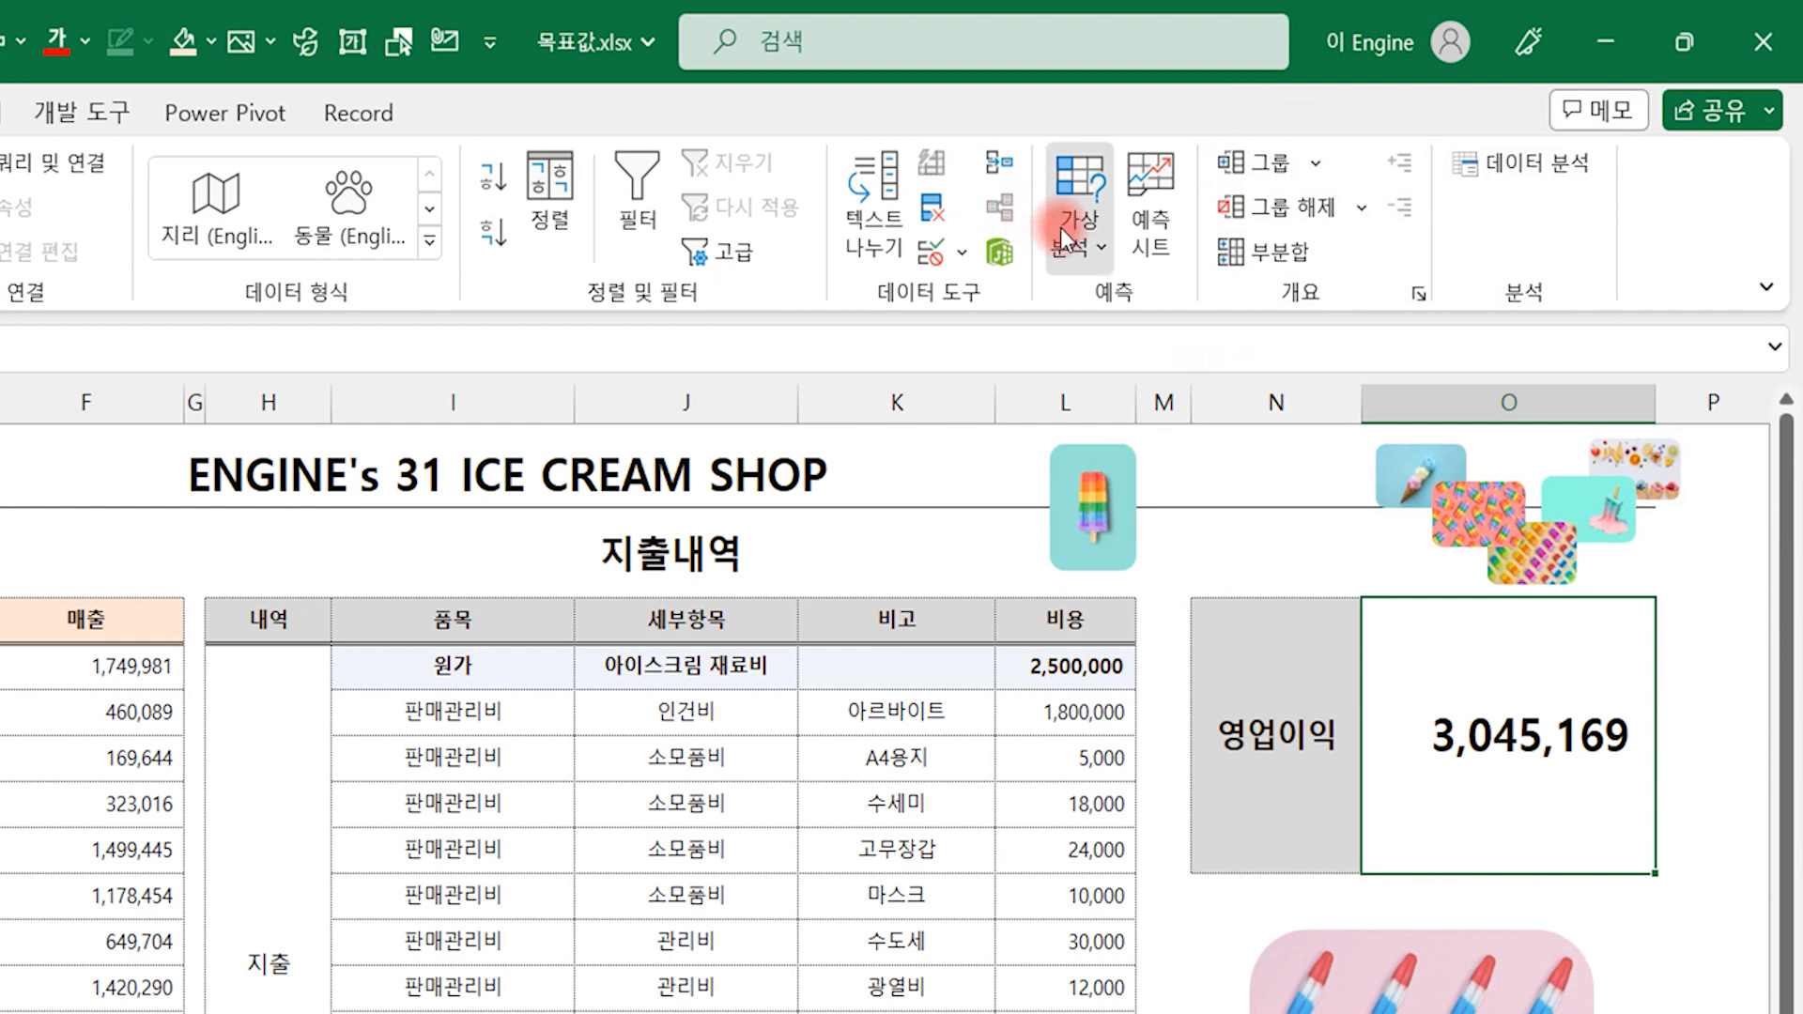
- Run Goal Seek on the 영업이익 cell O6 for 3500000 with the 이자 cost cell L20 as the changing cell, and discard the solution
{"action": "left_click", "coordinate": [1061, 227]}
{"action": "left_click", "coordinate": [1179, 353]}
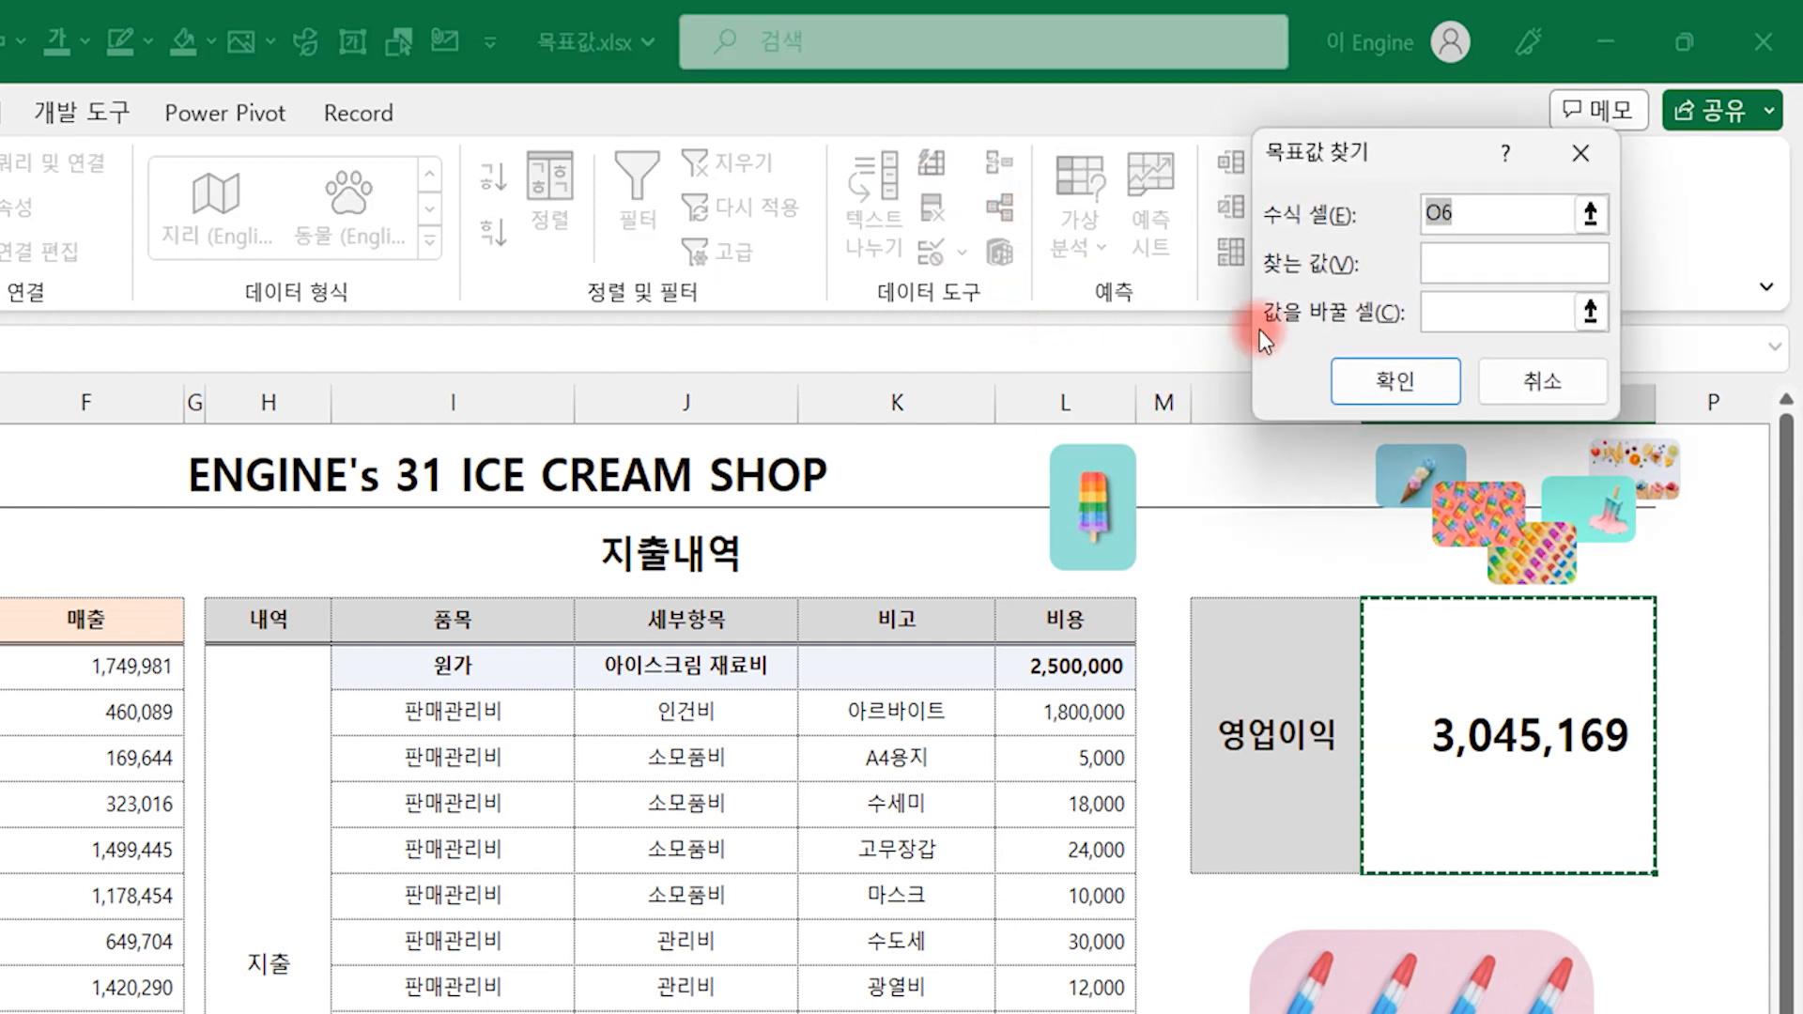
{"action": "left_click", "coordinate": [1460, 732]}
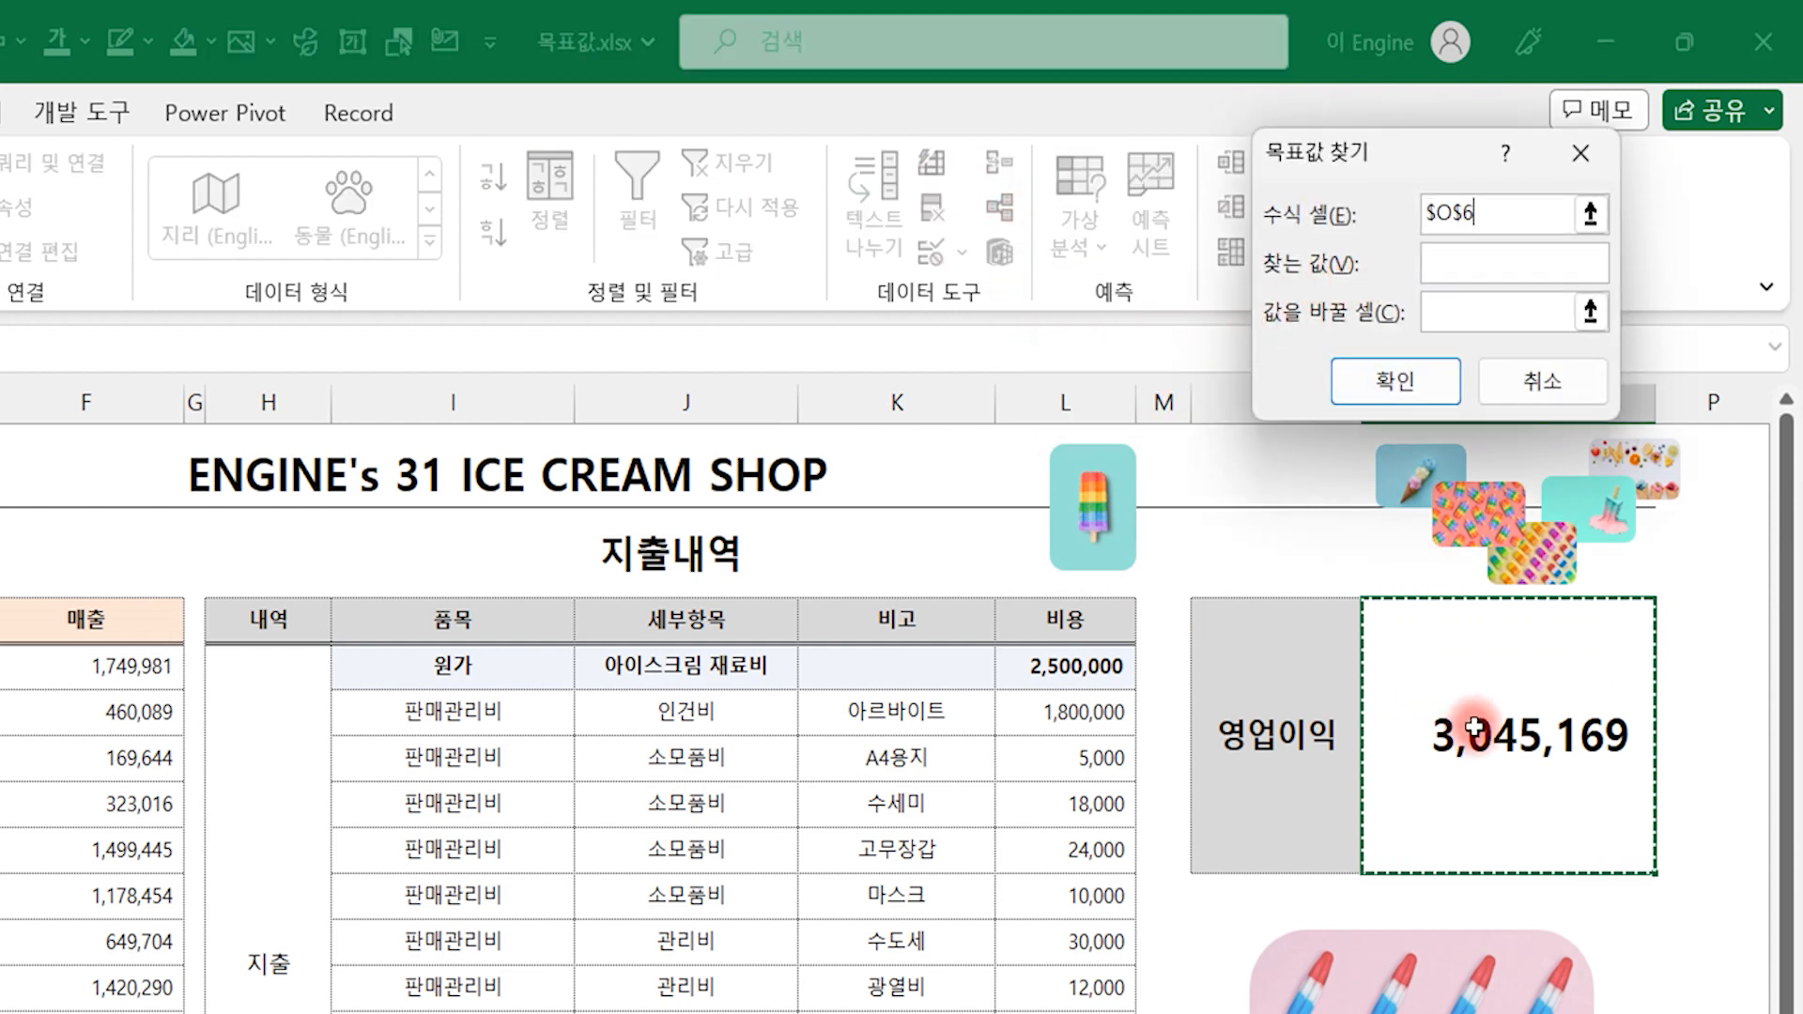
{"action": "left_click", "coordinate": [1458, 259]}
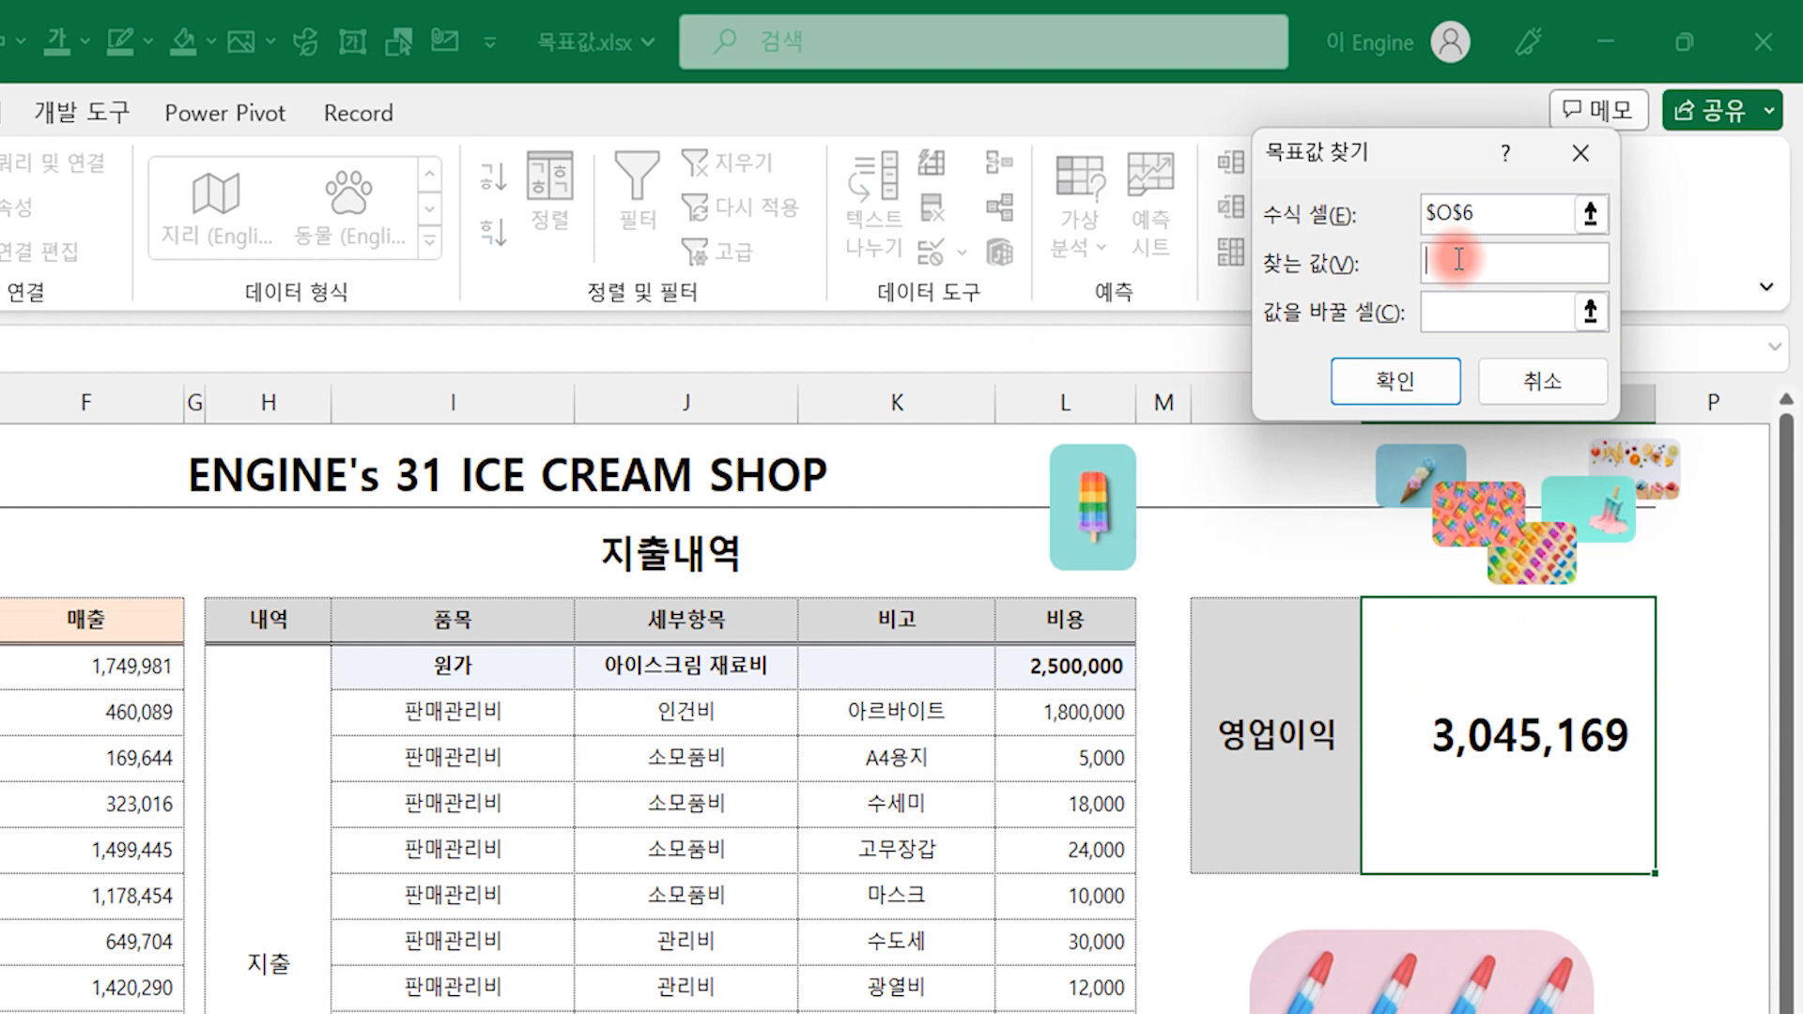
{"action": "type", "text": "3500000"}
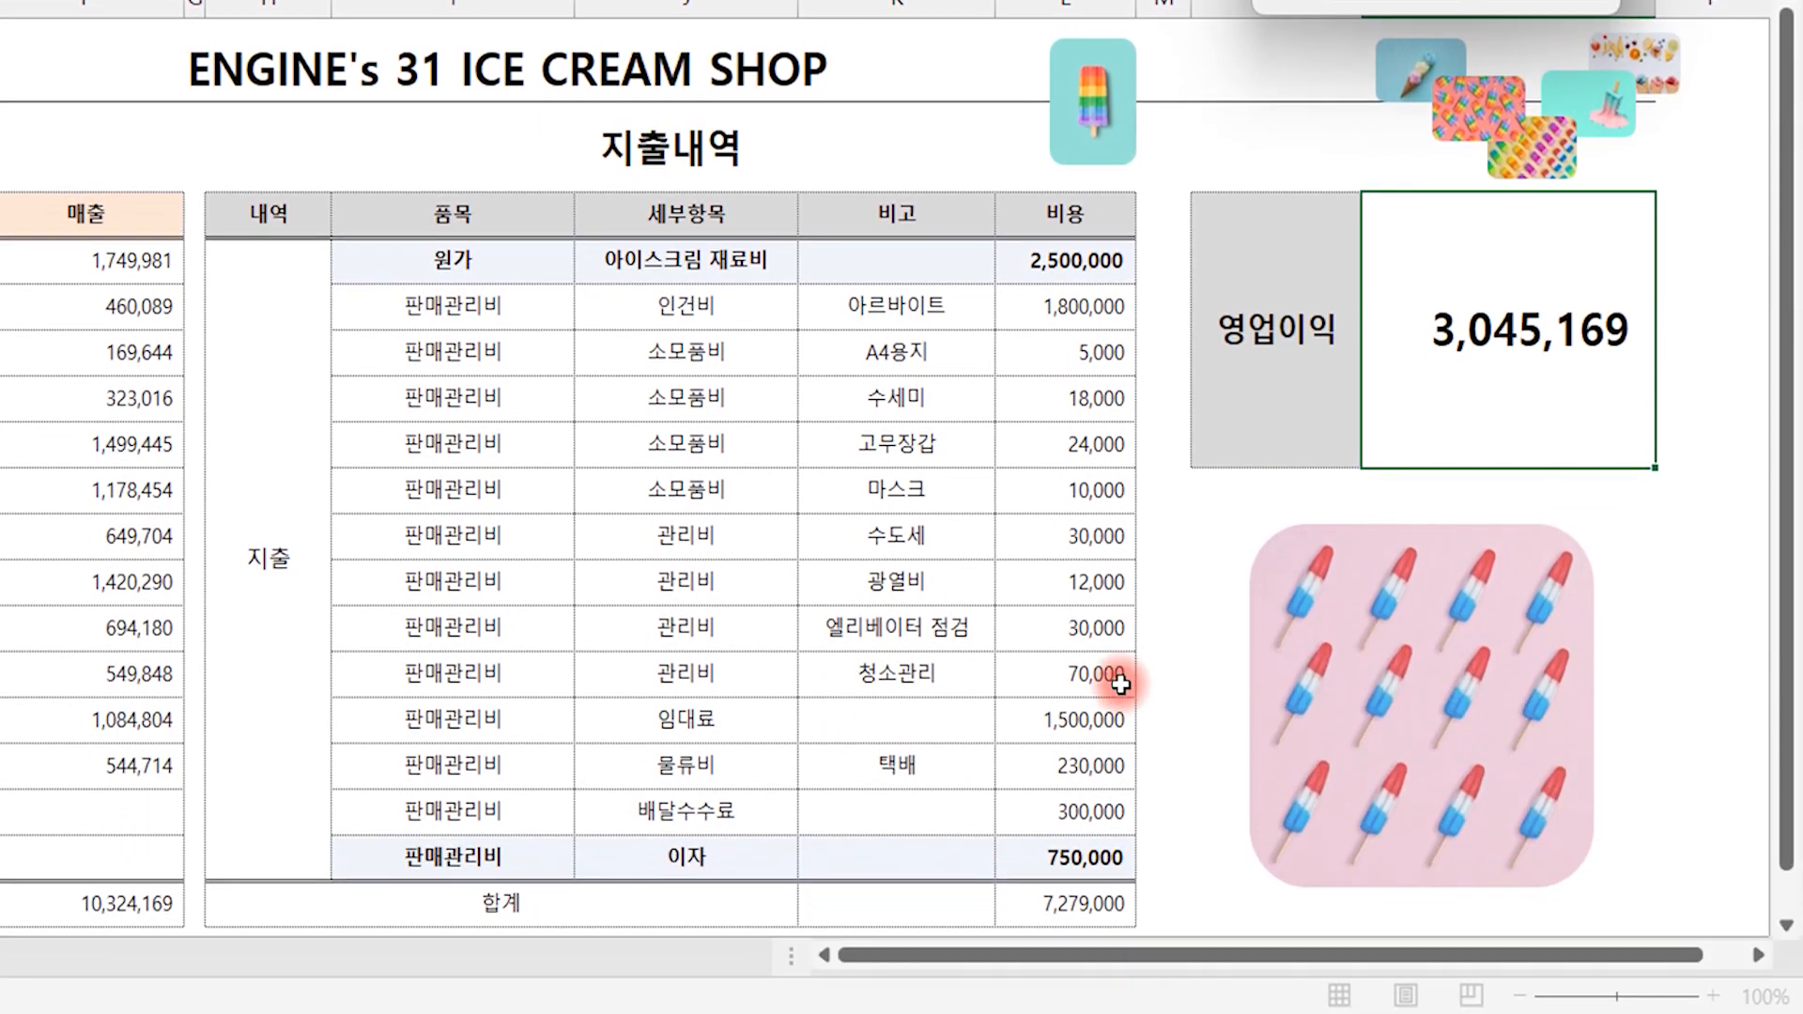
{"action": "left_click", "coordinate": [1068, 857]}
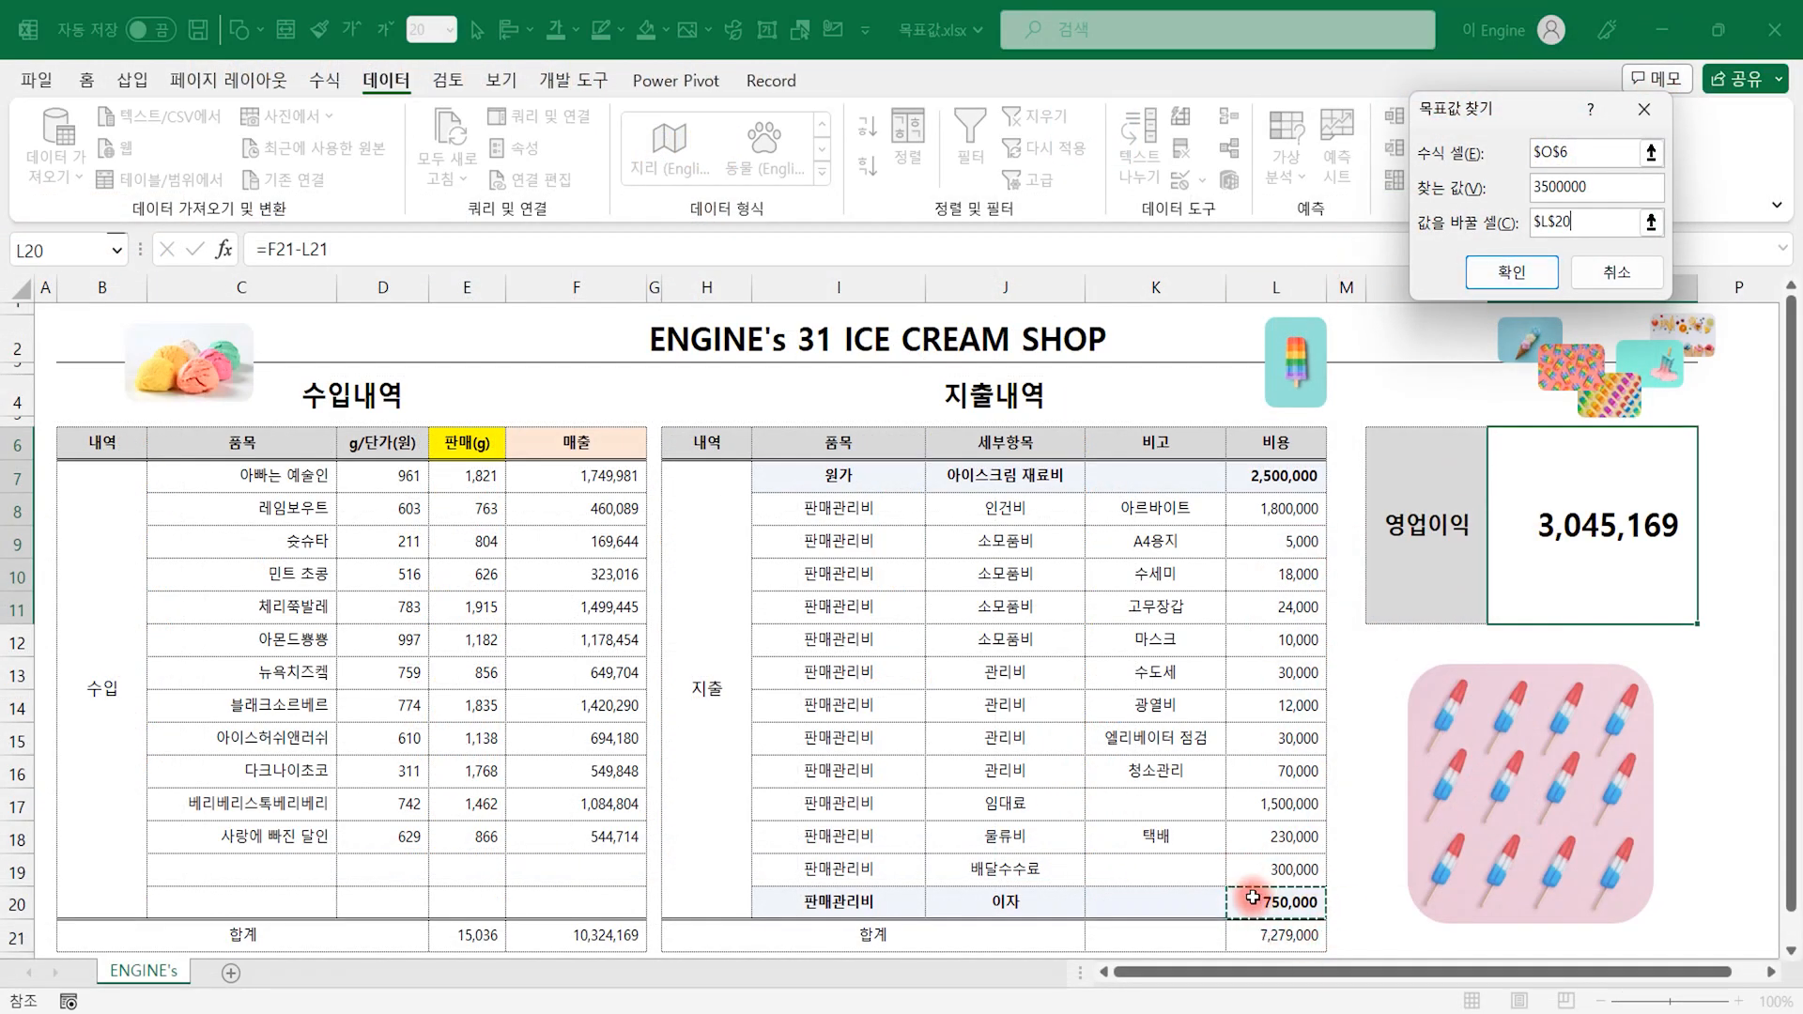
{"action": "left_click", "coordinate": [1484, 272]}
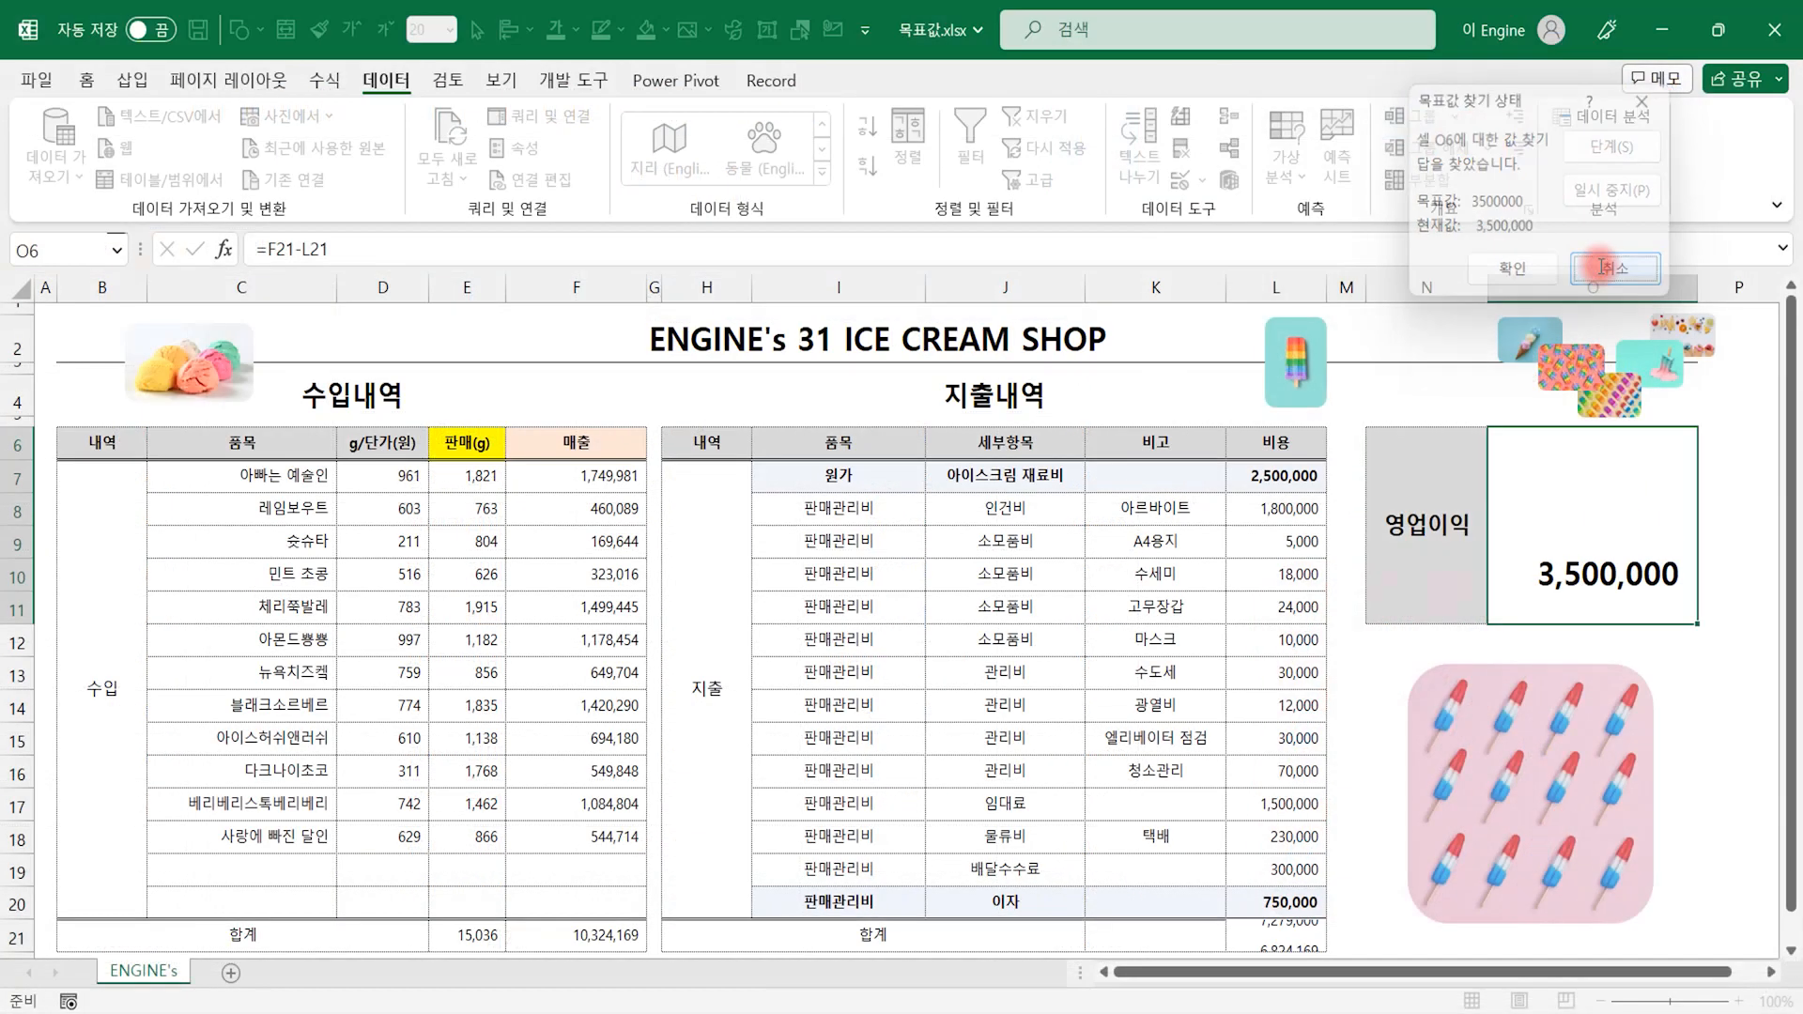
{"action": "left_click", "coordinate": [1548, 11]}
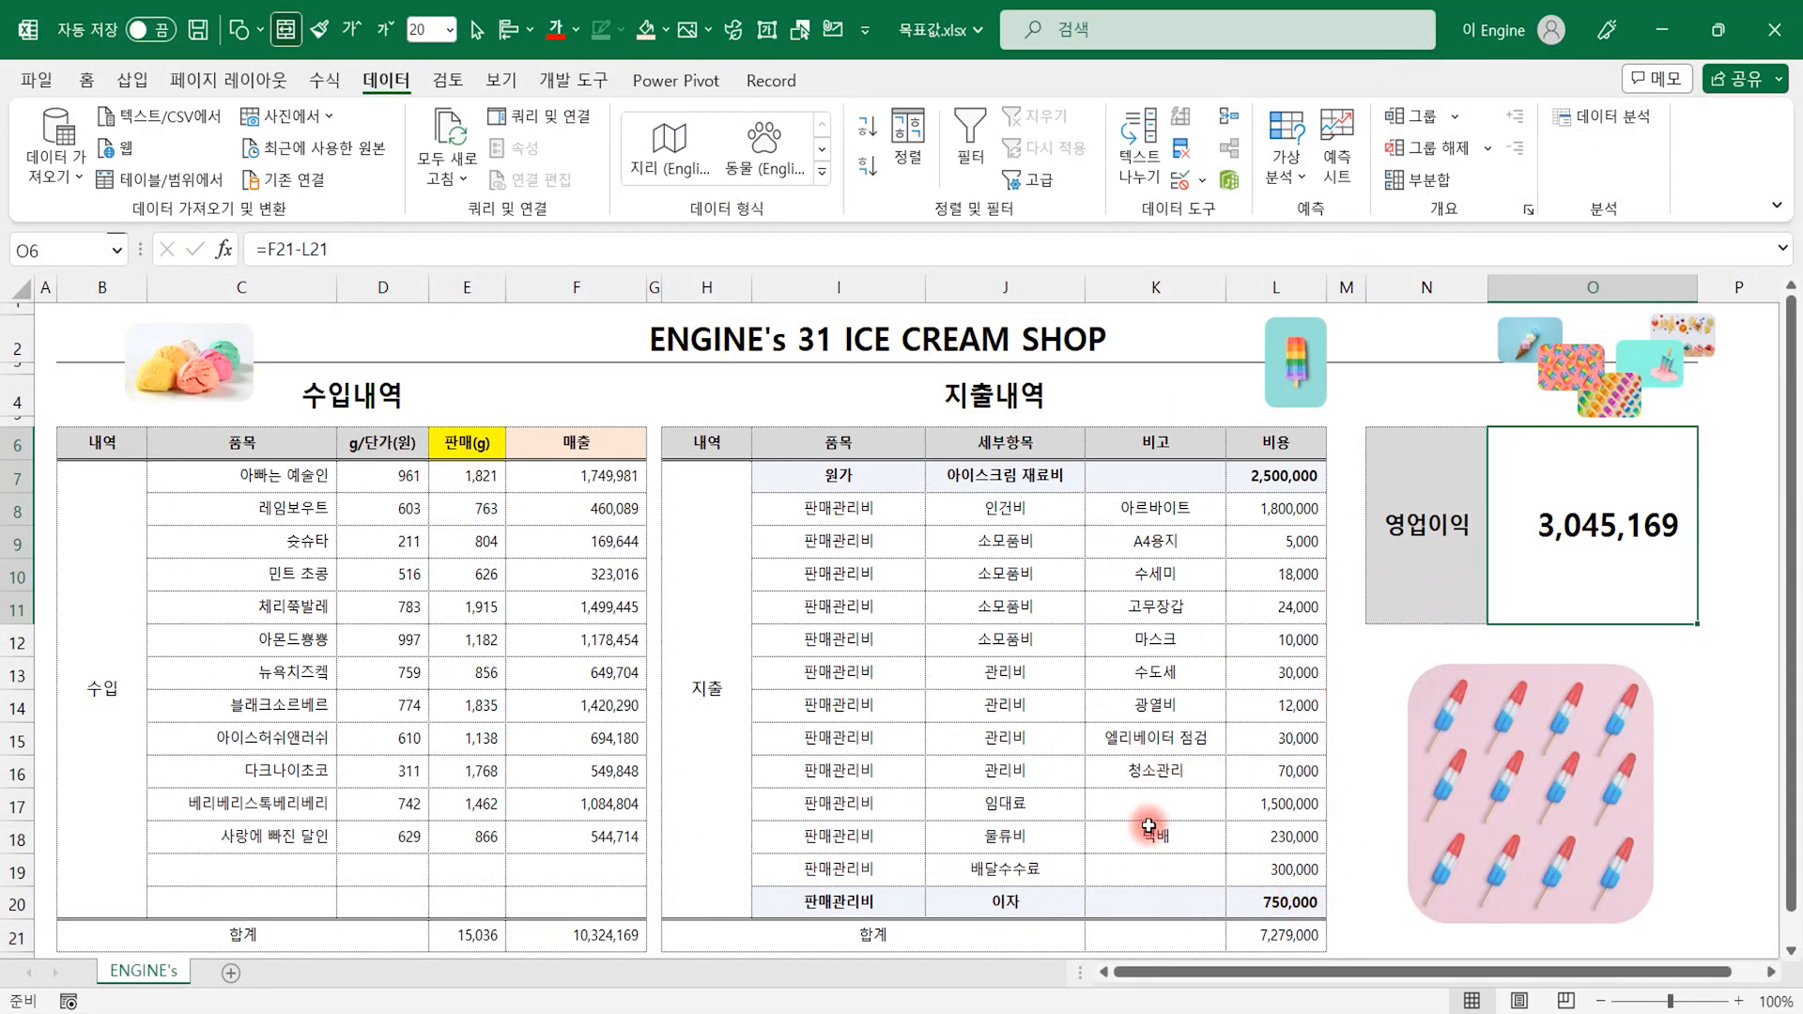
{"action": "left_click", "coordinate": [1212, 626]}
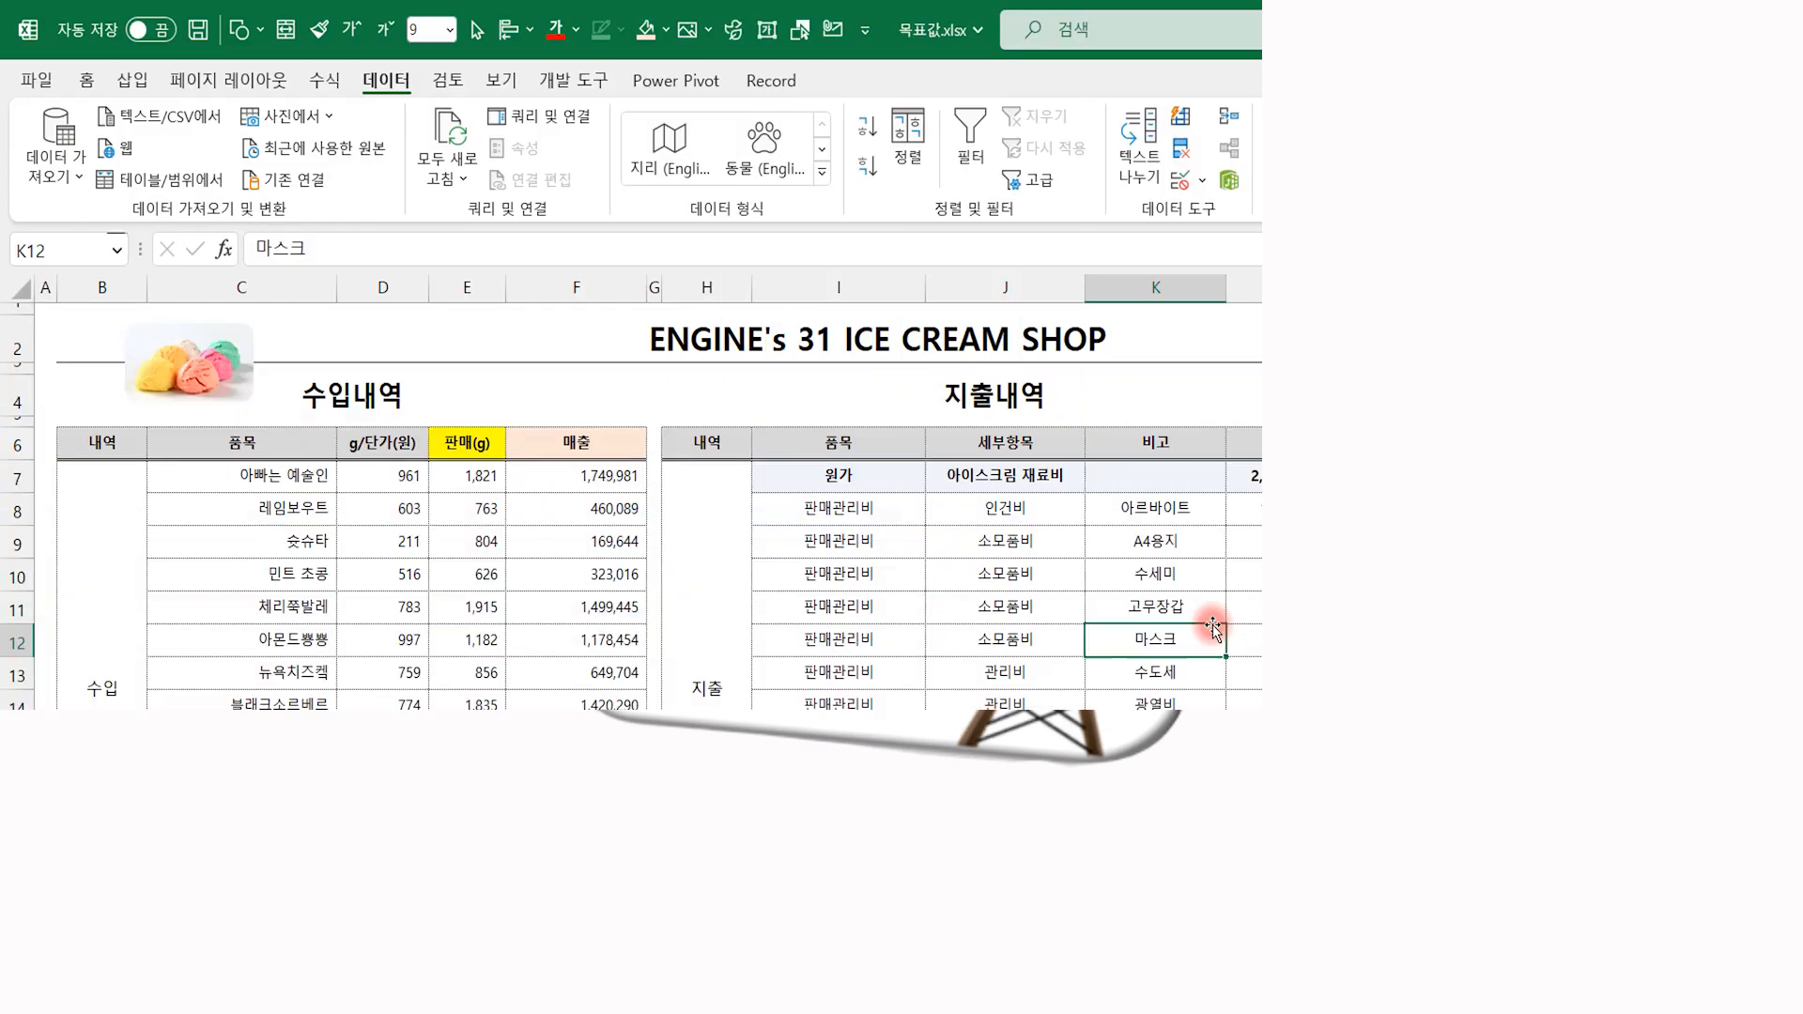